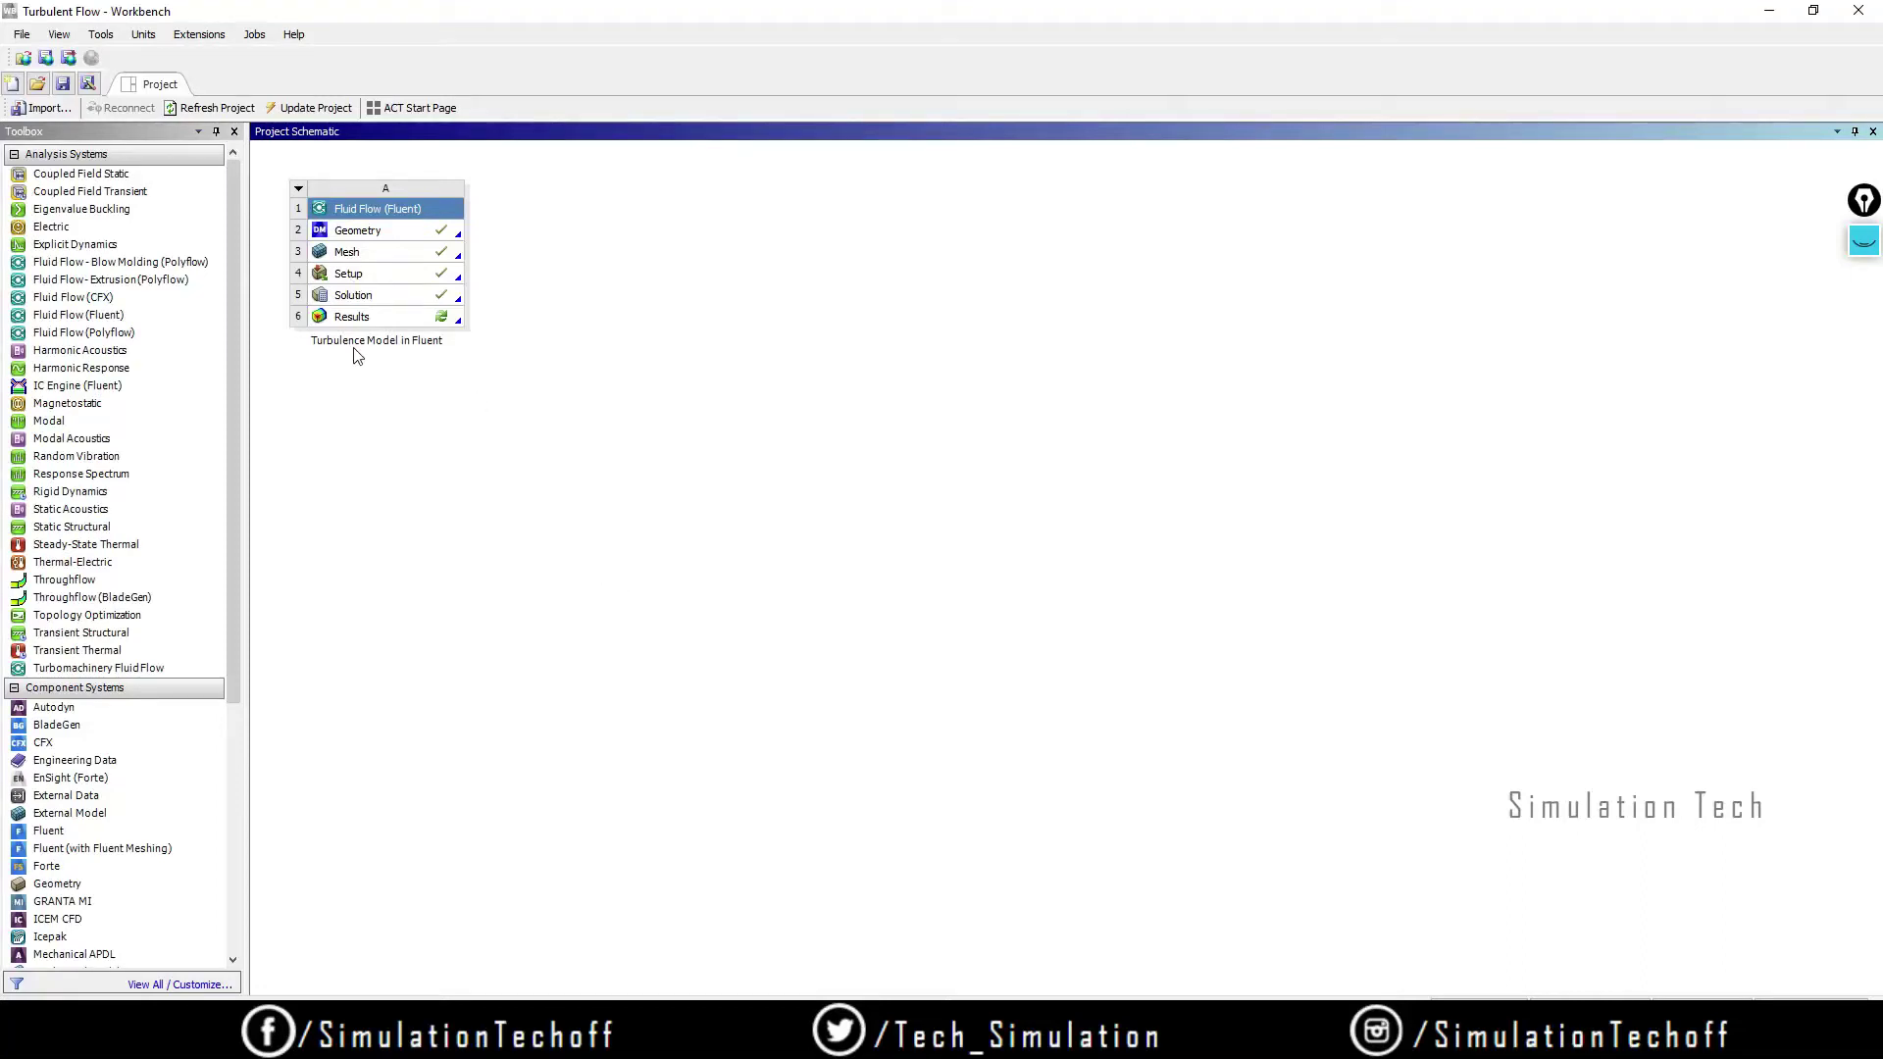
Step: Open the Fluid Flow results in CFD-Post and insert a line location named "Pipe wall"
{"action": "double_click", "coordinate": [406, 325]}
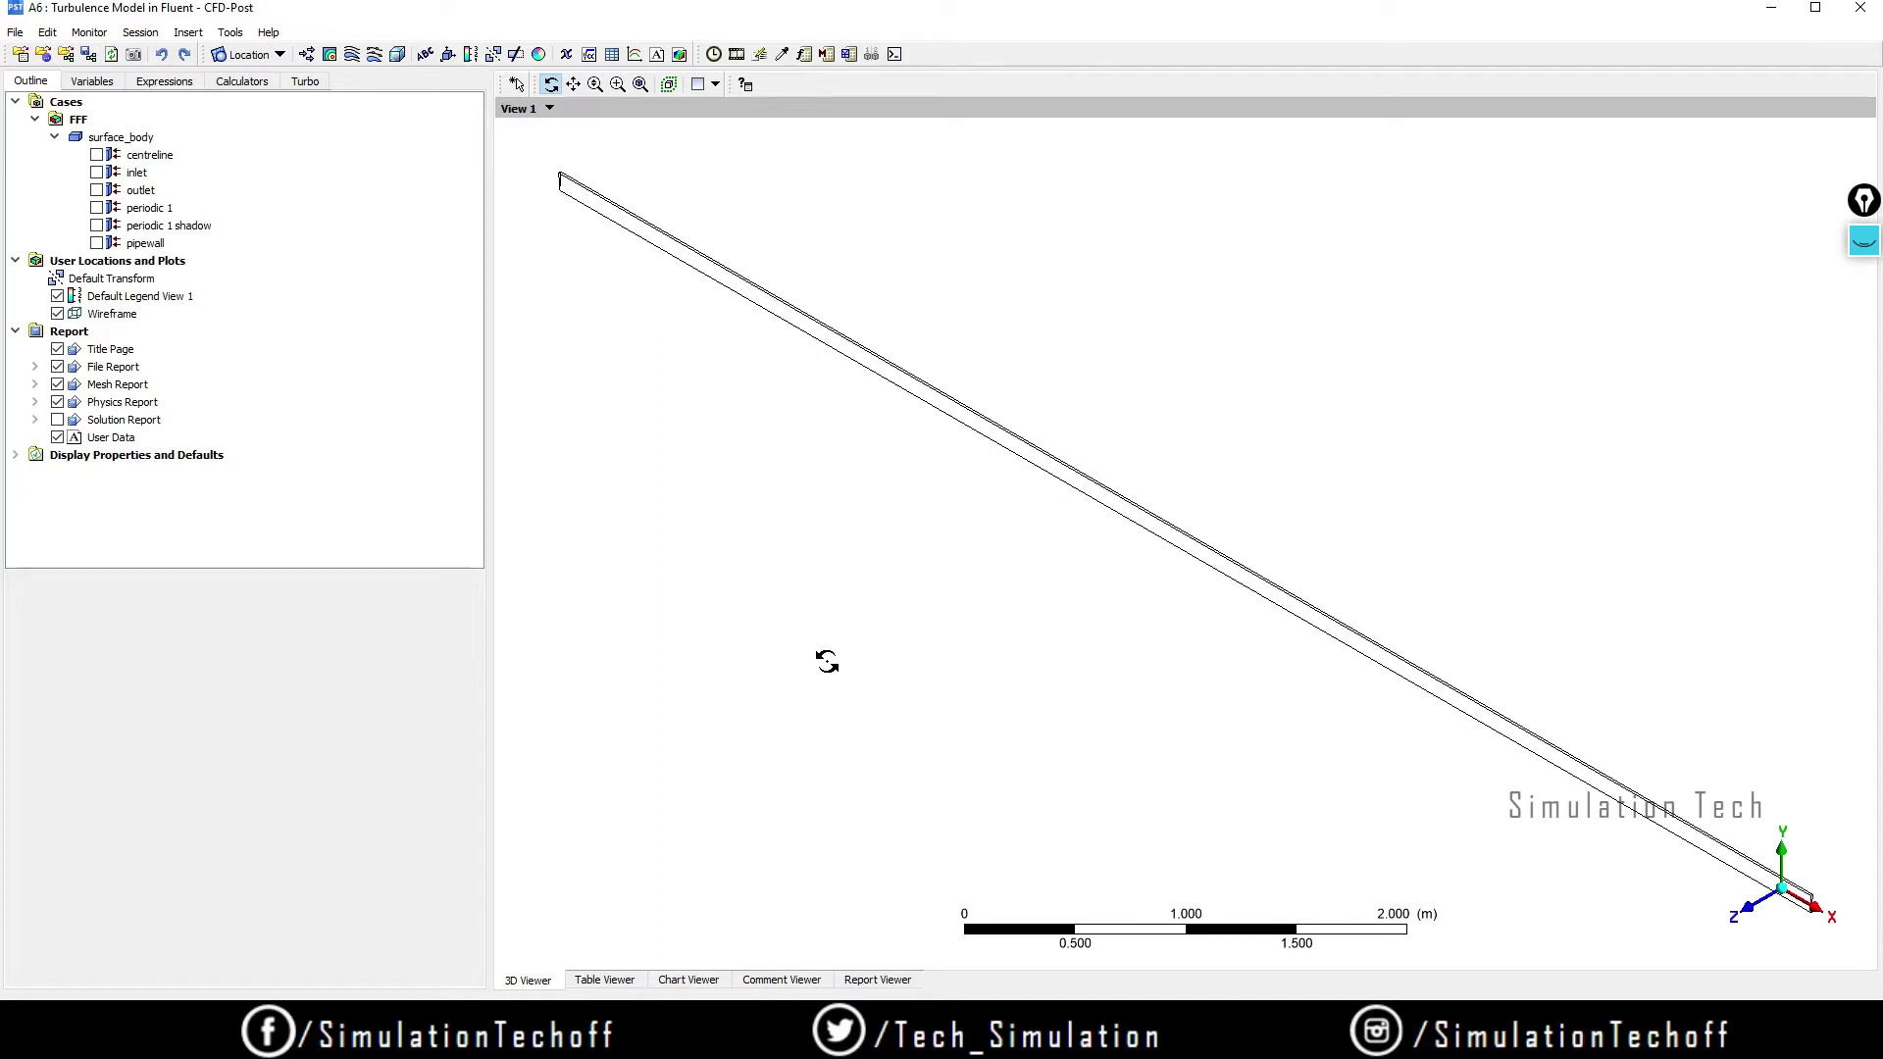
{"action": "left_click", "coordinate": [269, 56]}
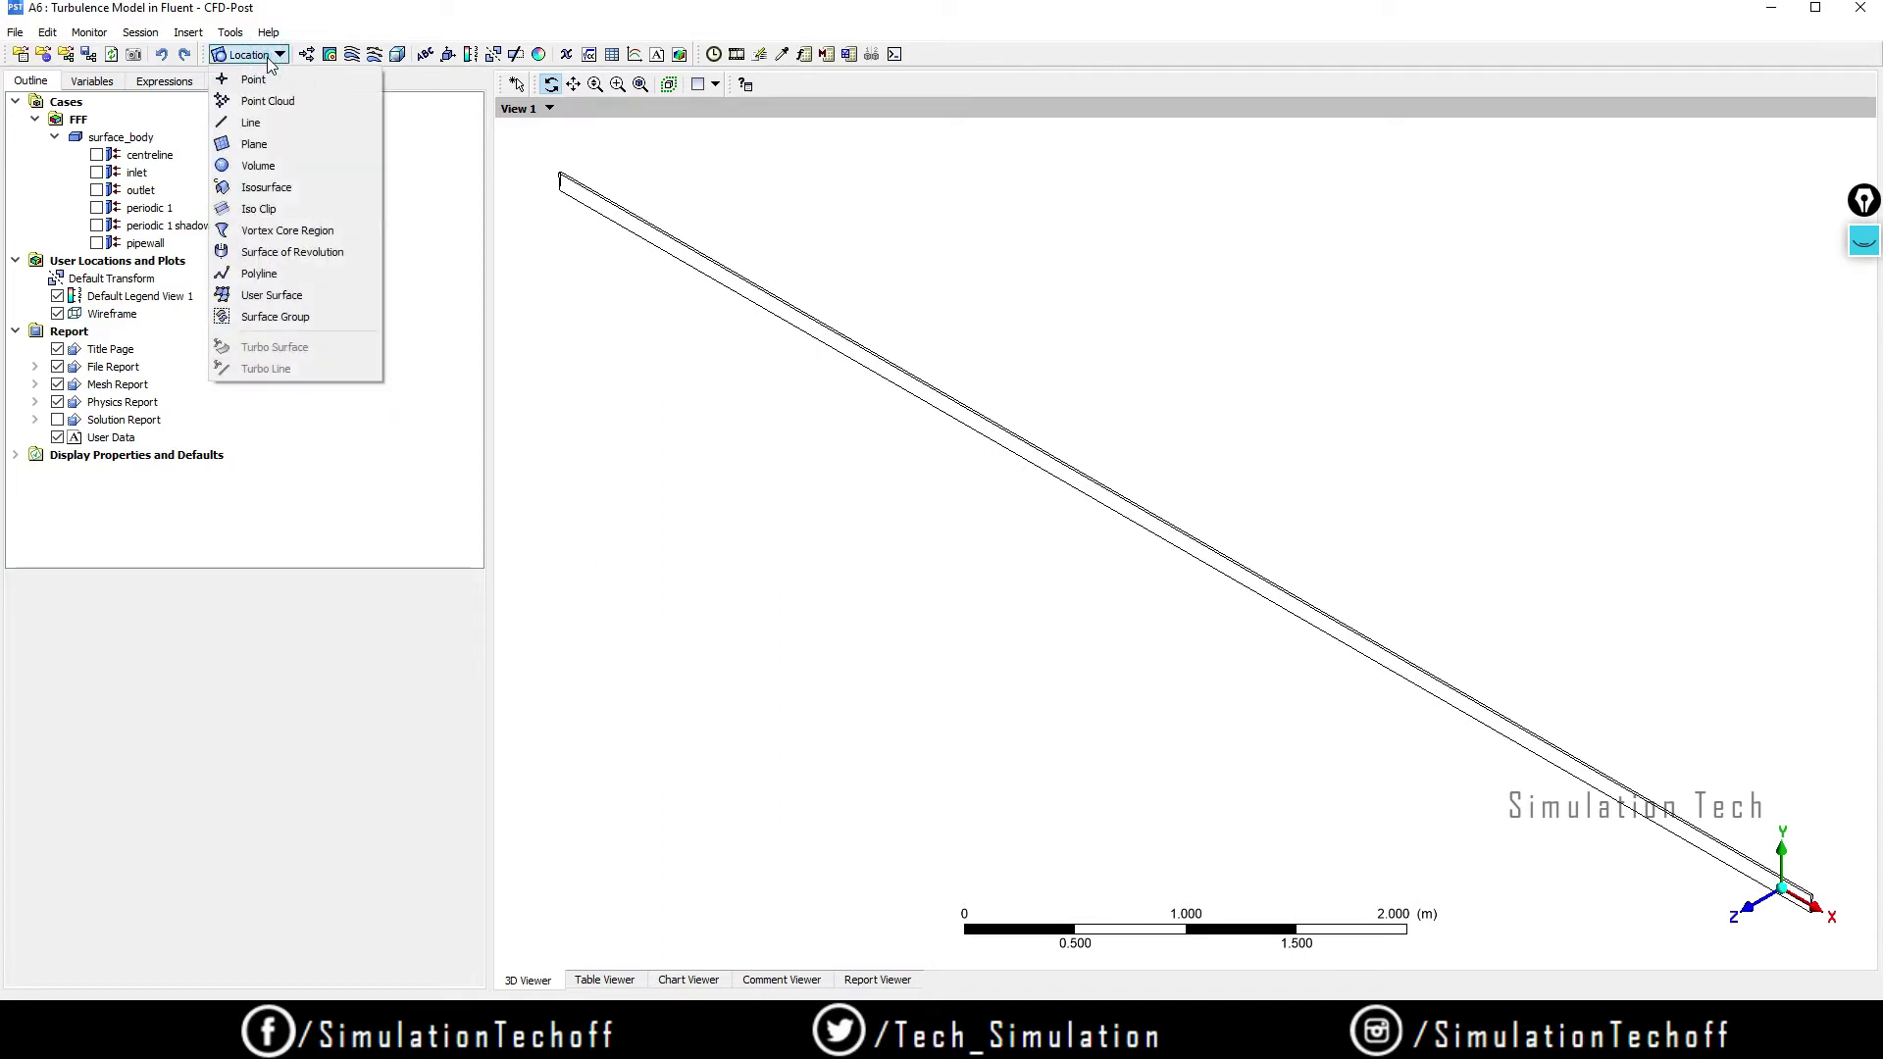
{"action": "left_click", "coordinate": [271, 125]}
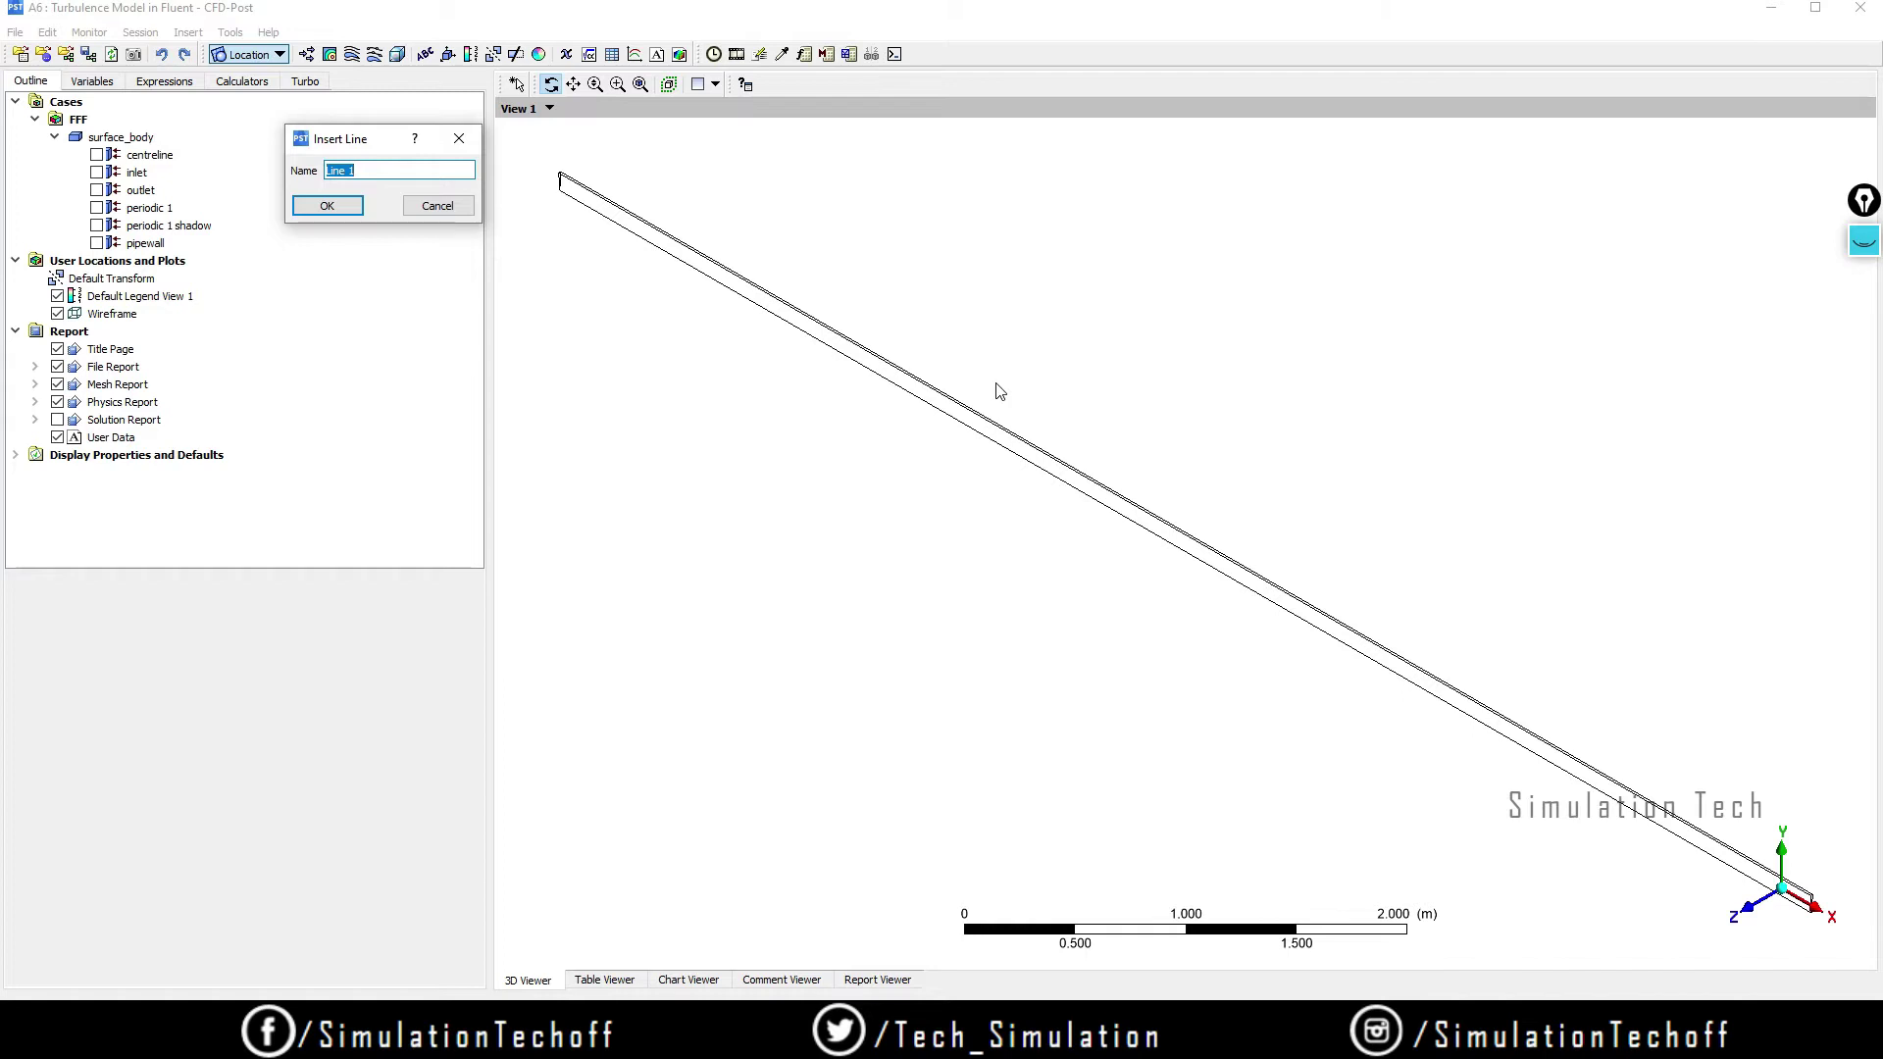
{"action": "type", "text": "Pipe wa"}
{"action": "left_click", "coordinate": [328, 207]}
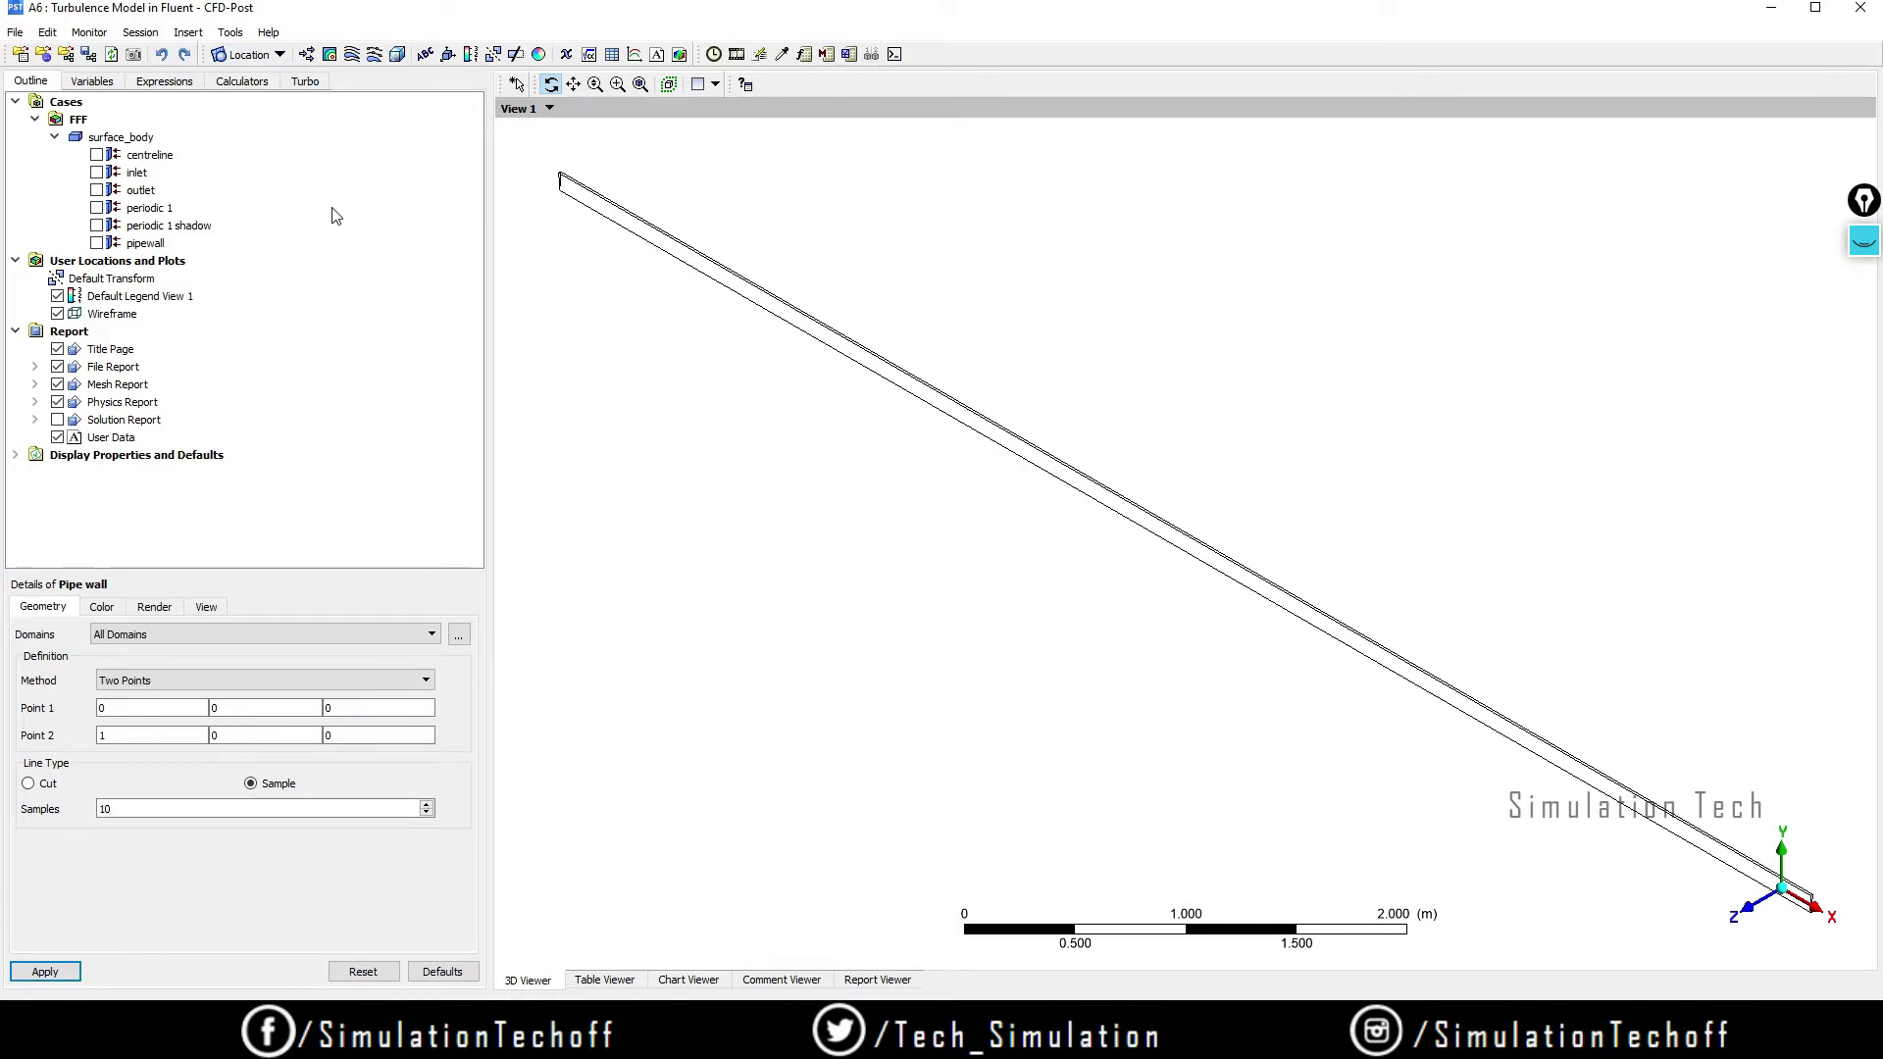
Step: Set Point 1 of the Pipe wall line to (0, 0.1, 0)
{"action": "left_click", "coordinate": [146, 710]}
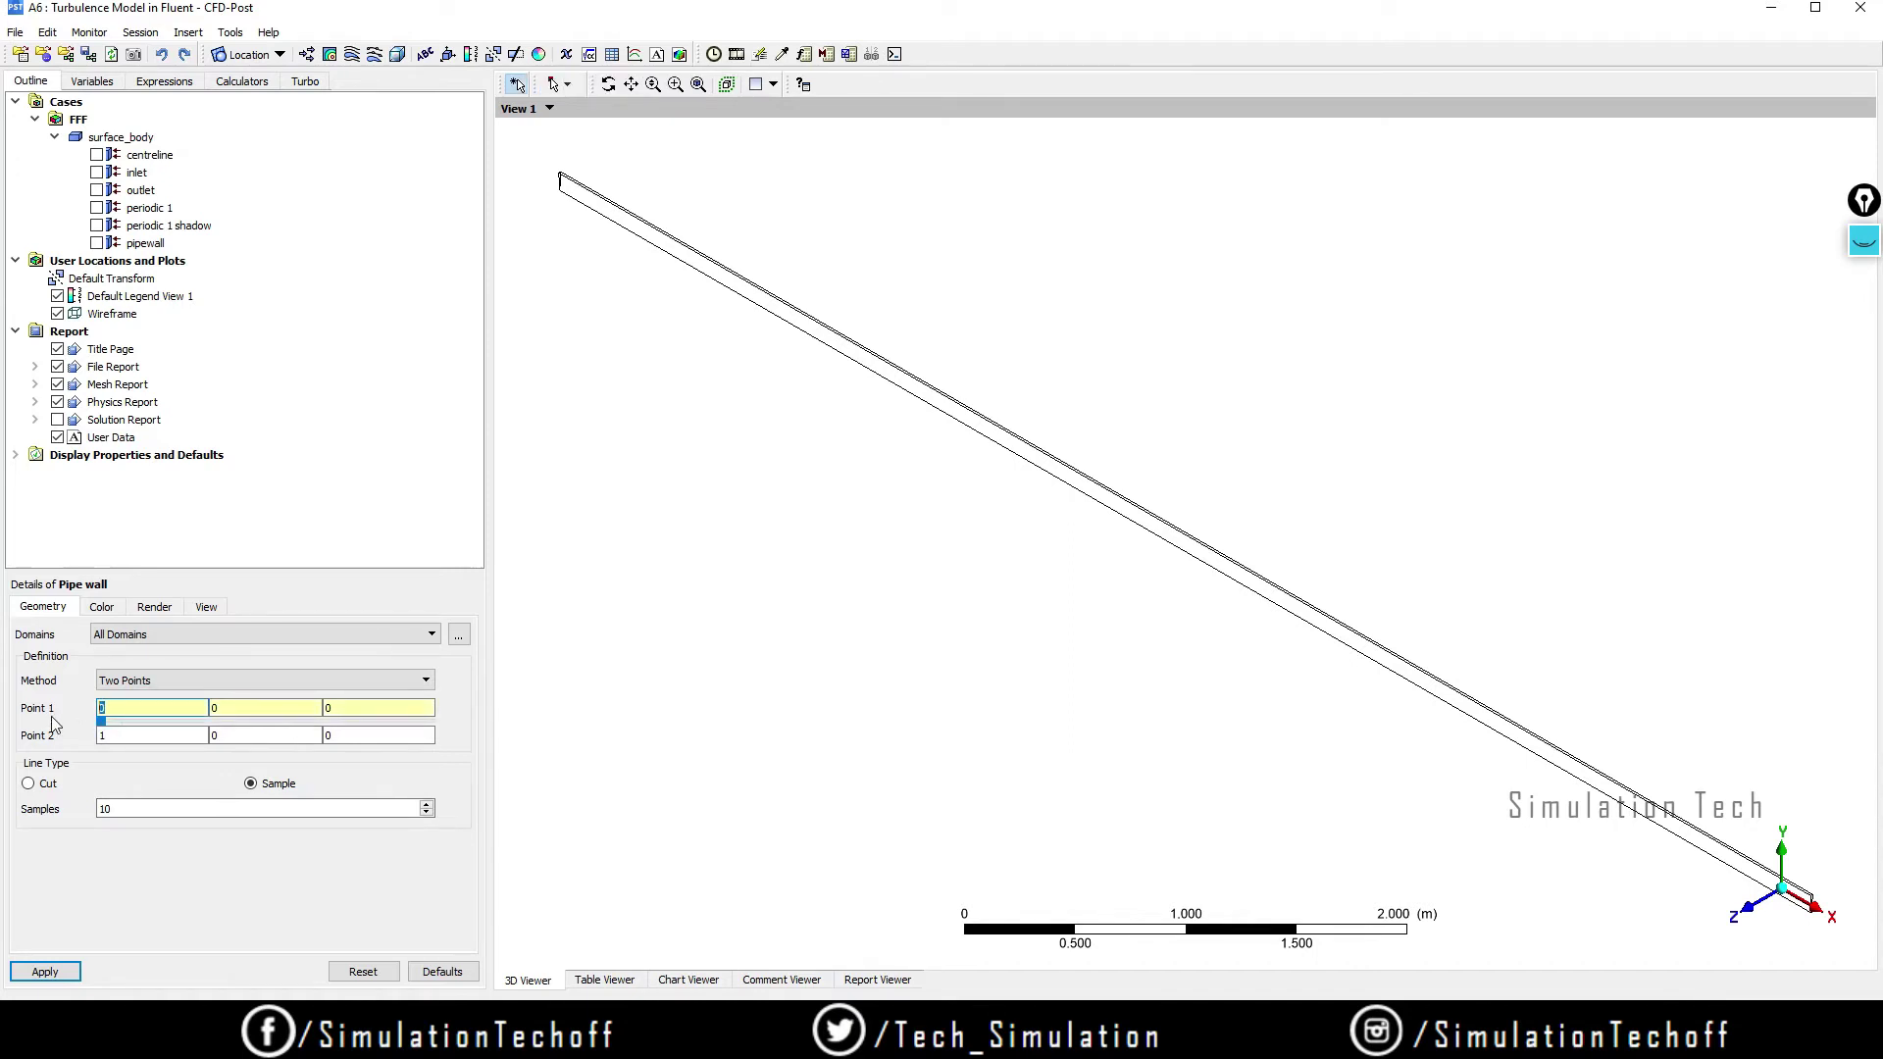
{"action": "left_click", "coordinate": [242, 708]}
{"action": "type", "text": "0.14"}
{"action": "key", "text": "BackSpace"}
{"action": "key", "text": "BackSpace"}
{"action": "type", "text": ".1"}
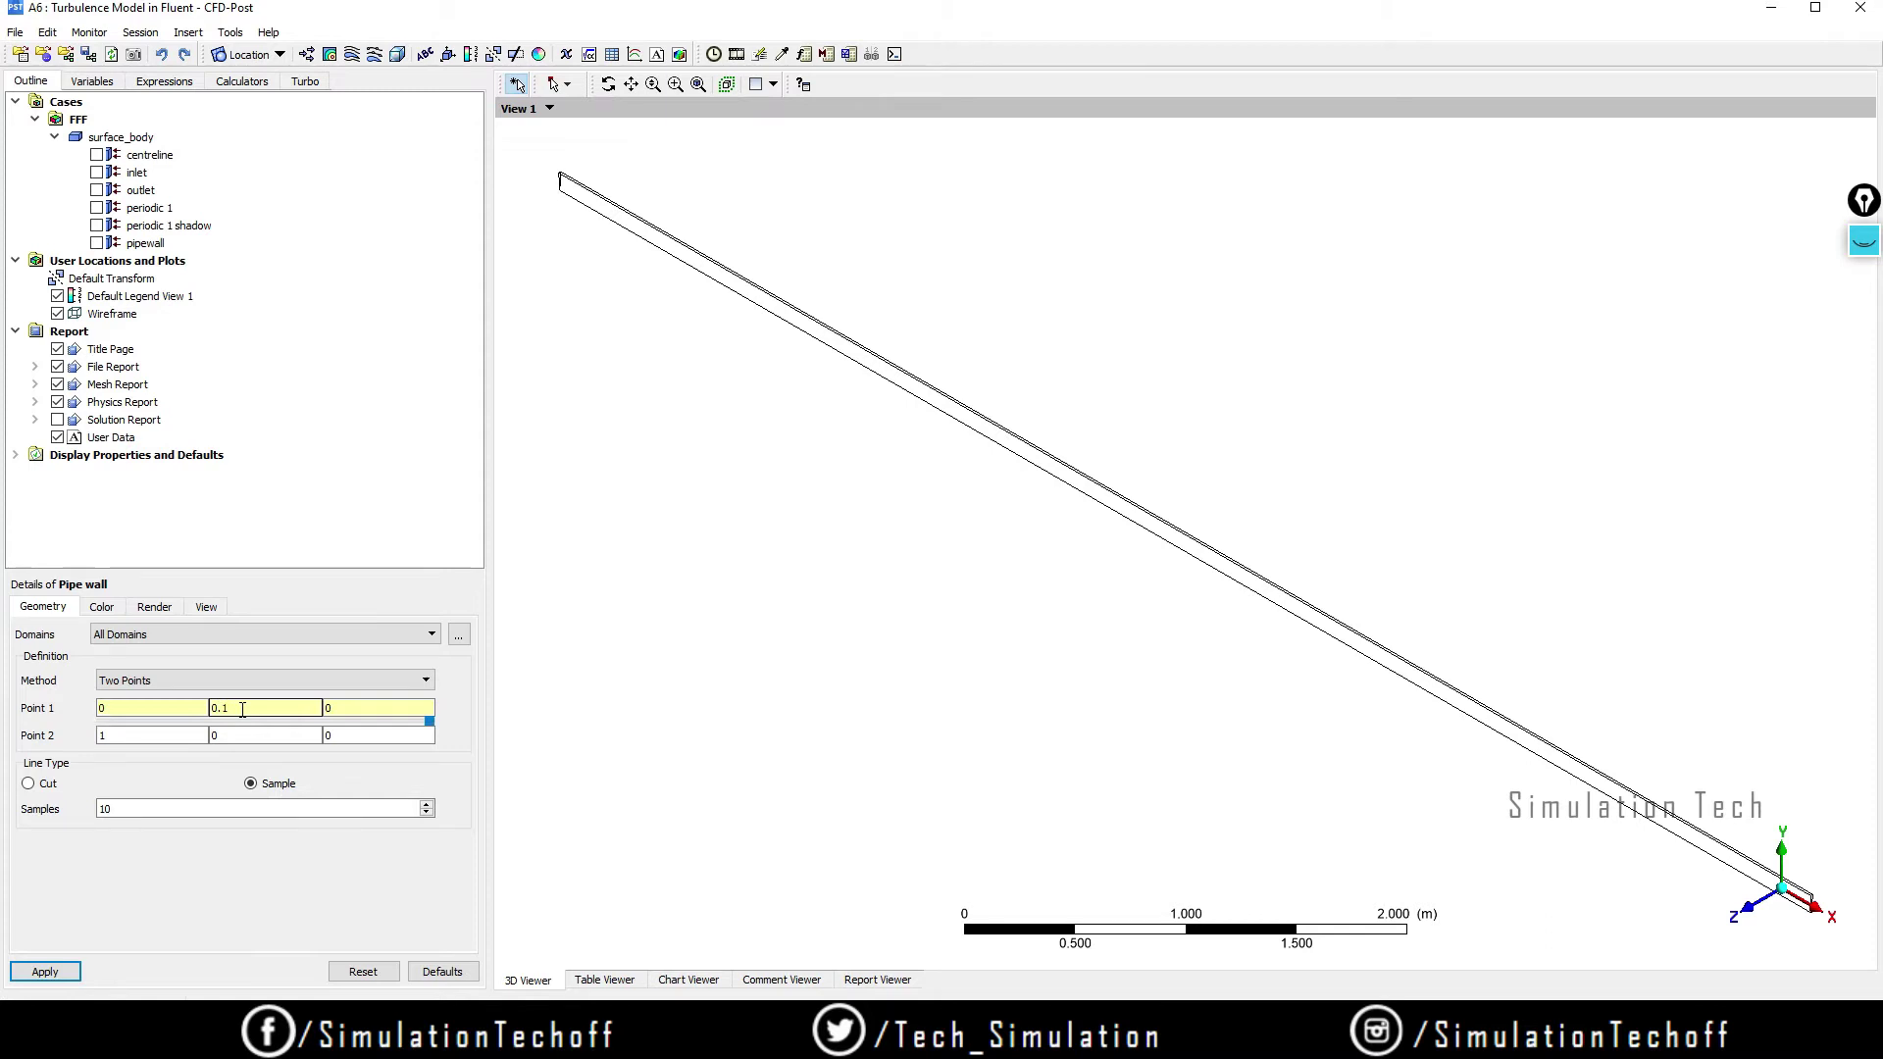
Step: Set Point 2 of the Pipe wall line to (8, 0.1, 0) with 100 samples and apply the definition
{"action": "left_click", "coordinate": [118, 736]}
{"action": "type", "text": "8"}
{"action": "left_click", "coordinate": [235, 738]}
{"action": "type", "text": ".1"}
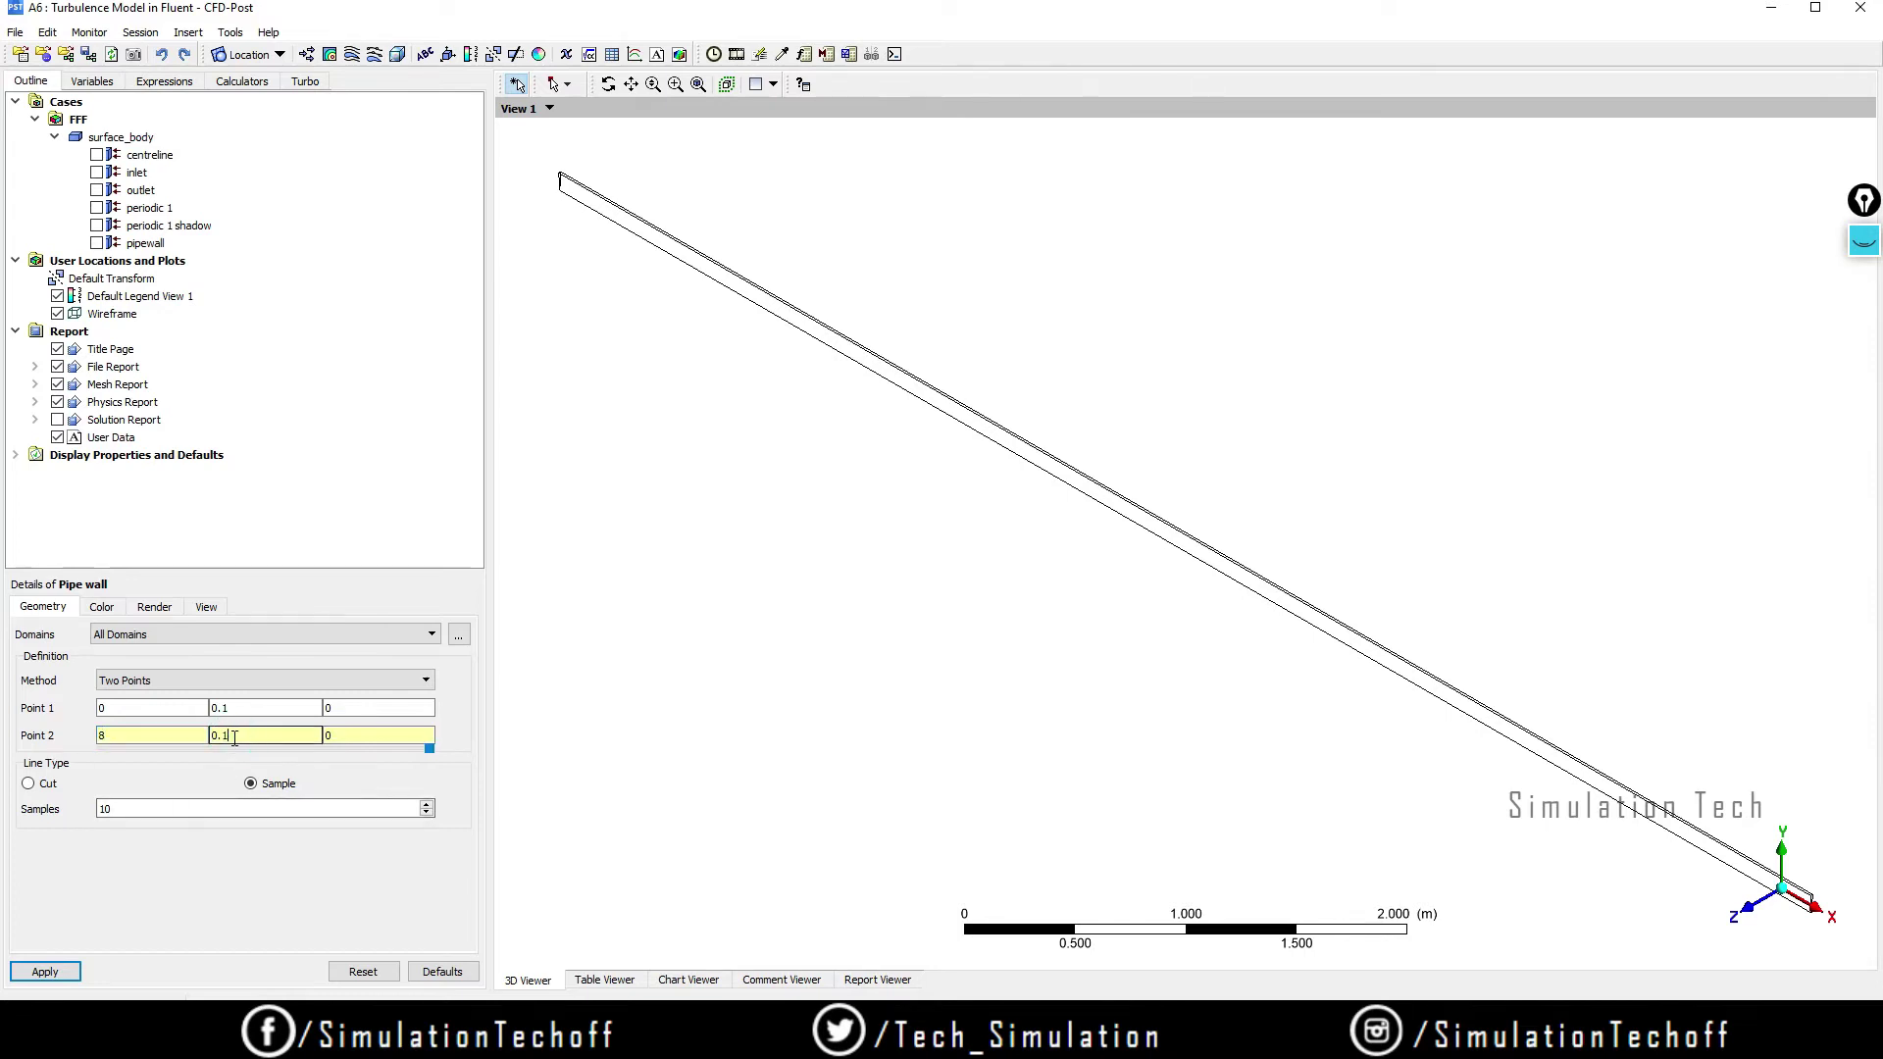
{"action": "left_click", "coordinate": [174, 811]}
{"action": "type", "text": "0"}
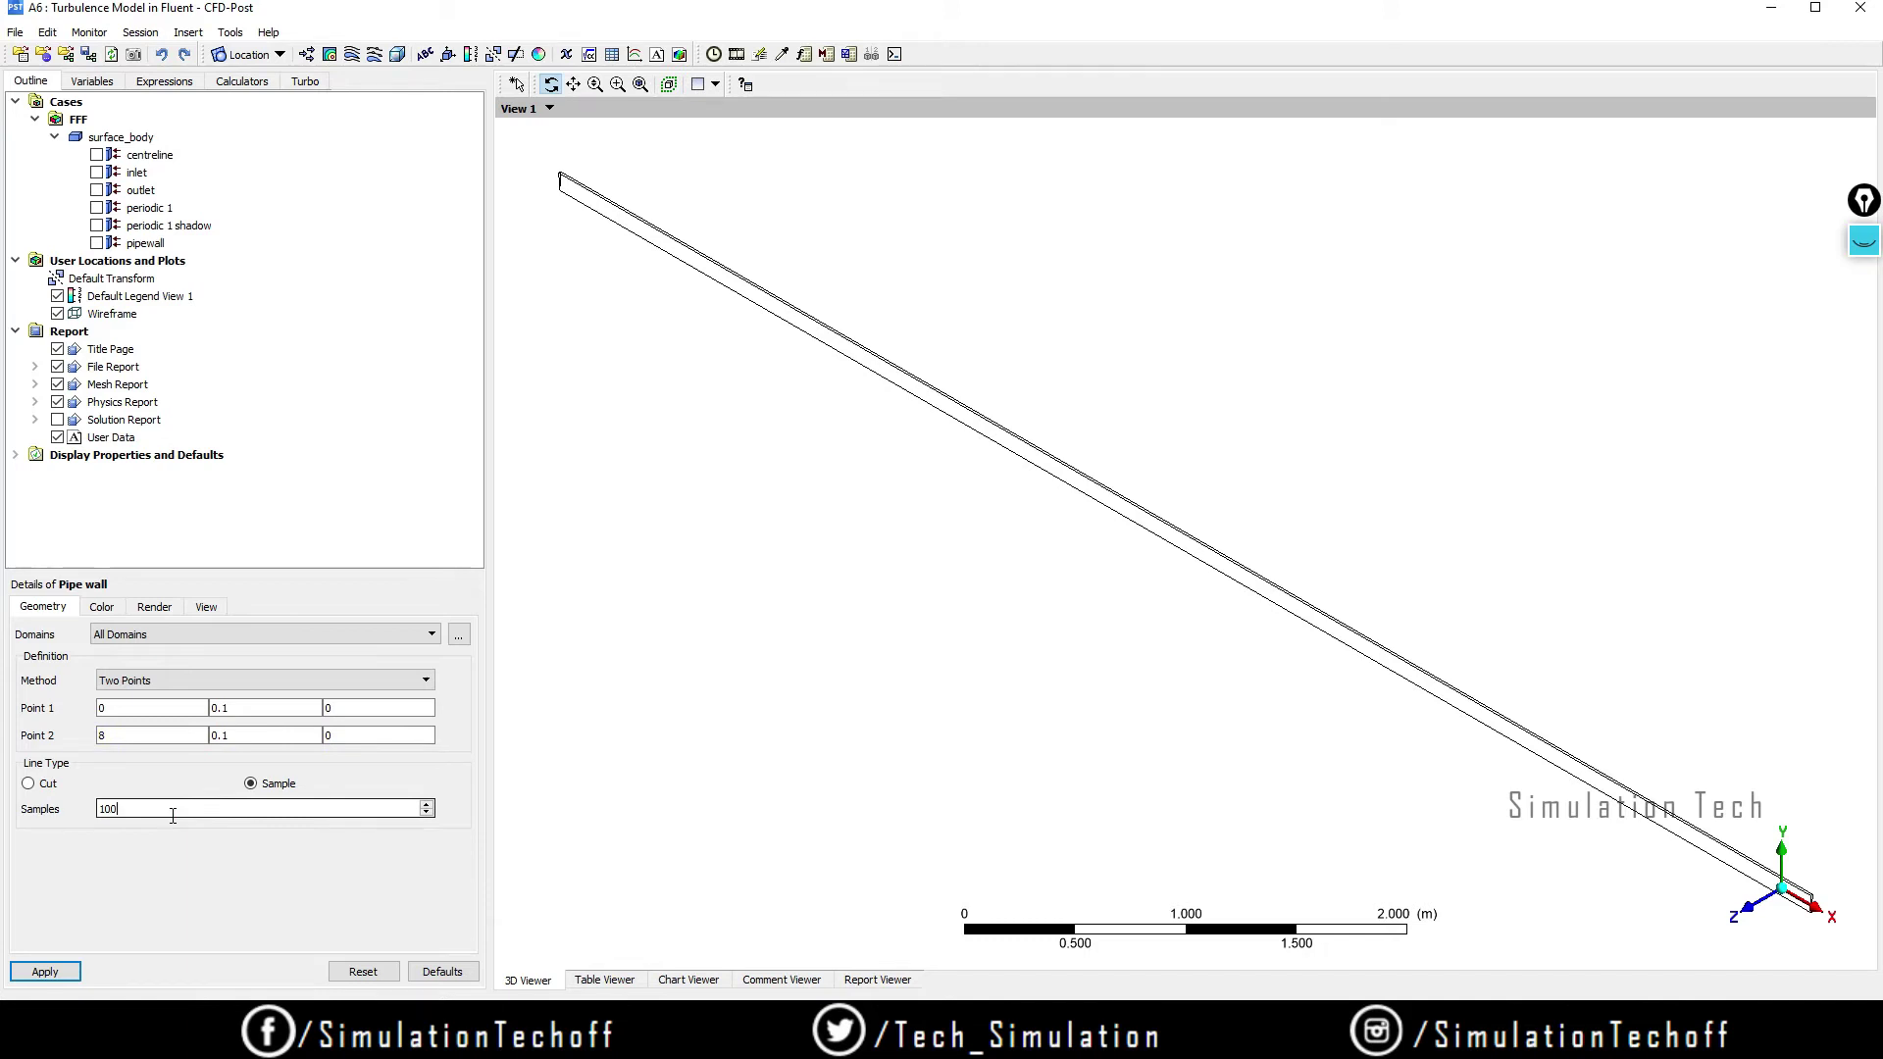
{"action": "left_click", "coordinate": [55, 970]}
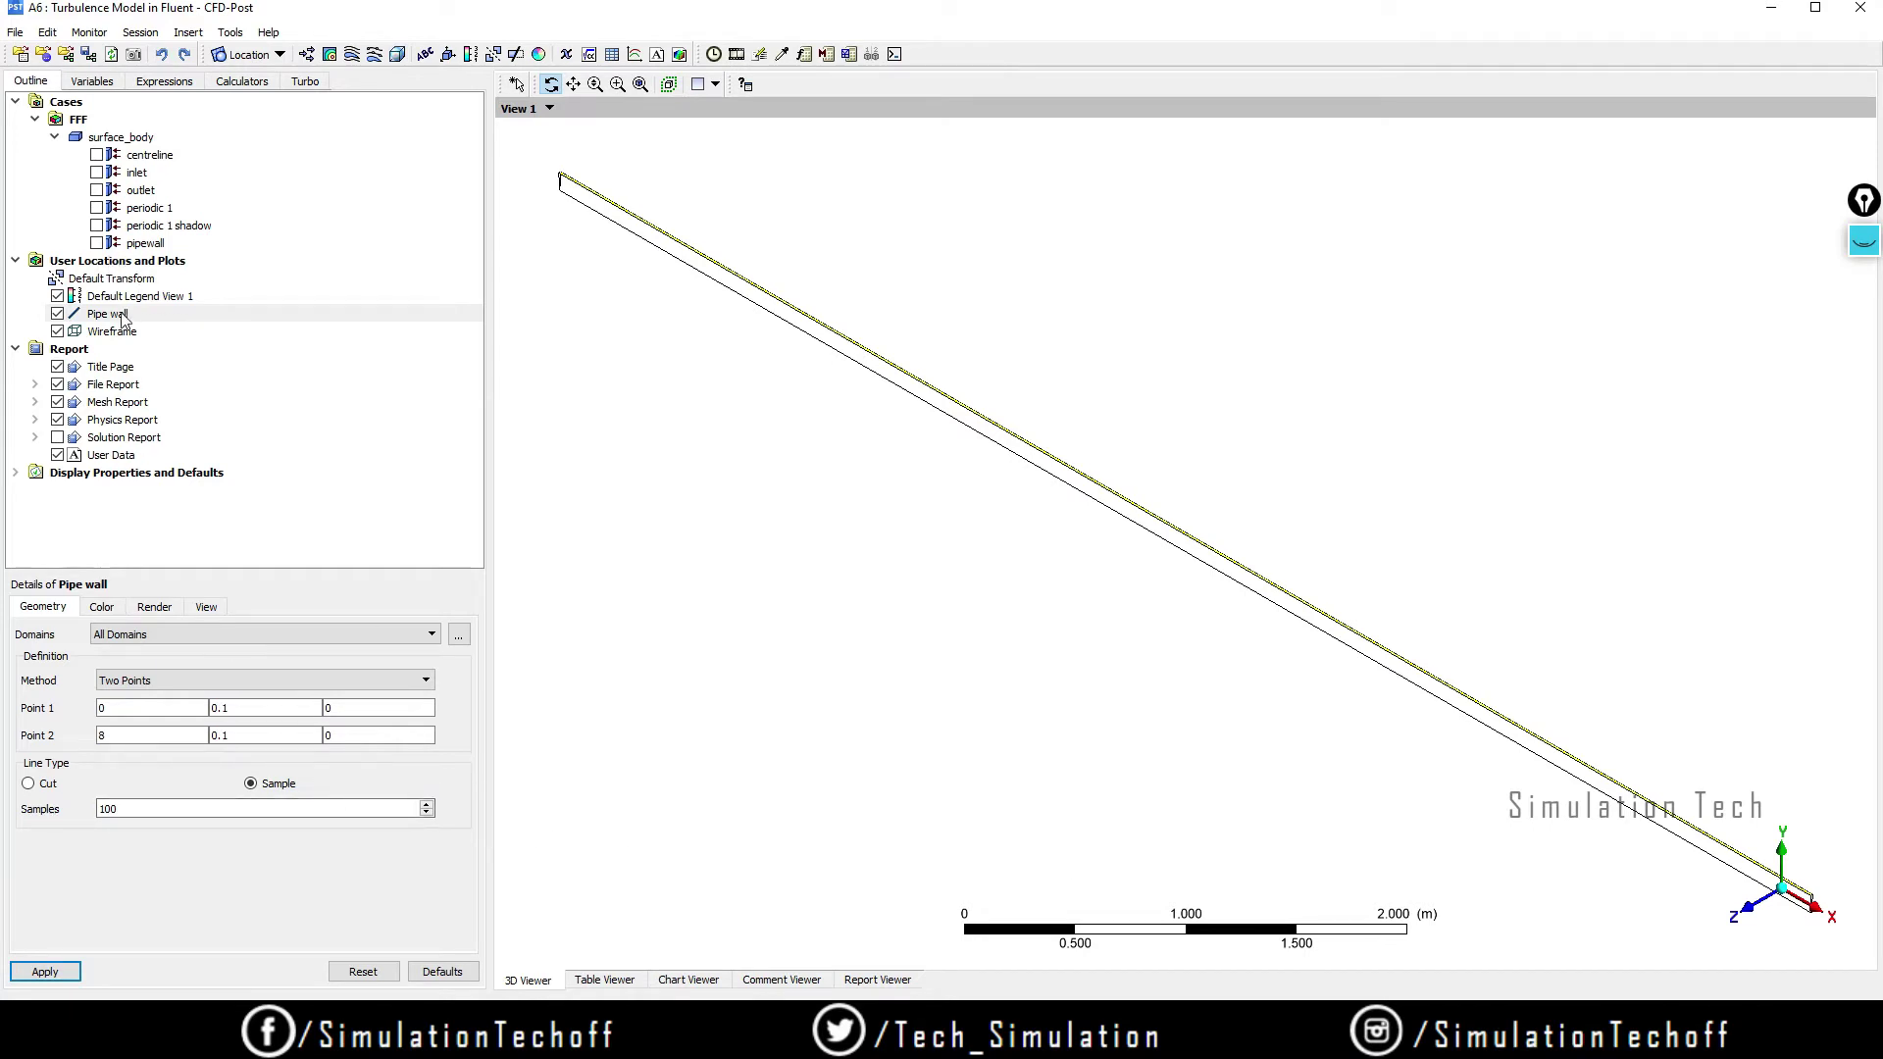
Step: Examine the Pipe wall line between the upper wireframe edges, marking it temporarily with the annotation line tool
{"action": "left_click_drag", "start_coordinate": [1267, 640], "coordinate": [1279, 641]}
{"action": "scroll", "coordinate": [1295, 577], "scroll_direction": "up", "scroll_amount": 5}
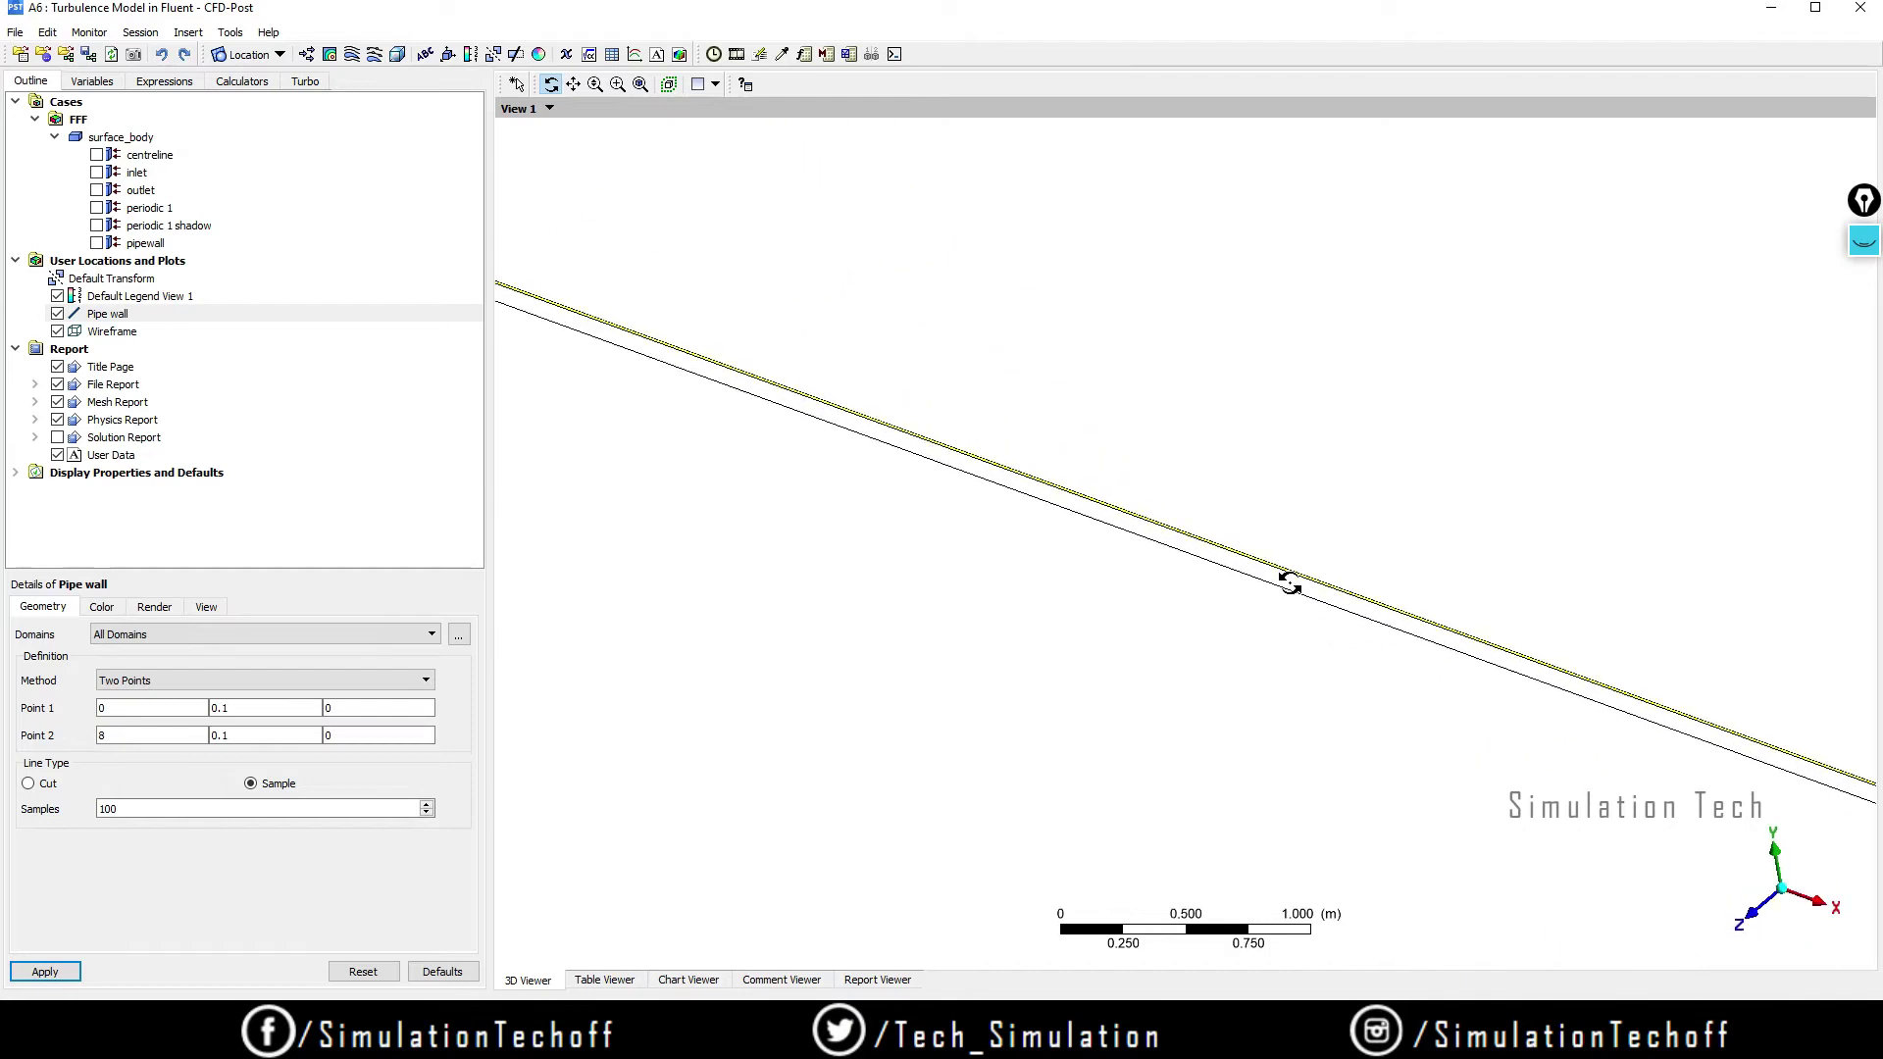
{"action": "scroll", "coordinate": [1304, 574], "scroll_direction": "up", "scroll_amount": 12}
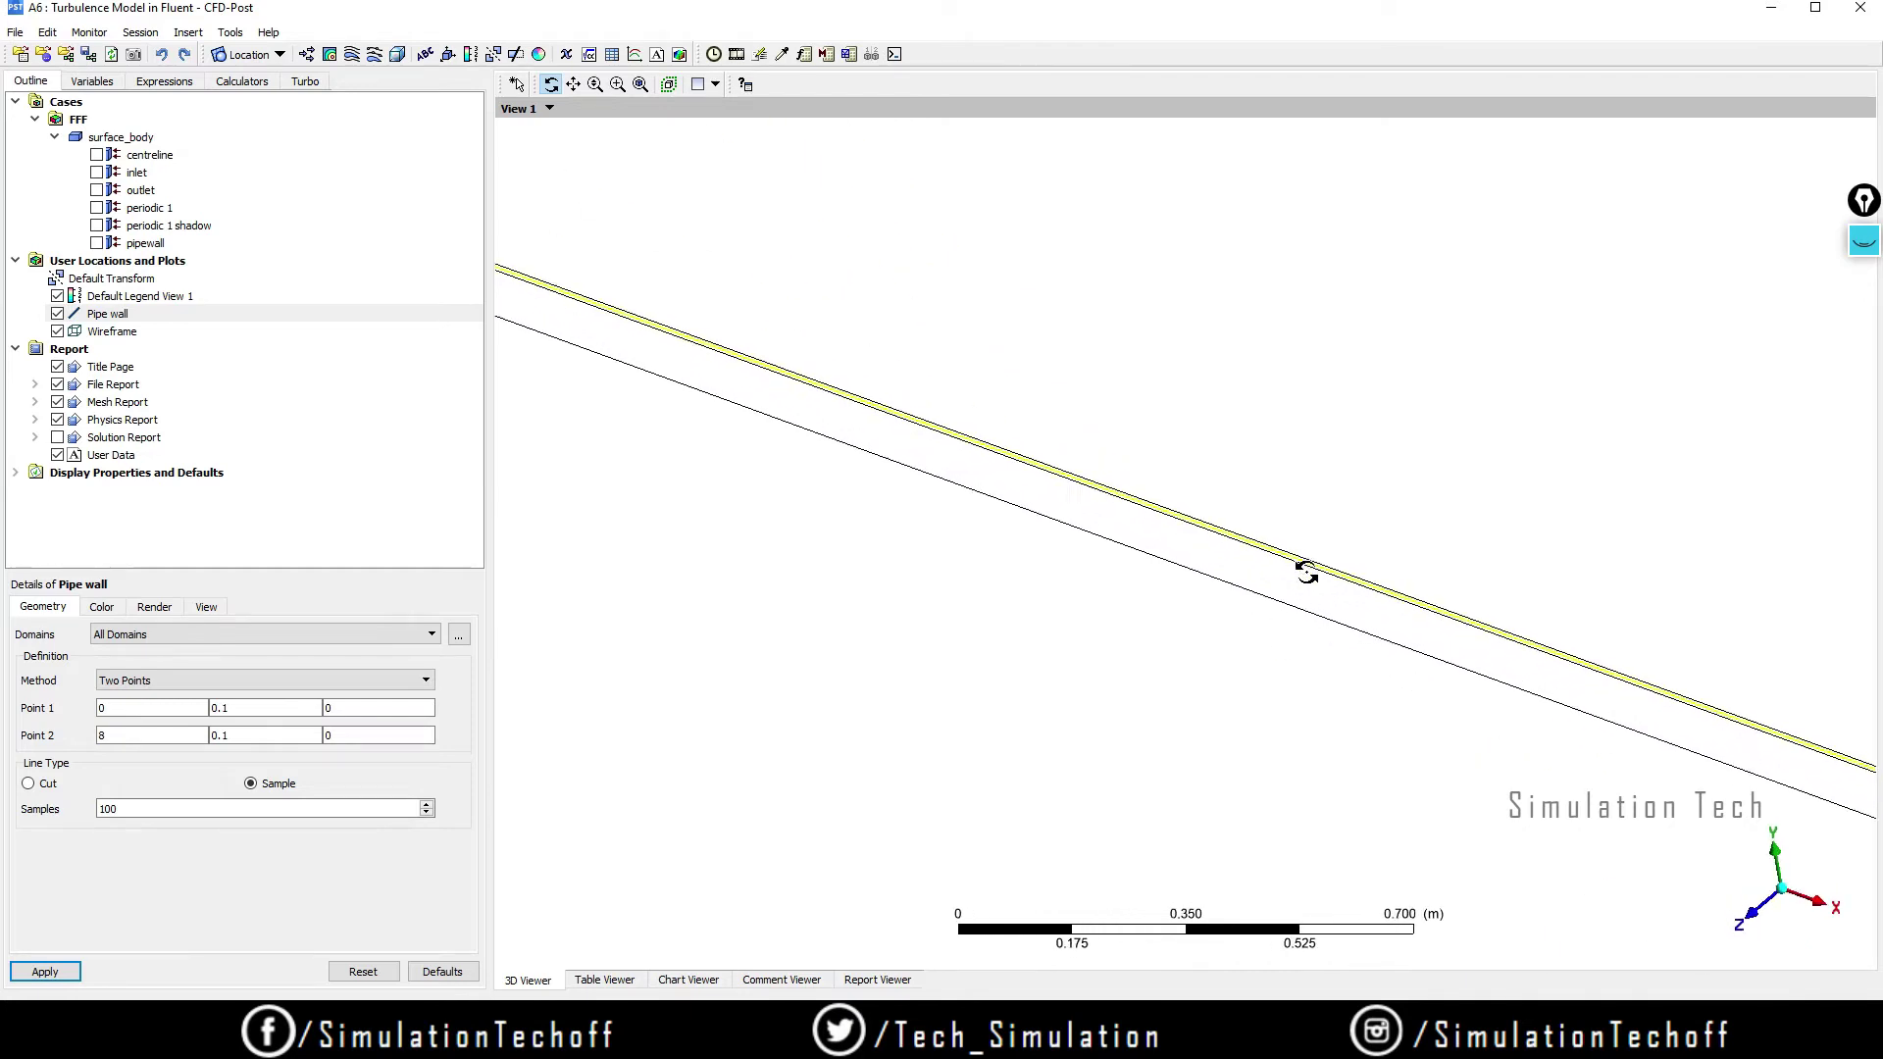
{"action": "scroll", "coordinate": [1289, 559], "scroll_direction": "up", "scroll_amount": 1}
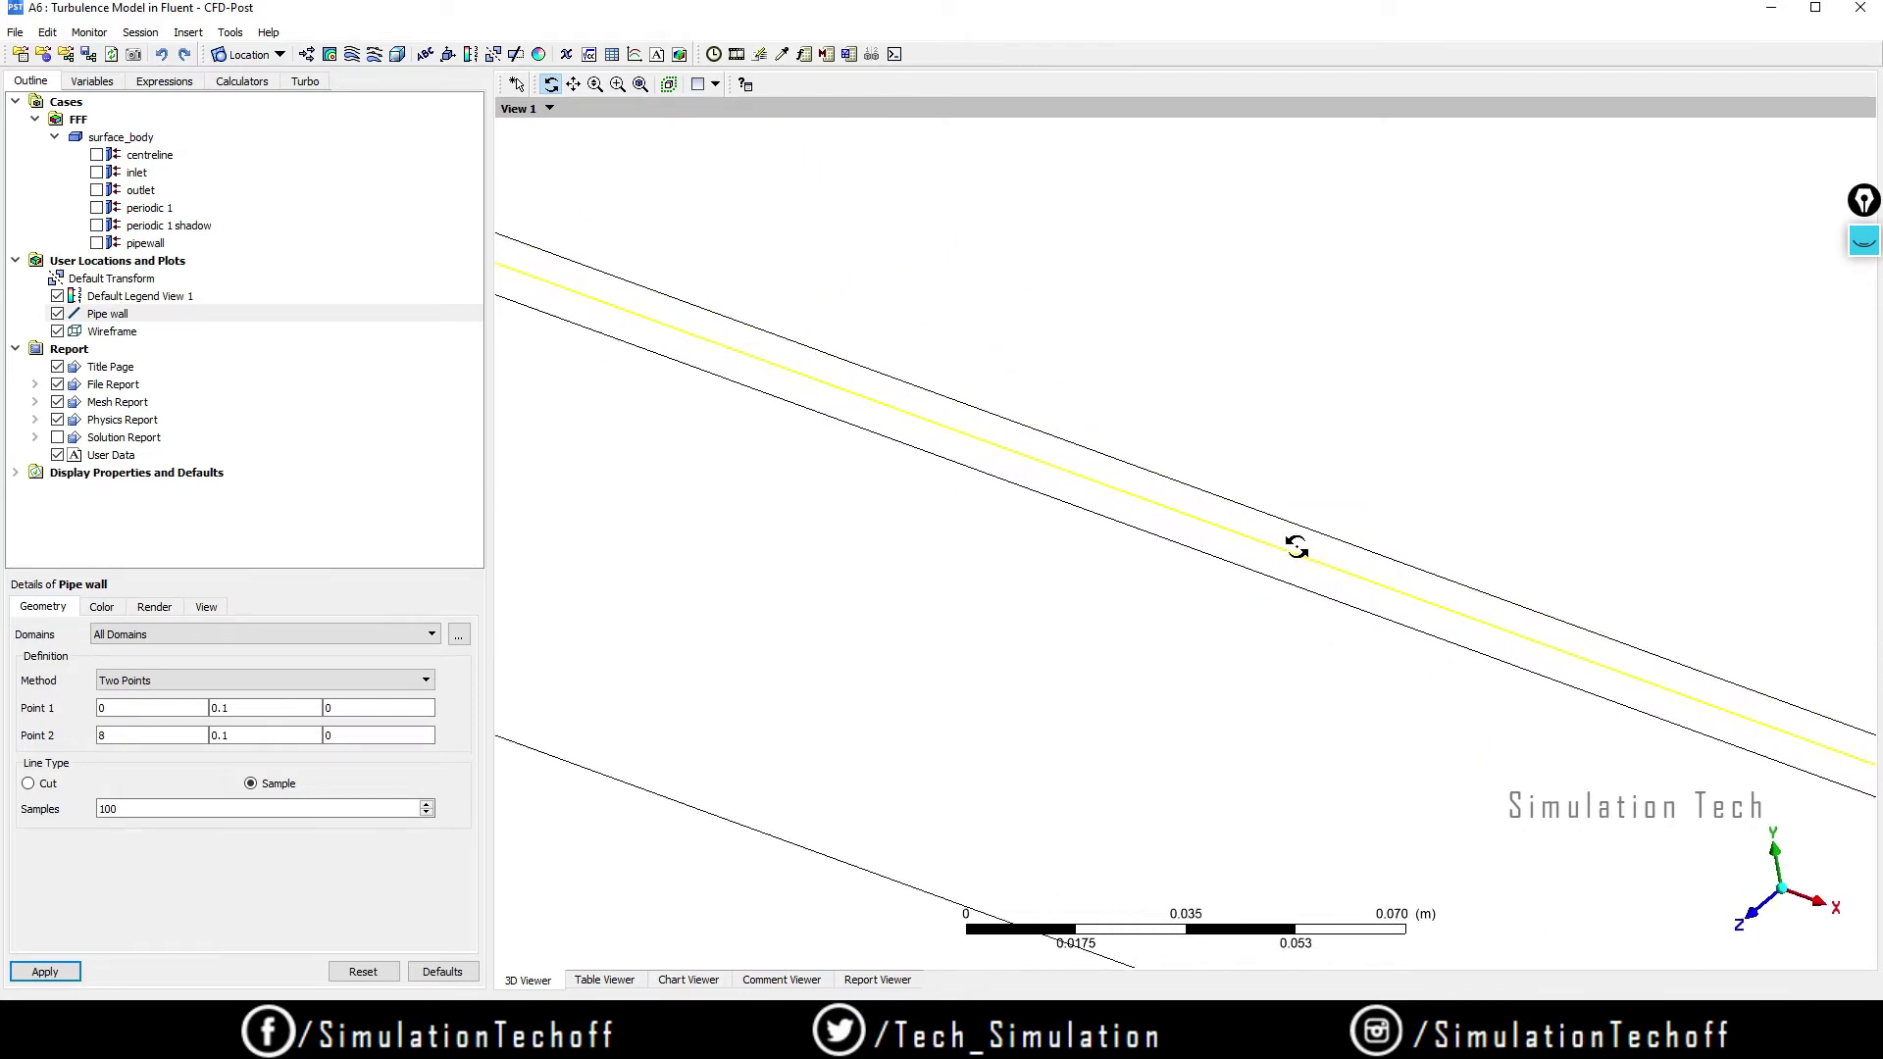
{"action": "left_click", "coordinate": [1863, 241]}
{"action": "mouse_move", "coordinate": [1867, 304]}
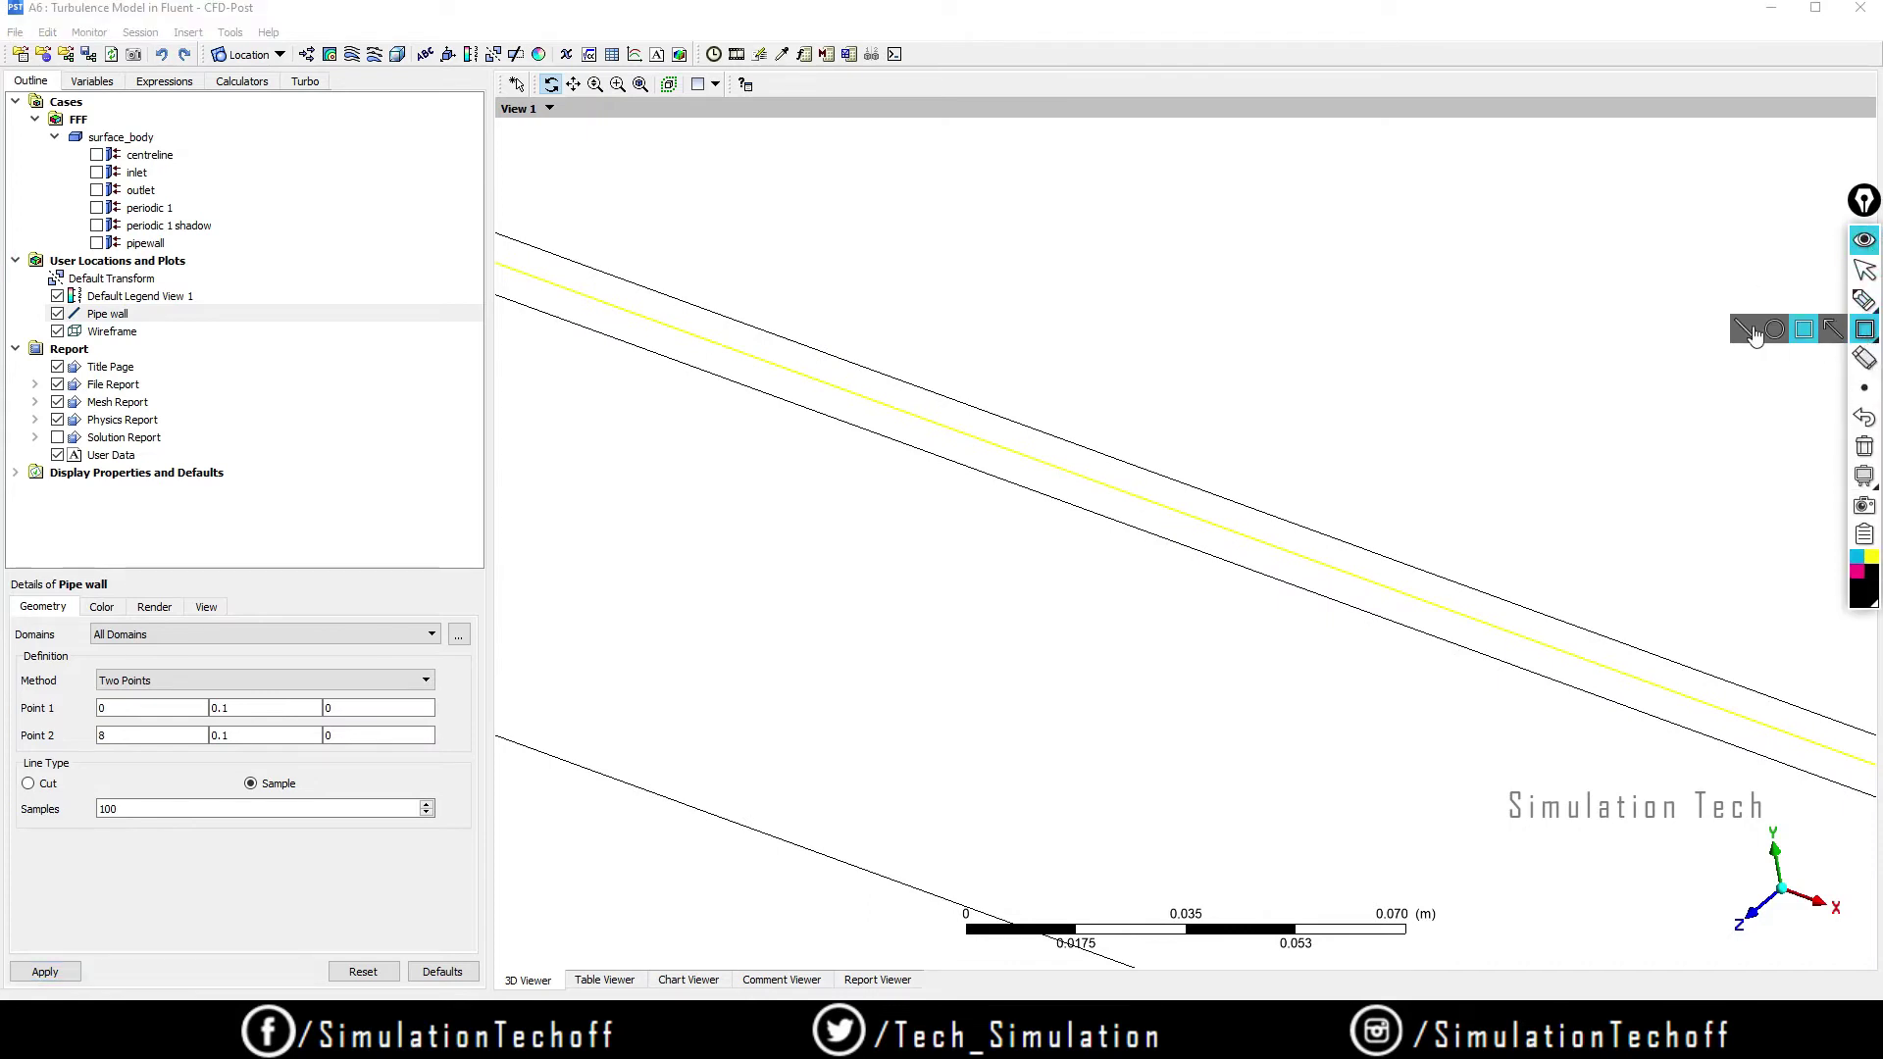
{"action": "left_click", "coordinate": [1740, 330]}
{"action": "left_click_drag", "start_coordinate": [677, 333], "coordinate": [1380, 582]}
{"action": "left_click_drag", "start_coordinate": [697, 323], "coordinate": [682, 343]}
{"action": "left_click", "coordinate": [1865, 446]}
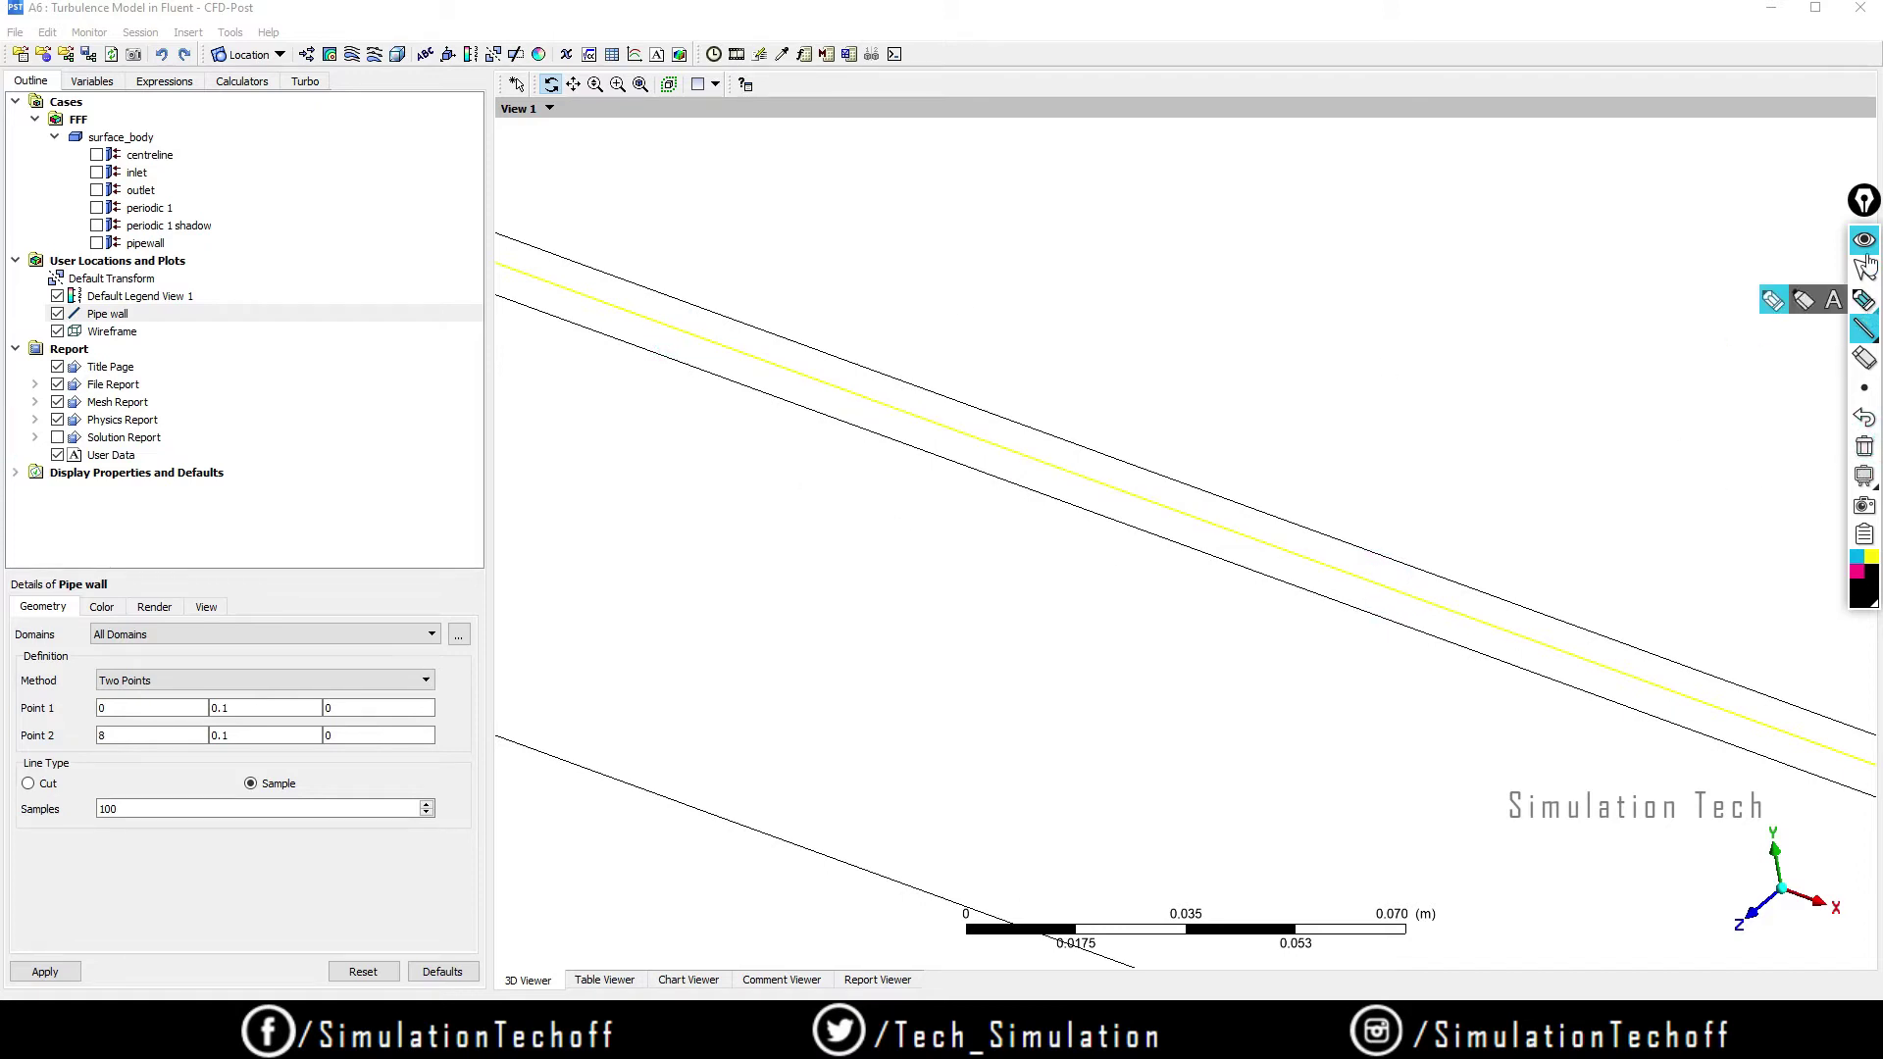
{"action": "left_click", "coordinate": [1864, 241]}
{"action": "left_click_drag", "start_coordinate": [1261, 439], "coordinate": [1275, 510]}
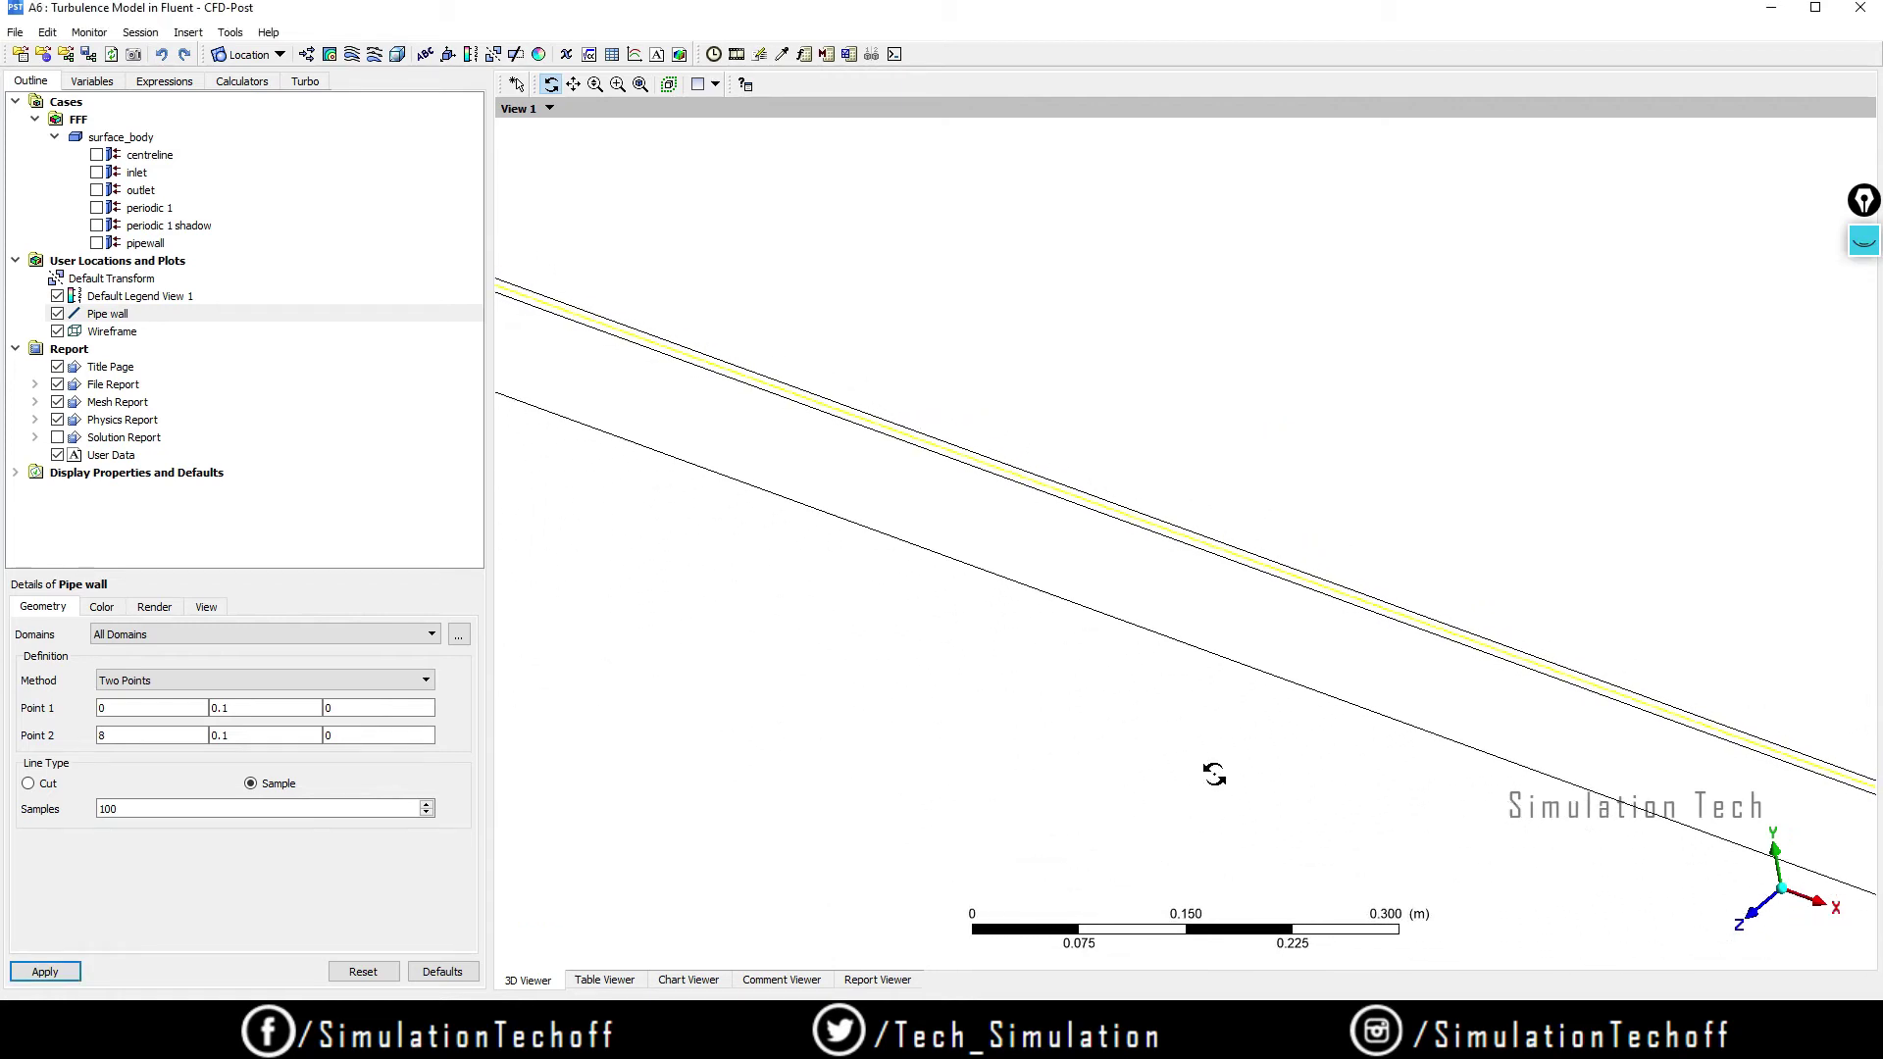
{"action": "left_click_drag", "start_coordinate": [1253, 680], "coordinate": [1463, 717]}
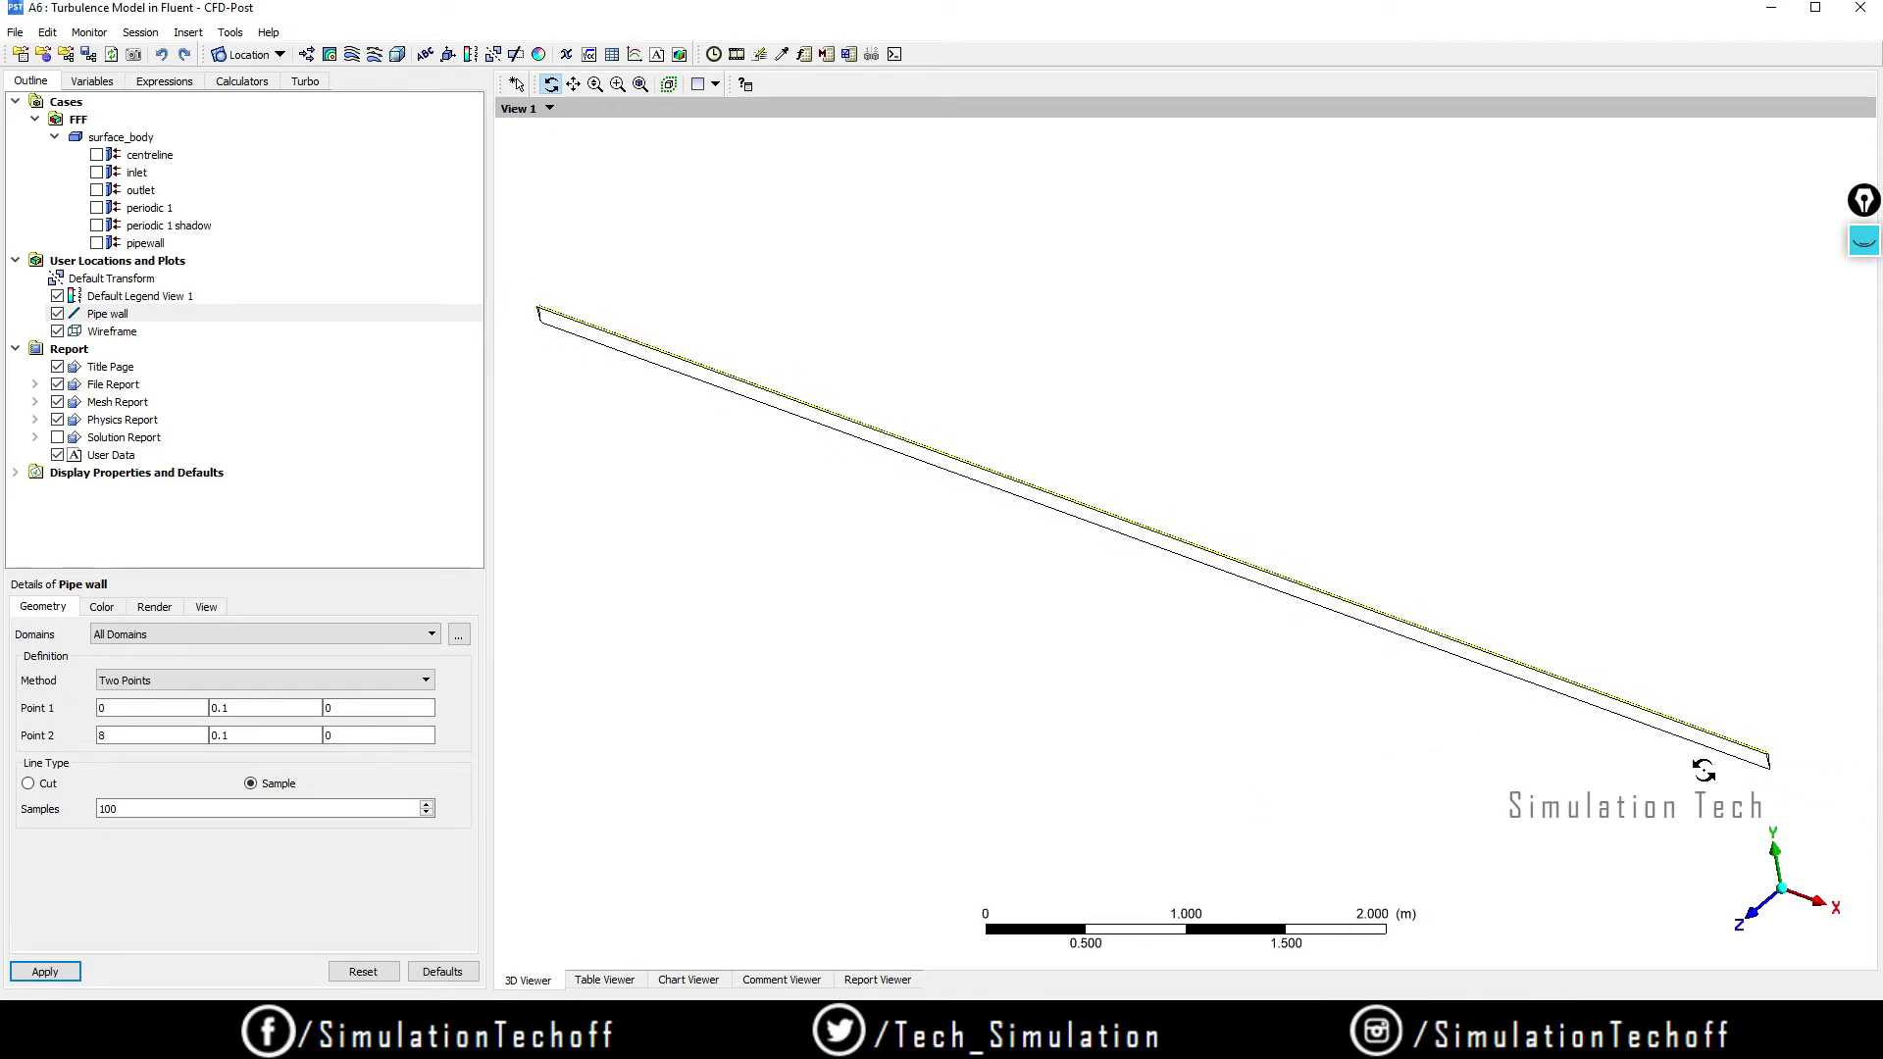
Step: Insert a second line location named "Pipe CentreLine"
{"action": "left_click", "coordinate": [265, 56]}
{"action": "left_click", "coordinate": [273, 126]}
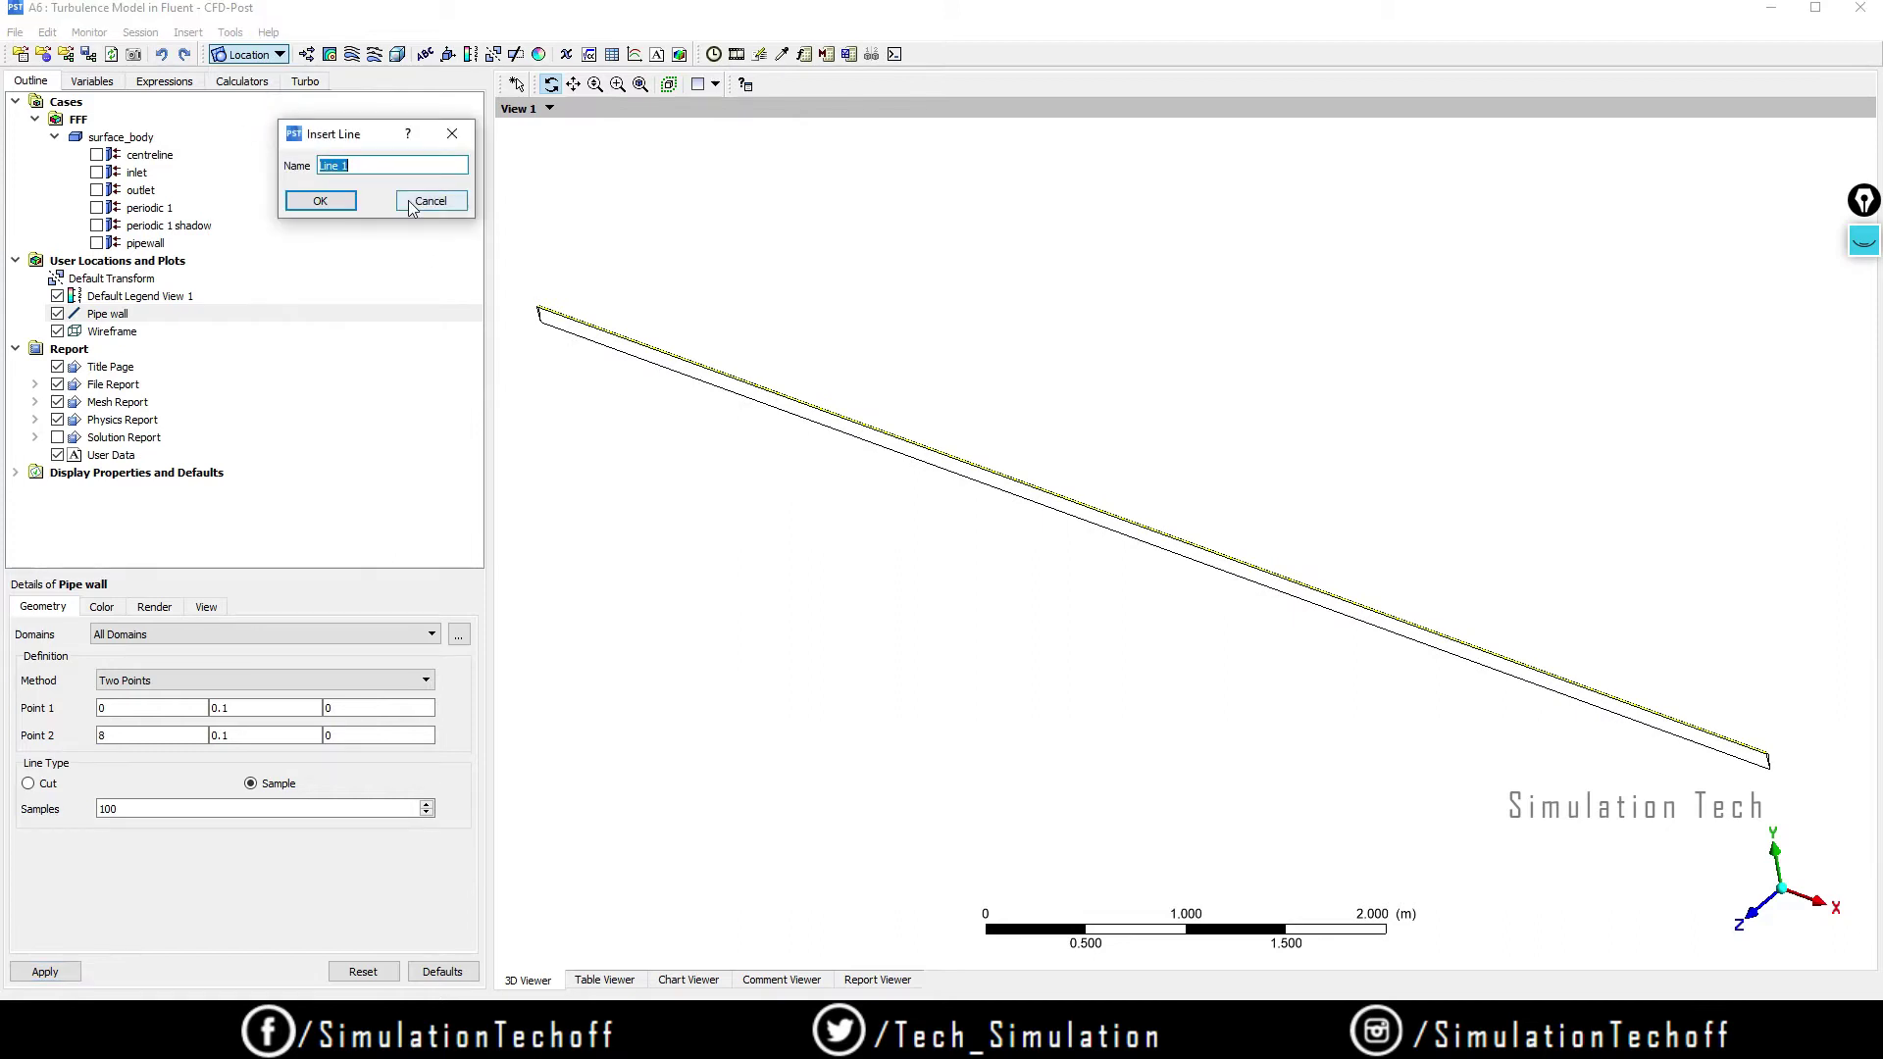
{"action": "type", "text": "Pipe CentreLin"}
{"action": "left_click", "coordinate": [341, 202]}
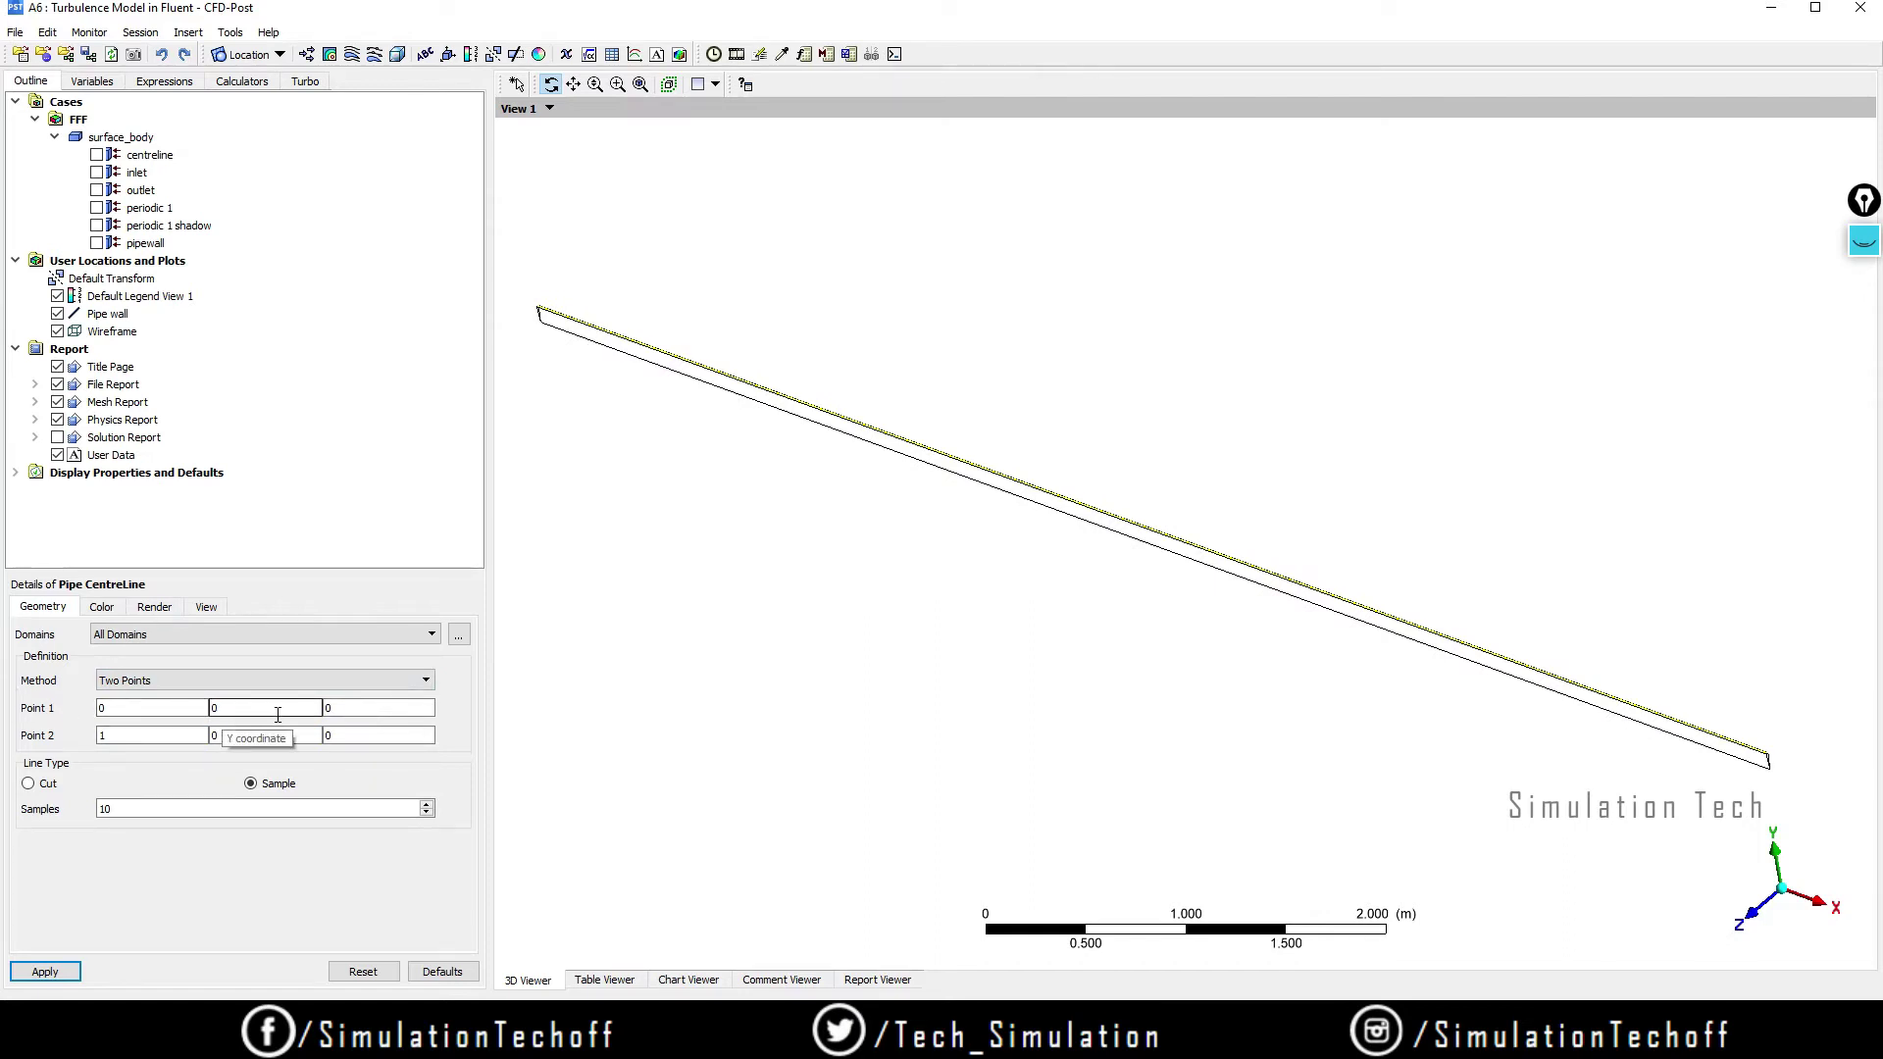
Step: Set Point 2 of the Pipe CentreLine line to (8, 0, 0) with 100 samples and apply the definition
{"action": "left_click", "coordinate": [147, 733]}
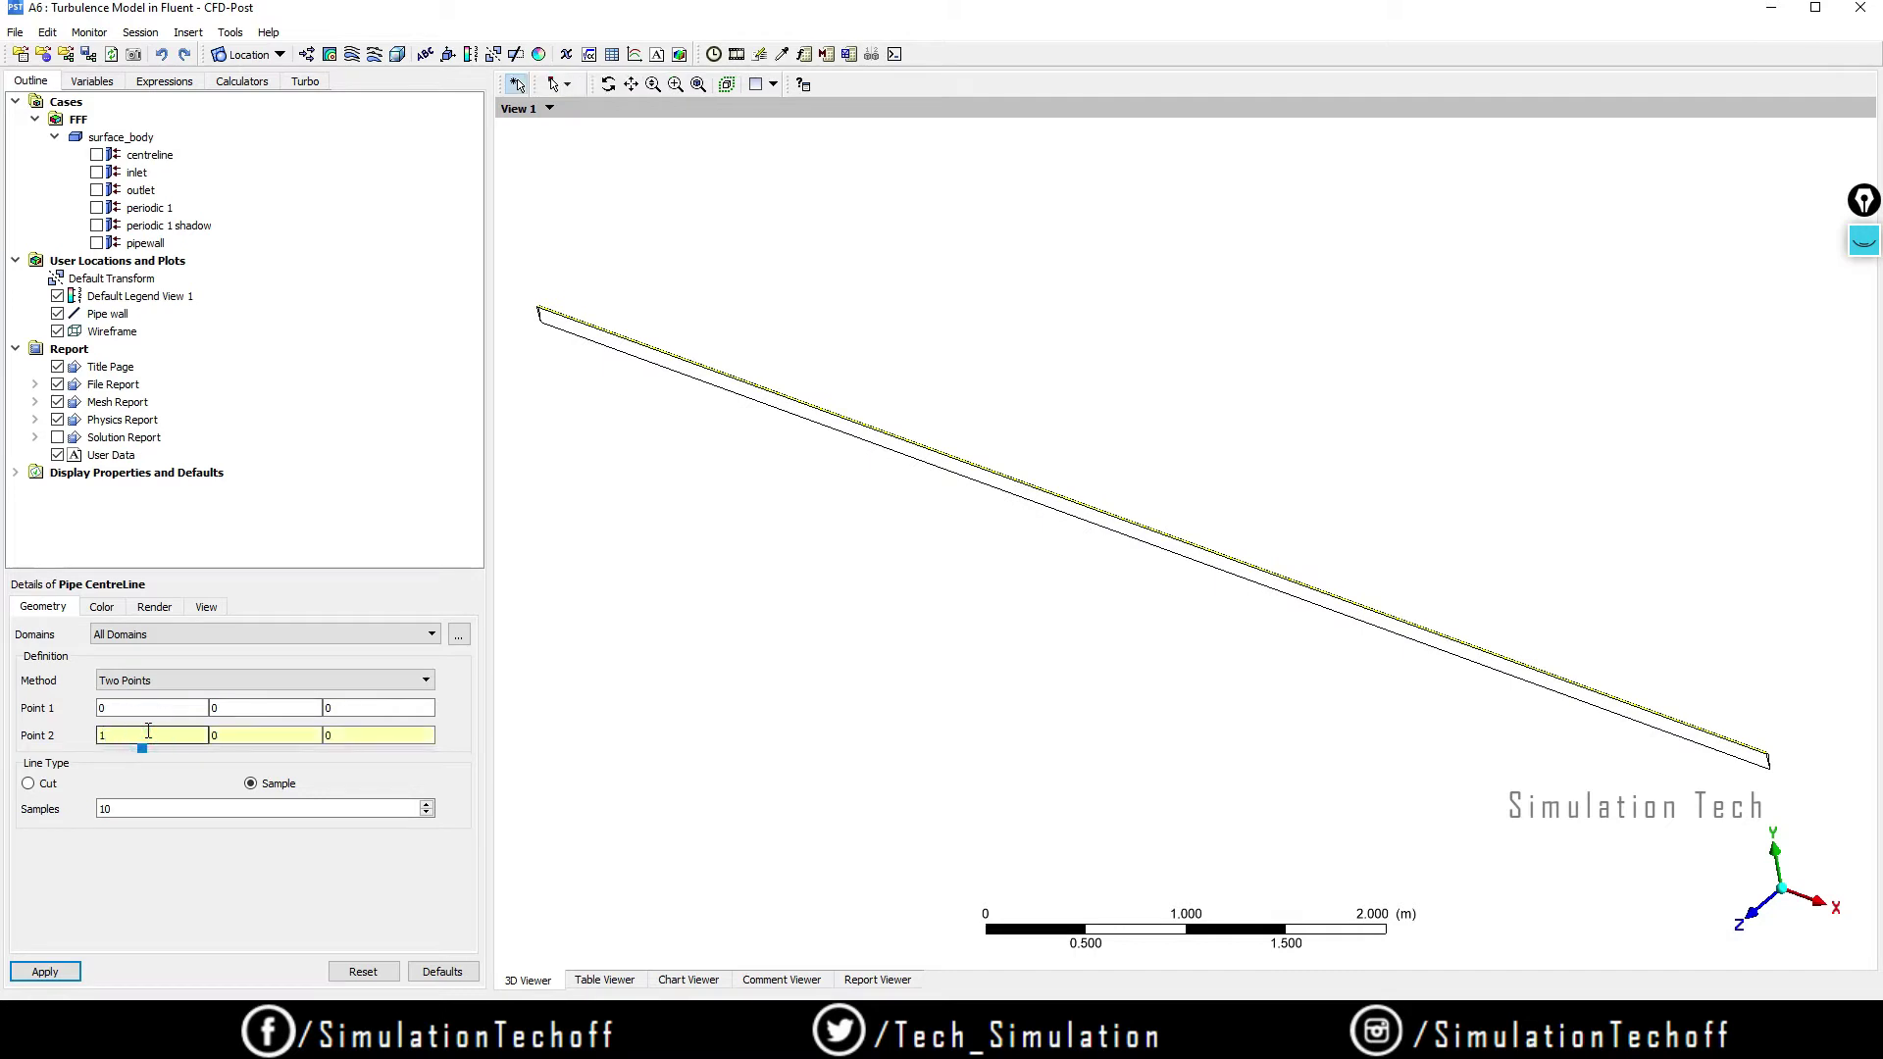
{"action": "double_click", "coordinate": [148, 730]}
{"action": "type", "text": "8"}
{"action": "left_click", "coordinate": [241, 812]}
{"action": "type", "text": "0"}
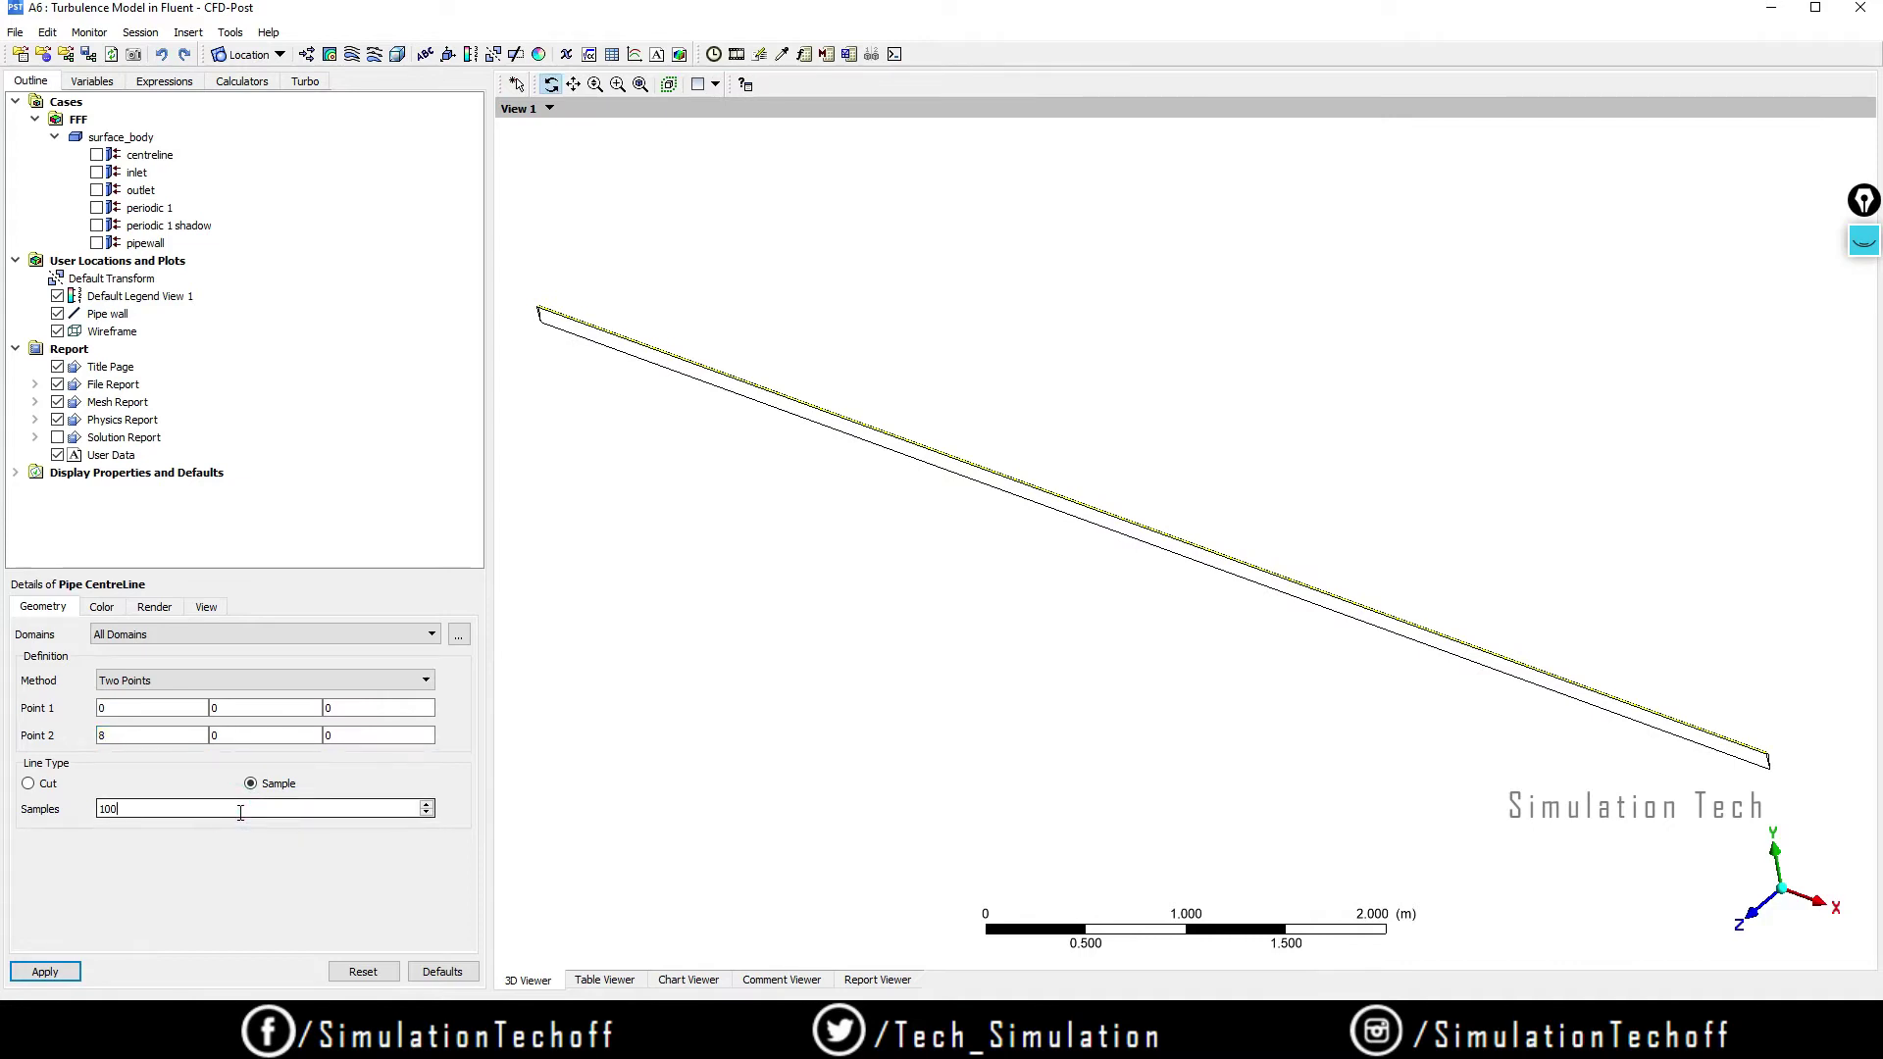
{"action": "left_click", "coordinate": [45, 971]}
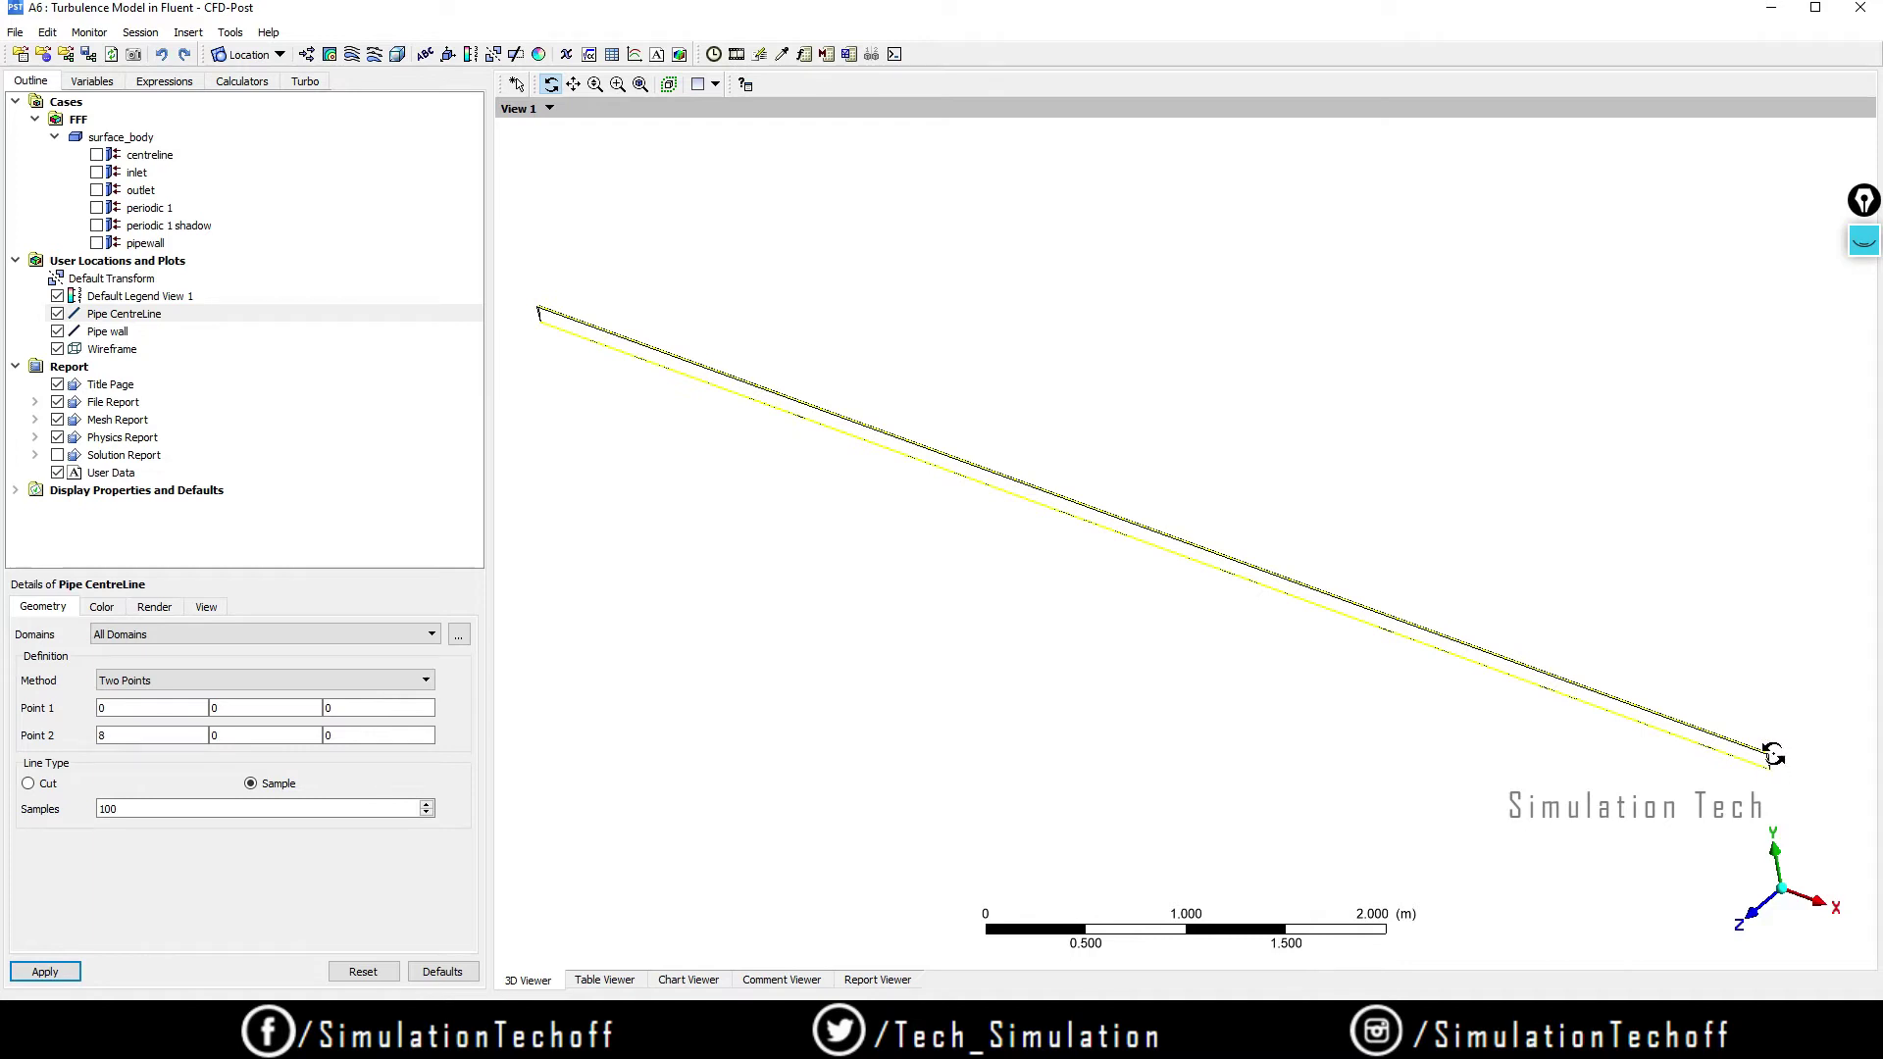
Step: Mark the outlet end of the pipe with a freehand circle and arrow, and clear the markup
{"action": "left_click", "coordinate": [1864, 240]}
{"action": "left_click", "coordinate": [1860, 302]}
{"action": "mouse_move", "coordinate": [1773, 702]}
{"action": "left_mouse_down"}
{"action": "mouse_move", "coordinate": [1740, 818]}
{"action": "mouse_move", "coordinate": [1736, 686]}
{"action": "mouse_move", "coordinate": [1762, 686]}
{"action": "left_mouse_up"}
{"action": "mouse_move", "coordinate": [1695, 601]}
{"action": "left_mouse_down"}
{"action": "mouse_move", "coordinate": [1696, 666]}
{"action": "mouse_move", "coordinate": [1726, 603]}
{"action": "left_mouse_up"}
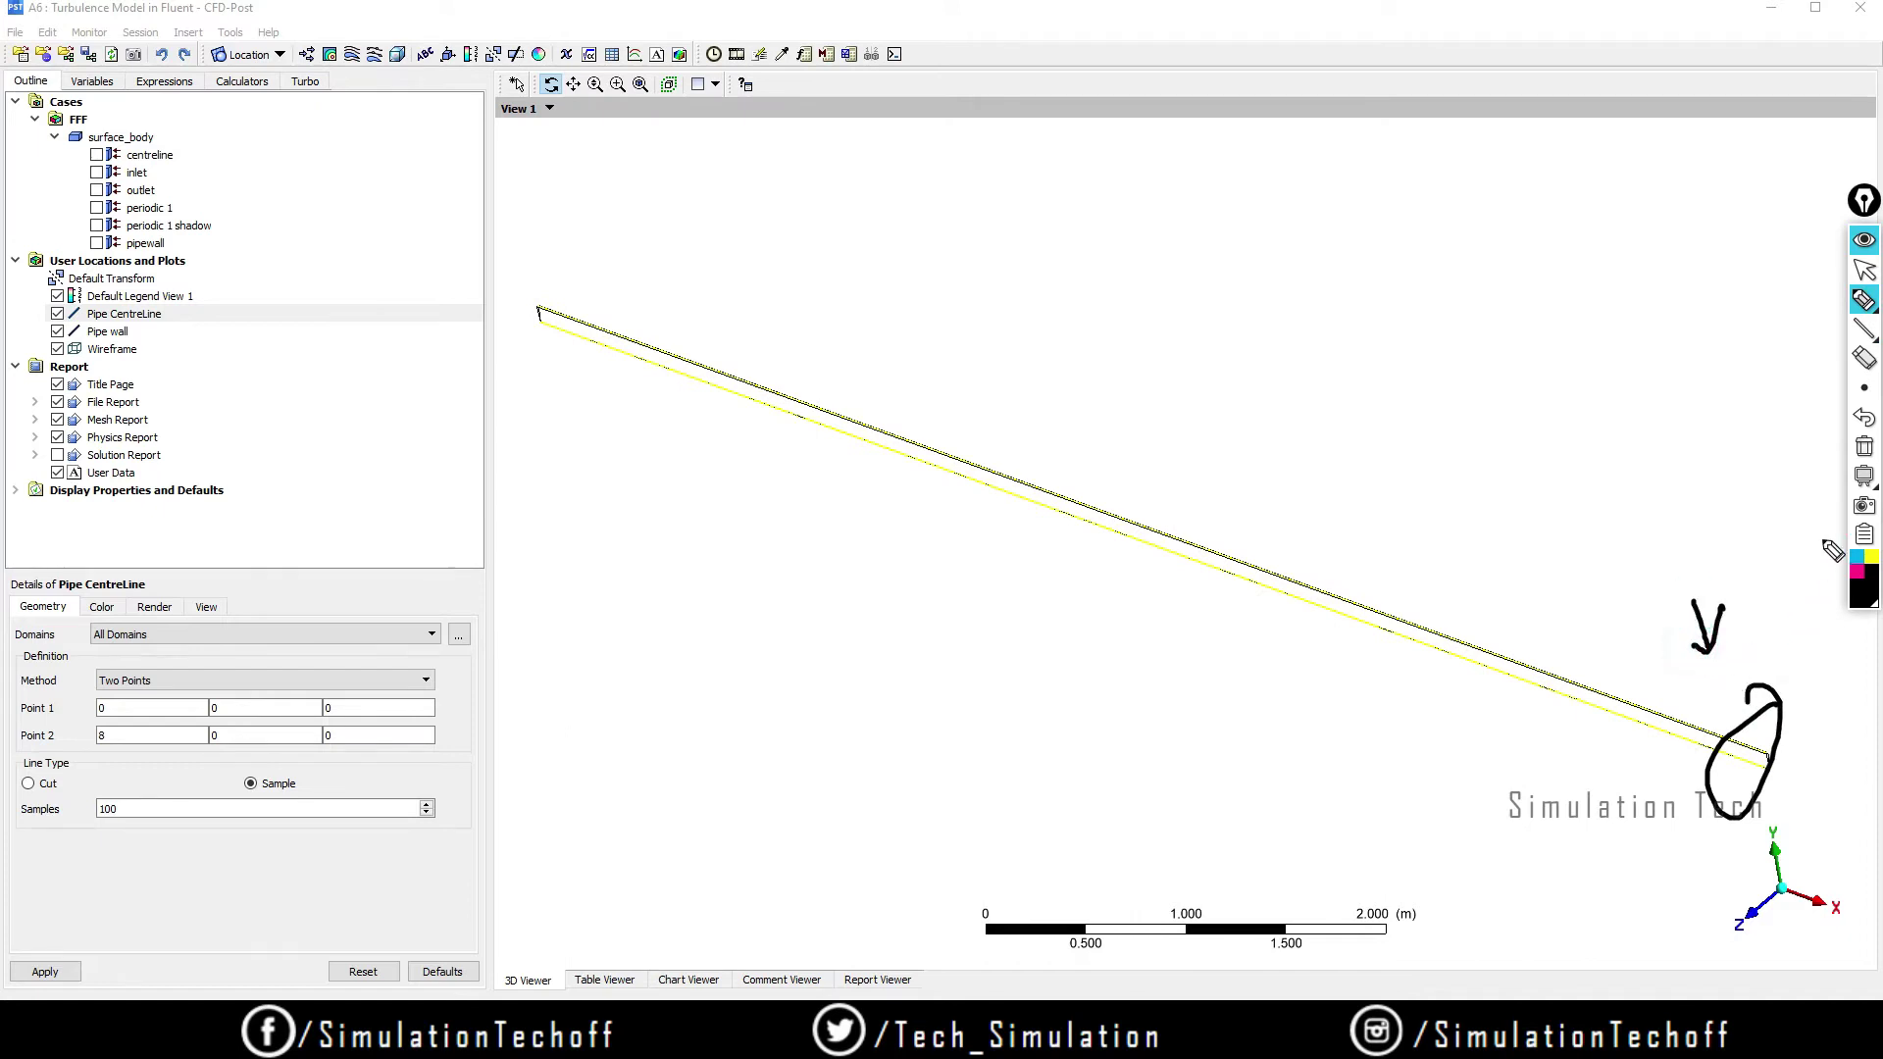
{"action": "left_click", "coordinate": [1863, 447]}
{"action": "left_click", "coordinate": [1863, 240]}
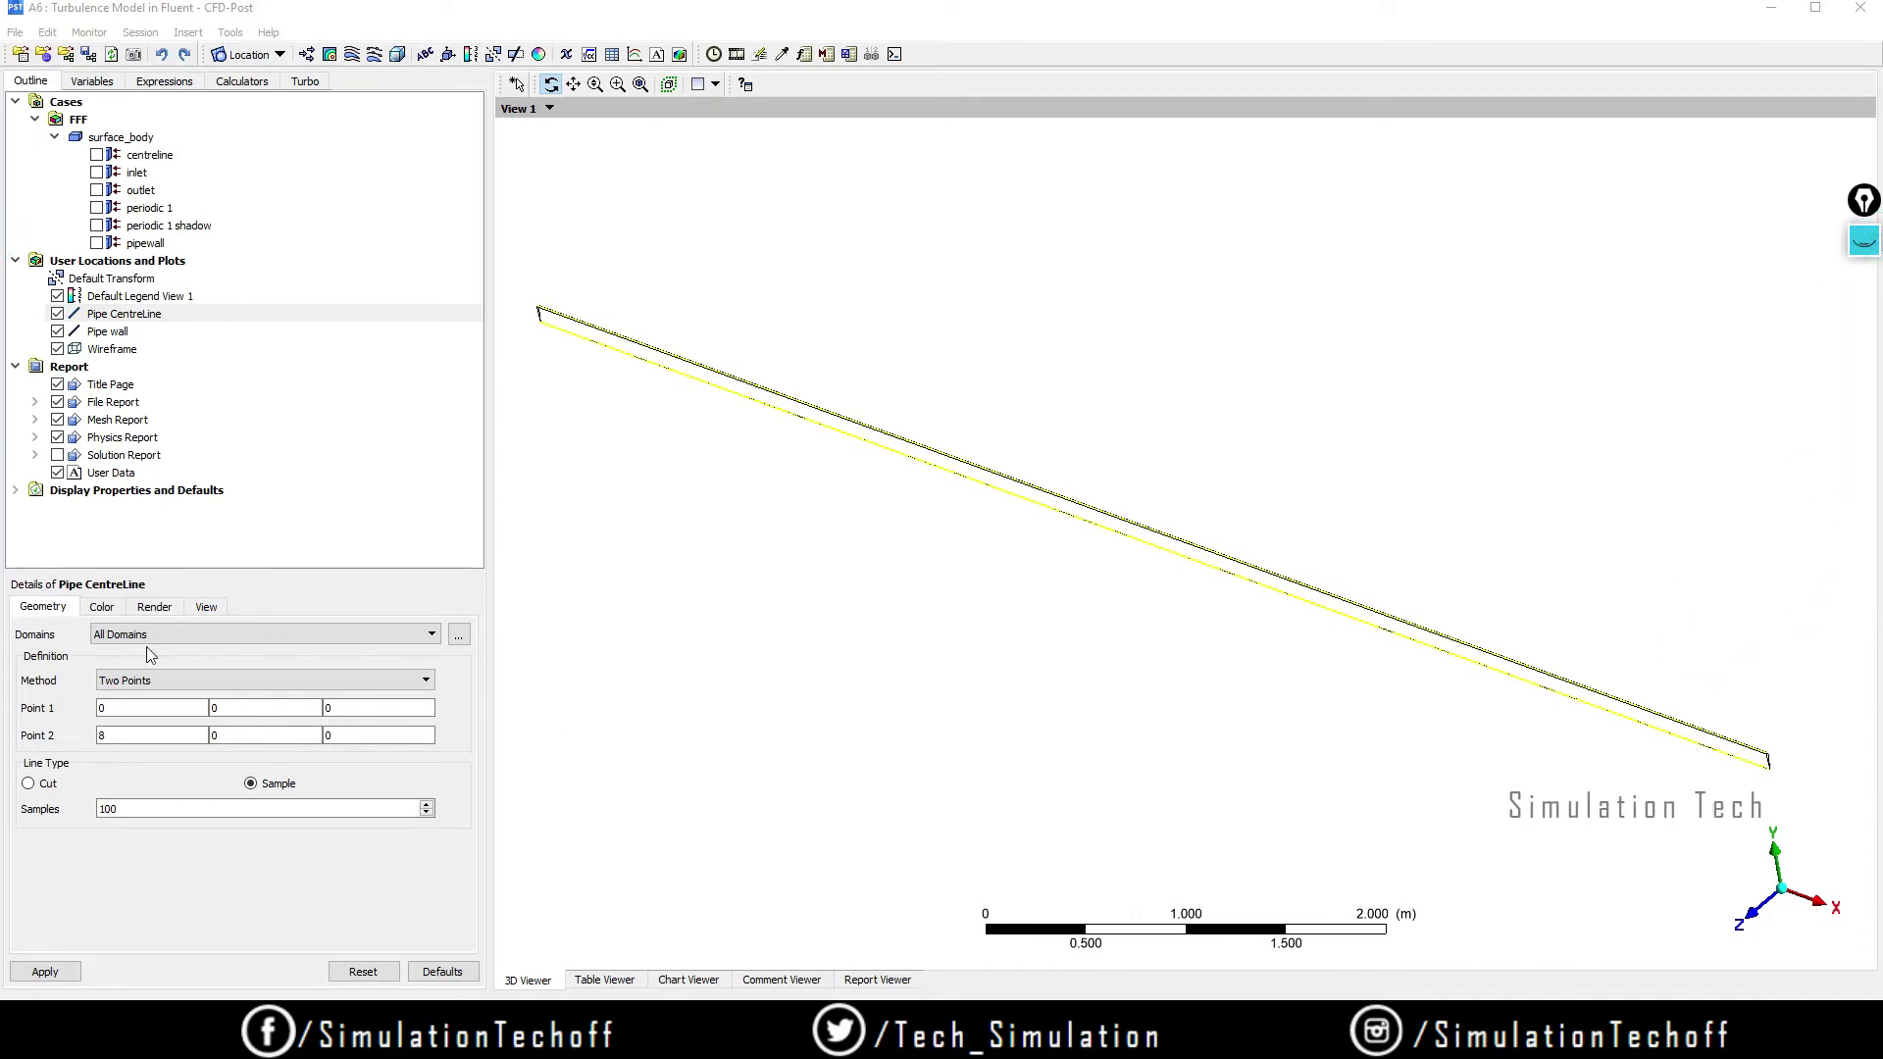
Step: Insert a third line location named "Pipe Outlet"
{"action": "left_click", "coordinate": [252, 56]}
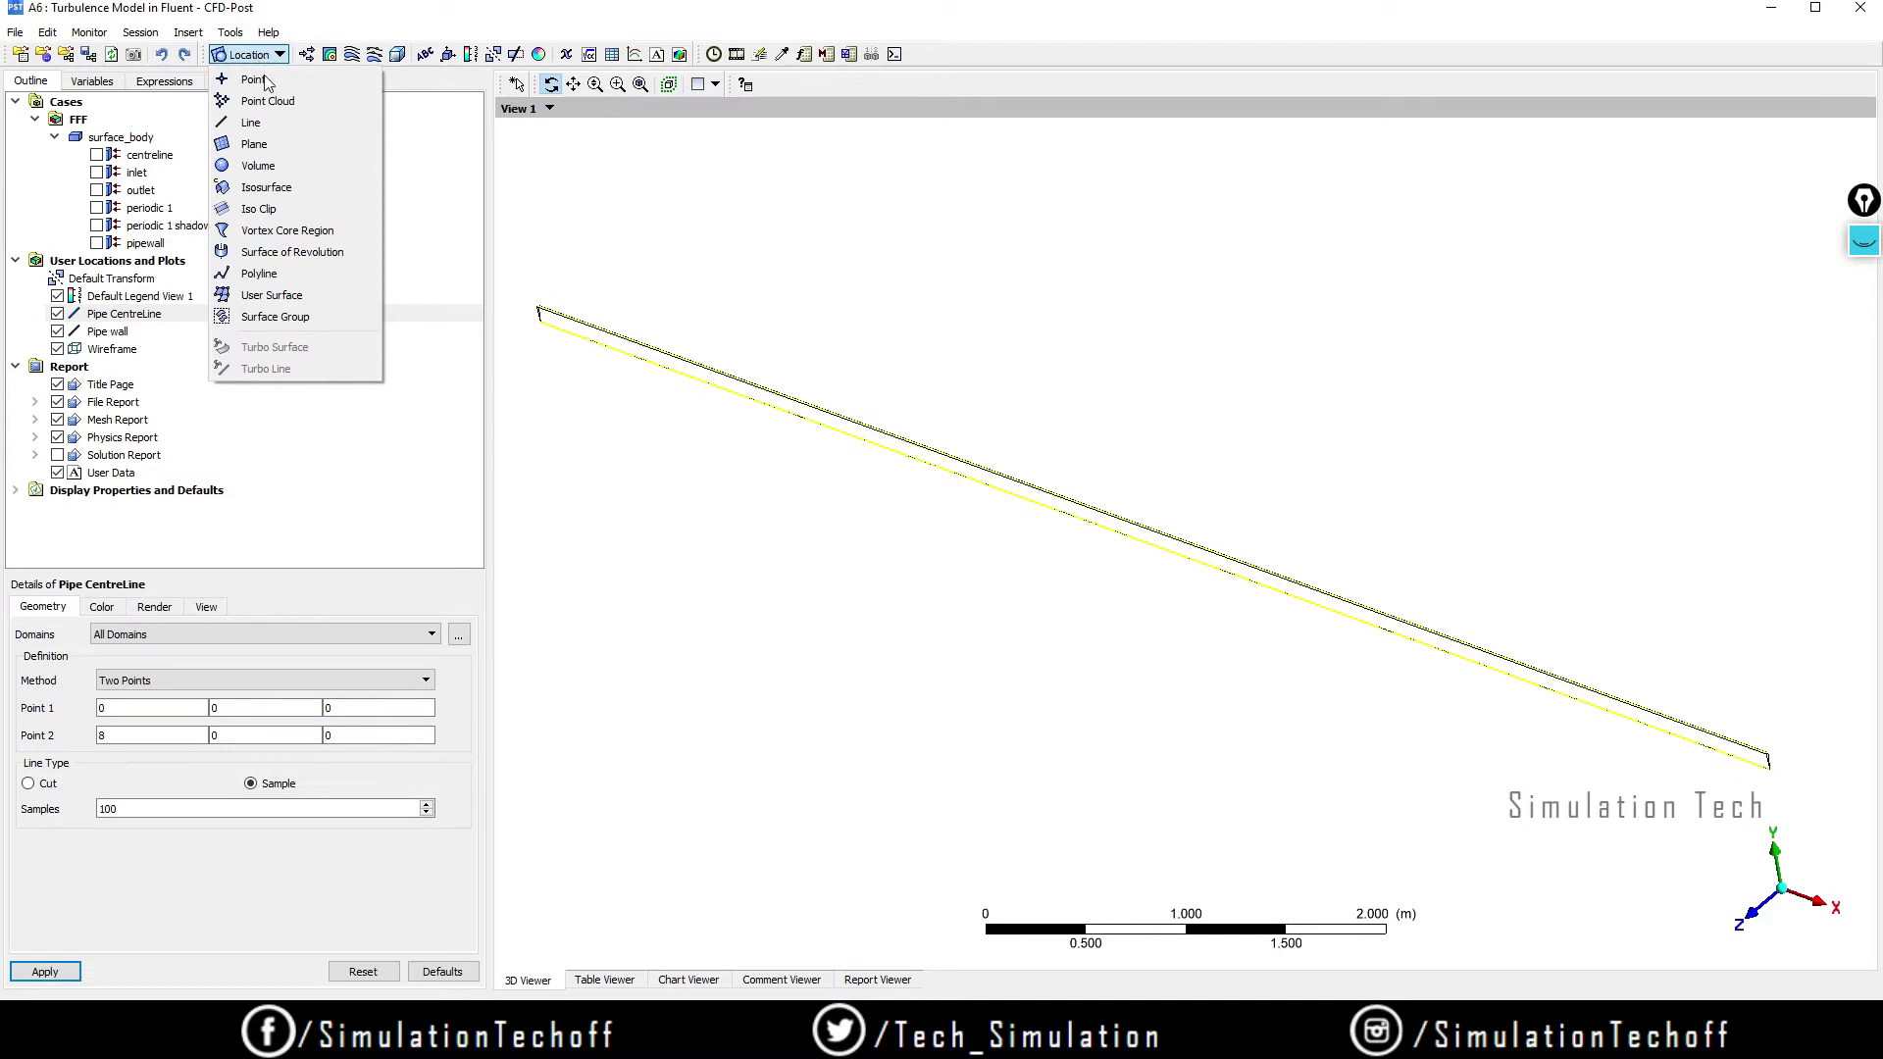
{"action": "left_click", "coordinate": [270, 128]}
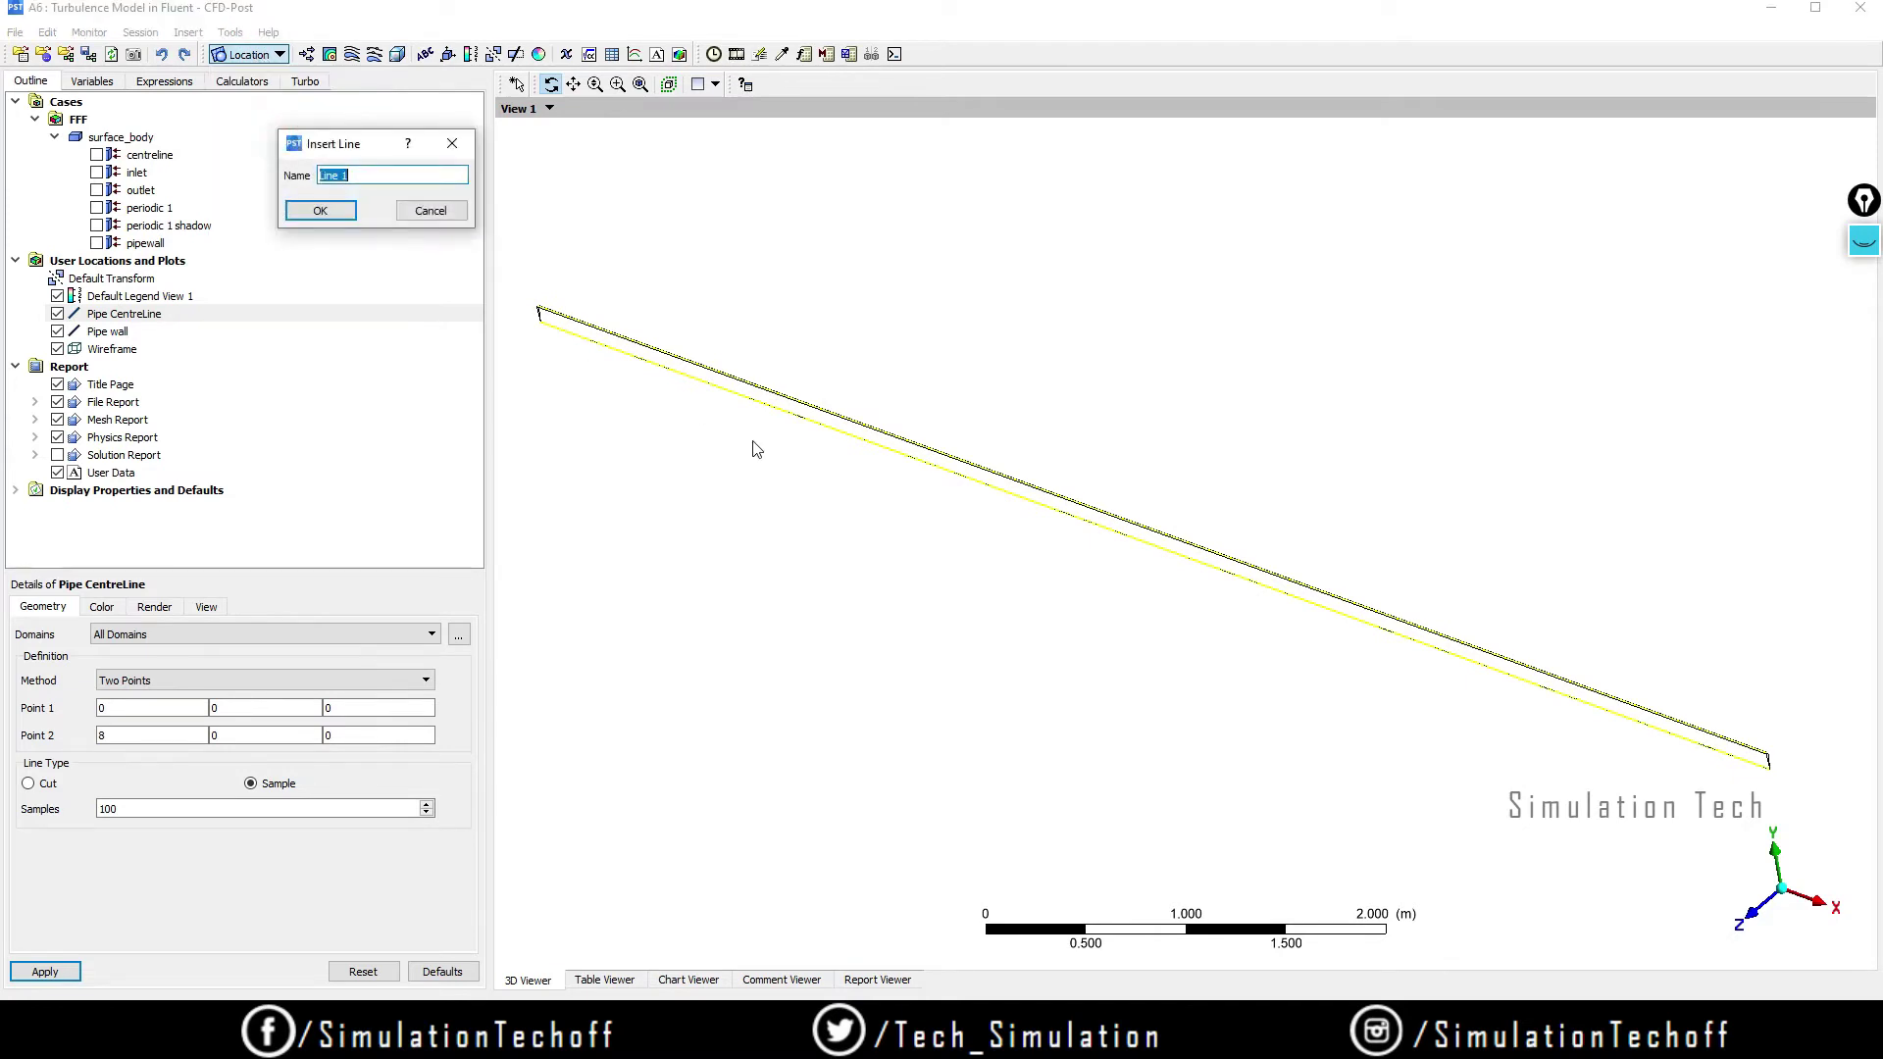
{"action": "type", "text": "Pipe Outlet"}
{"action": "left_click", "coordinate": [323, 210]}
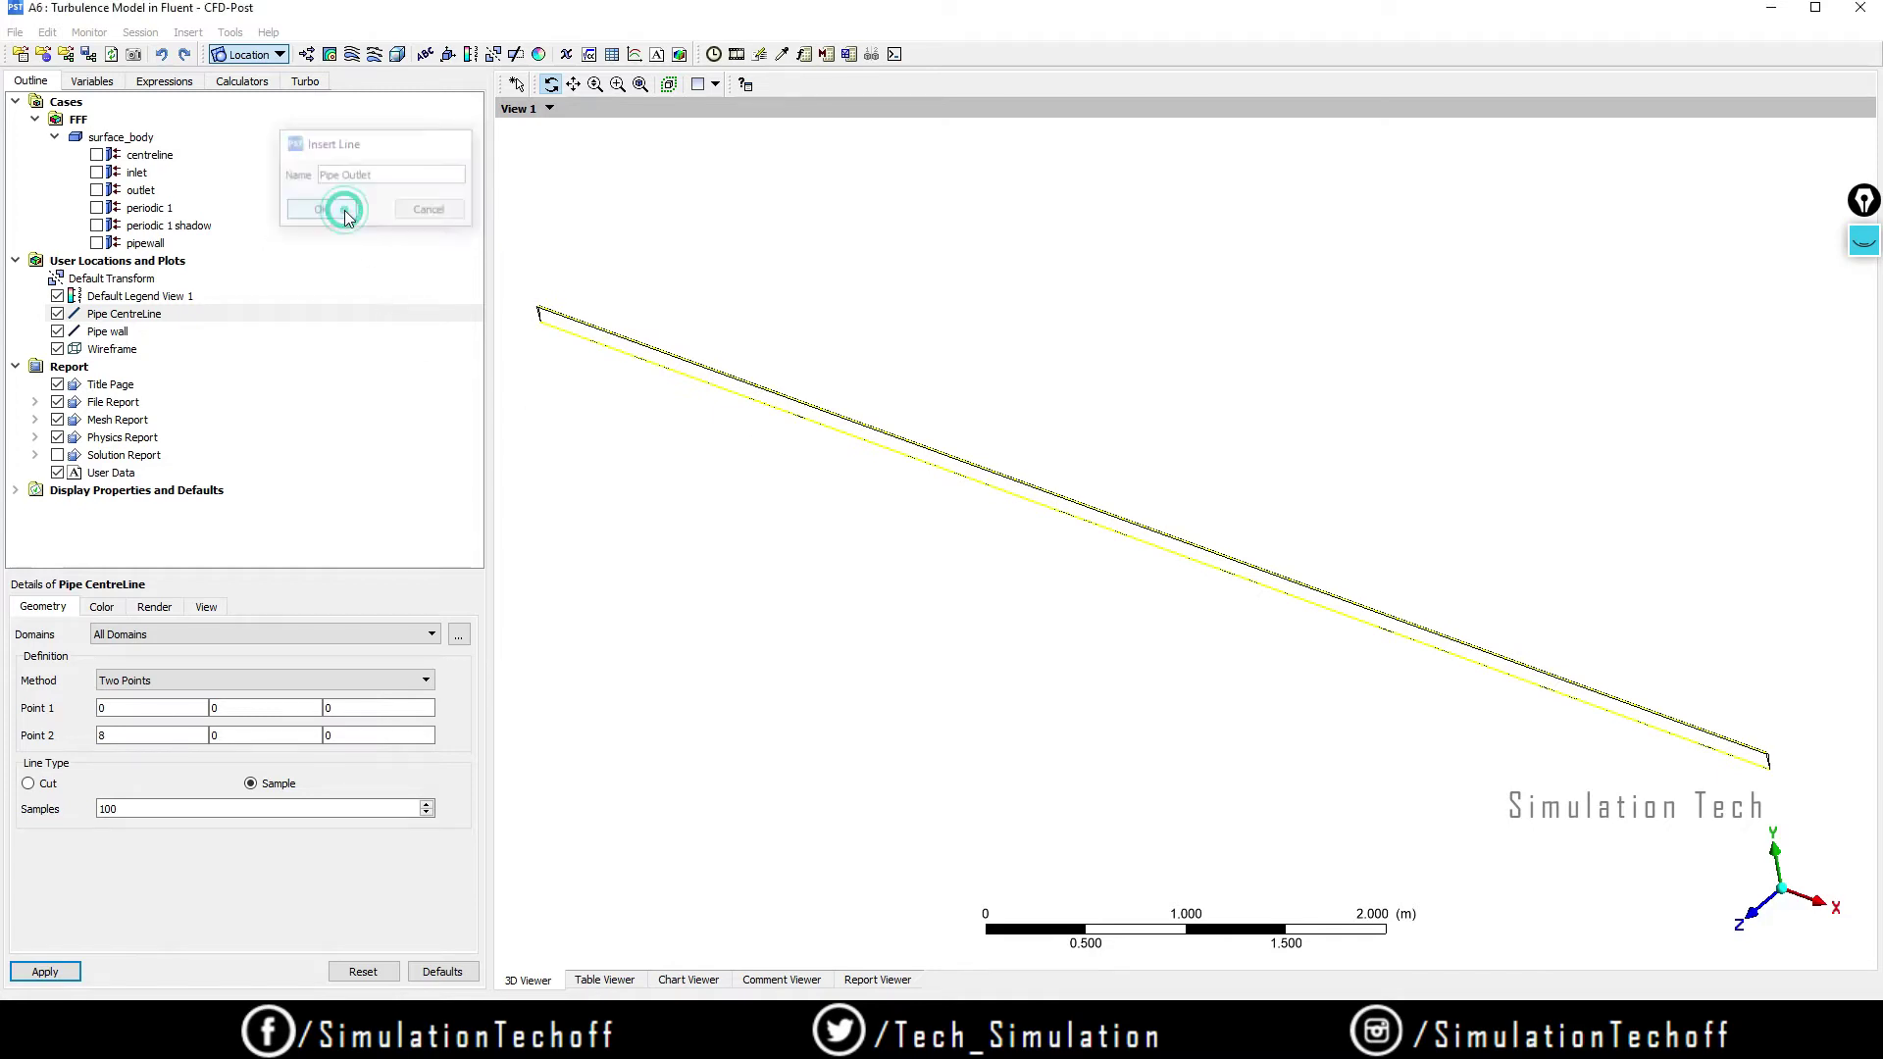
Step: Define the Pipe Outlet line from (8, 0, 0) to (8, 0.1, 0) with 100 samples and apply it
{"action": "left_click", "coordinate": [138, 706]}
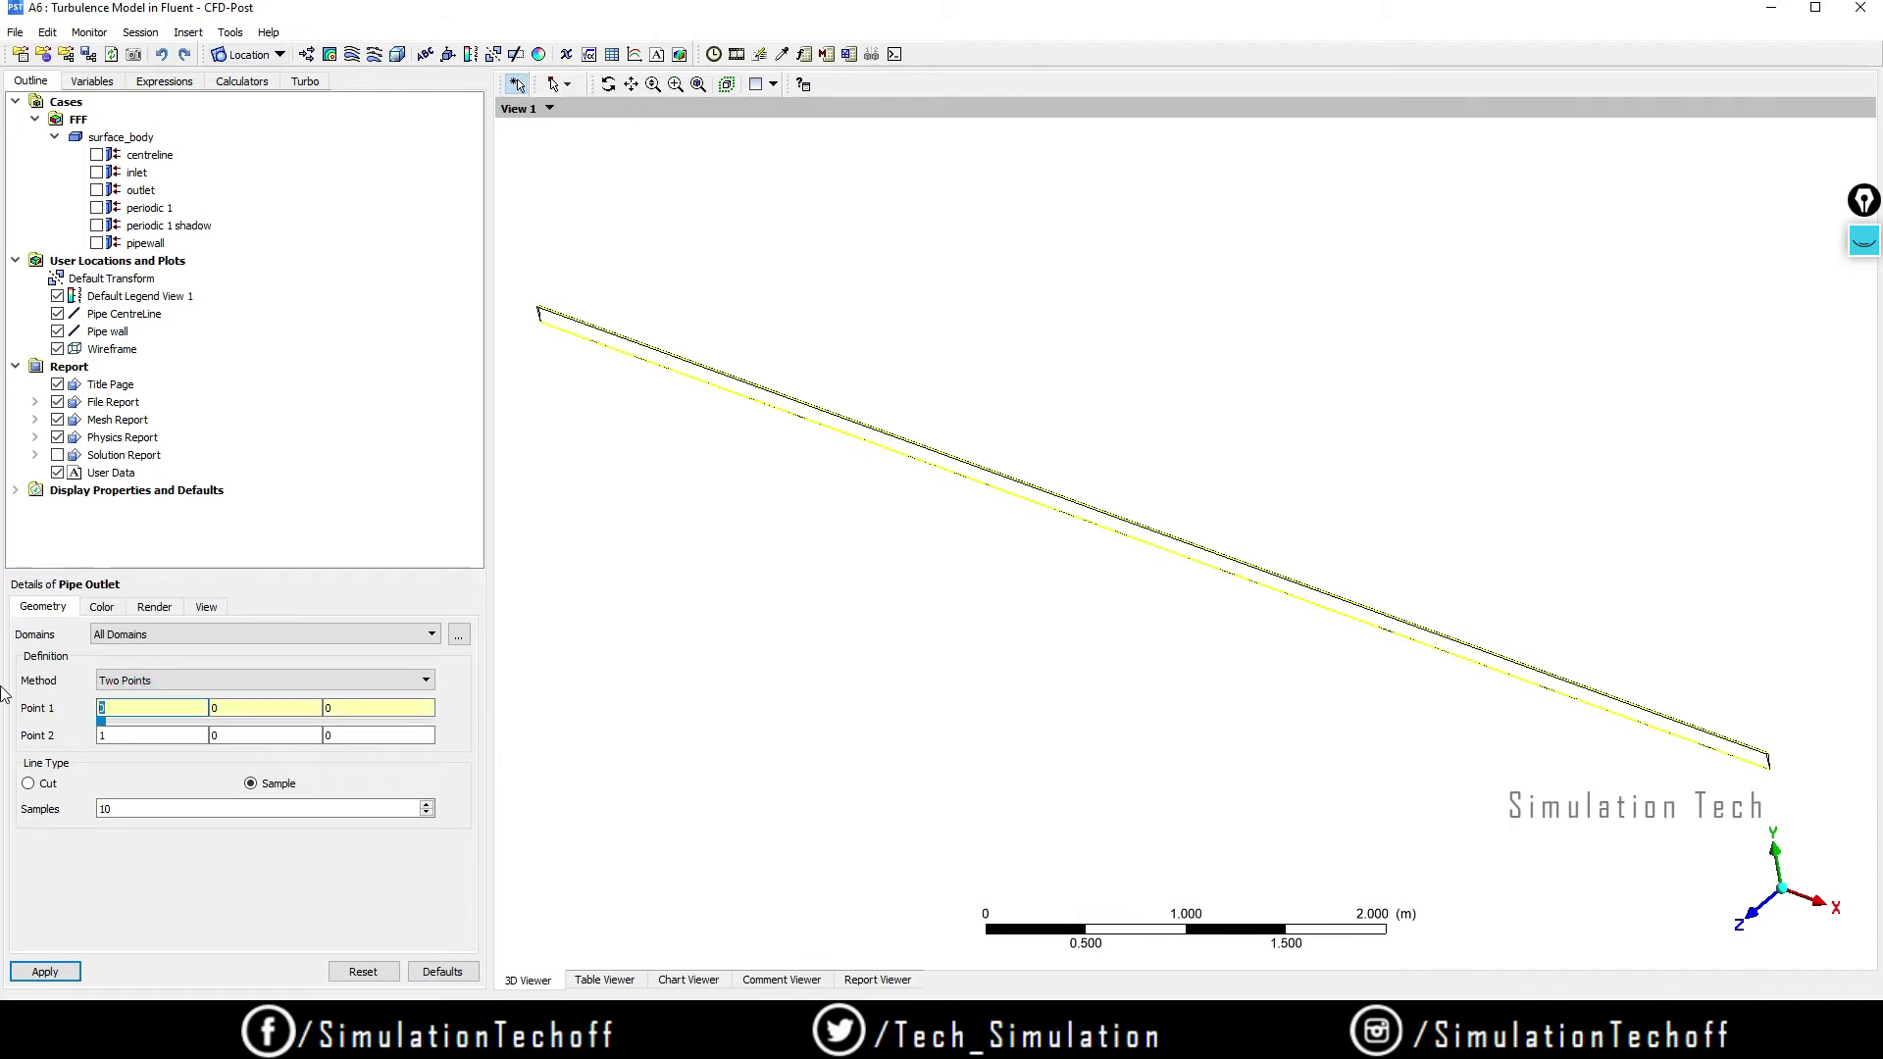
{"action": "type", "text": "8"}
{"action": "left_click", "coordinate": [233, 709]}
{"action": "double_click", "coordinate": [147, 735]}
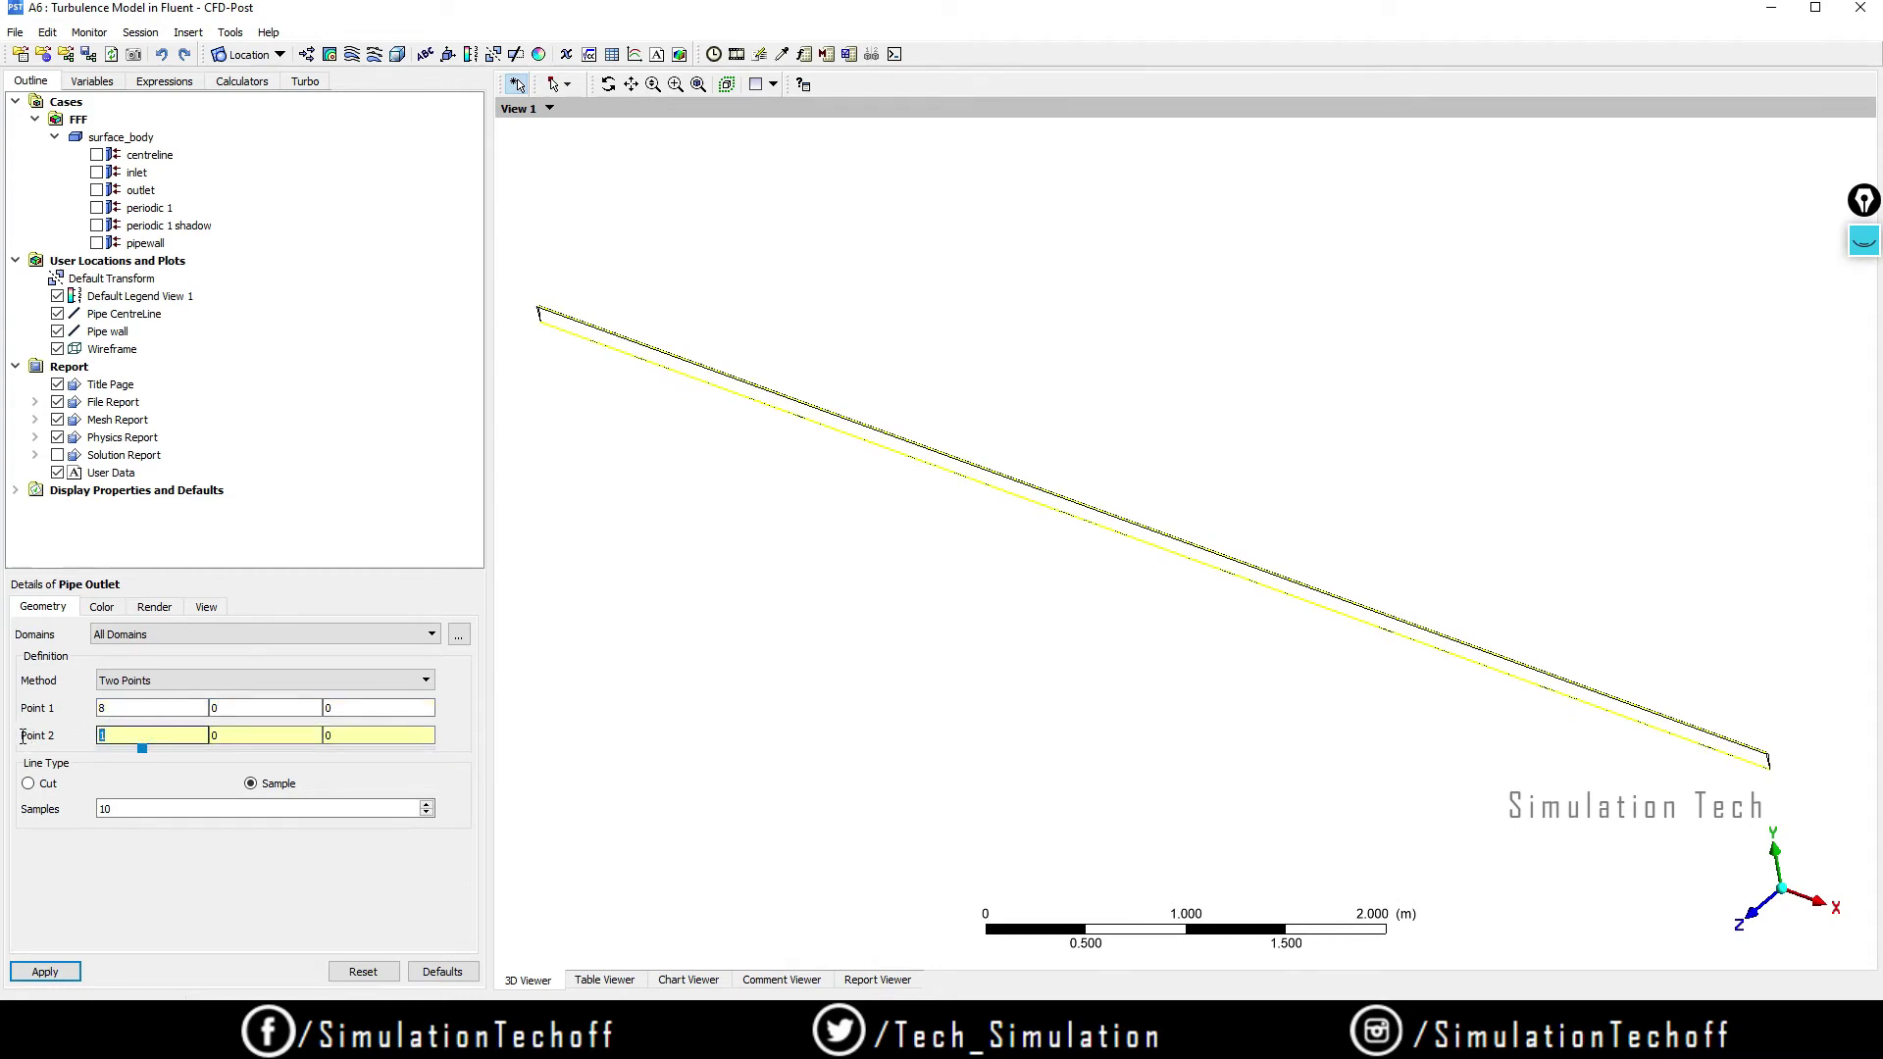
{"action": "type", "text": "8"}
{"action": "left_click", "coordinate": [245, 735]}
{"action": "type", "text": ".1"}
{"action": "left_click", "coordinate": [338, 734]}
{"action": "left_click", "coordinate": [530, 772]}
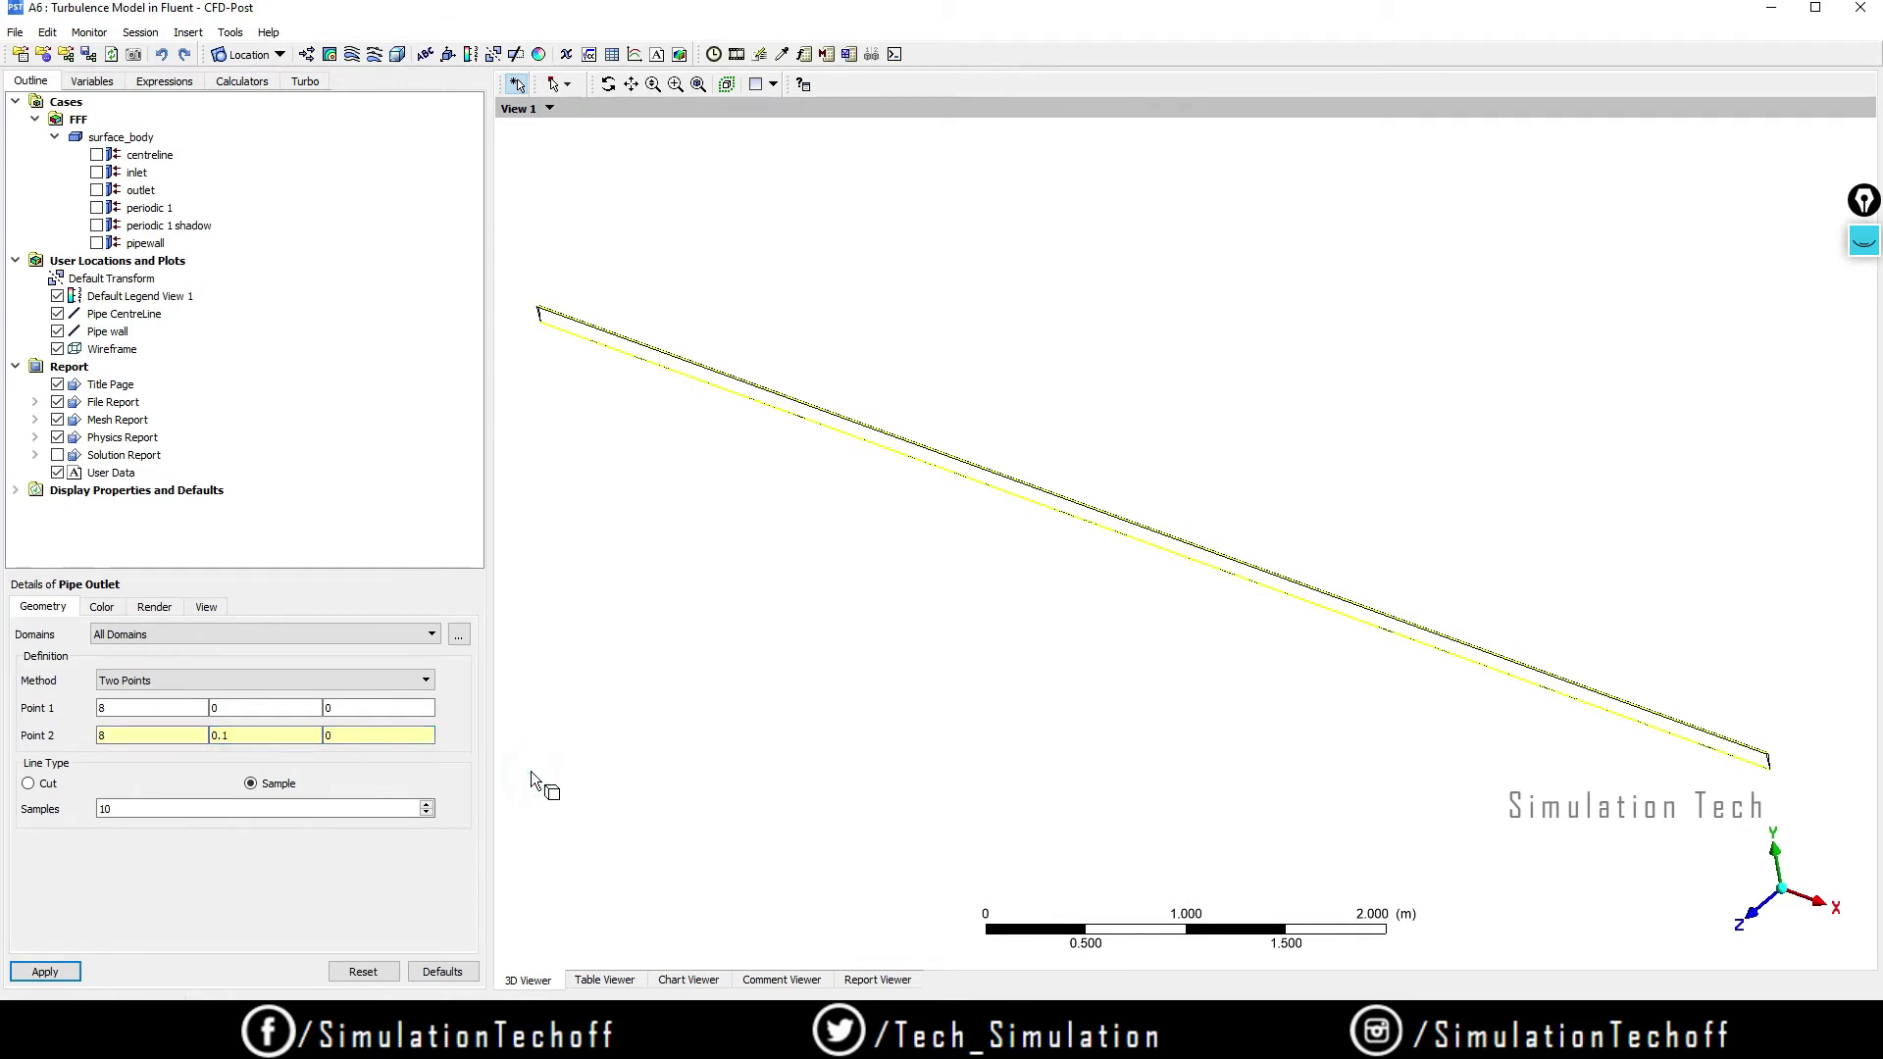
{"action": "left_click", "coordinate": [121, 811]}
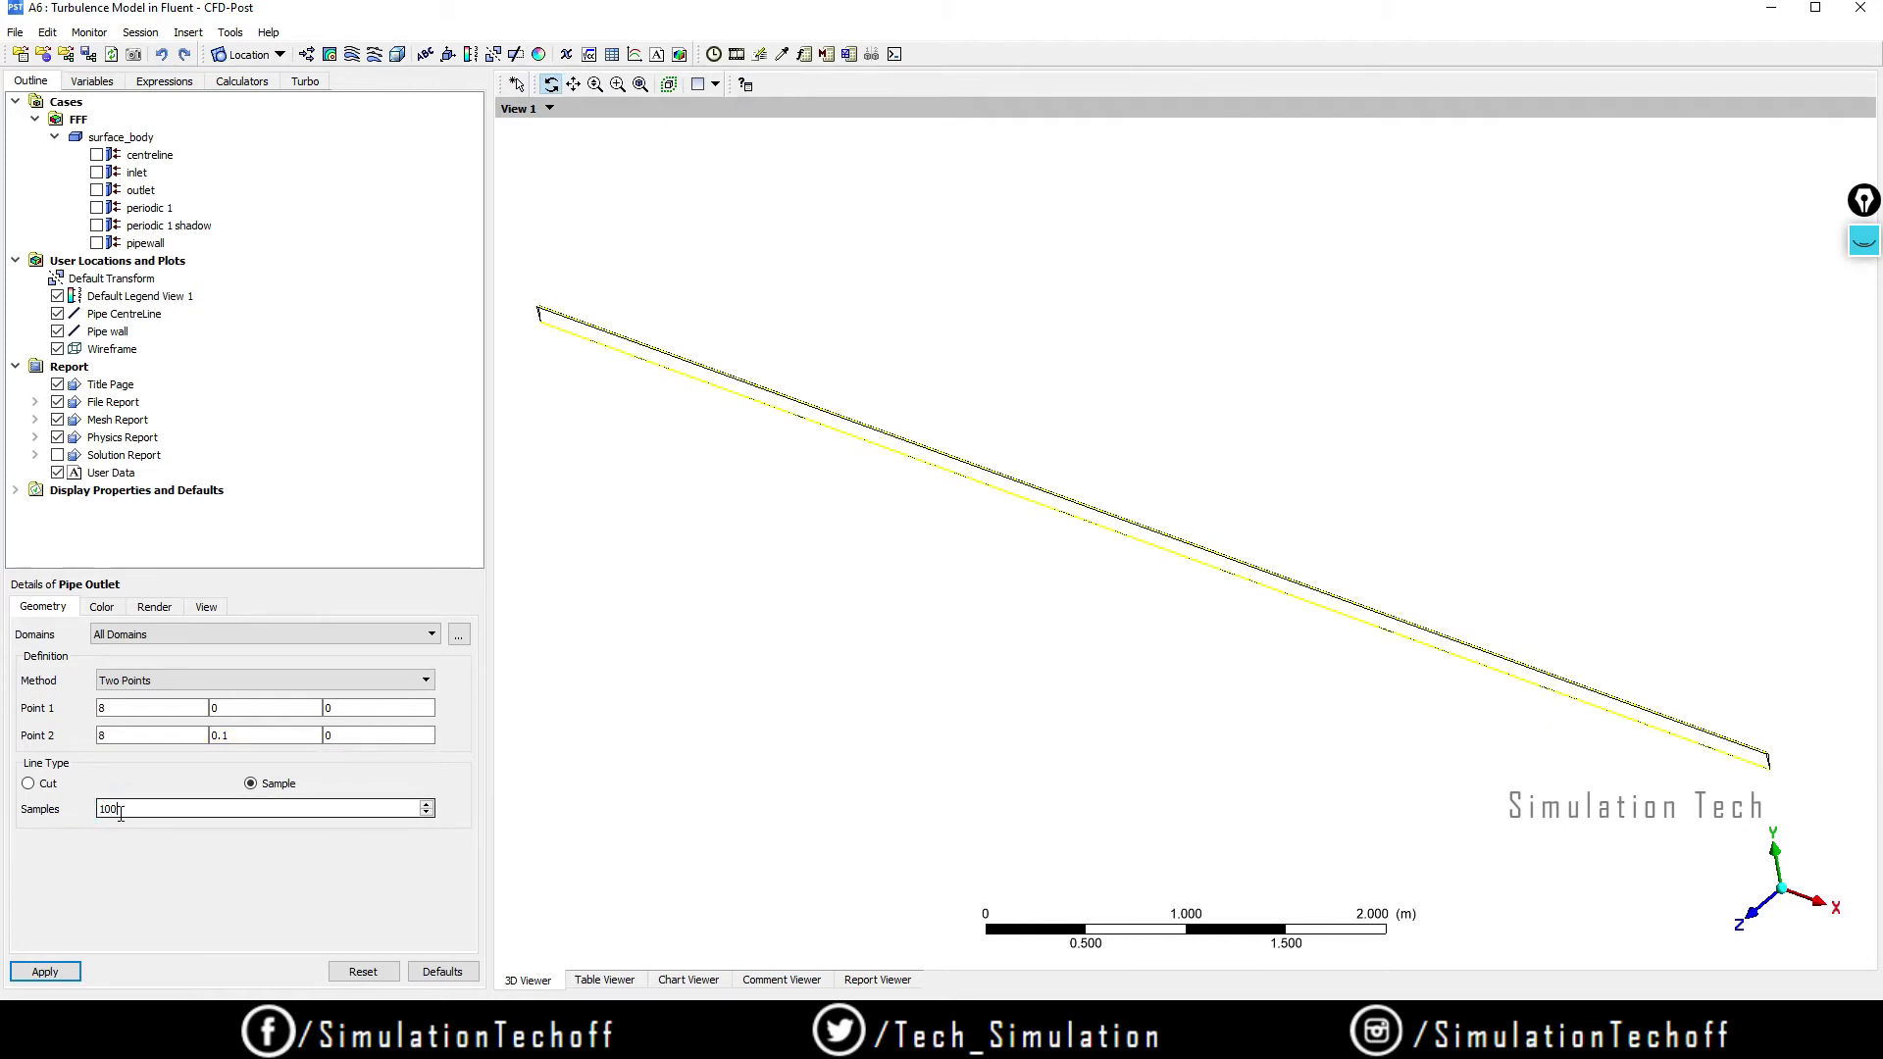
{"action": "left_click", "coordinate": [48, 972]}
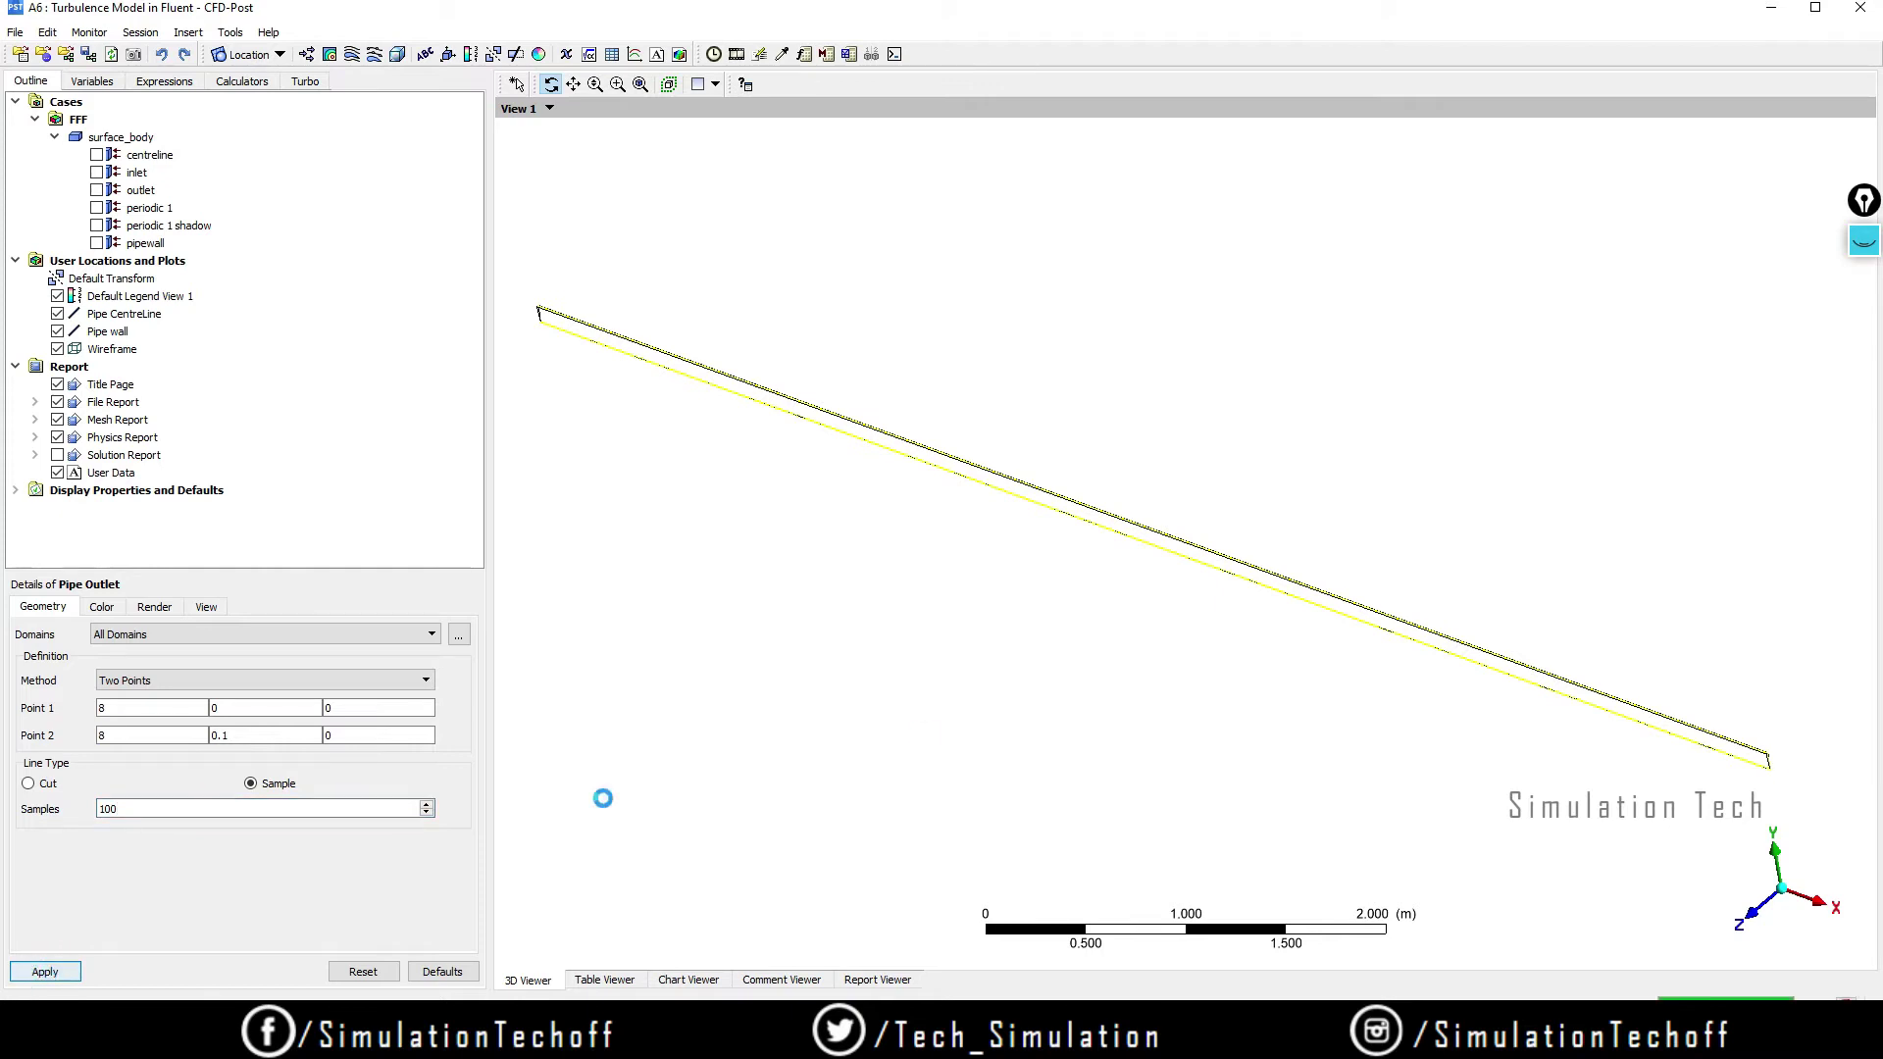
Step: Examine the Pipe Outlet line at the outlet end of the pipe and clear the screen markup
{"action": "left_click_drag", "start_coordinate": [1789, 790], "coordinate": [1672, 796]}
{"action": "scroll", "coordinate": [1736, 765], "scroll_direction": "up", "scroll_amount": 10}
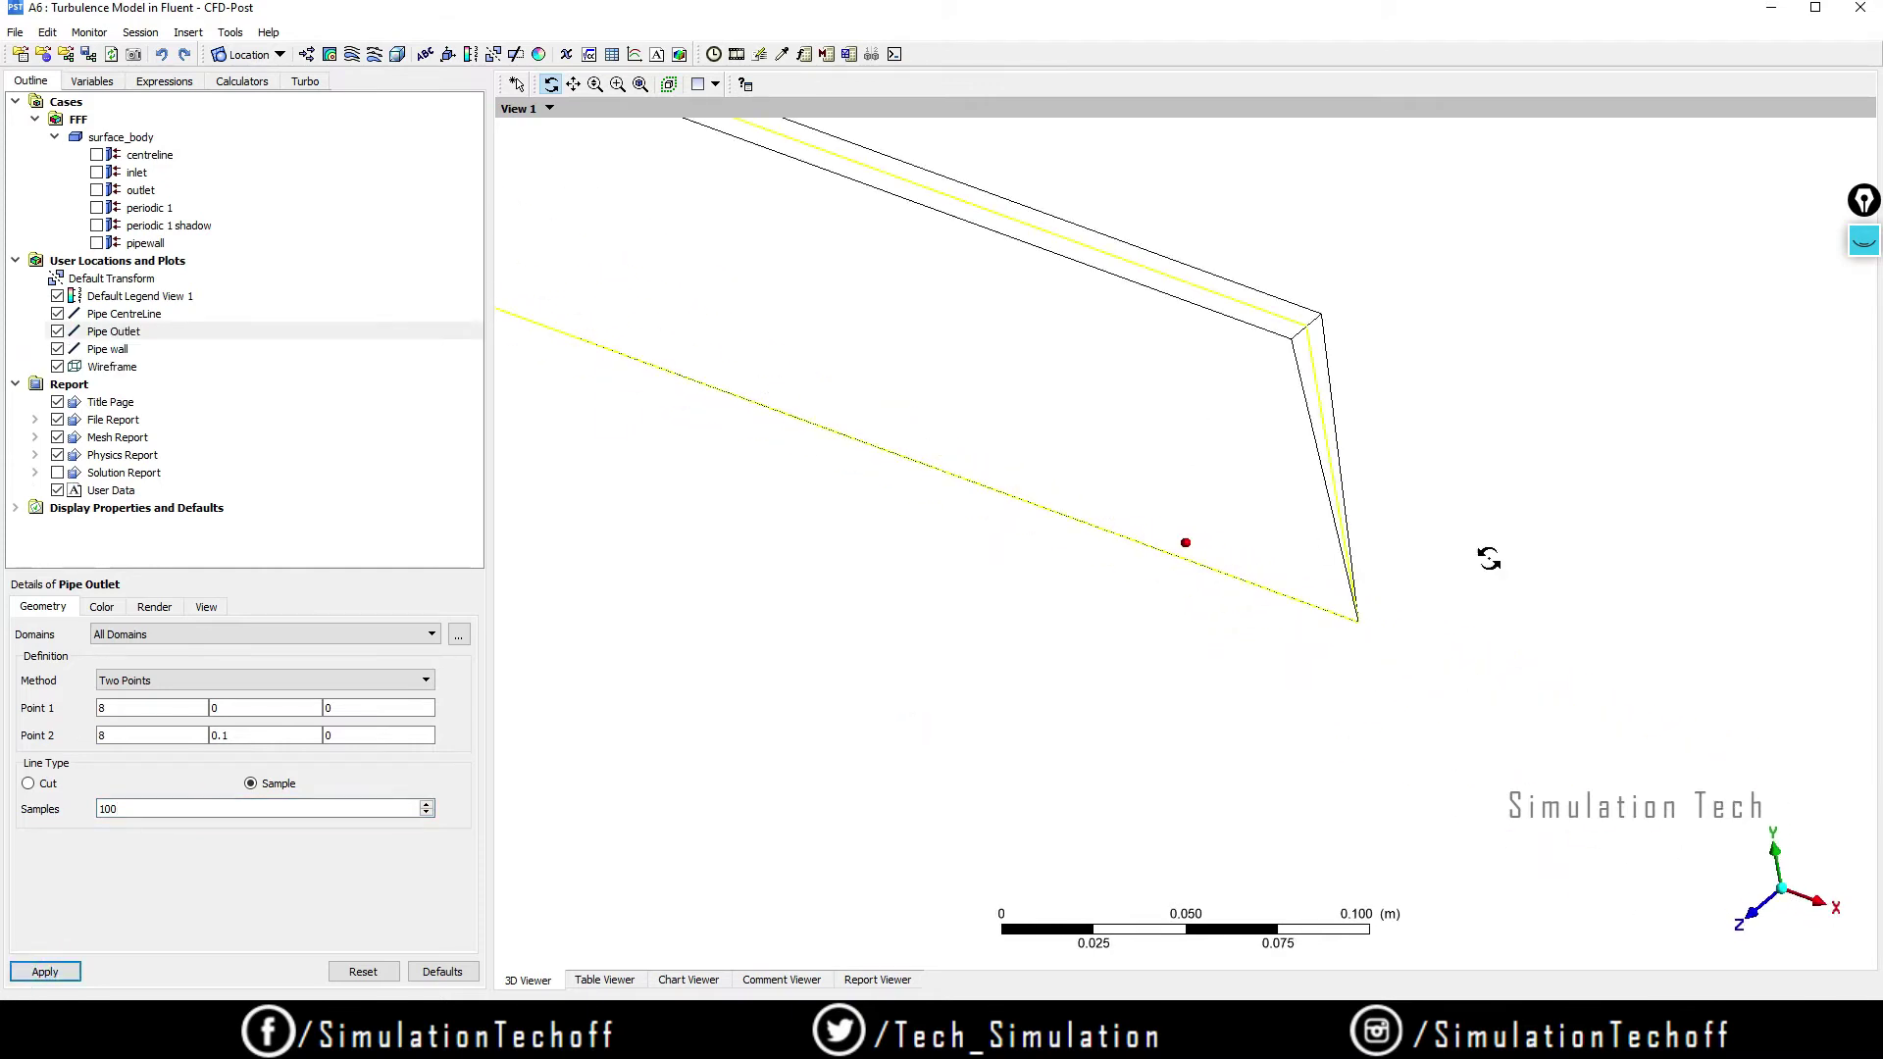
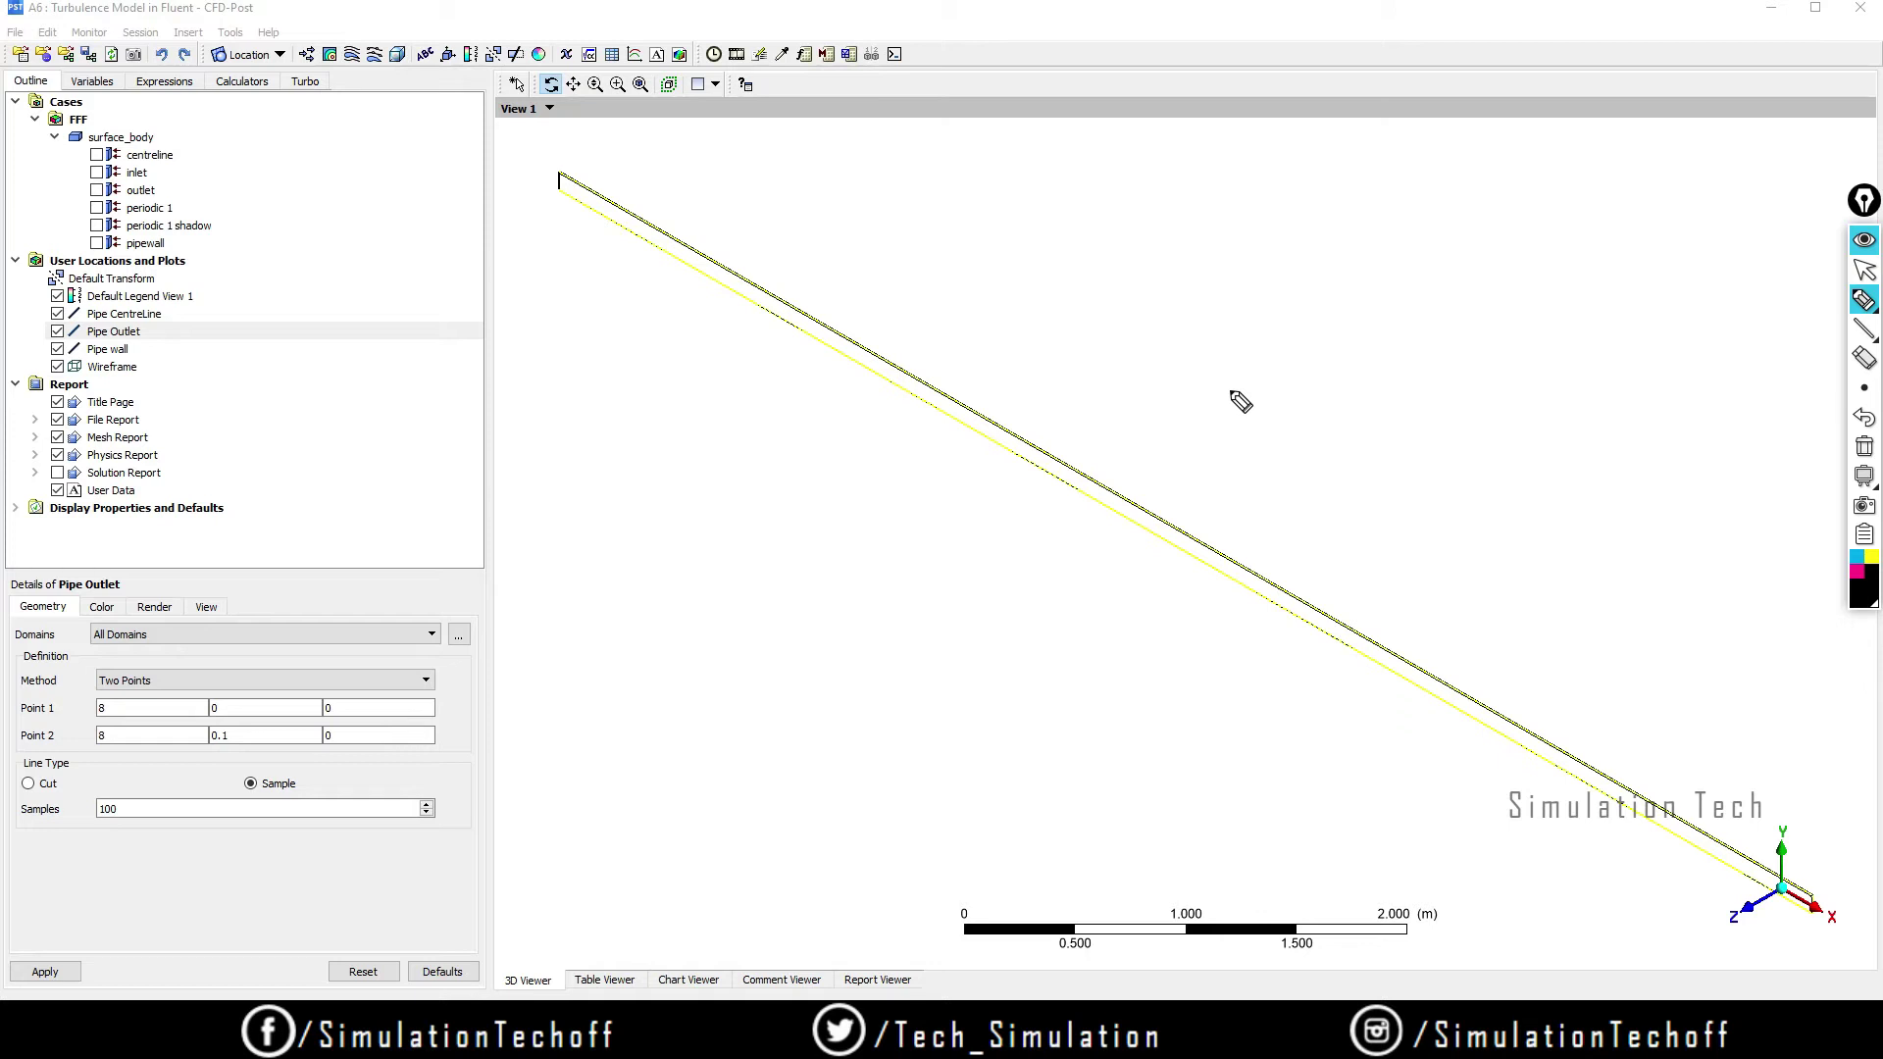
{"action": "left_click", "coordinate": [1857, 447]}
{"action": "left_click", "coordinate": [1864, 240]}
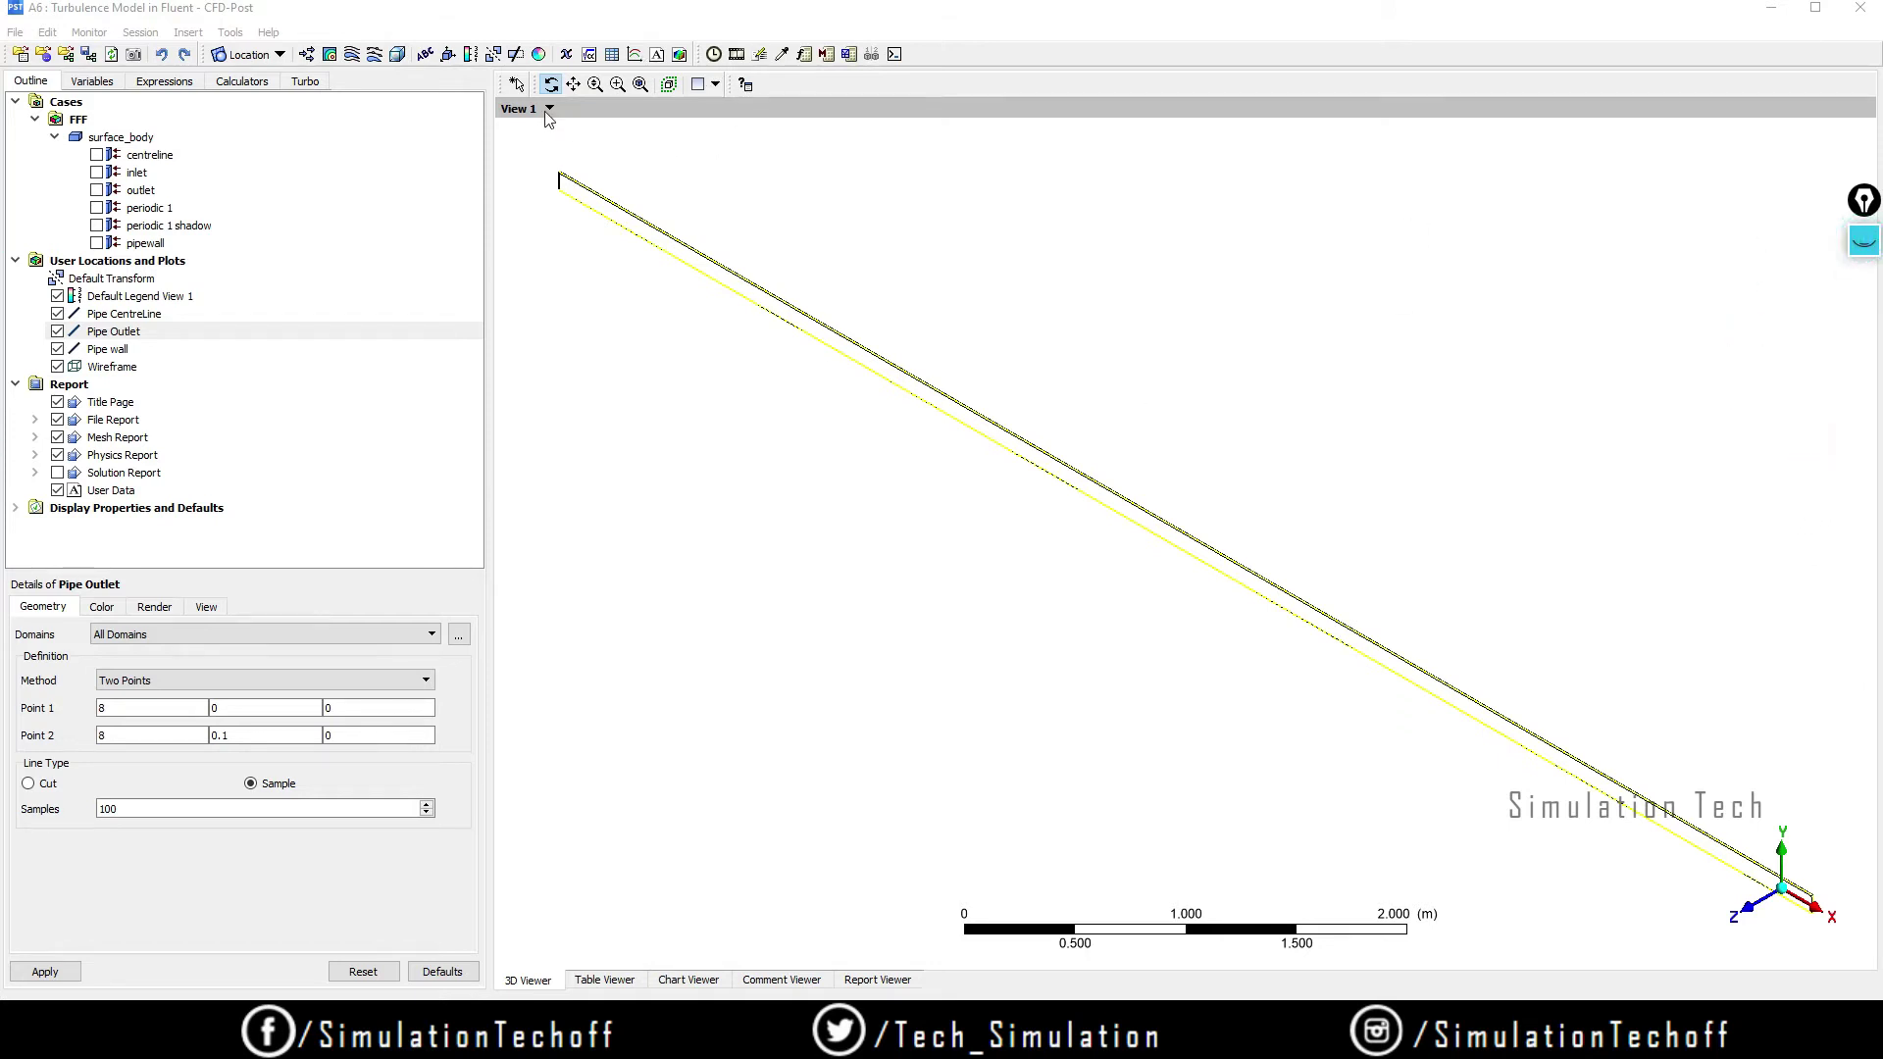
Step: Insert a chart named "Wall Y Plus"
{"action": "left_click", "coordinate": [635, 54]}
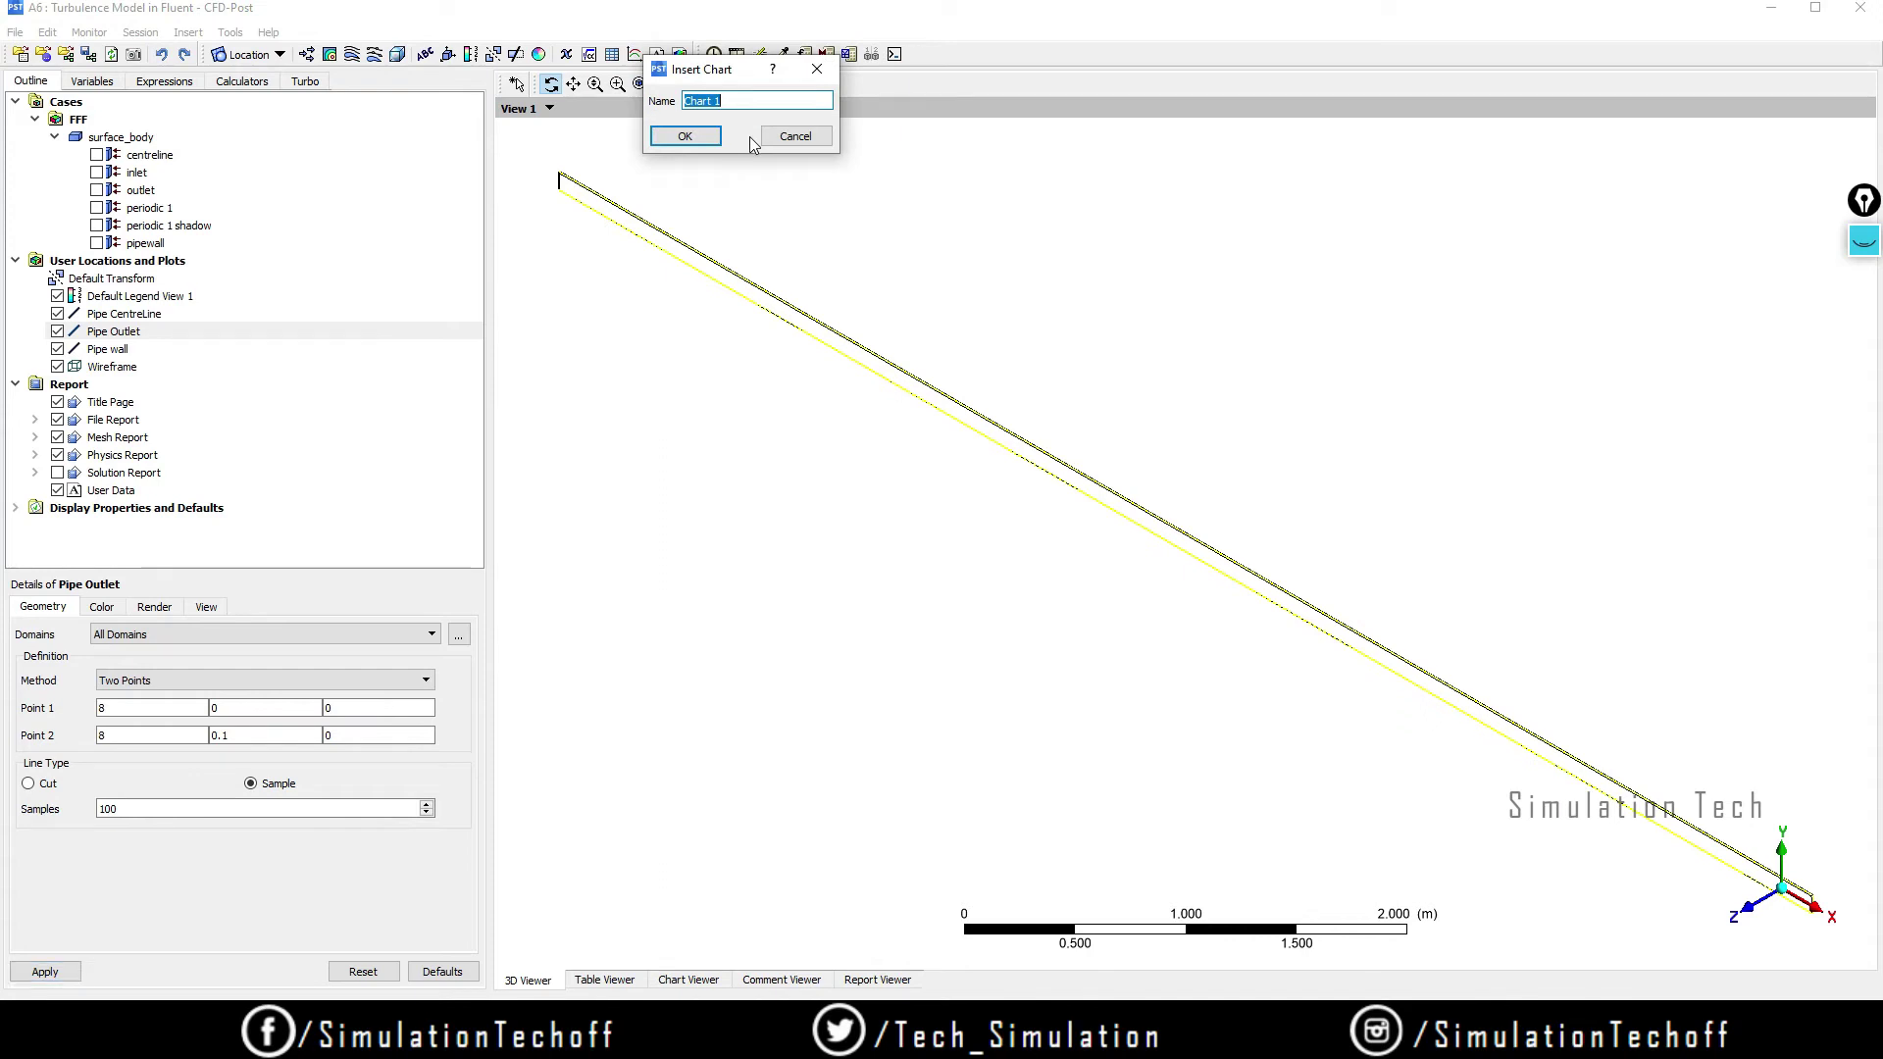
{"action": "type", "text": "Wall Y Plus"}
{"action": "left_click", "coordinate": [687, 137]}
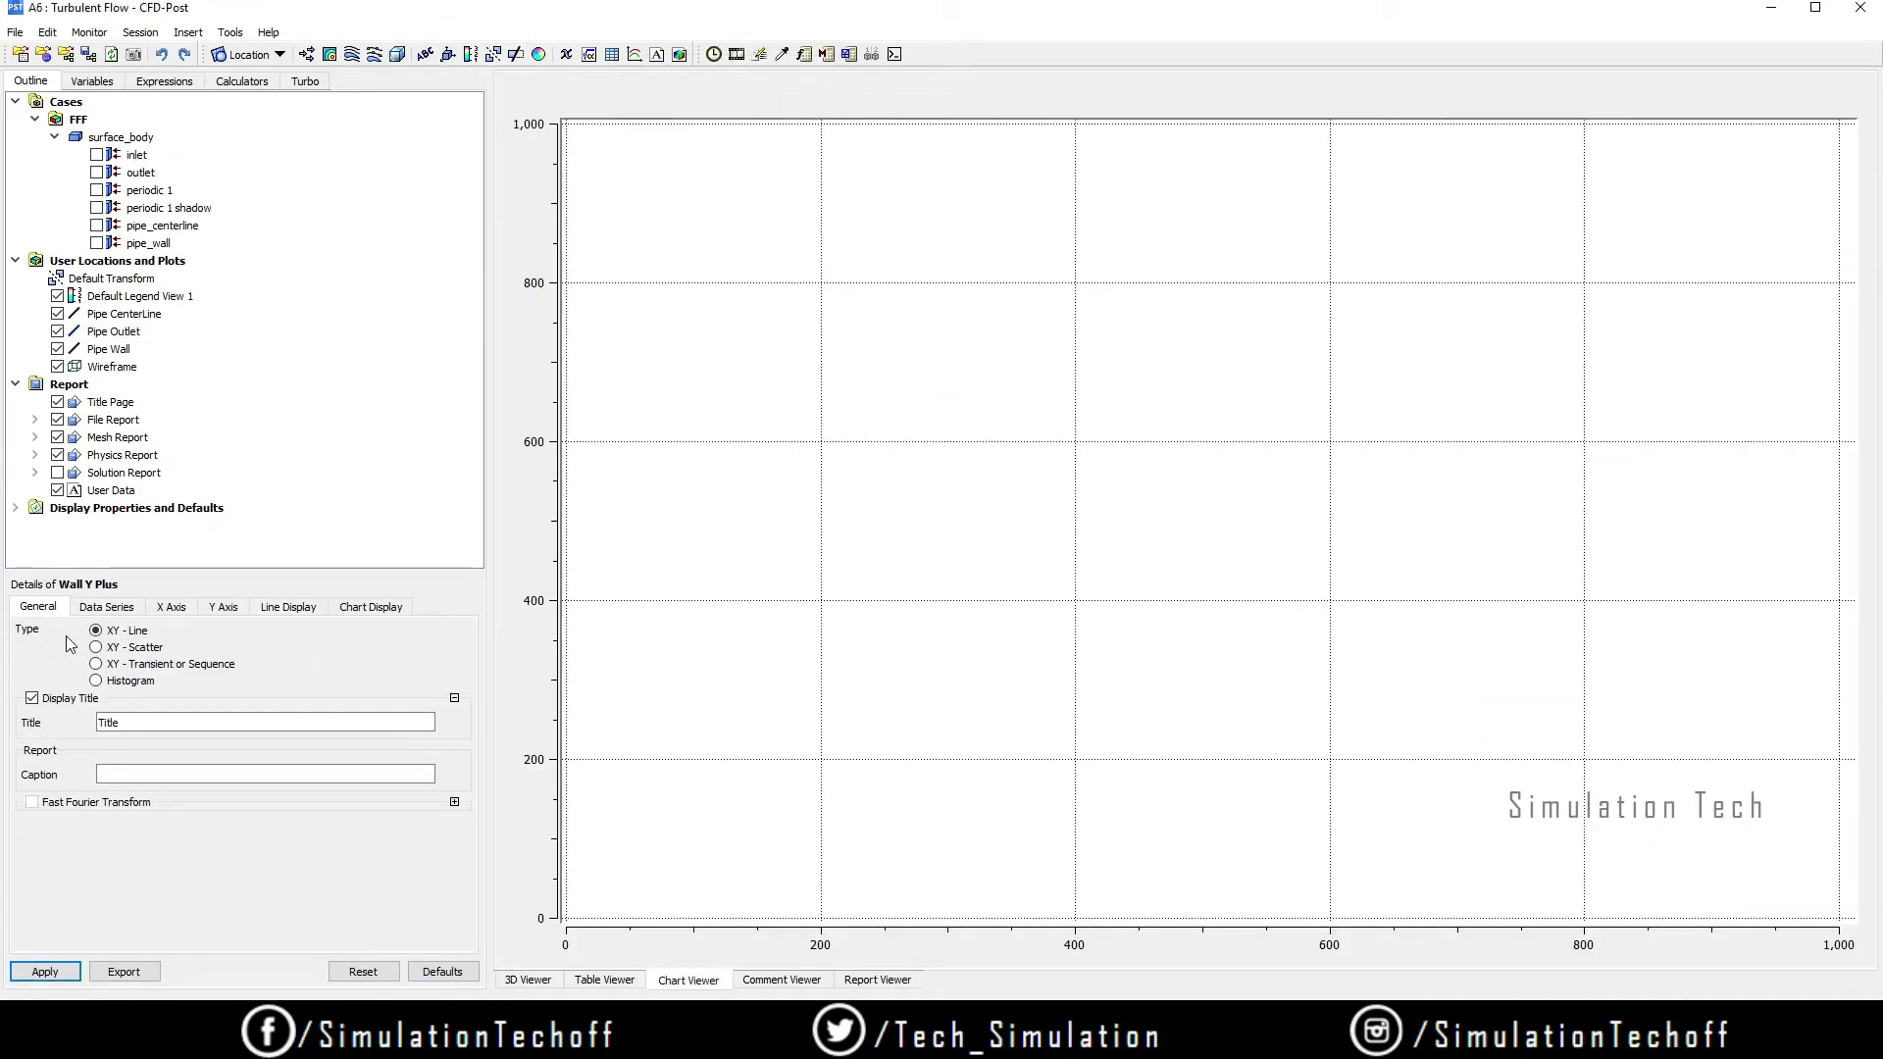
Step: Name the Wall Y Plus chart's data series "Y plus" and use the Pipe Wall line as its location
{"action": "left_click", "coordinate": [106, 607]}
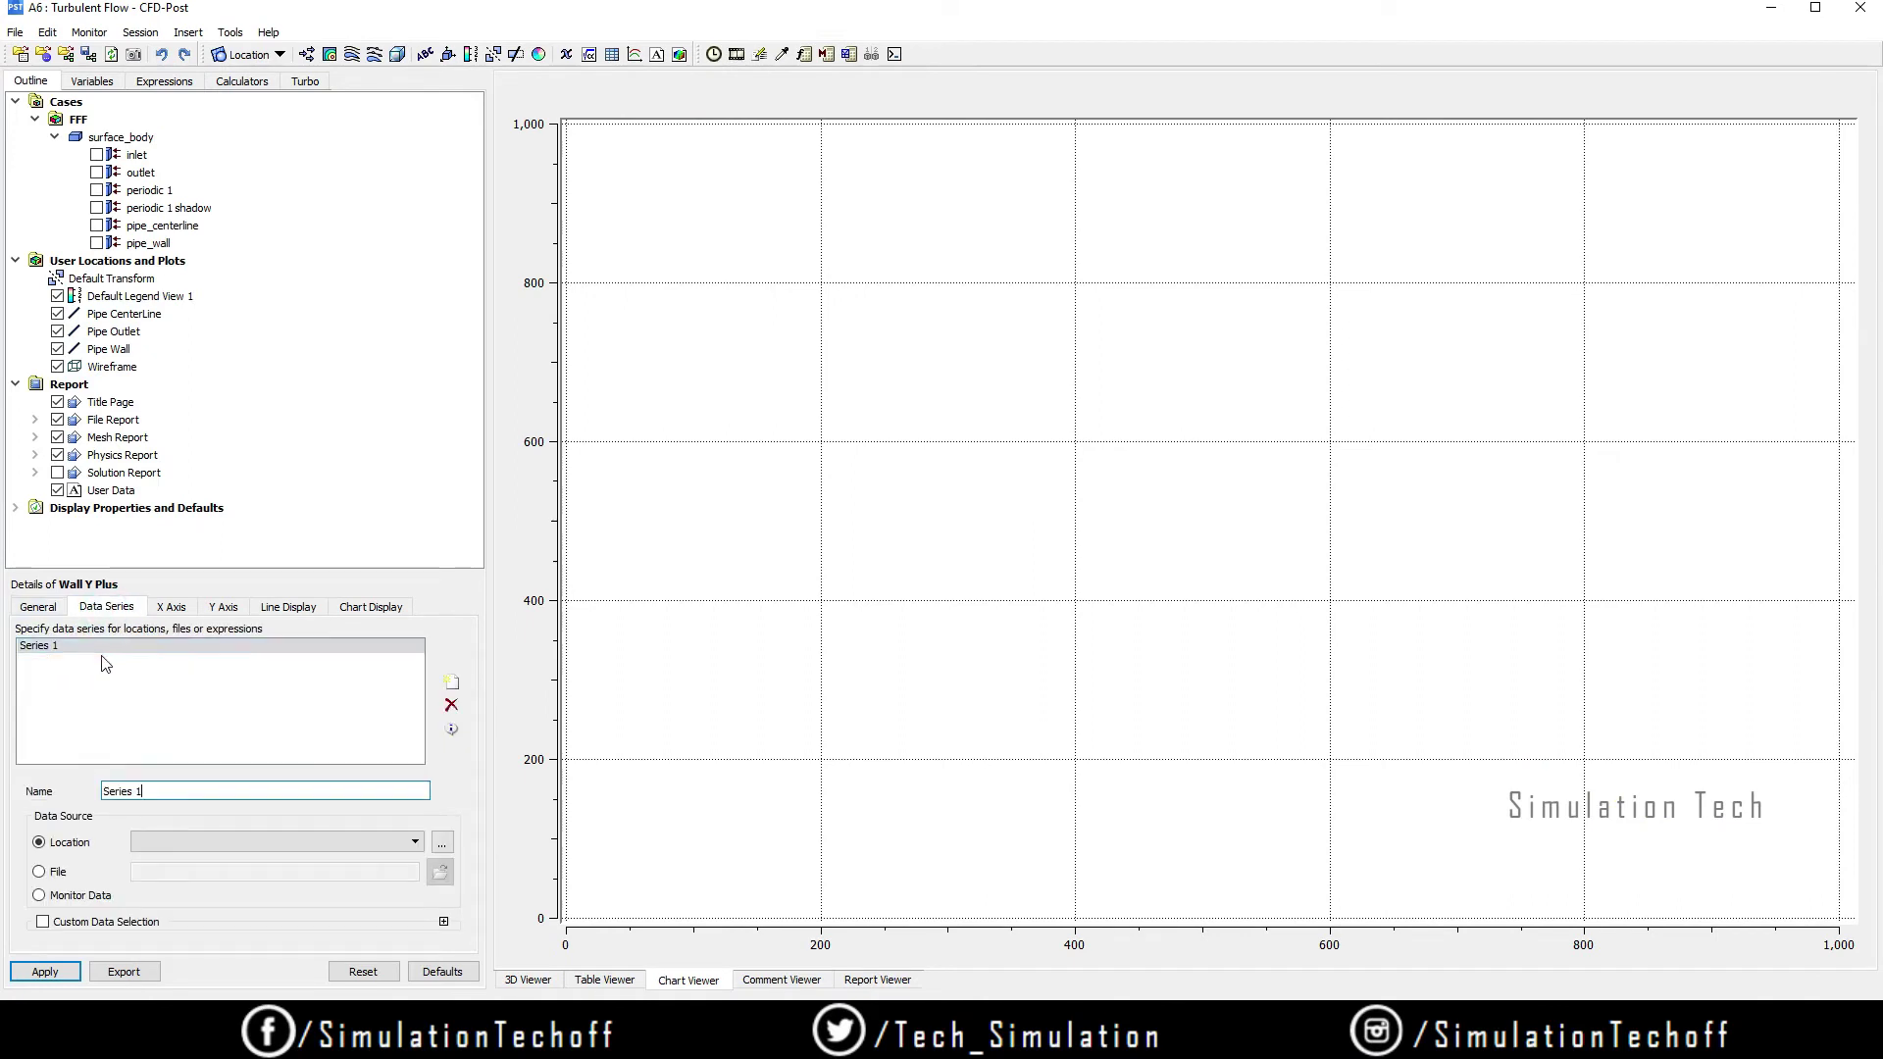
{"action": "left_click_drag", "start_coordinate": [201, 794], "coordinate": [96, 812]}
{"action": "type", "text": "Y p"}
{"action": "key", "text": "BackSpace"}
{"action": "key", "text": "BackSpace"}
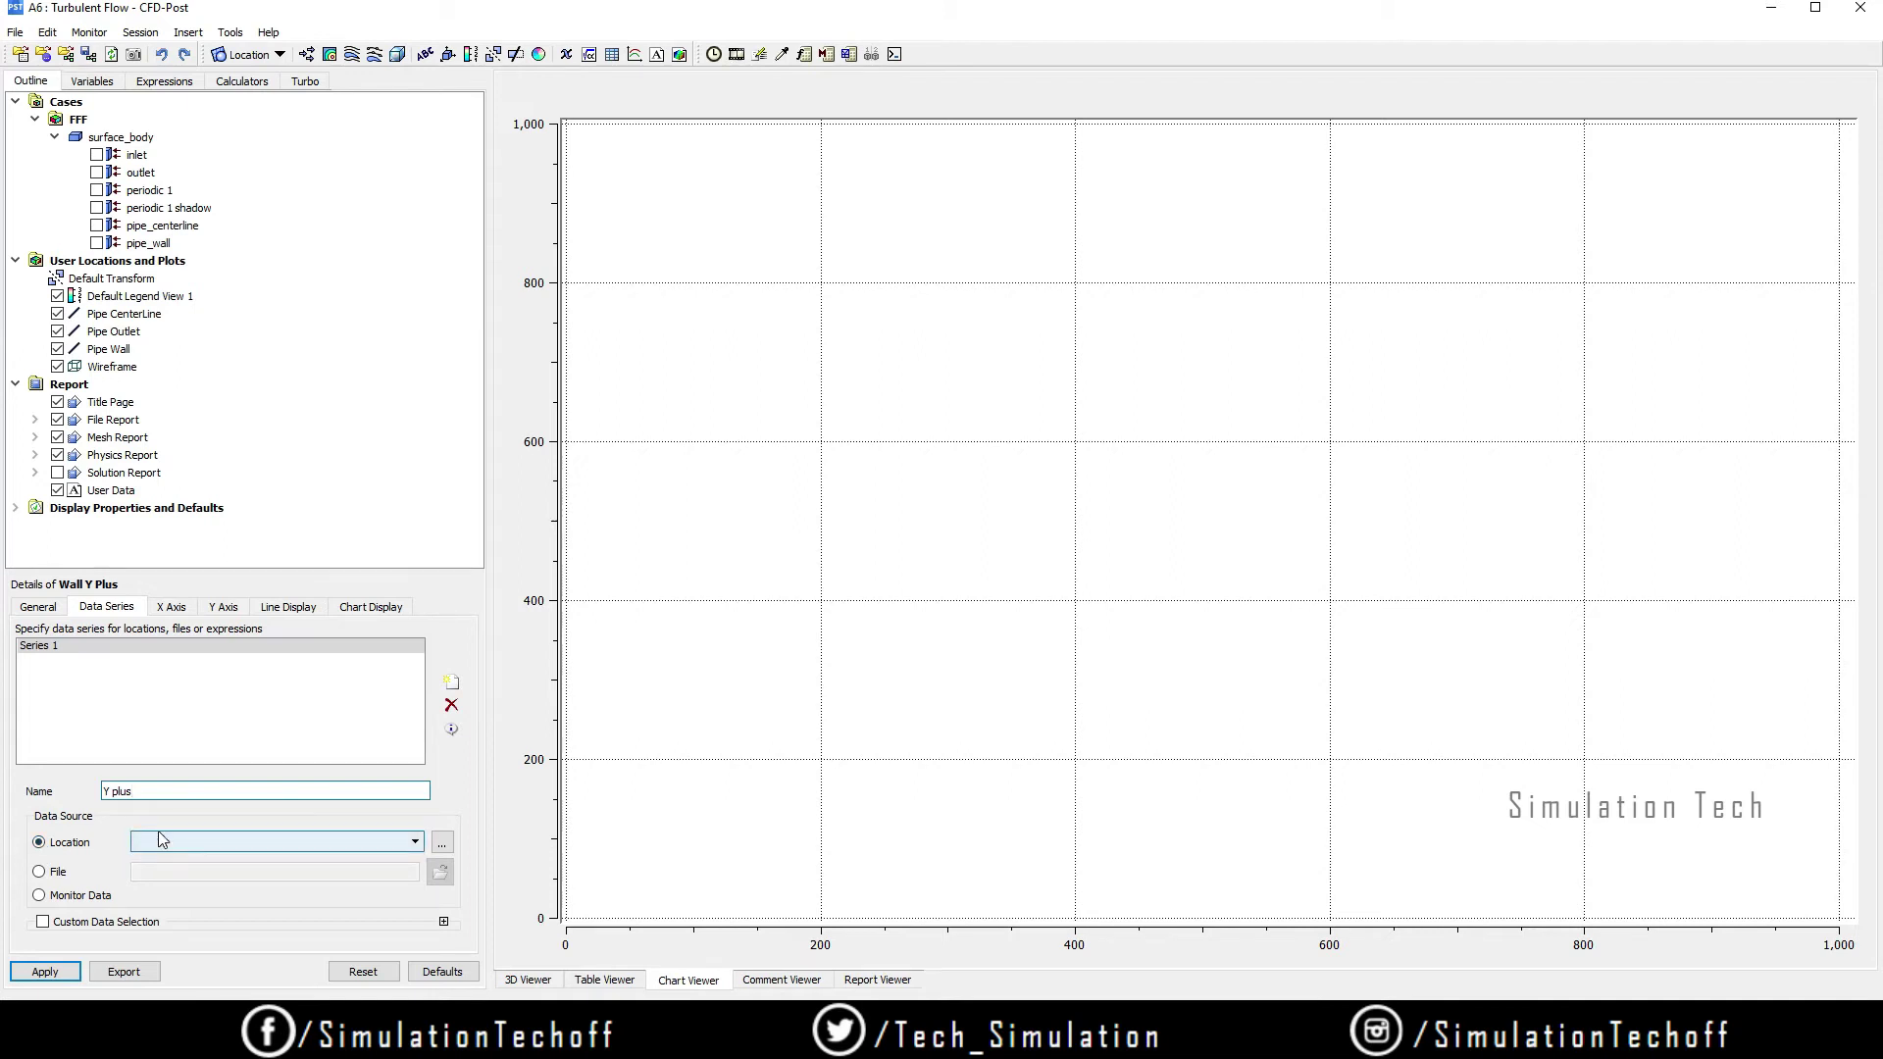
{"action": "left_click", "coordinate": [227, 845]}
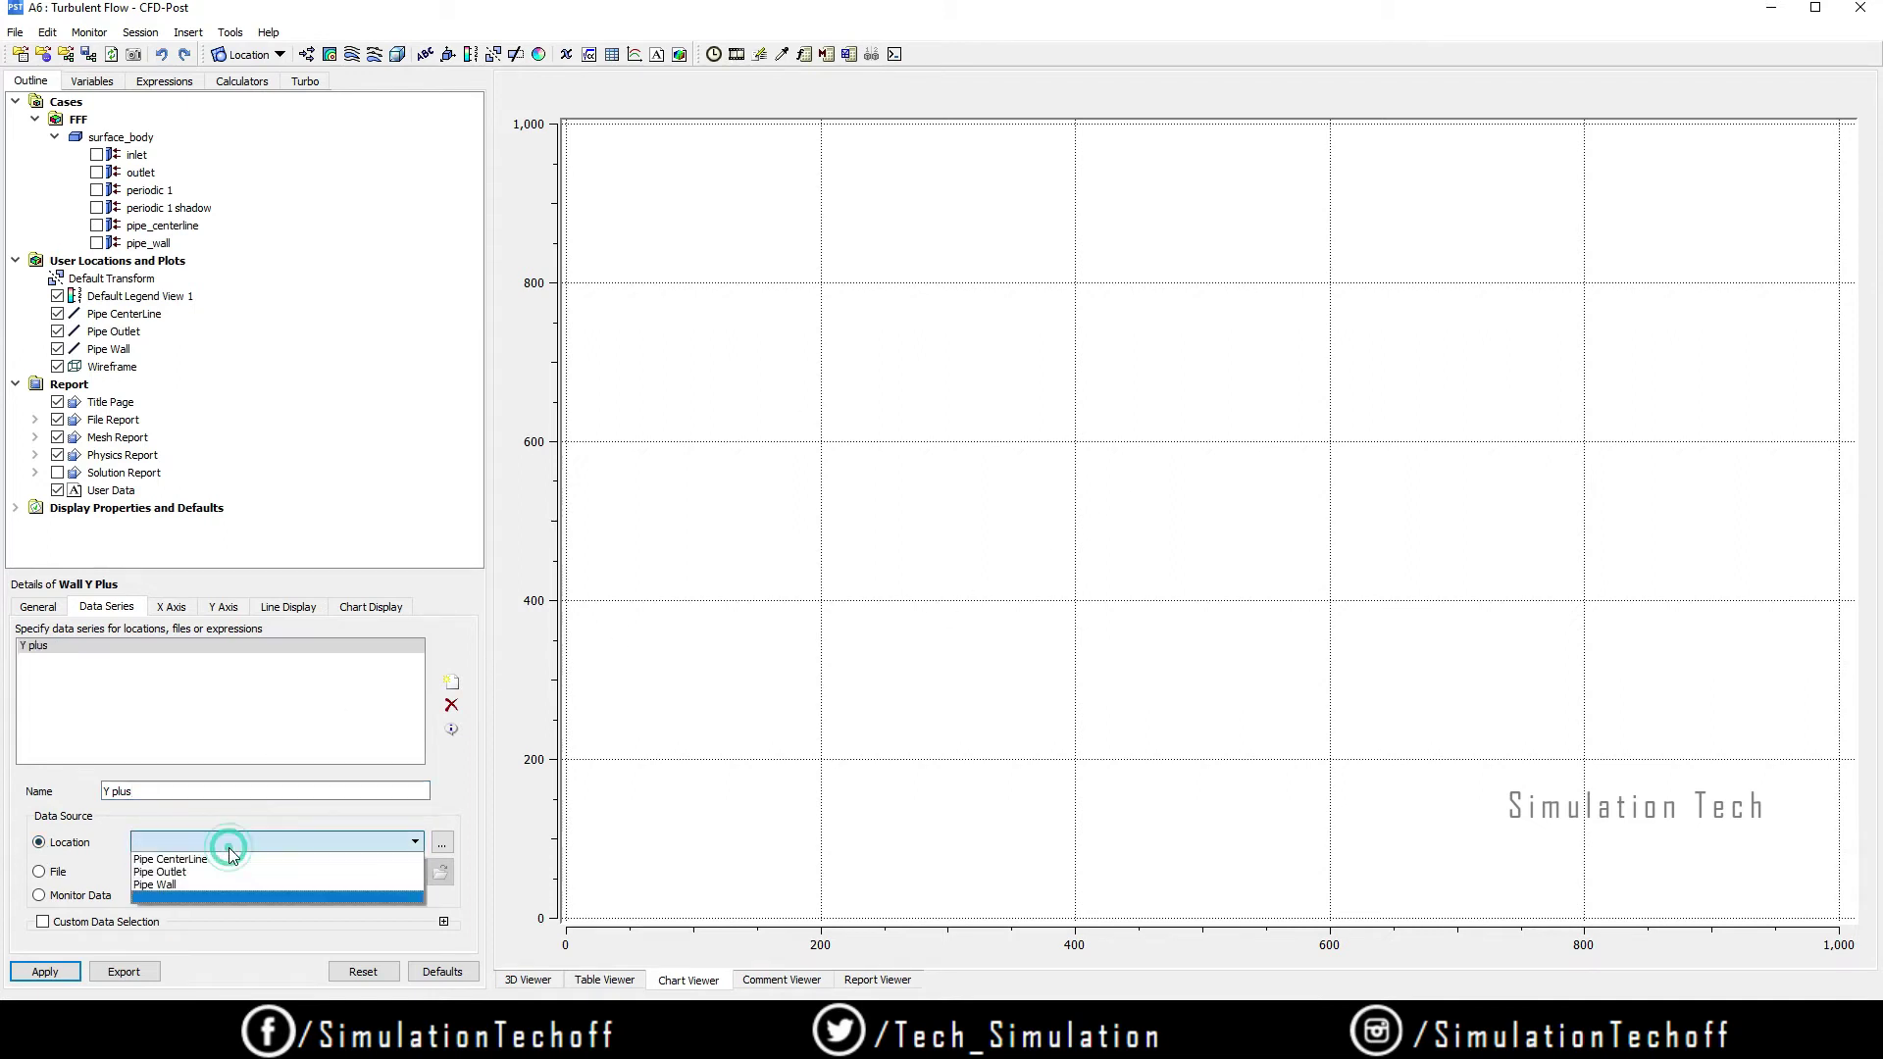
{"action": "left_click", "coordinate": [192, 885]}
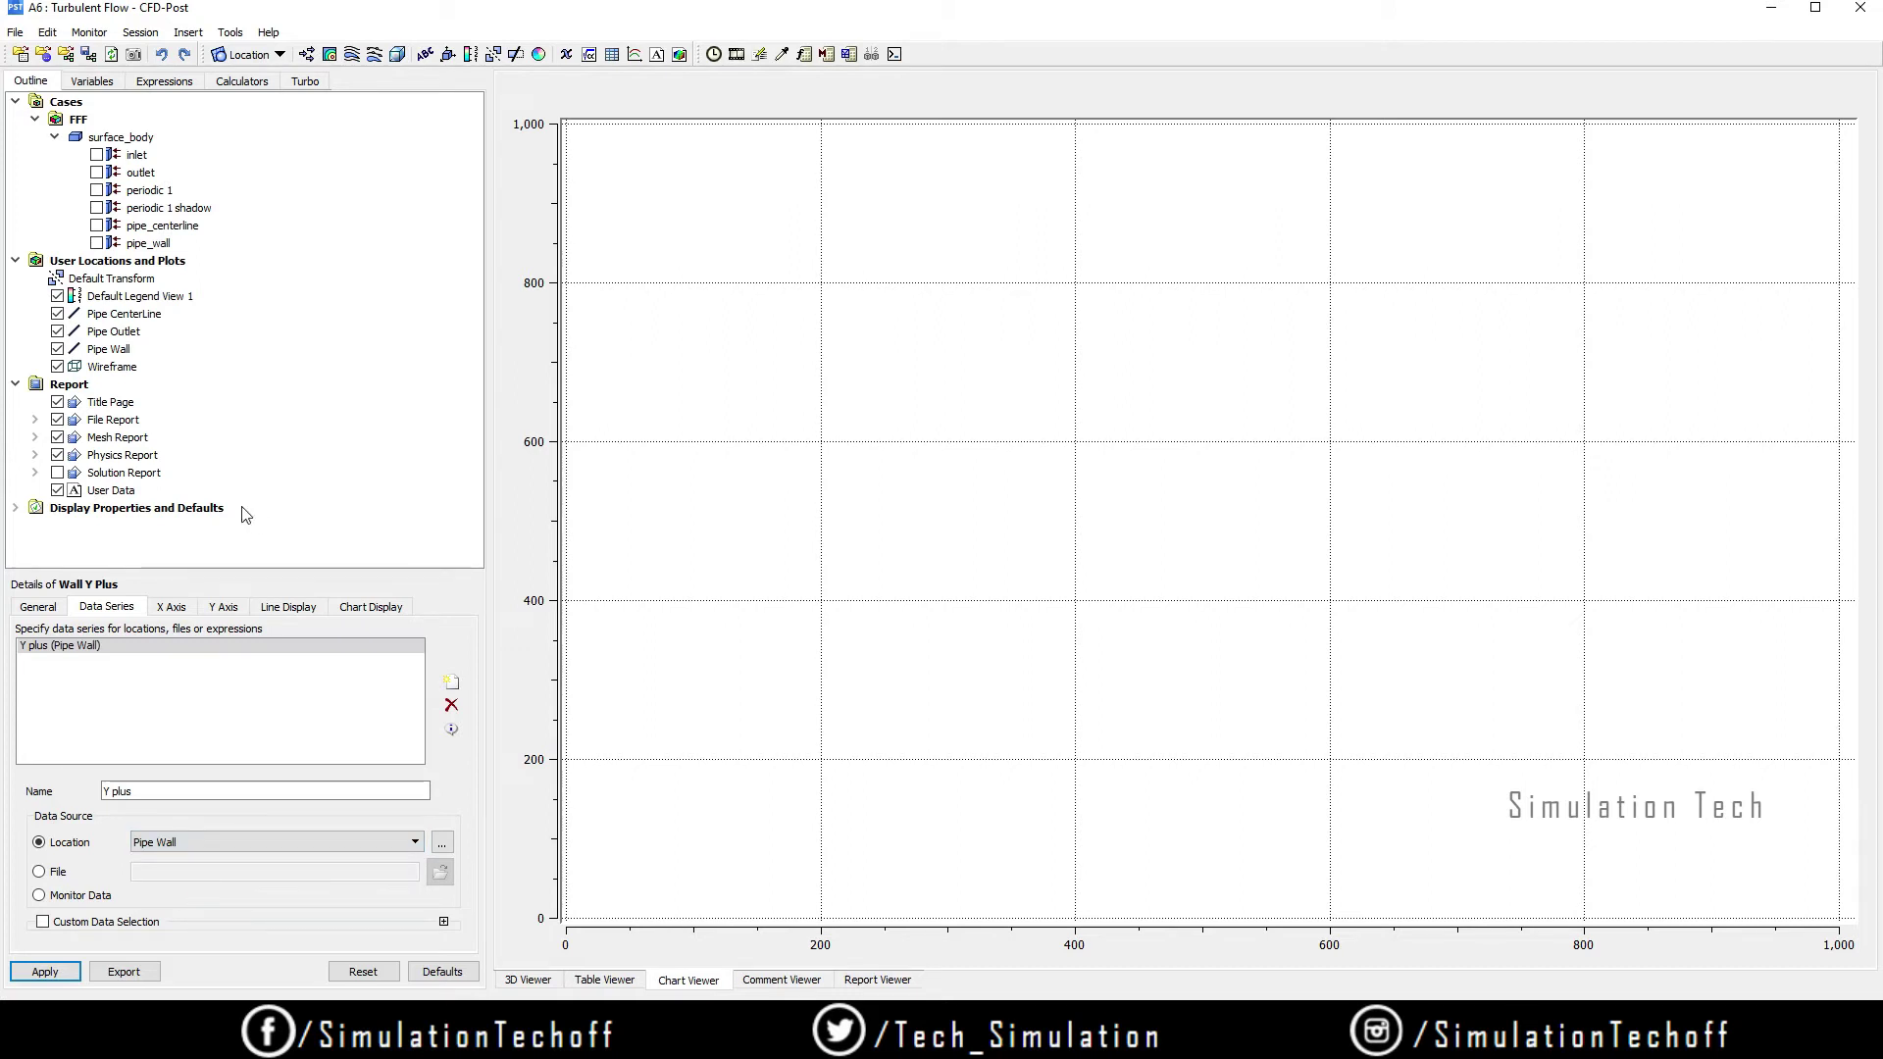
Step: Set the Wall Y Plus chart's X axis variable to X and its Y axis variable to Yplus
{"action": "left_click", "coordinate": [176, 606]}
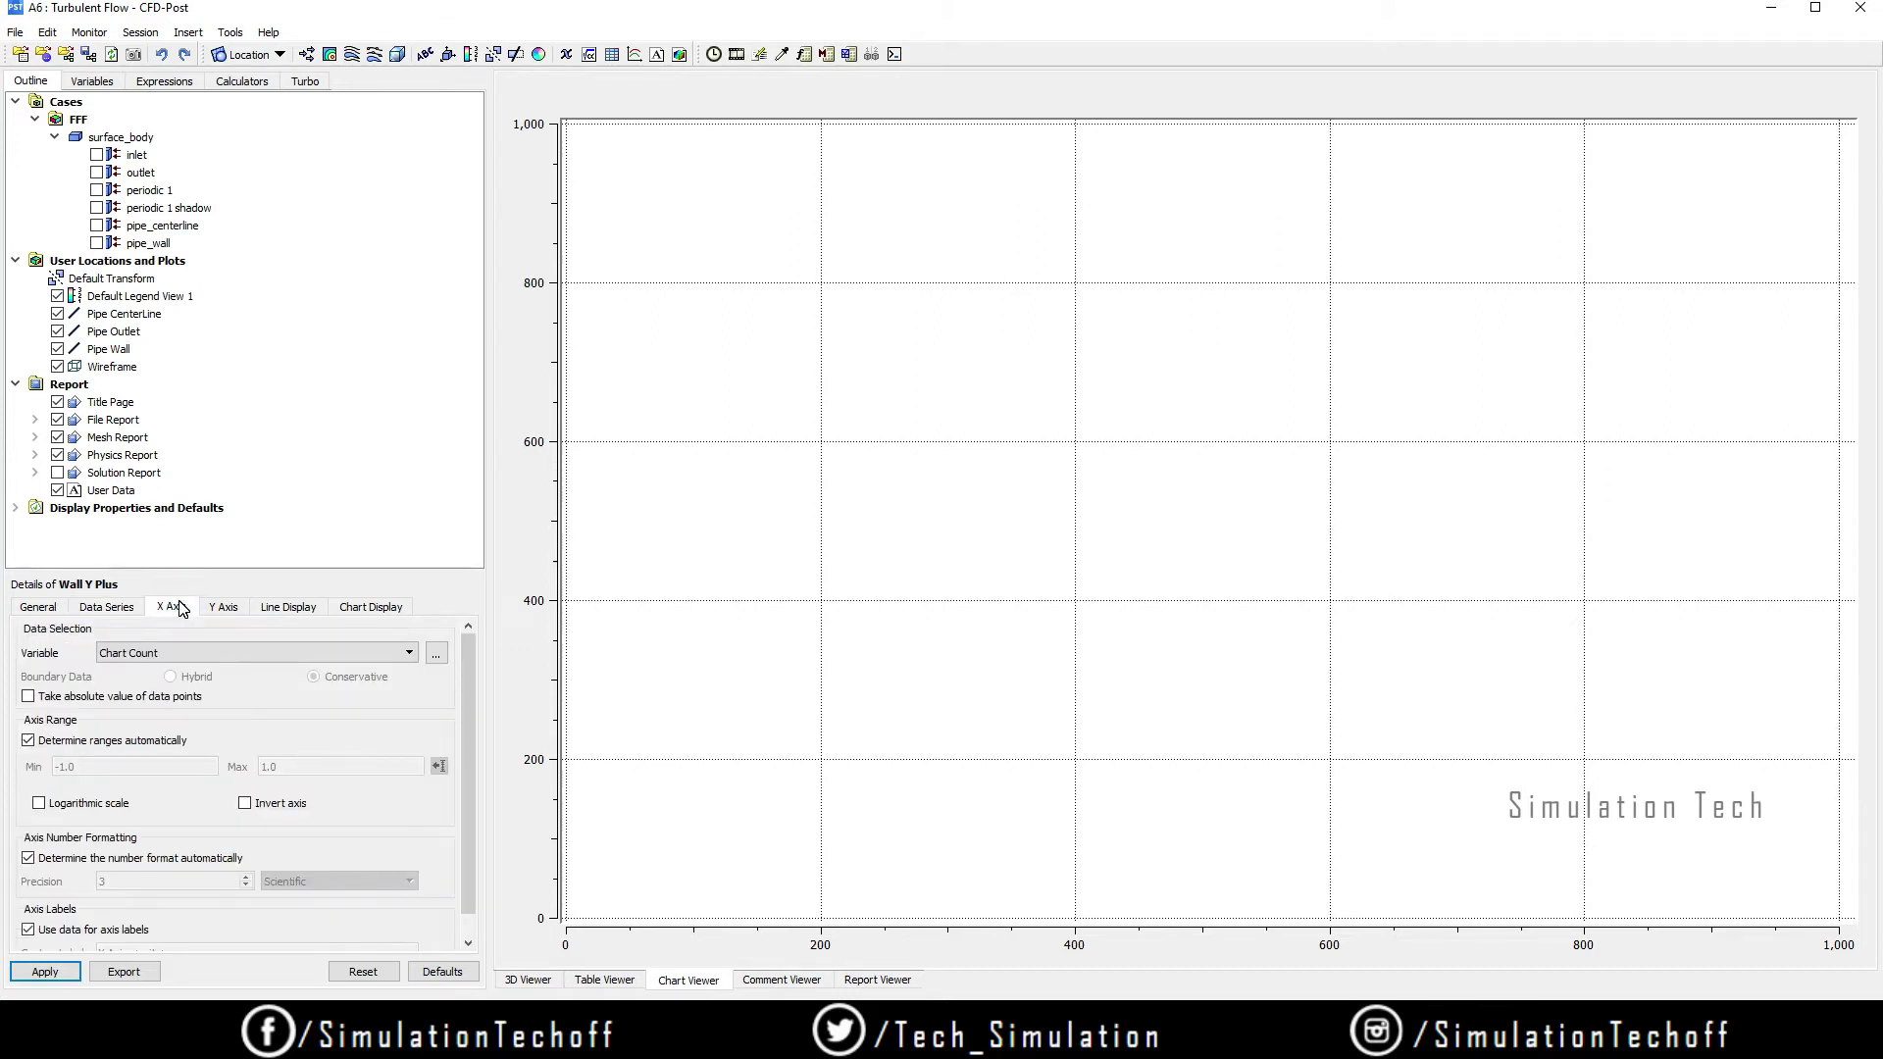
{"action": "left_click", "coordinate": [208, 654]}
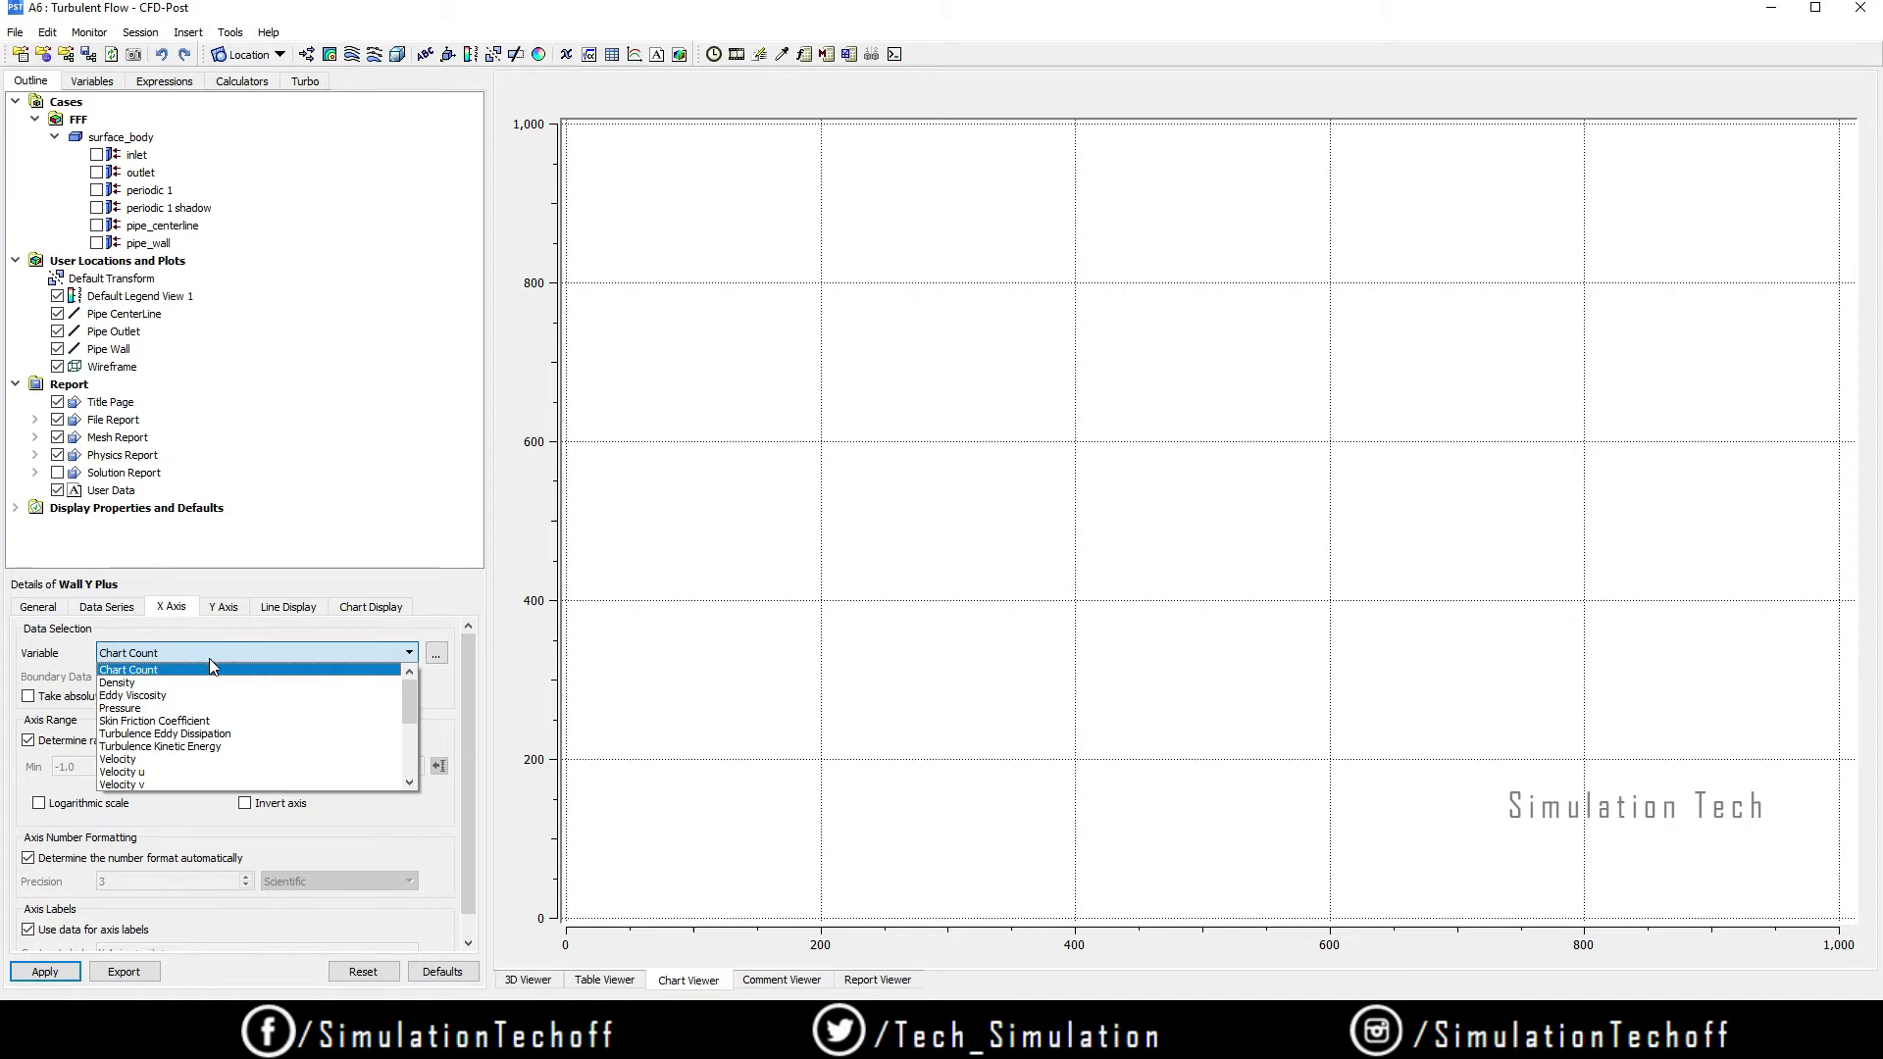
{"action": "scroll", "coordinate": [193, 774], "scroll_direction": "down", "scroll_amount": 8}
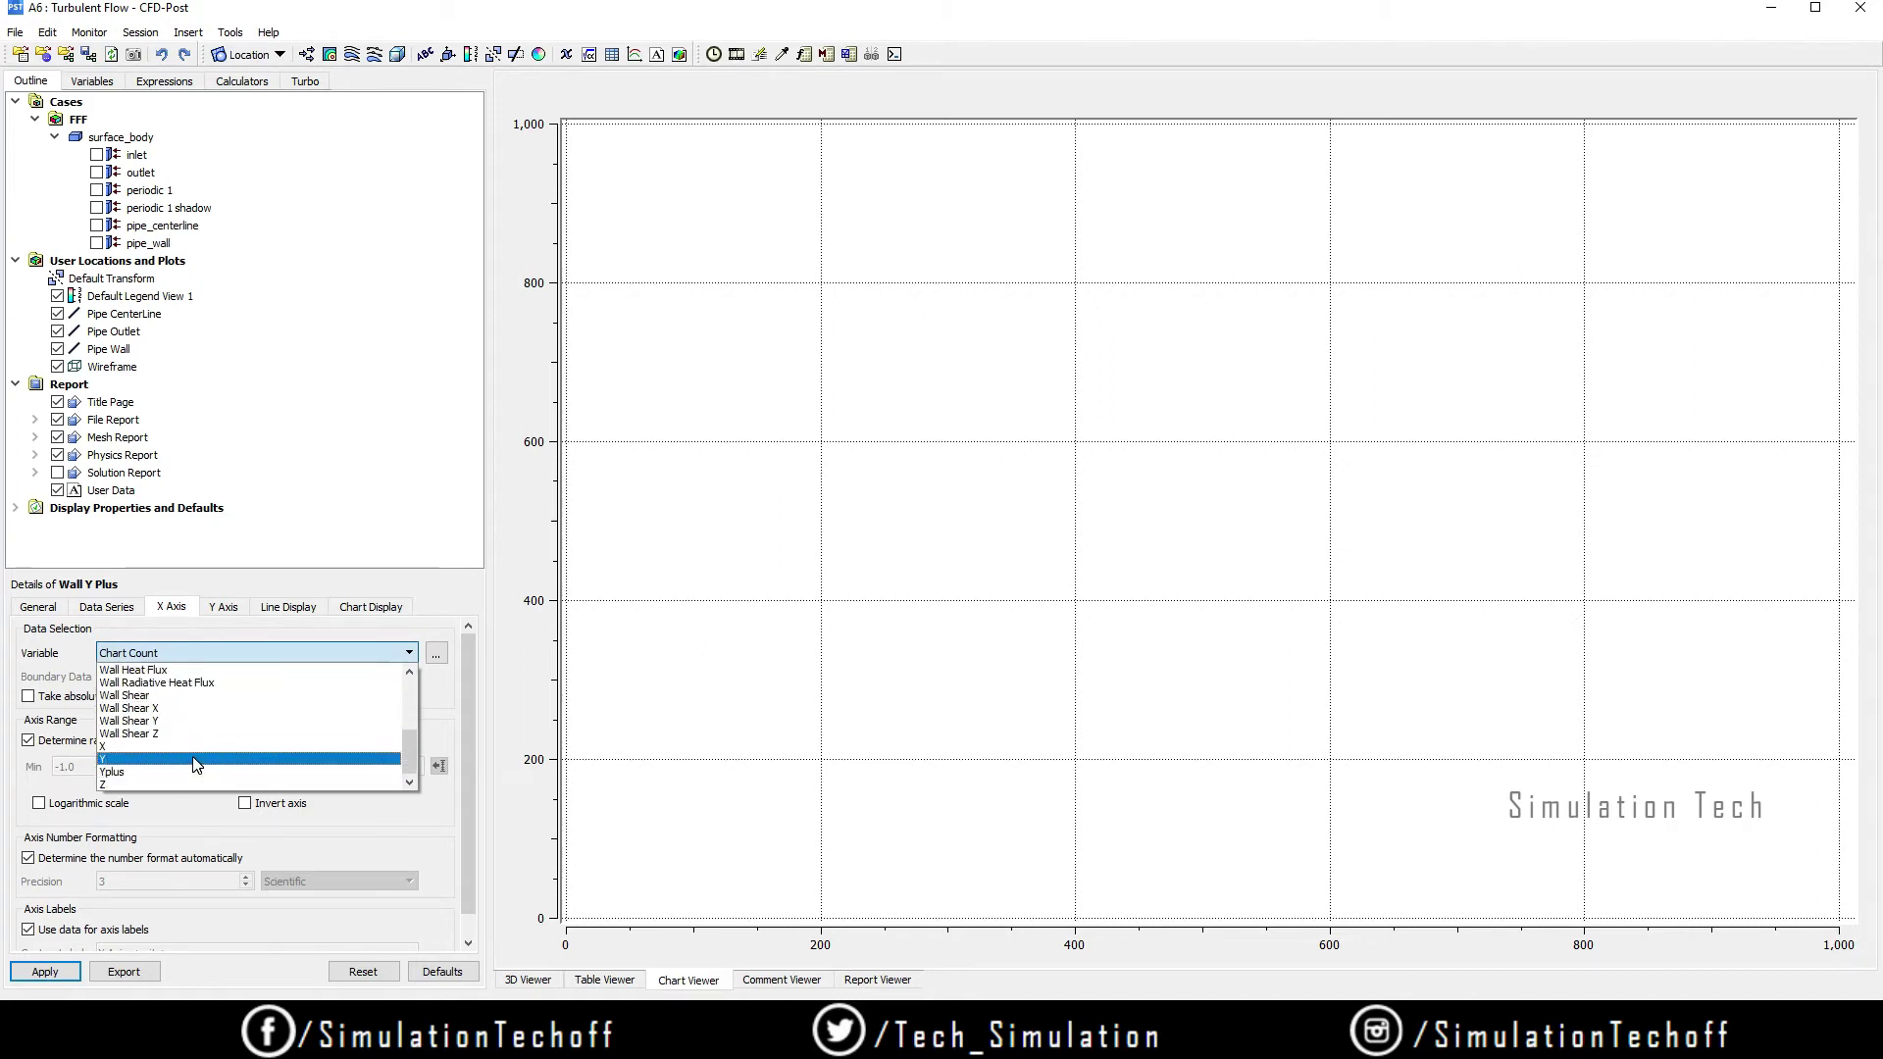
{"action": "left_click", "coordinate": [200, 748]}
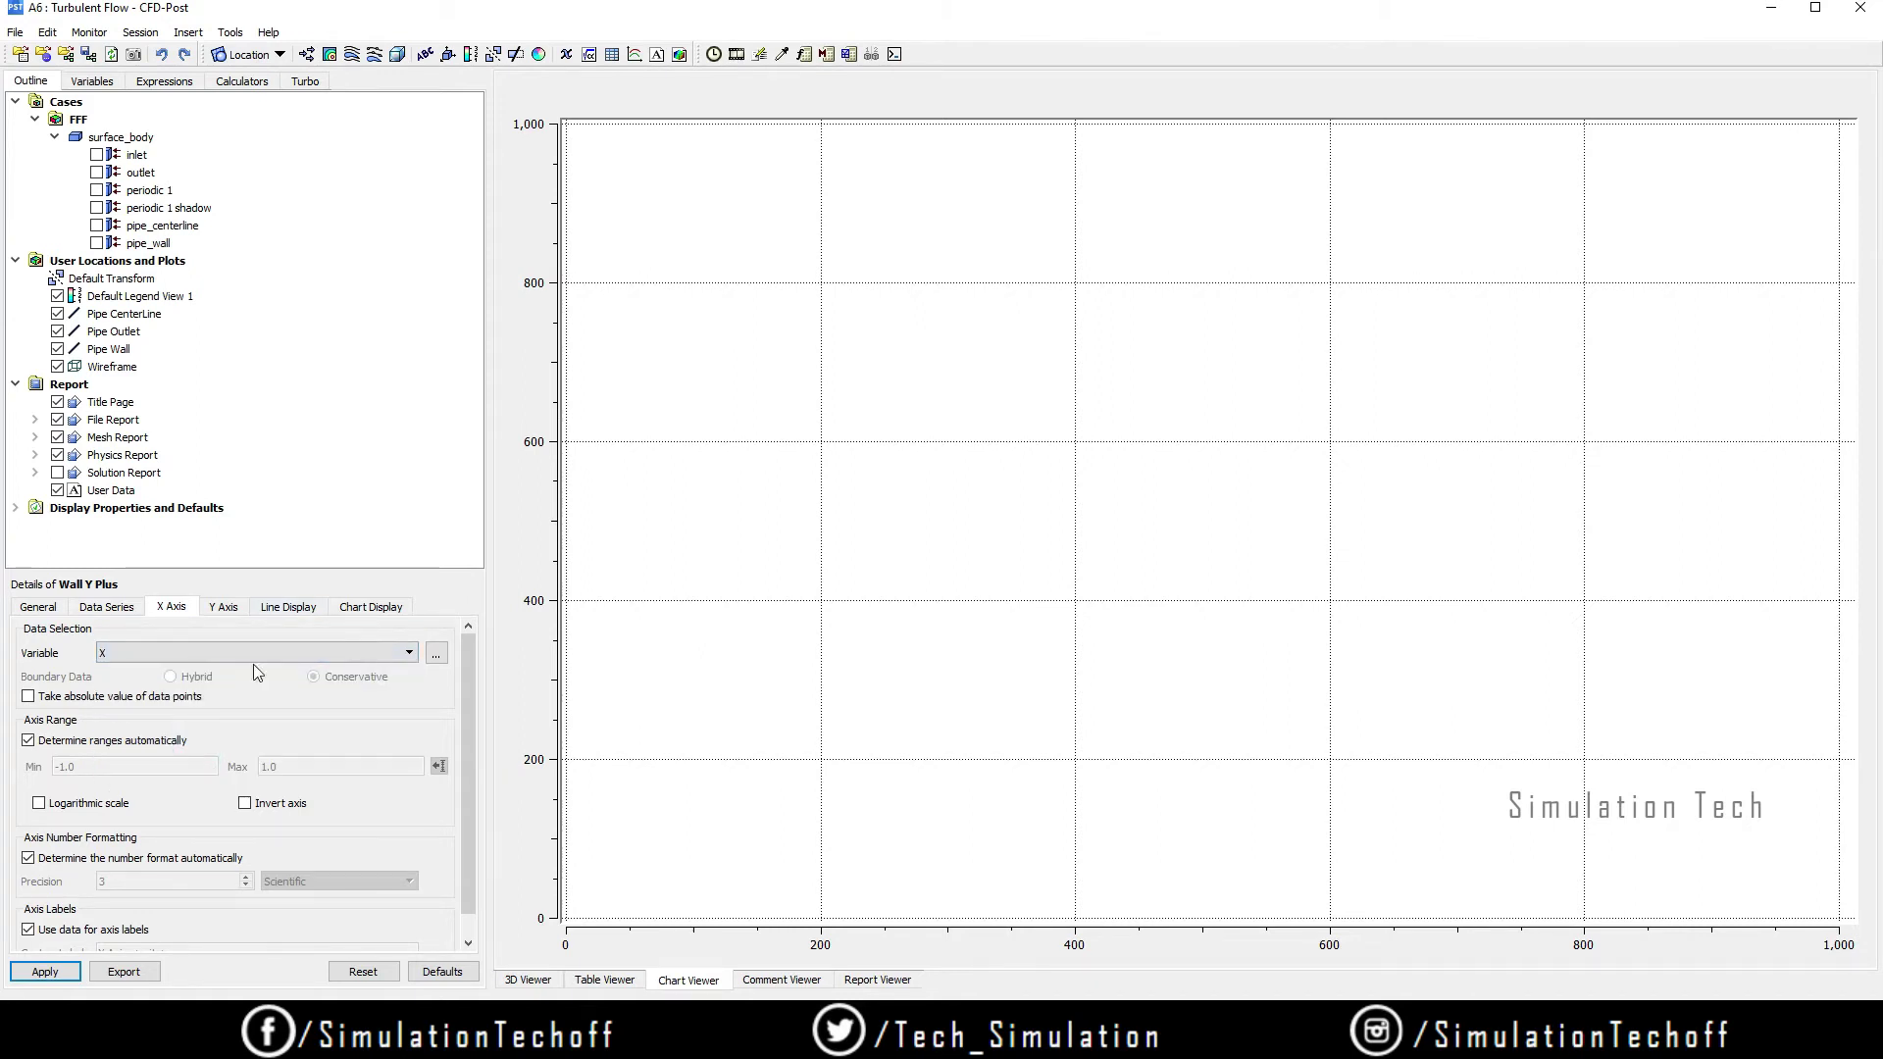
{"action": "left_click", "coordinate": [225, 608]}
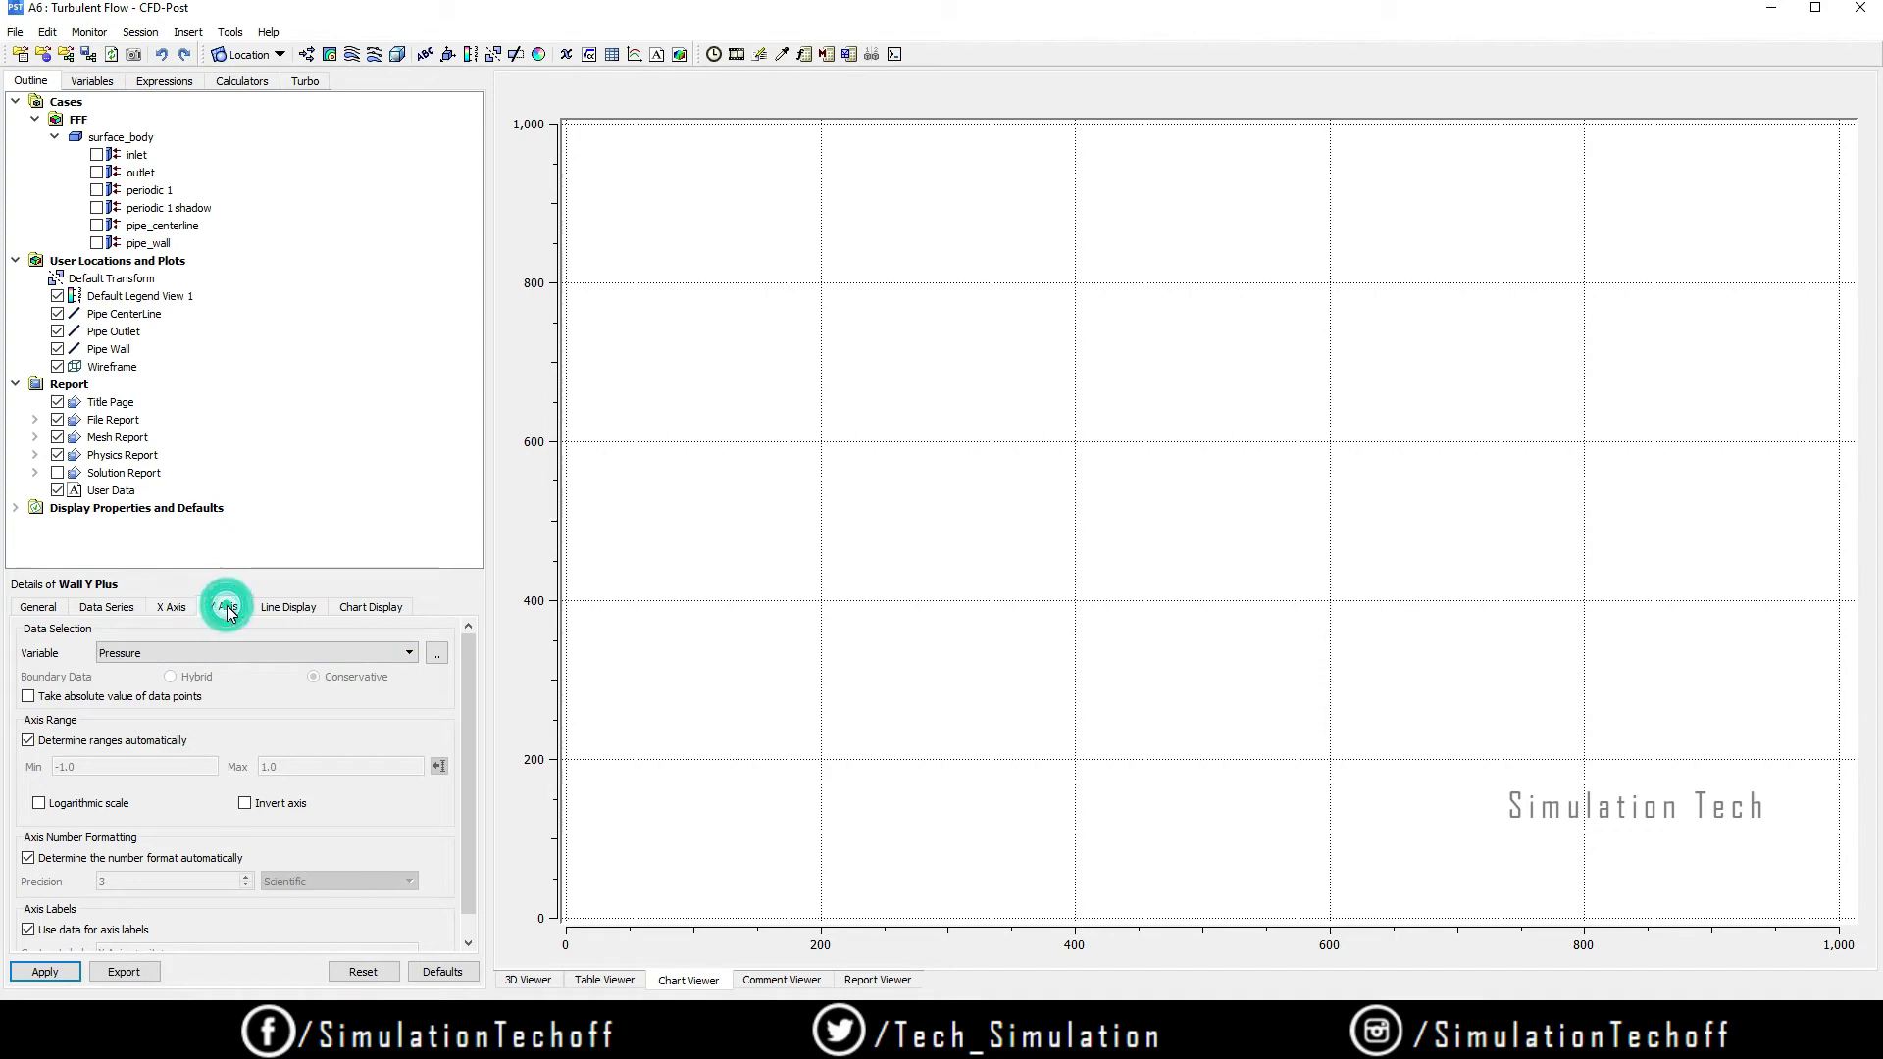
{"action": "left_click", "coordinate": [206, 654]}
{"action": "scroll", "coordinate": [216, 745], "scroll_direction": "down", "scroll_amount": 4}
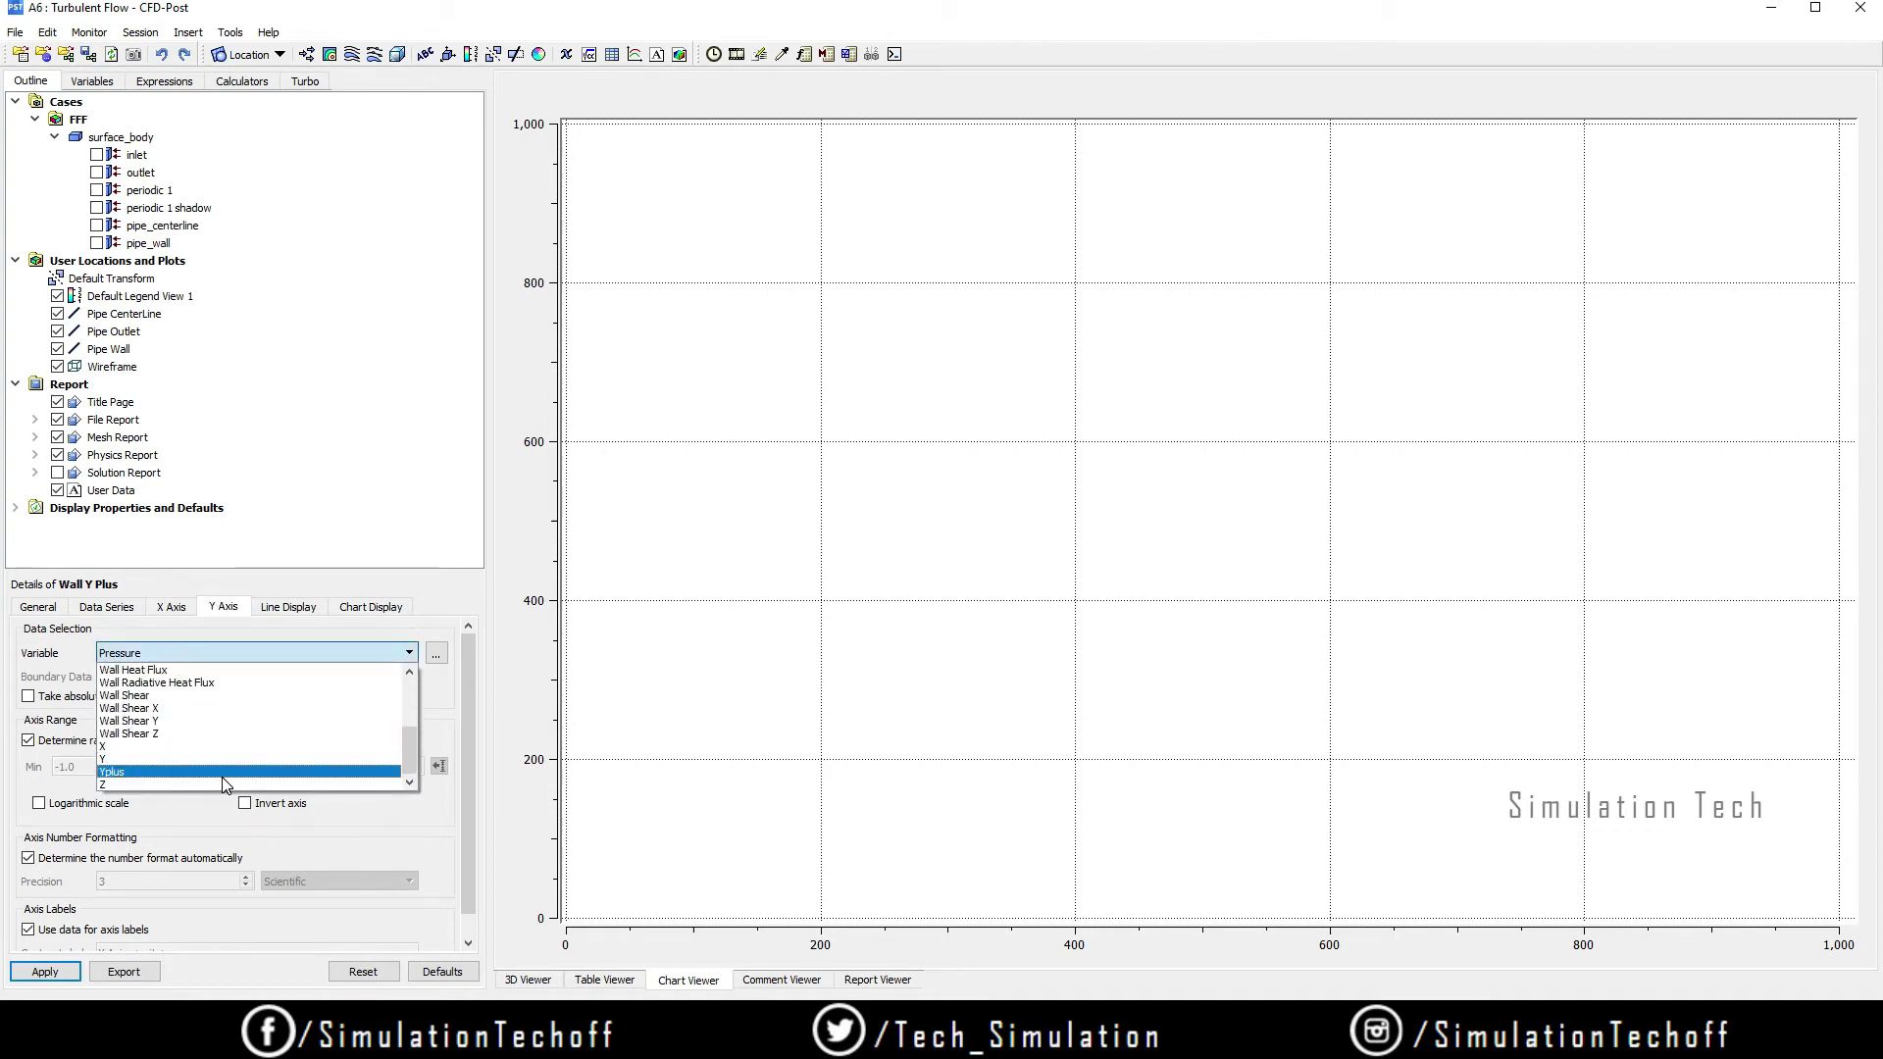
{"action": "left_click", "coordinate": [224, 773]}
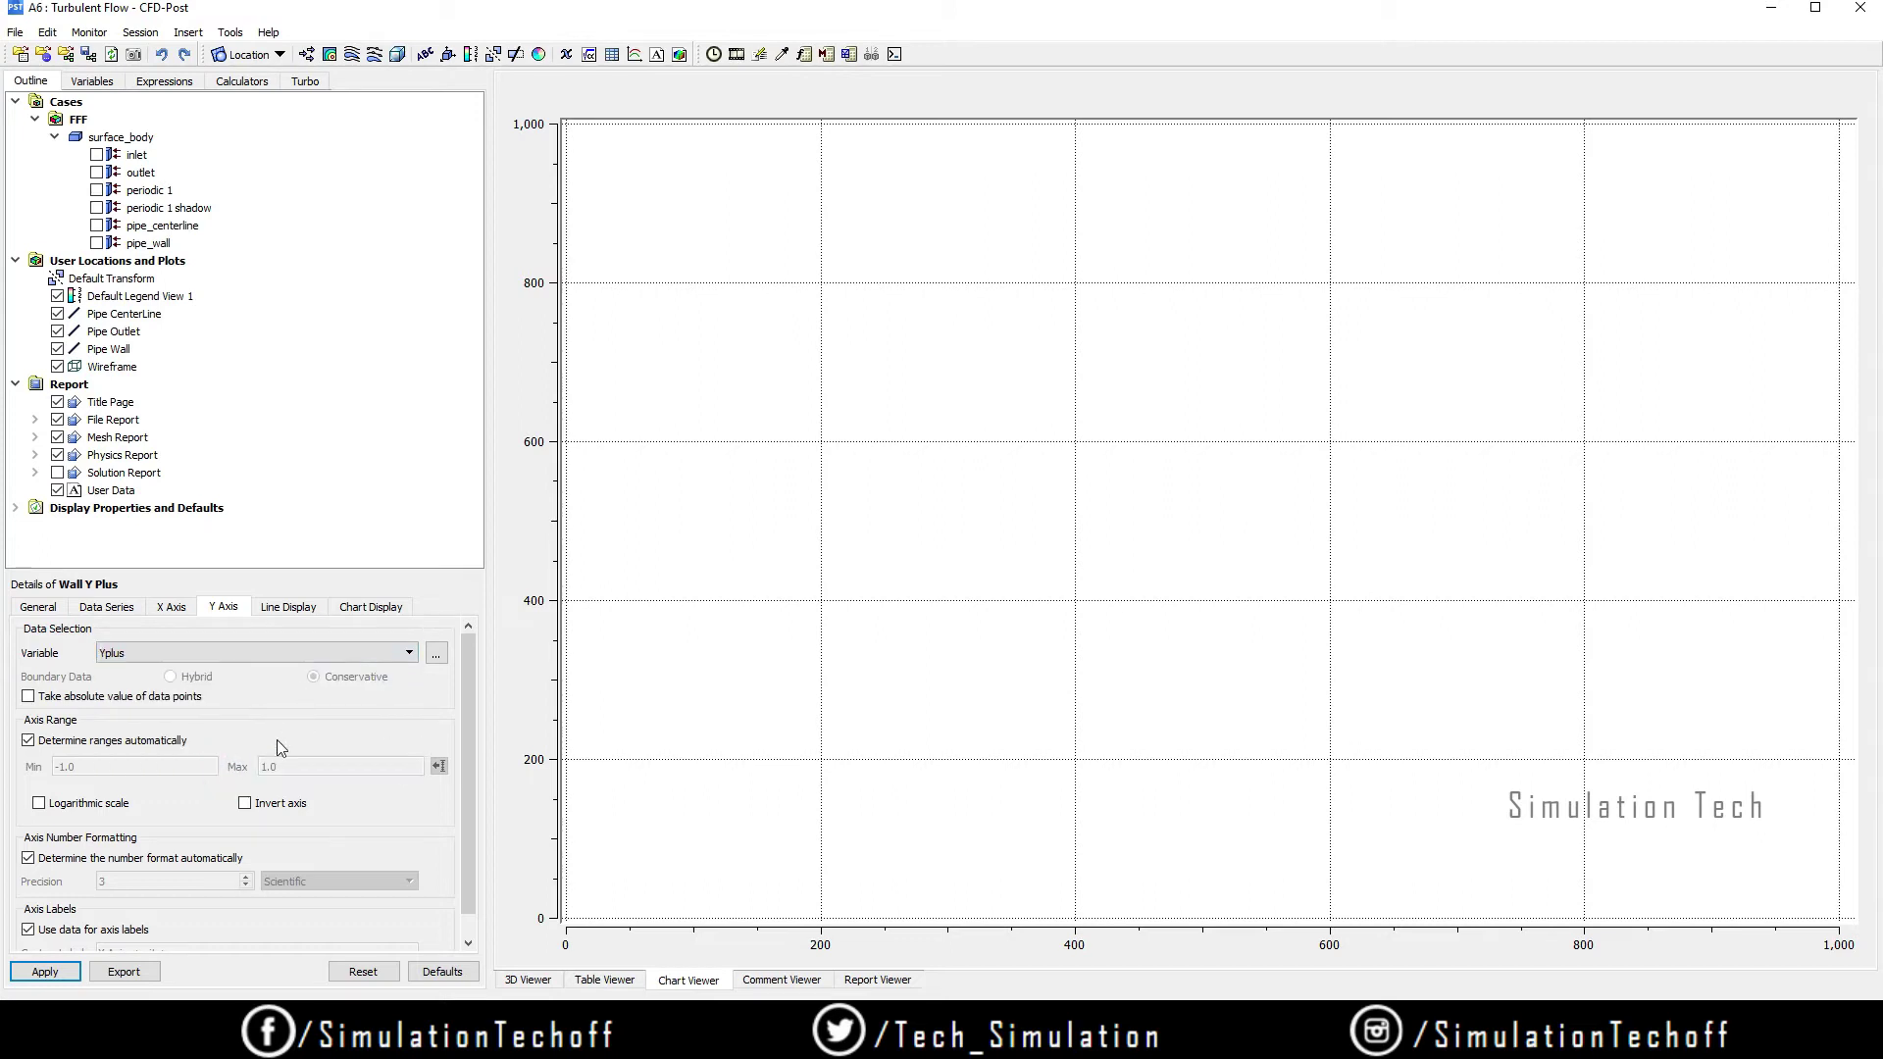
Step: Review the axis and data series settings of the Wall Y Plus chart and apply them to plot it
{"action": "scroll", "coordinate": [276, 747], "scroll_direction": "down", "scroll_amount": 1}
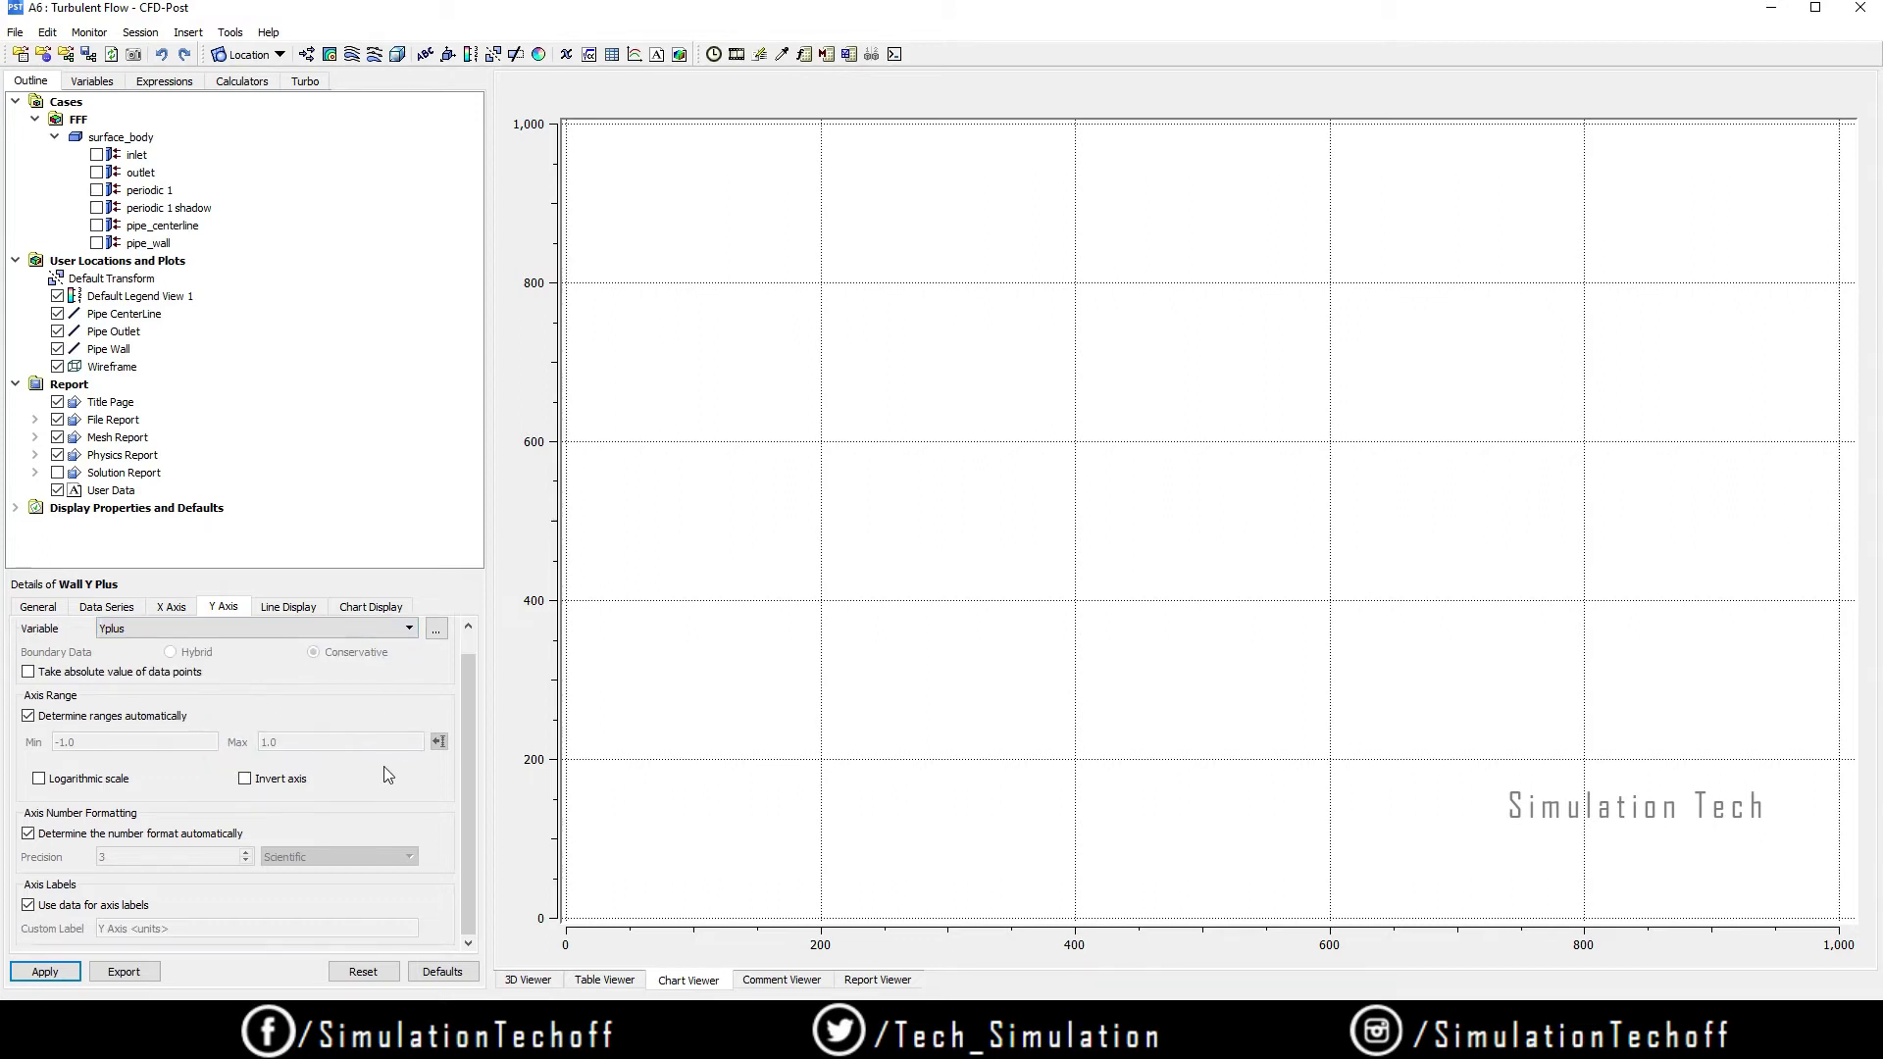
{"action": "left_click", "coordinate": [173, 610]}
{"action": "left_click", "coordinate": [221, 610]}
{"action": "left_click", "coordinate": [113, 608]}
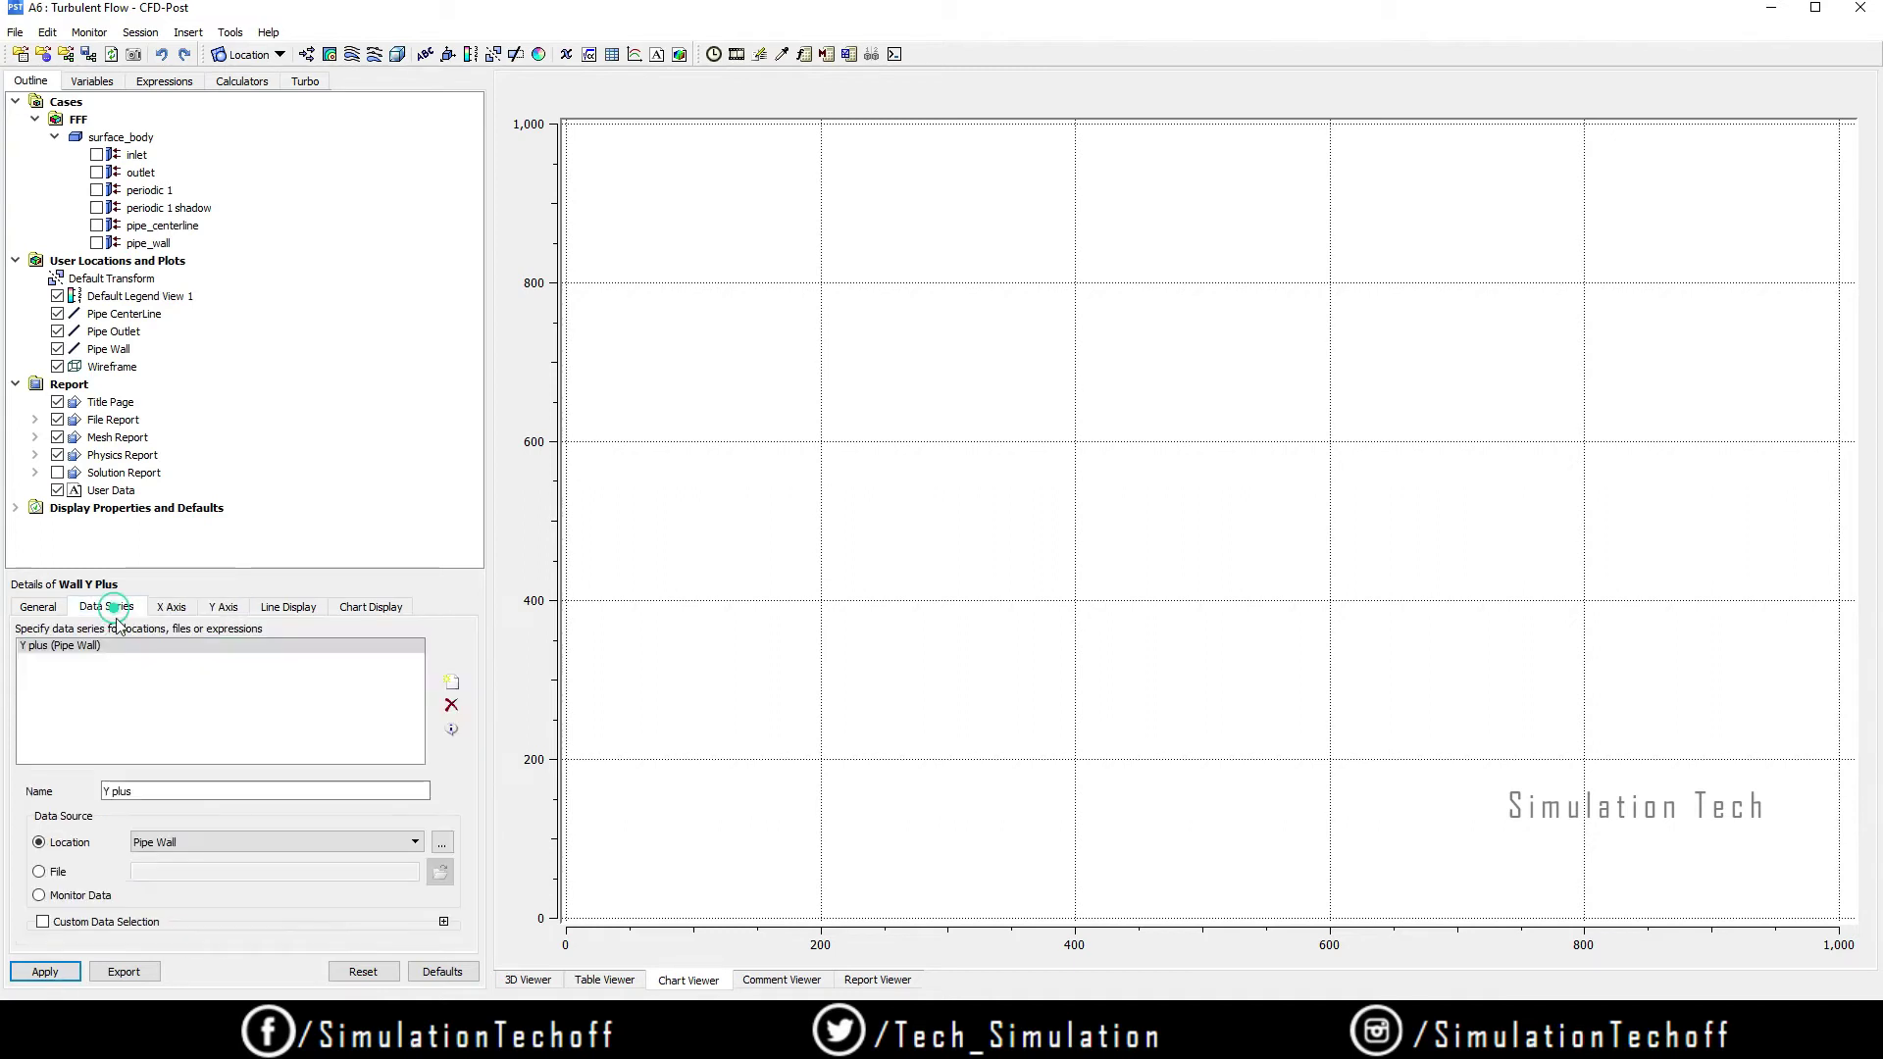
{"action": "left_click", "coordinate": [45, 971]}
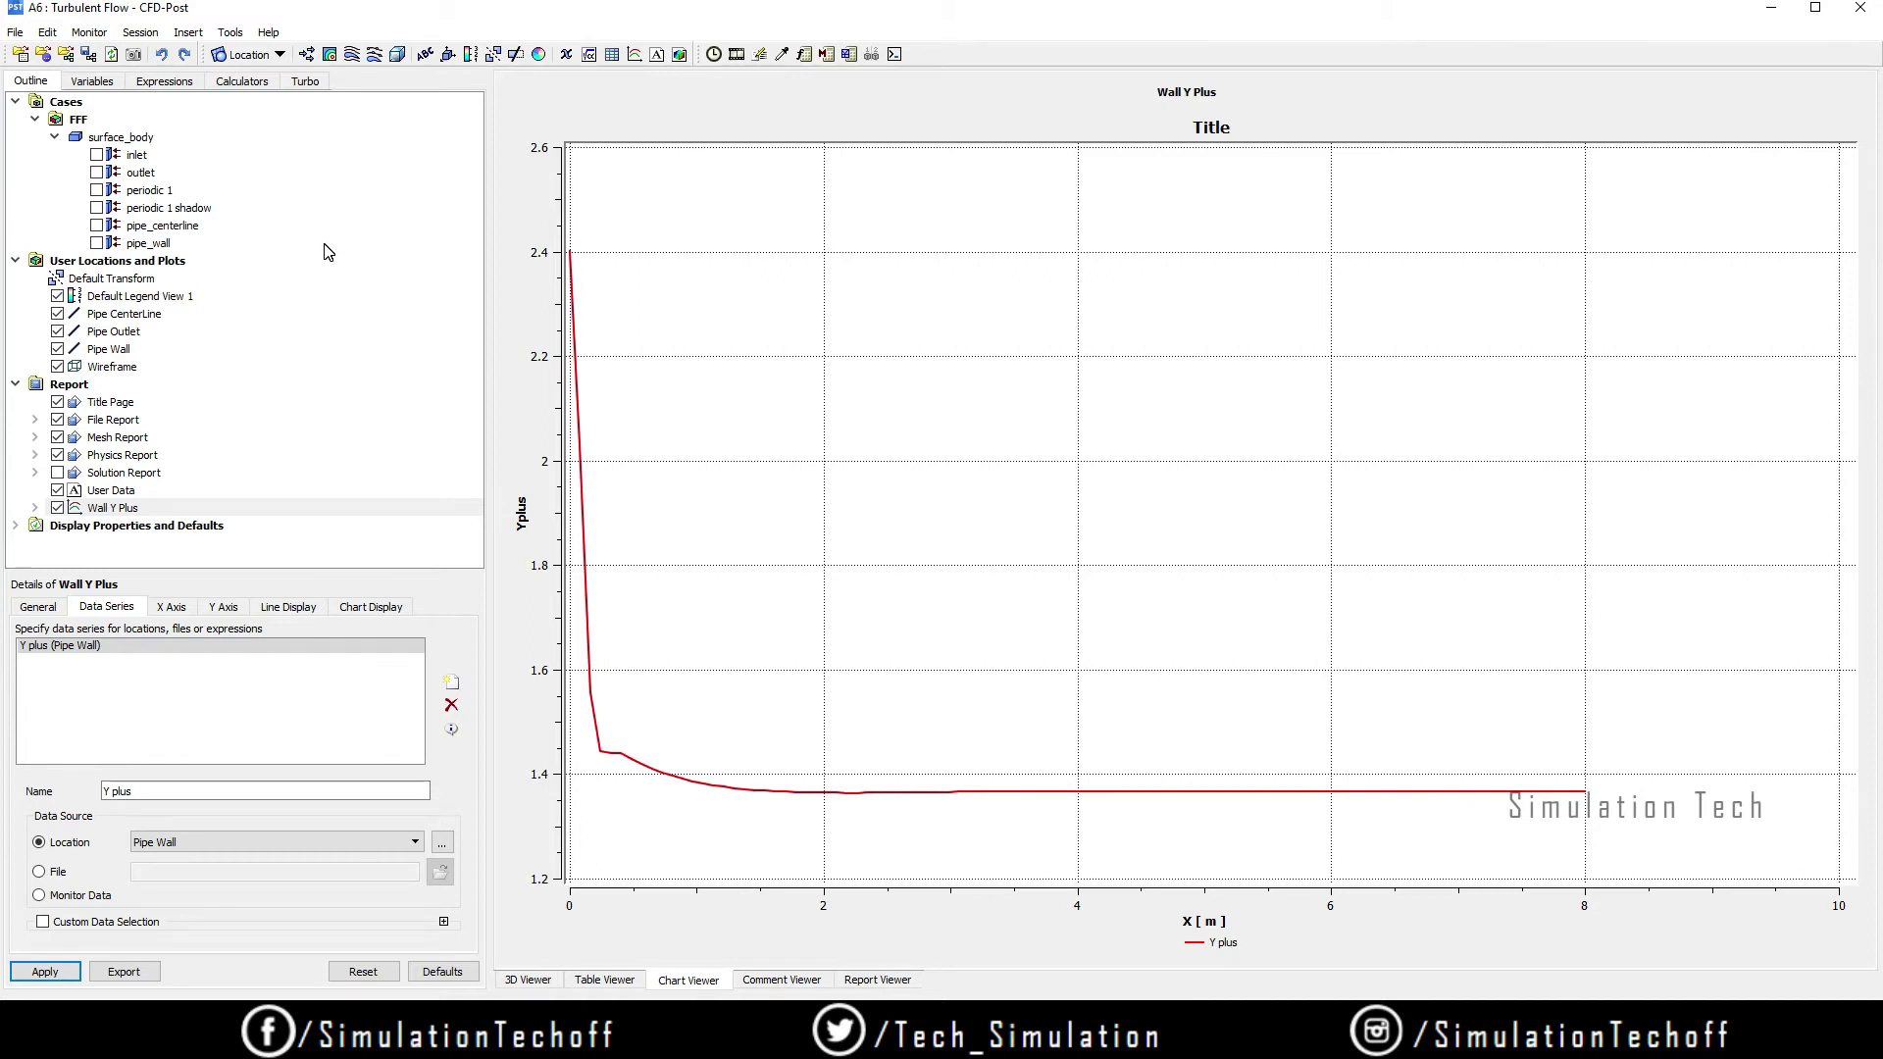
Step: Insert a second chart named "CenterLine Velocity"
{"action": "left_click", "coordinate": [635, 55]}
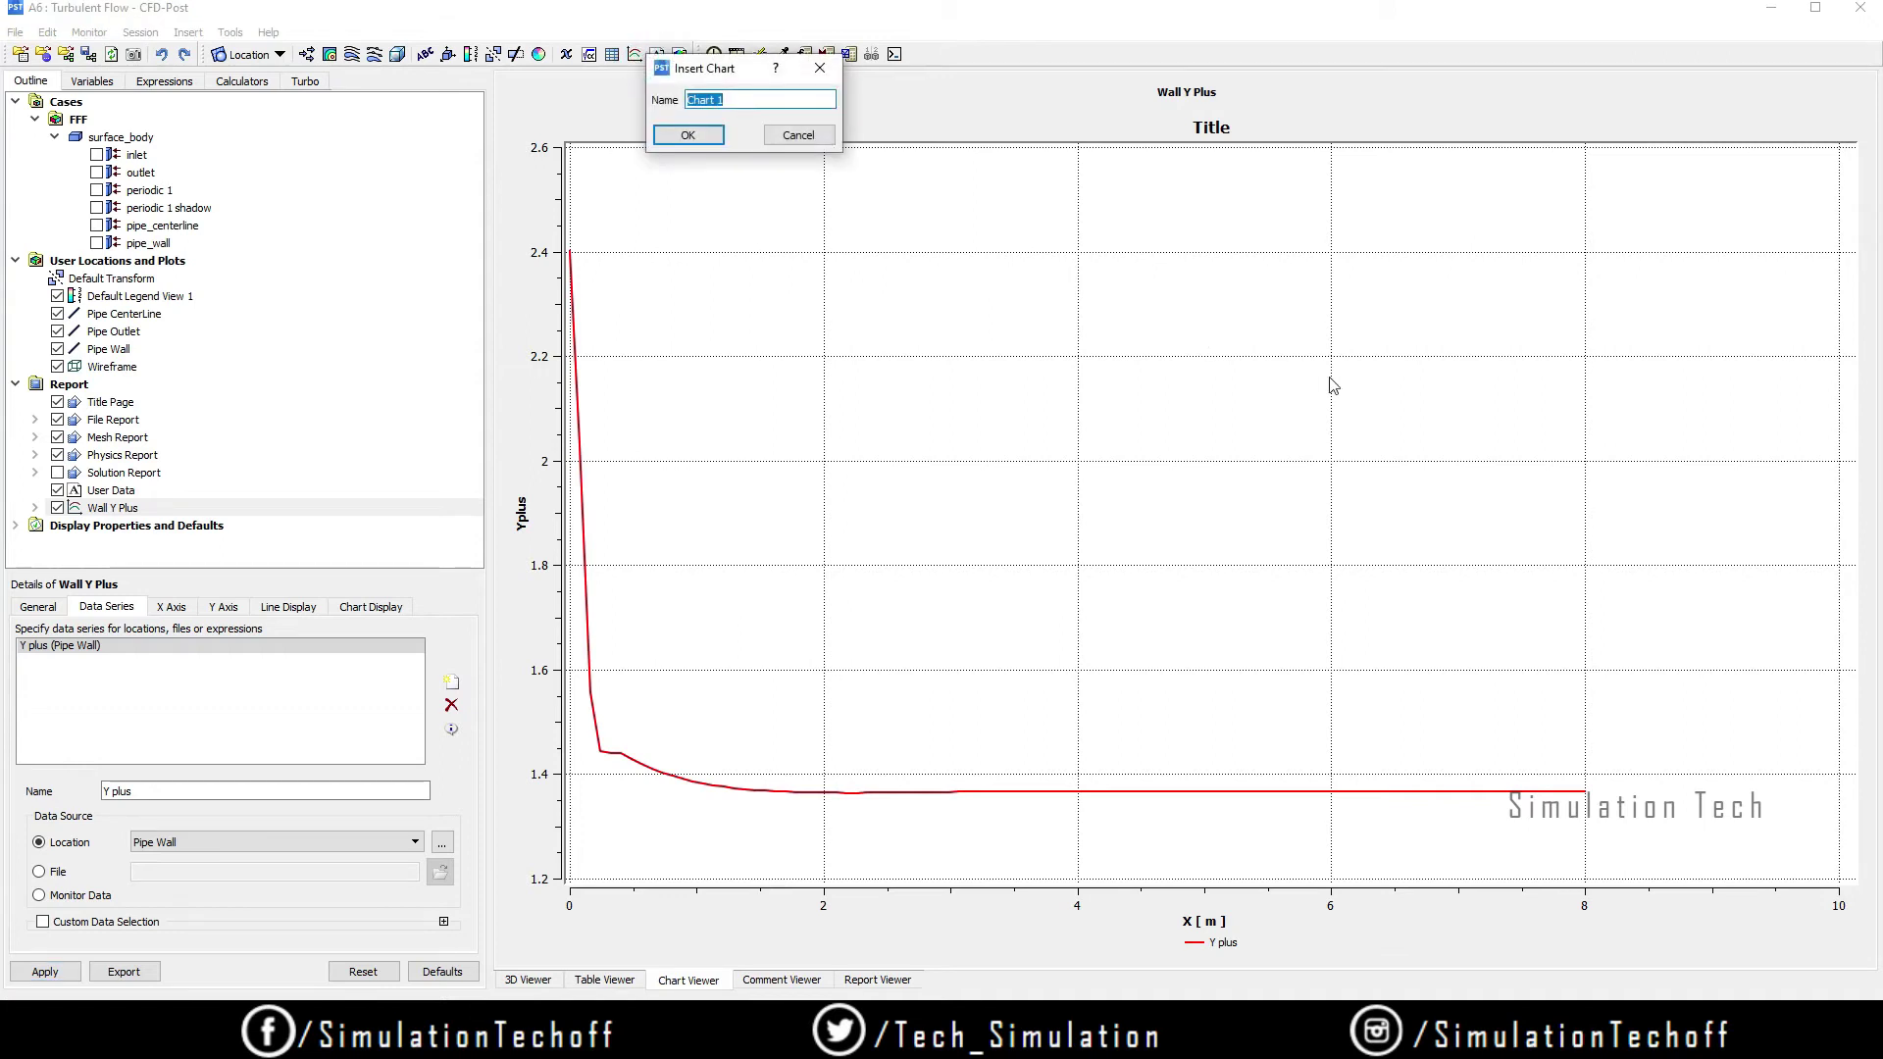
{"action": "type", "text": "CenterLine Velocity"}
{"action": "left_click", "coordinate": [692, 136]}
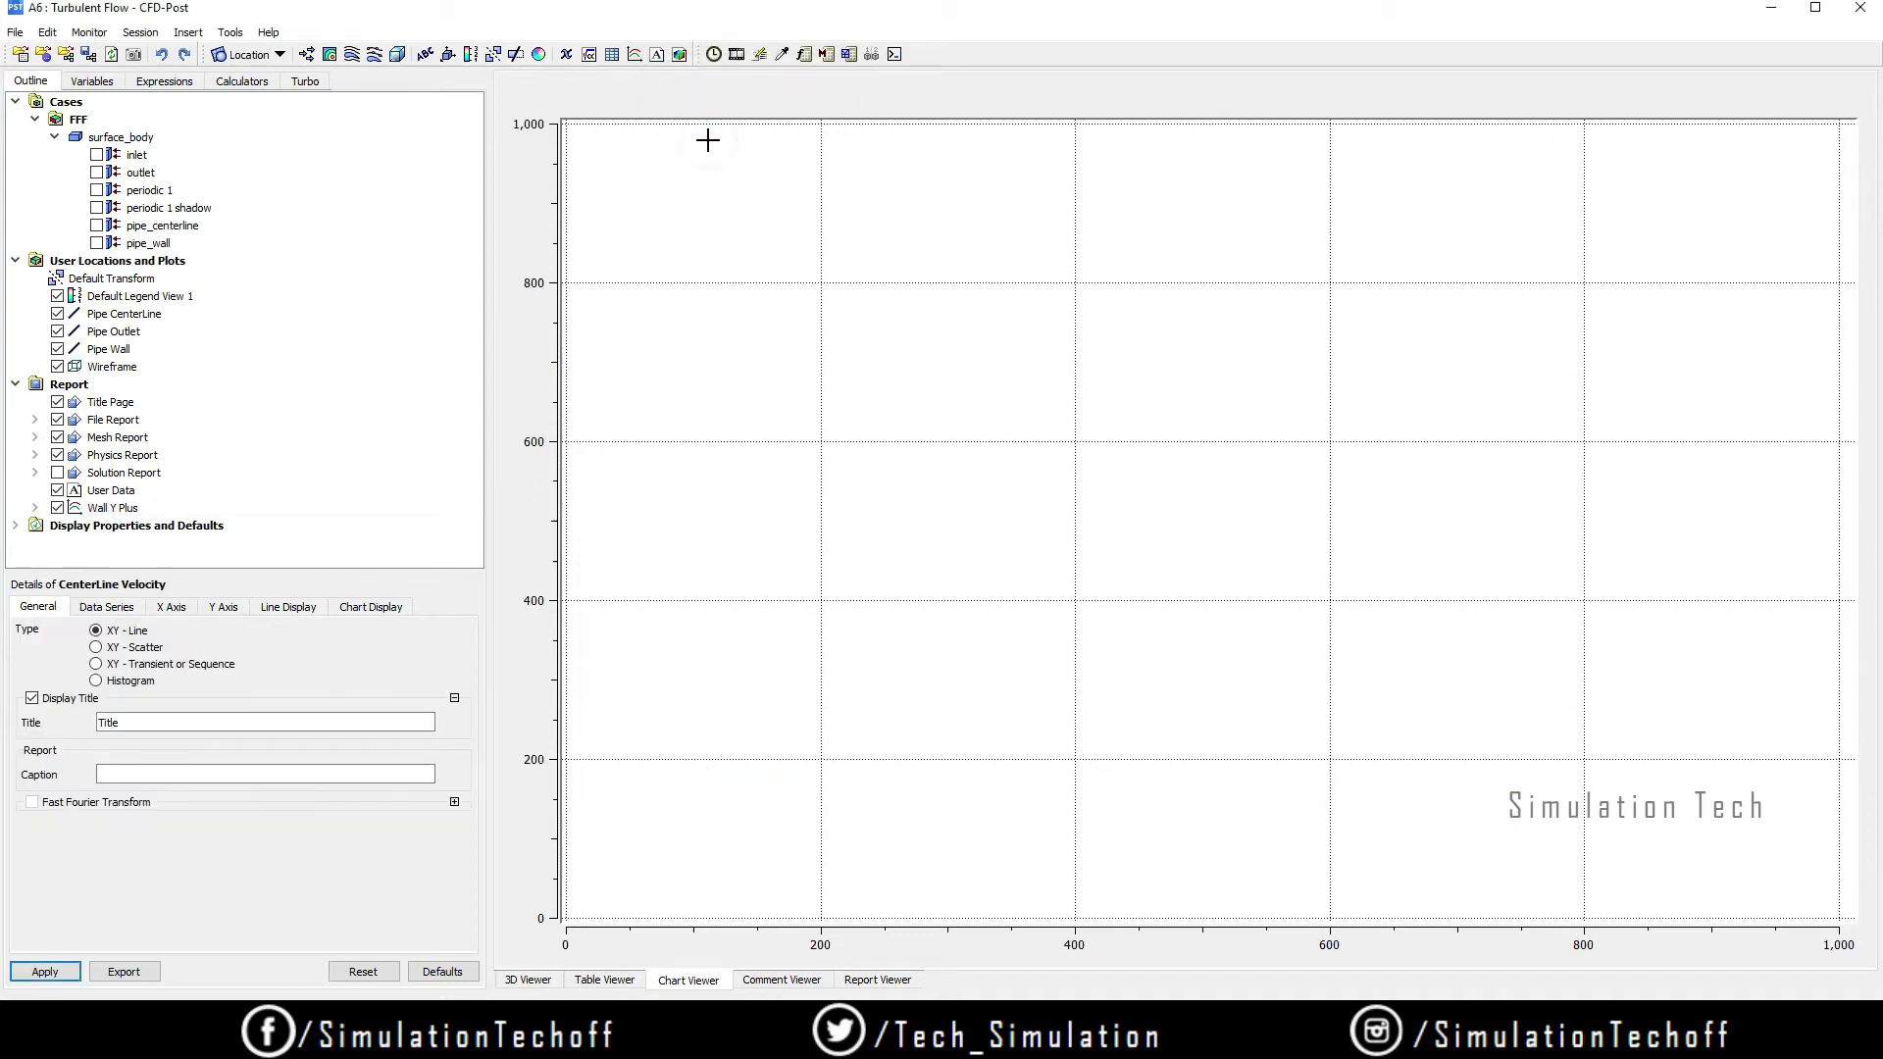
Step: Name the second chart's data series "CenterLine Velocity" and use the Pipe CenterLine line as its location
{"action": "left_click", "coordinate": [105, 607]}
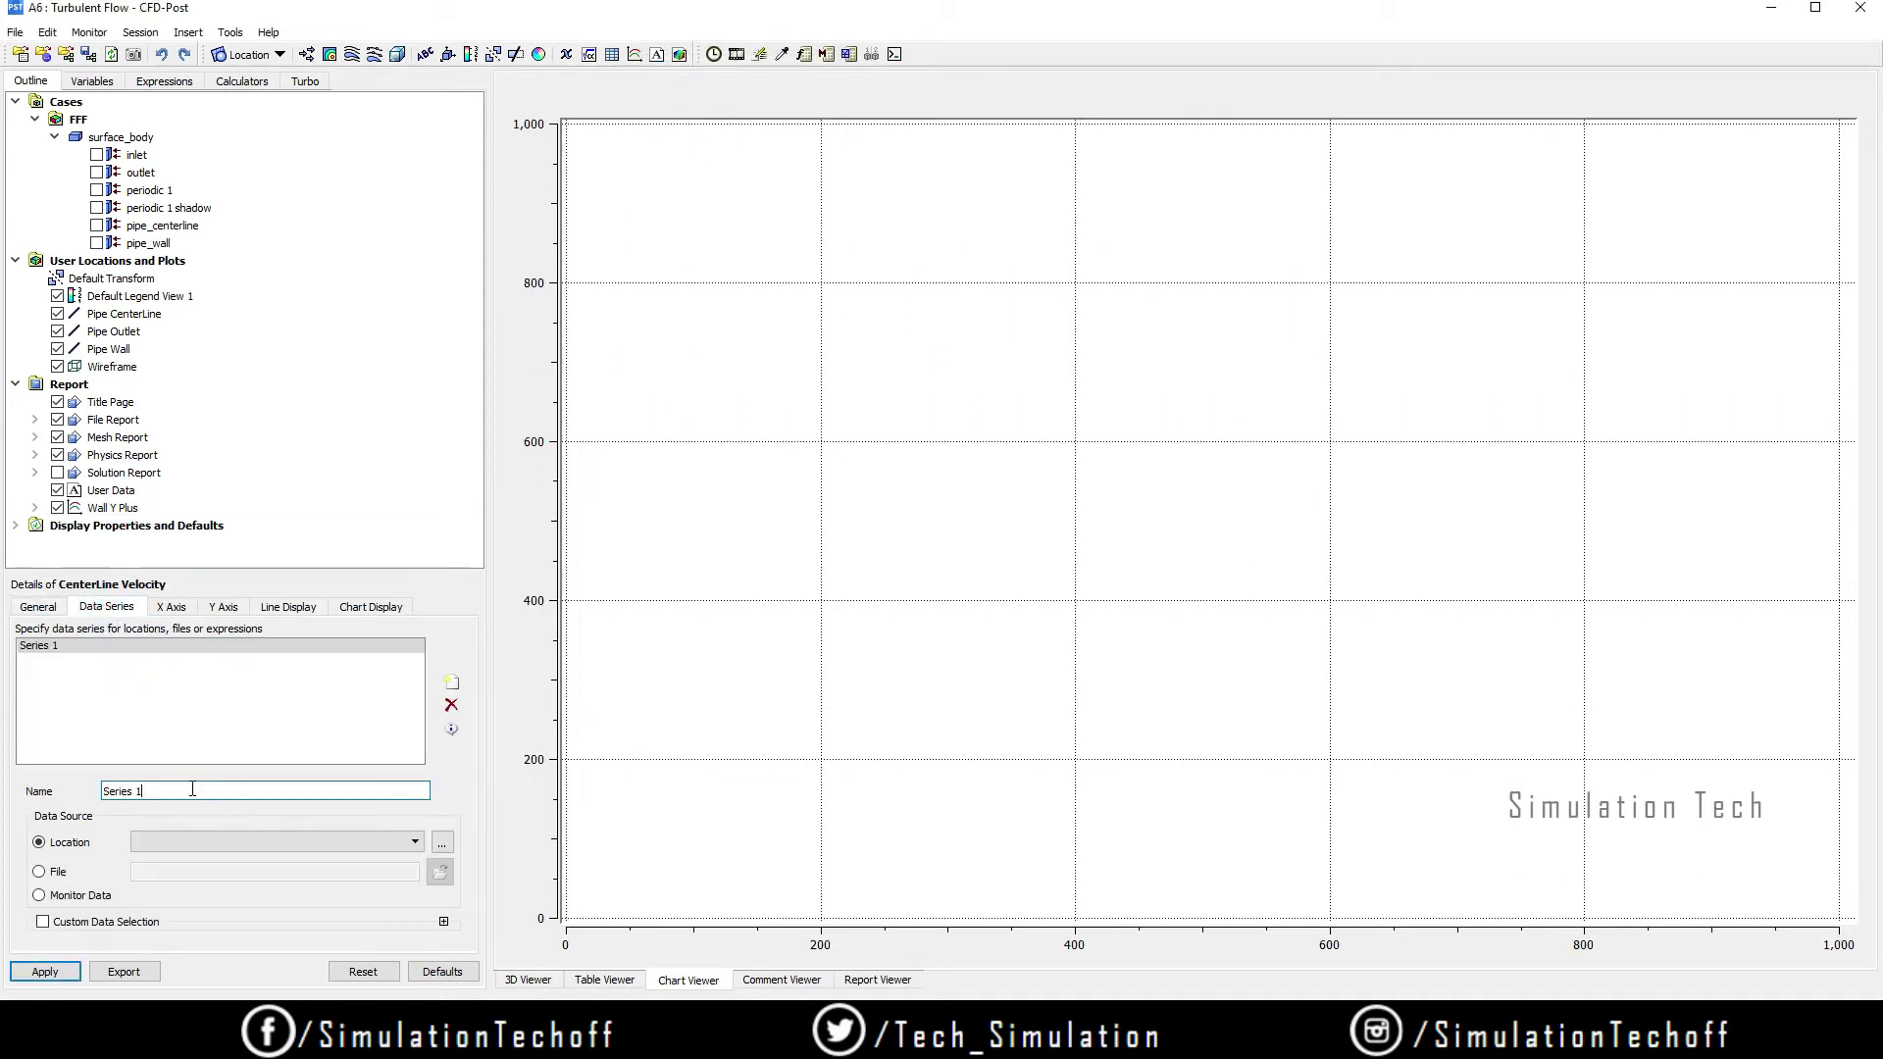
{"action": "left_click_drag", "start_coordinate": [190, 788], "coordinate": [54, 796]}
{"action": "type", "text": "Center"}
{"action": "key", "text": "BackSpace"}
{"action": "type", "text": "Line Velocity"}
{"action": "left_click", "coordinate": [196, 845]}
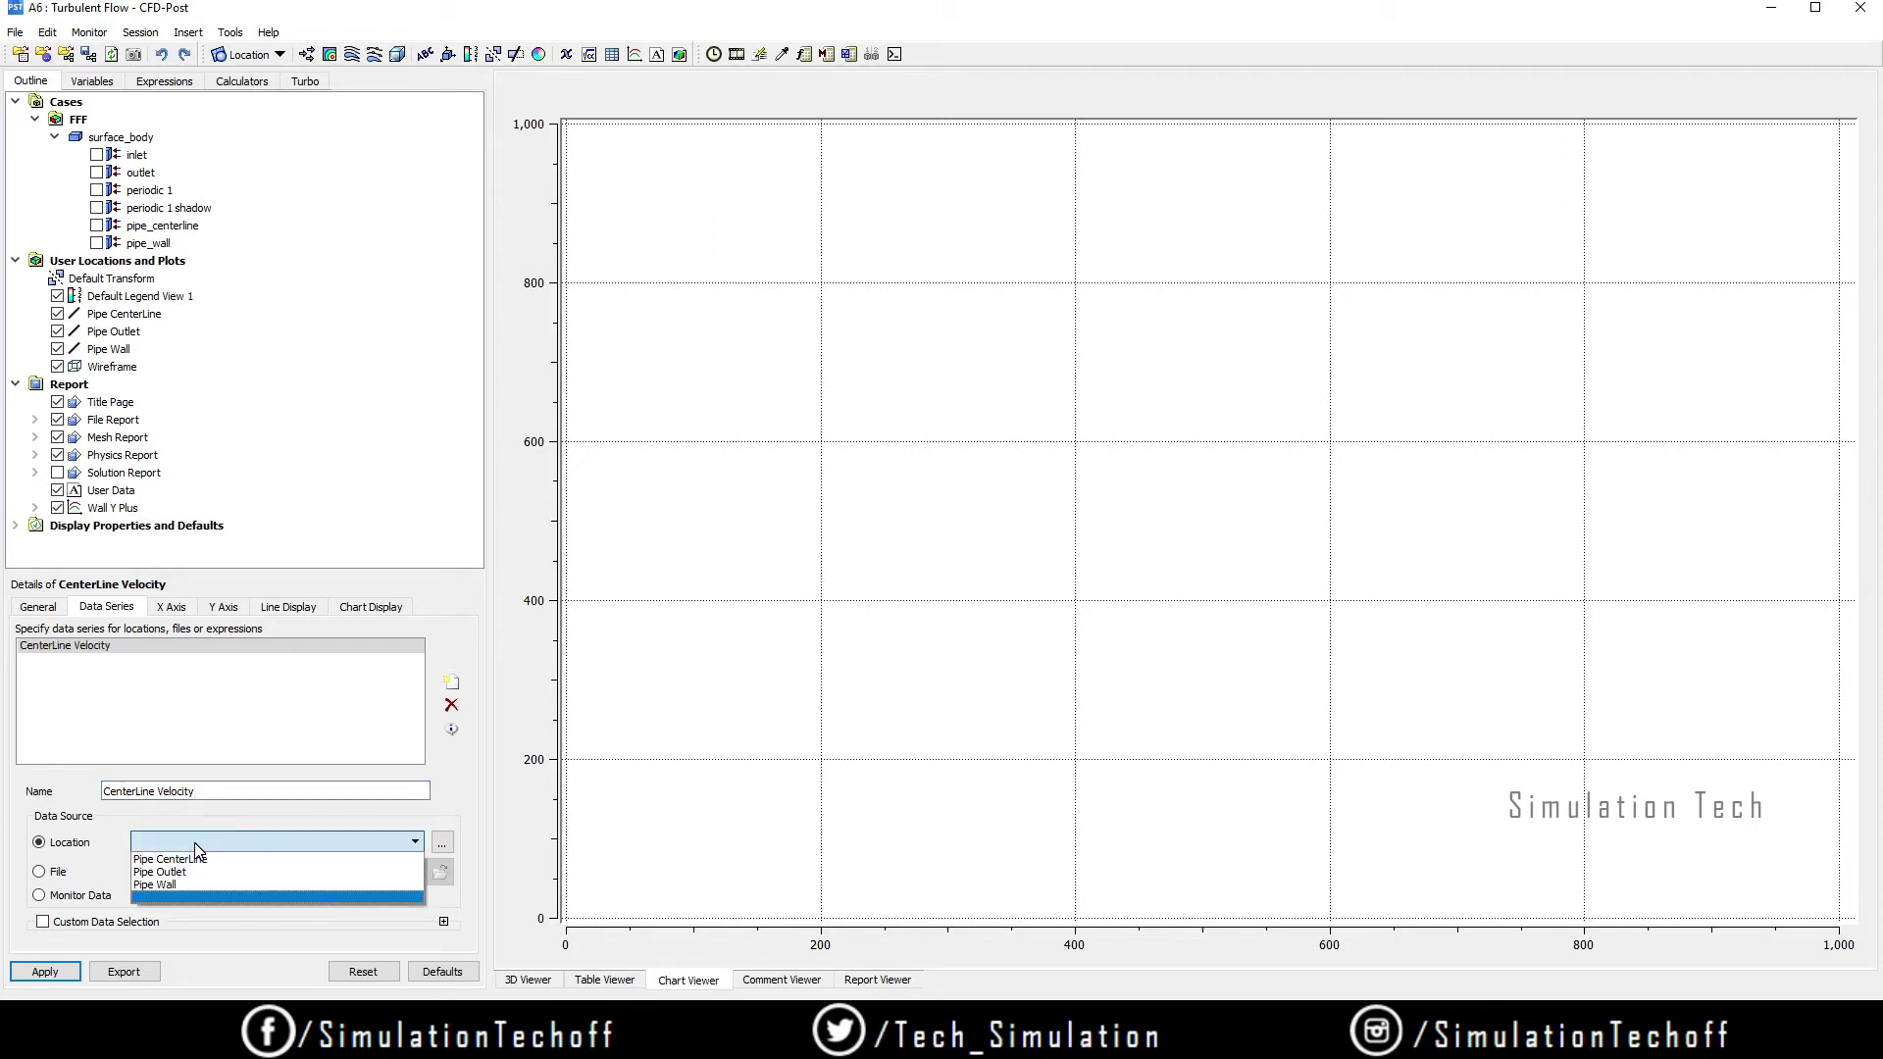
{"action": "left_click", "coordinate": [211, 860]}
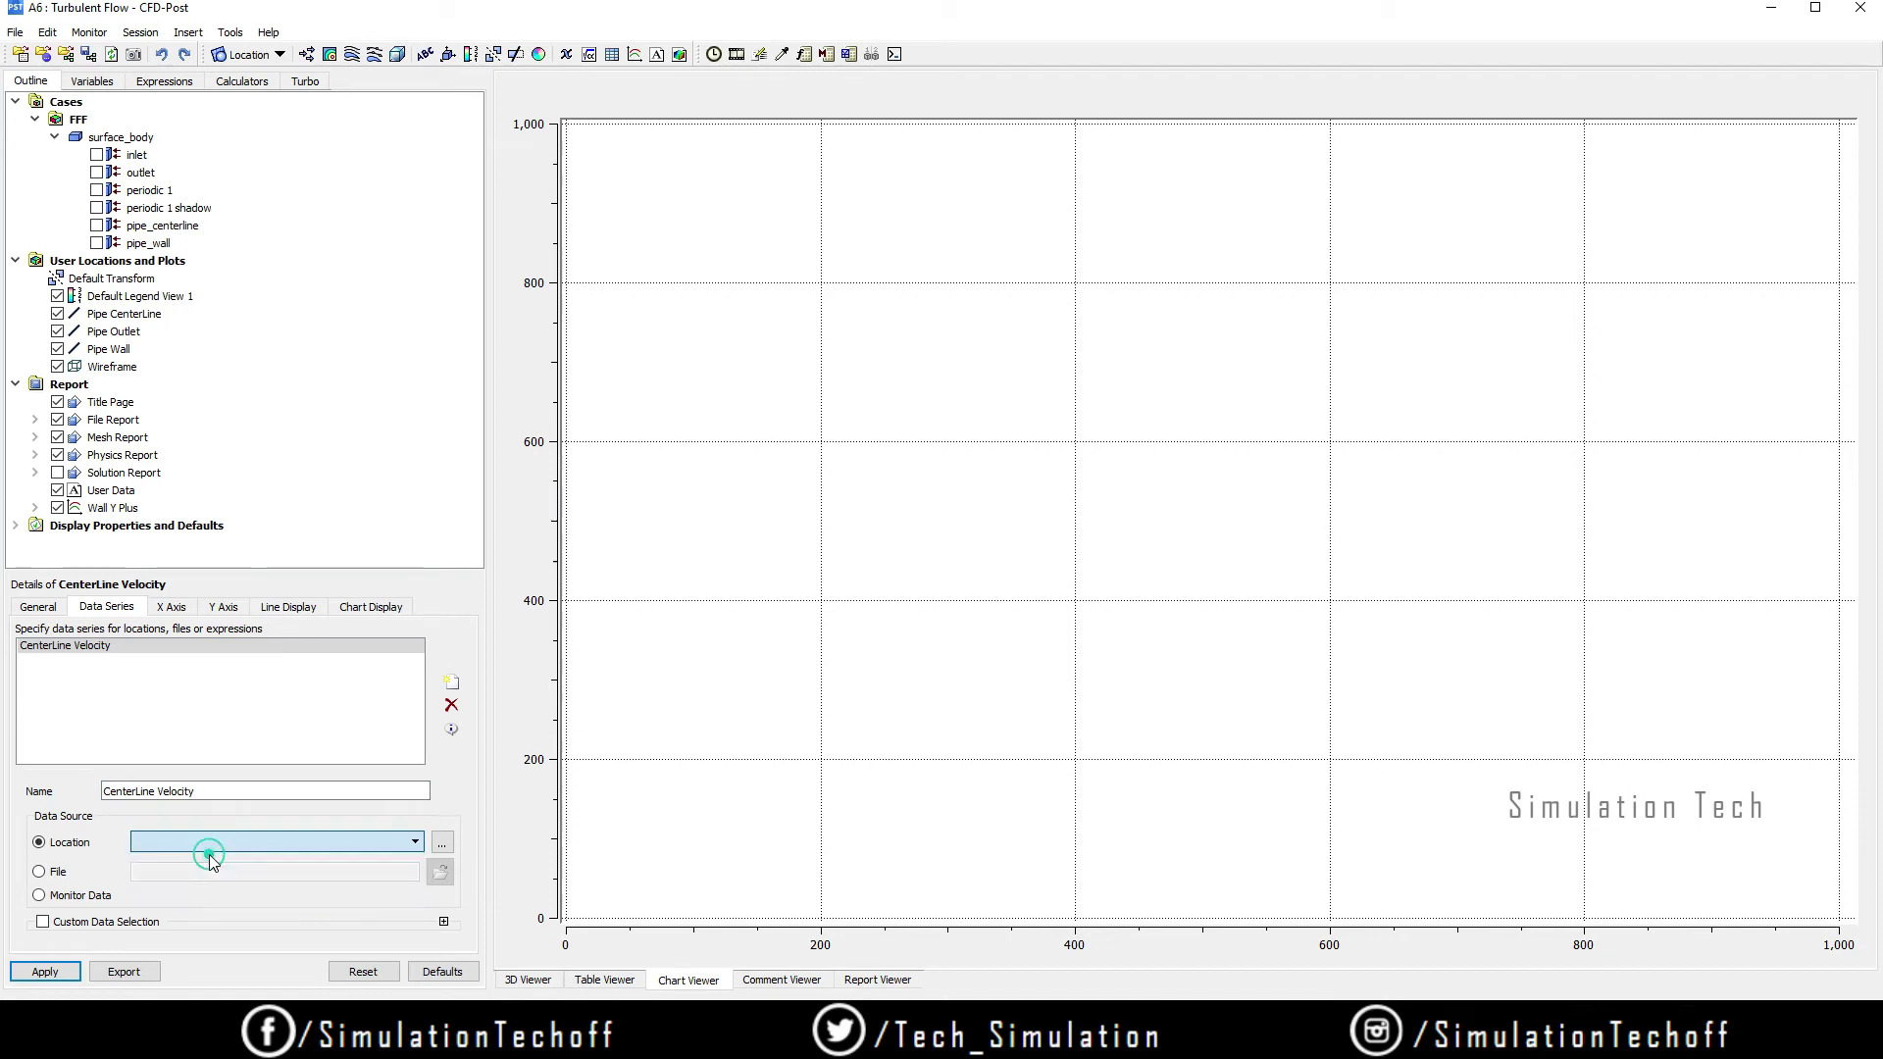
Step: Plot the CenterLine Velocity chart with X on the X axis and Velocity u on the Y axis
{"action": "left_click", "coordinate": [177, 612]}
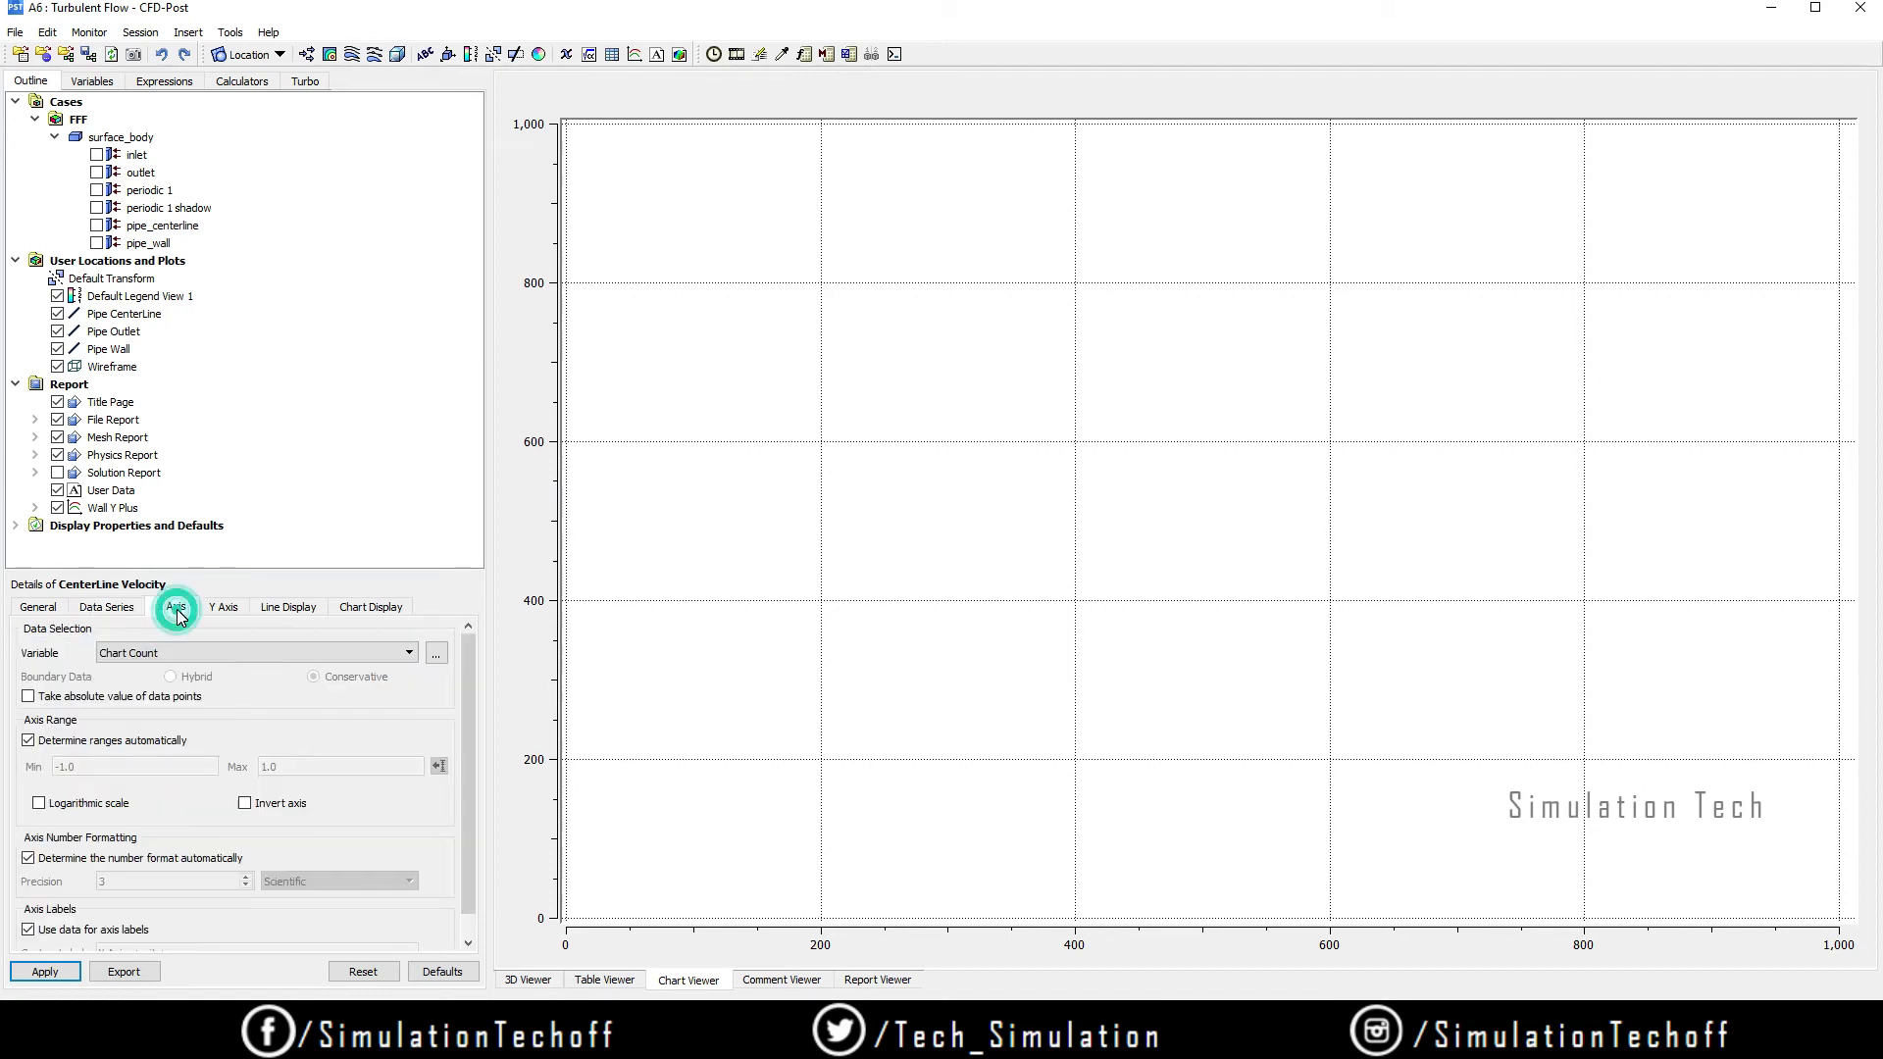
{"action": "left_click", "coordinate": [196, 652]}
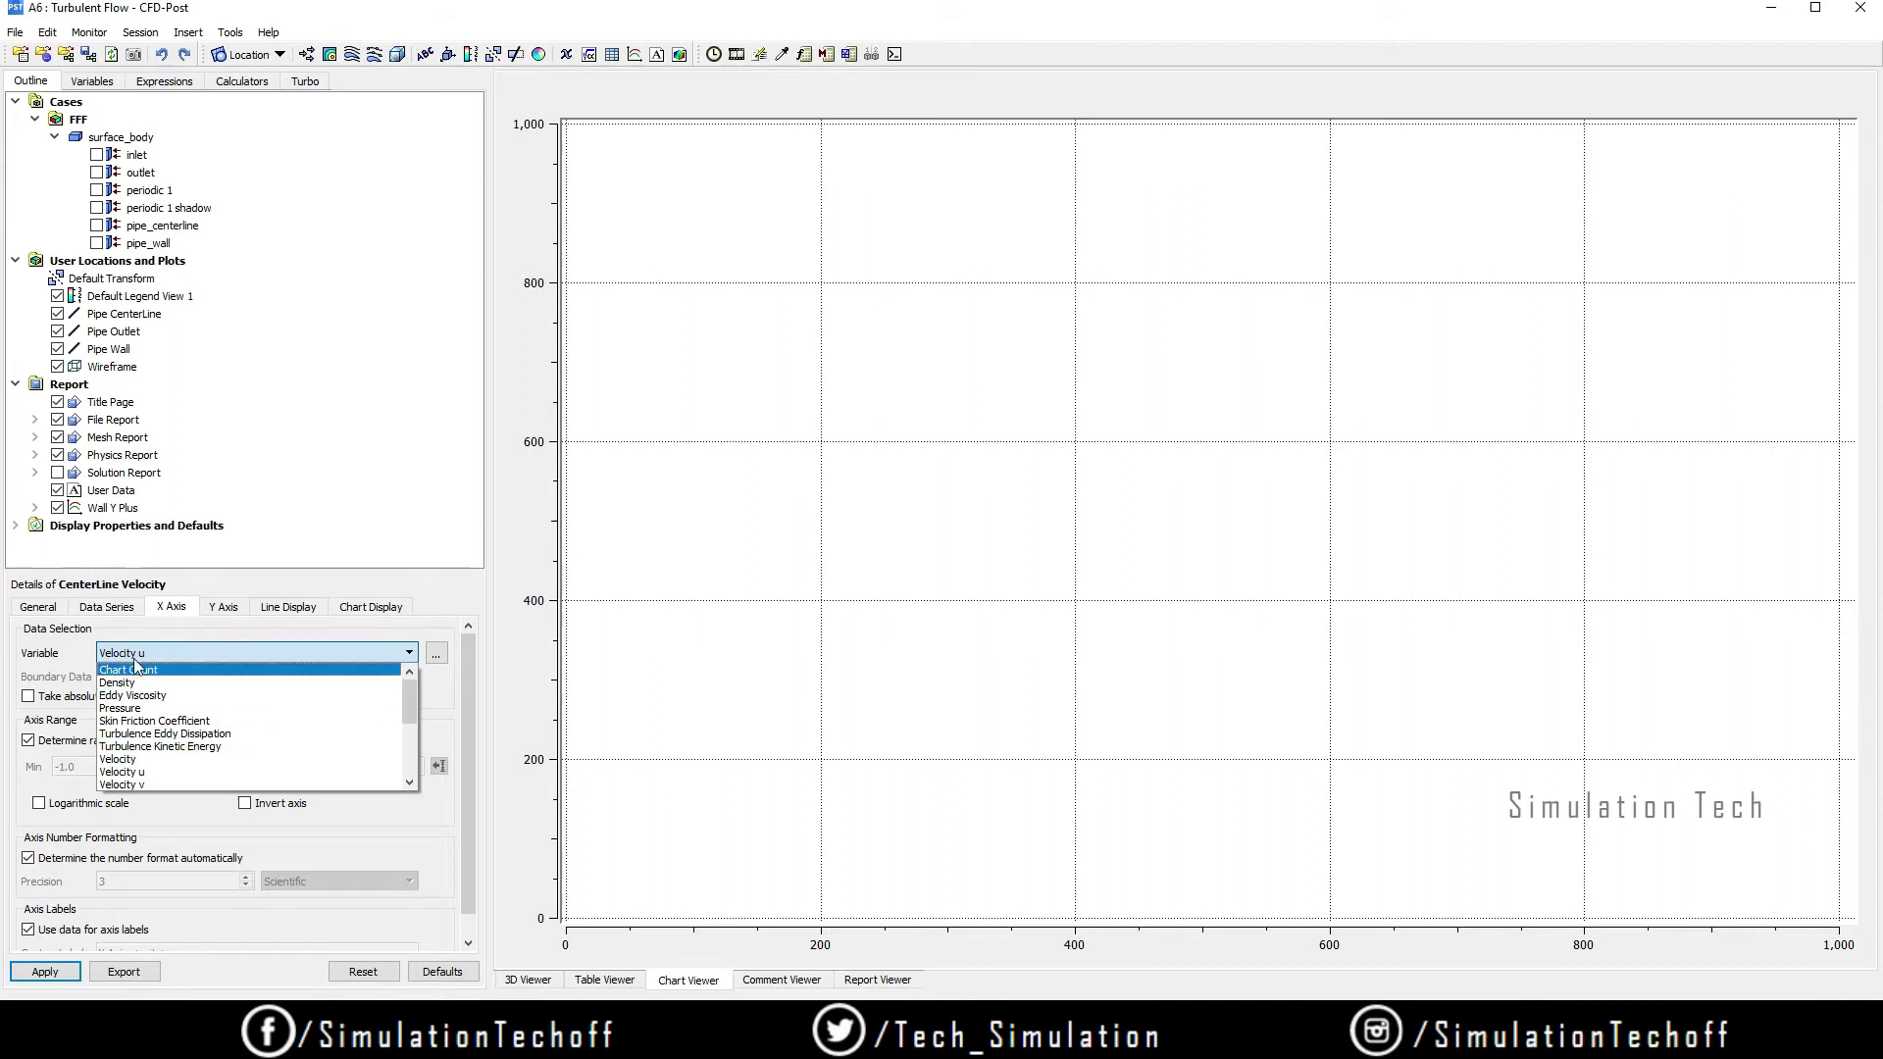
{"action": "scroll", "coordinate": [201, 771], "scroll_direction": "down", "scroll_amount": 10}
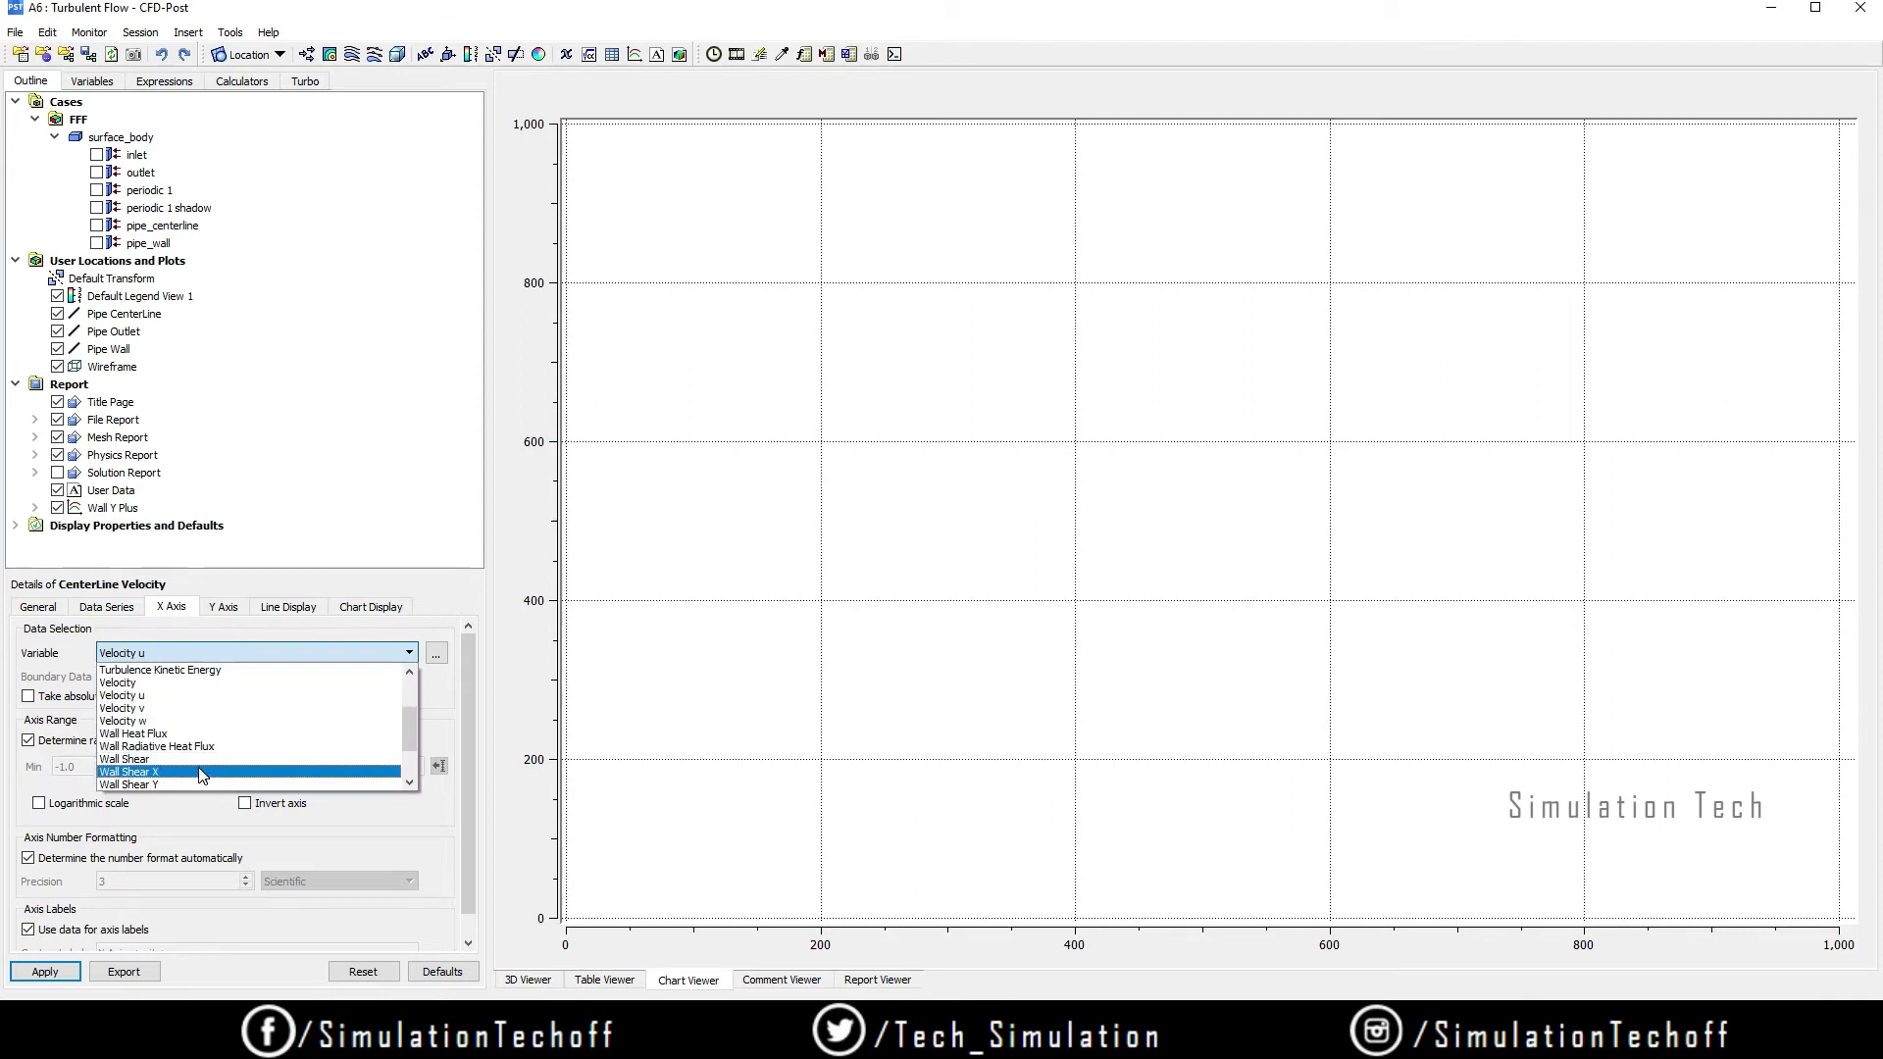
{"action": "left_click", "coordinate": [196, 747]}
{"action": "left_click", "coordinate": [221, 606]}
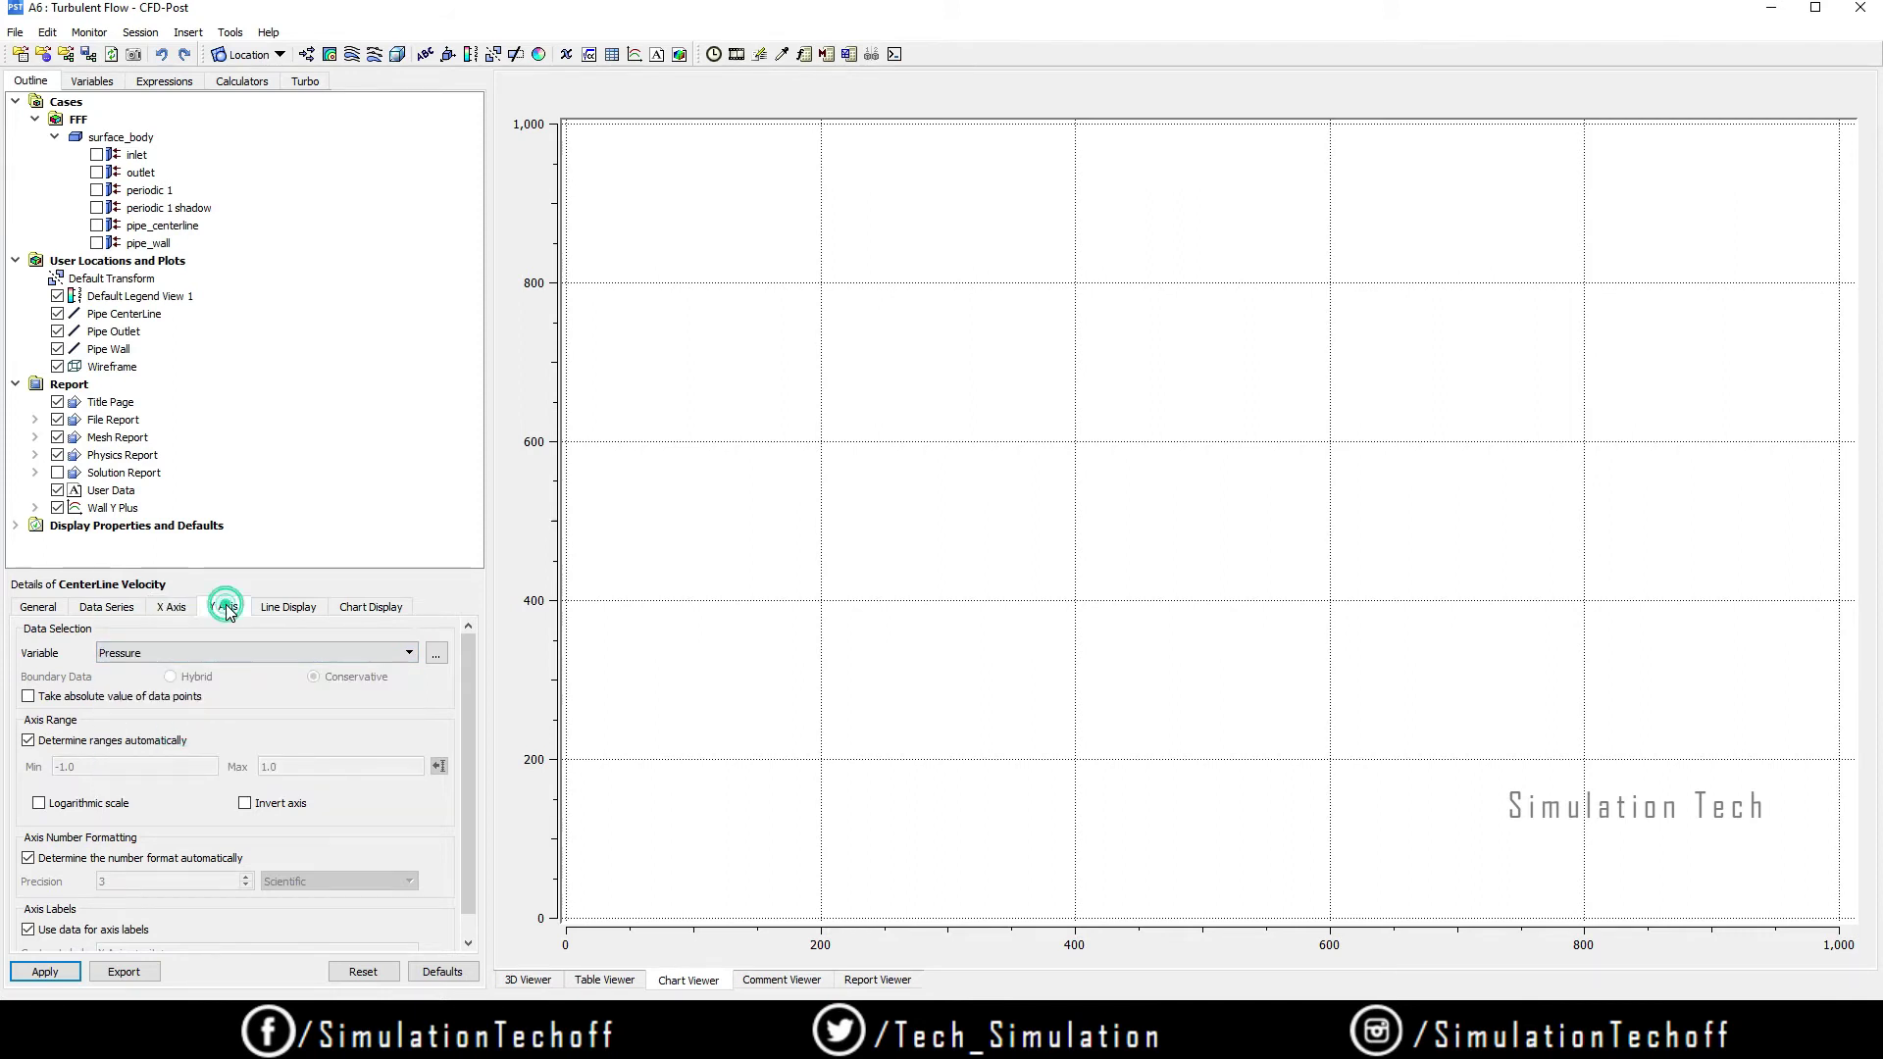
{"action": "left_click", "coordinate": [244, 653]}
{"action": "left_click", "coordinate": [246, 755]}
{"action": "left_click", "coordinate": [45, 972]}
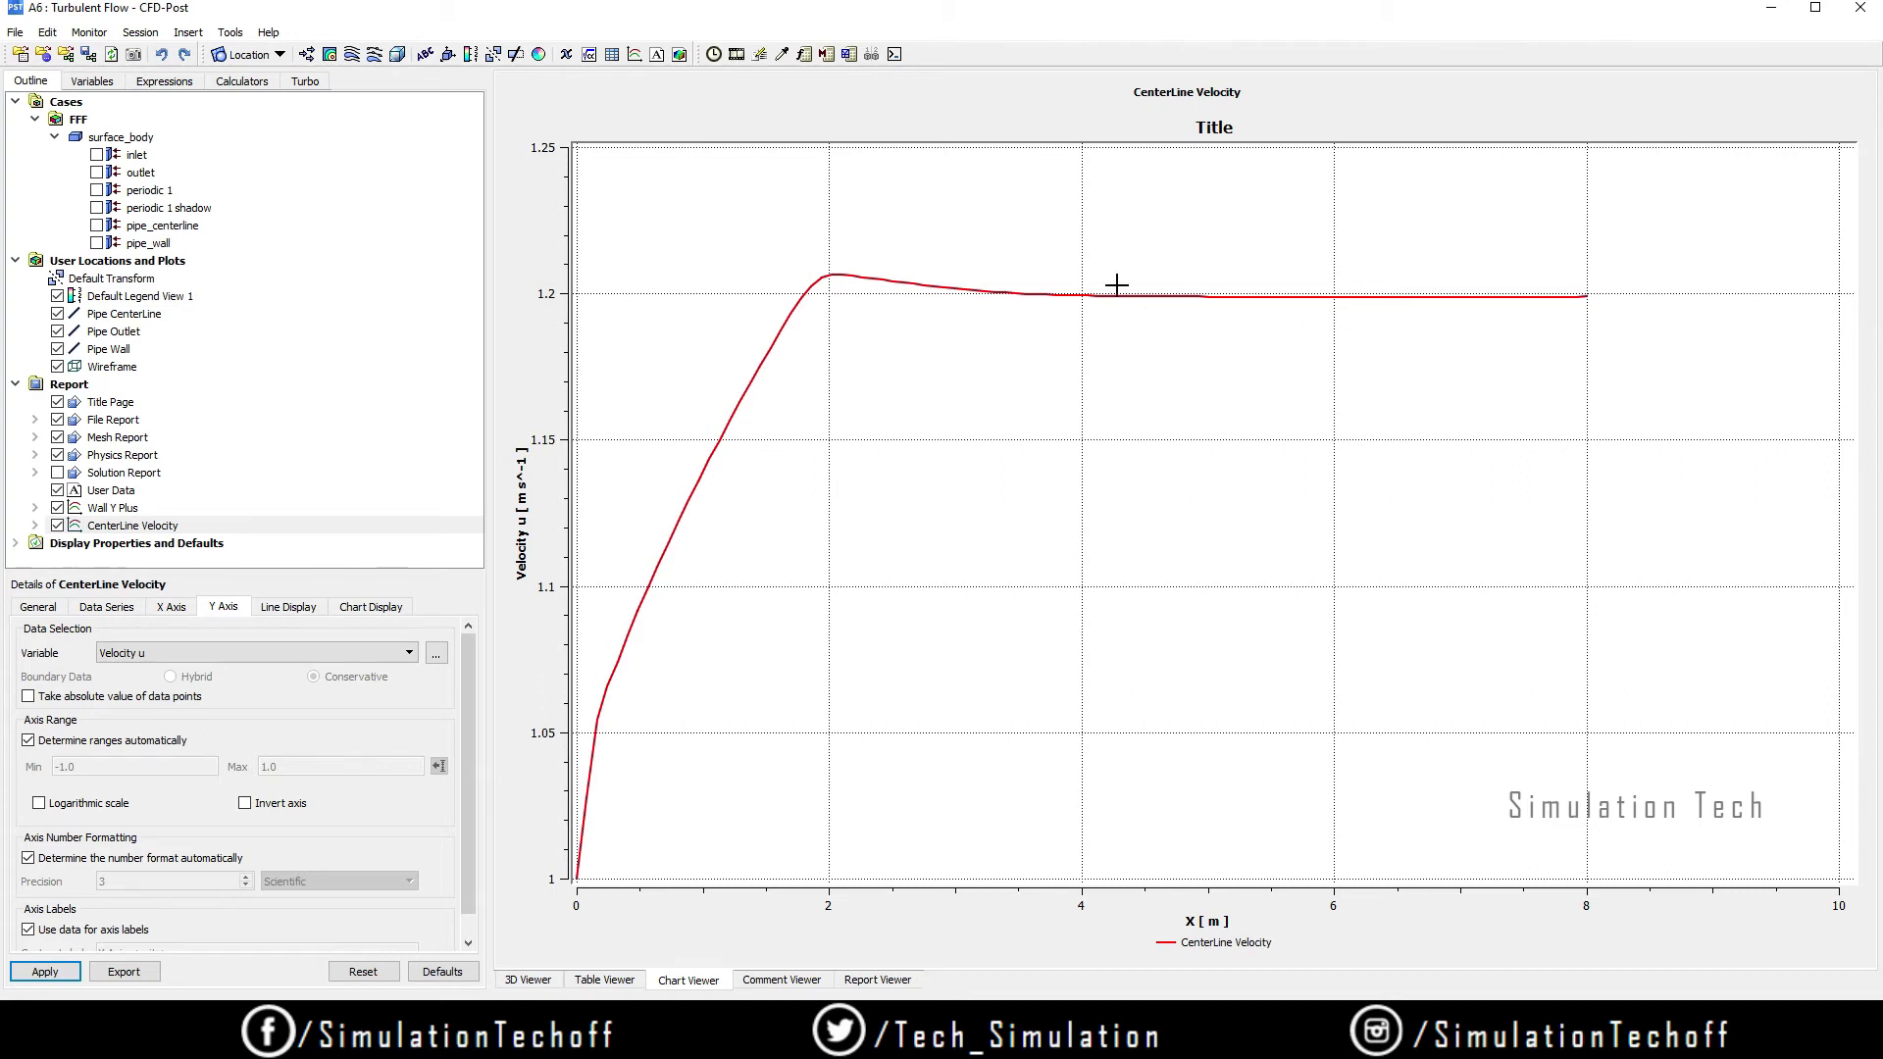
Step: Insert a third chart named "Co efficient of Skin Friction"
{"action": "left_click", "coordinate": [636, 56]}
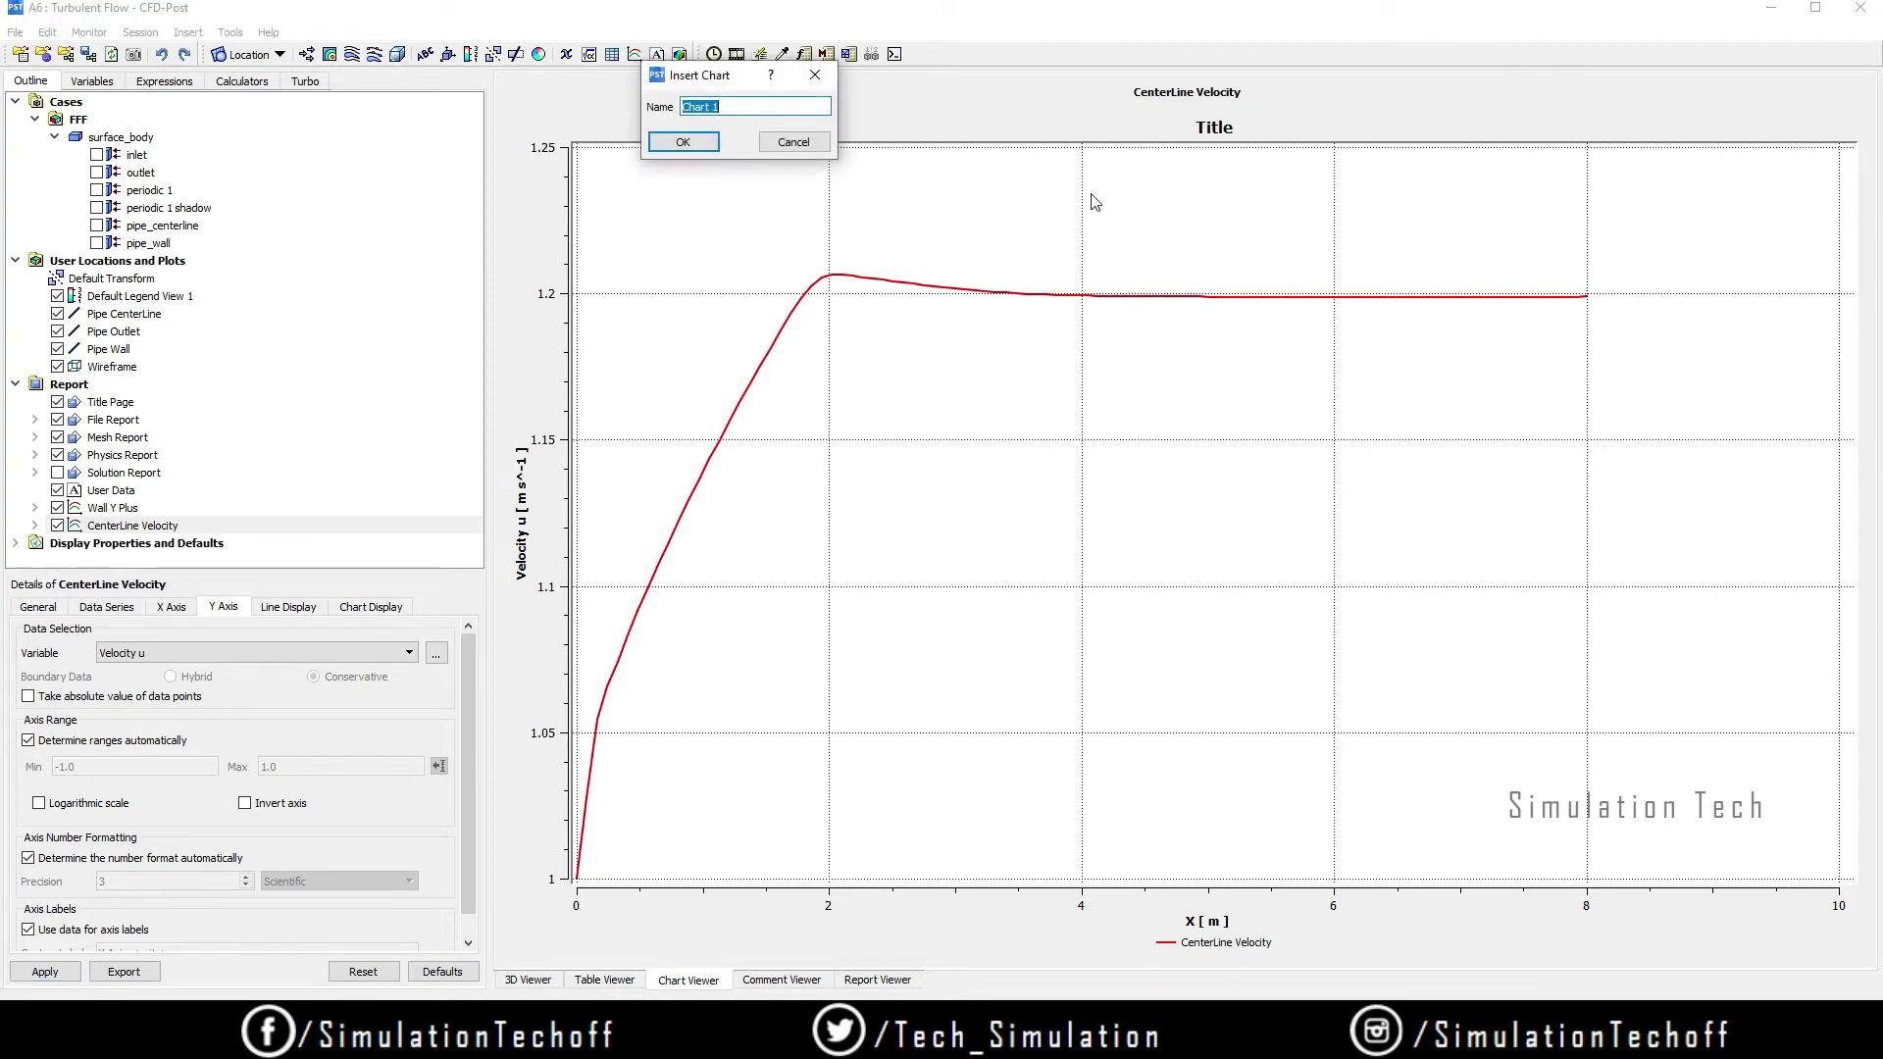
{"action": "type", "text": "Co efficient of S"}
{"action": "type", "text": "kin Friction"}
{"action": "left_click", "coordinate": [682, 143]}
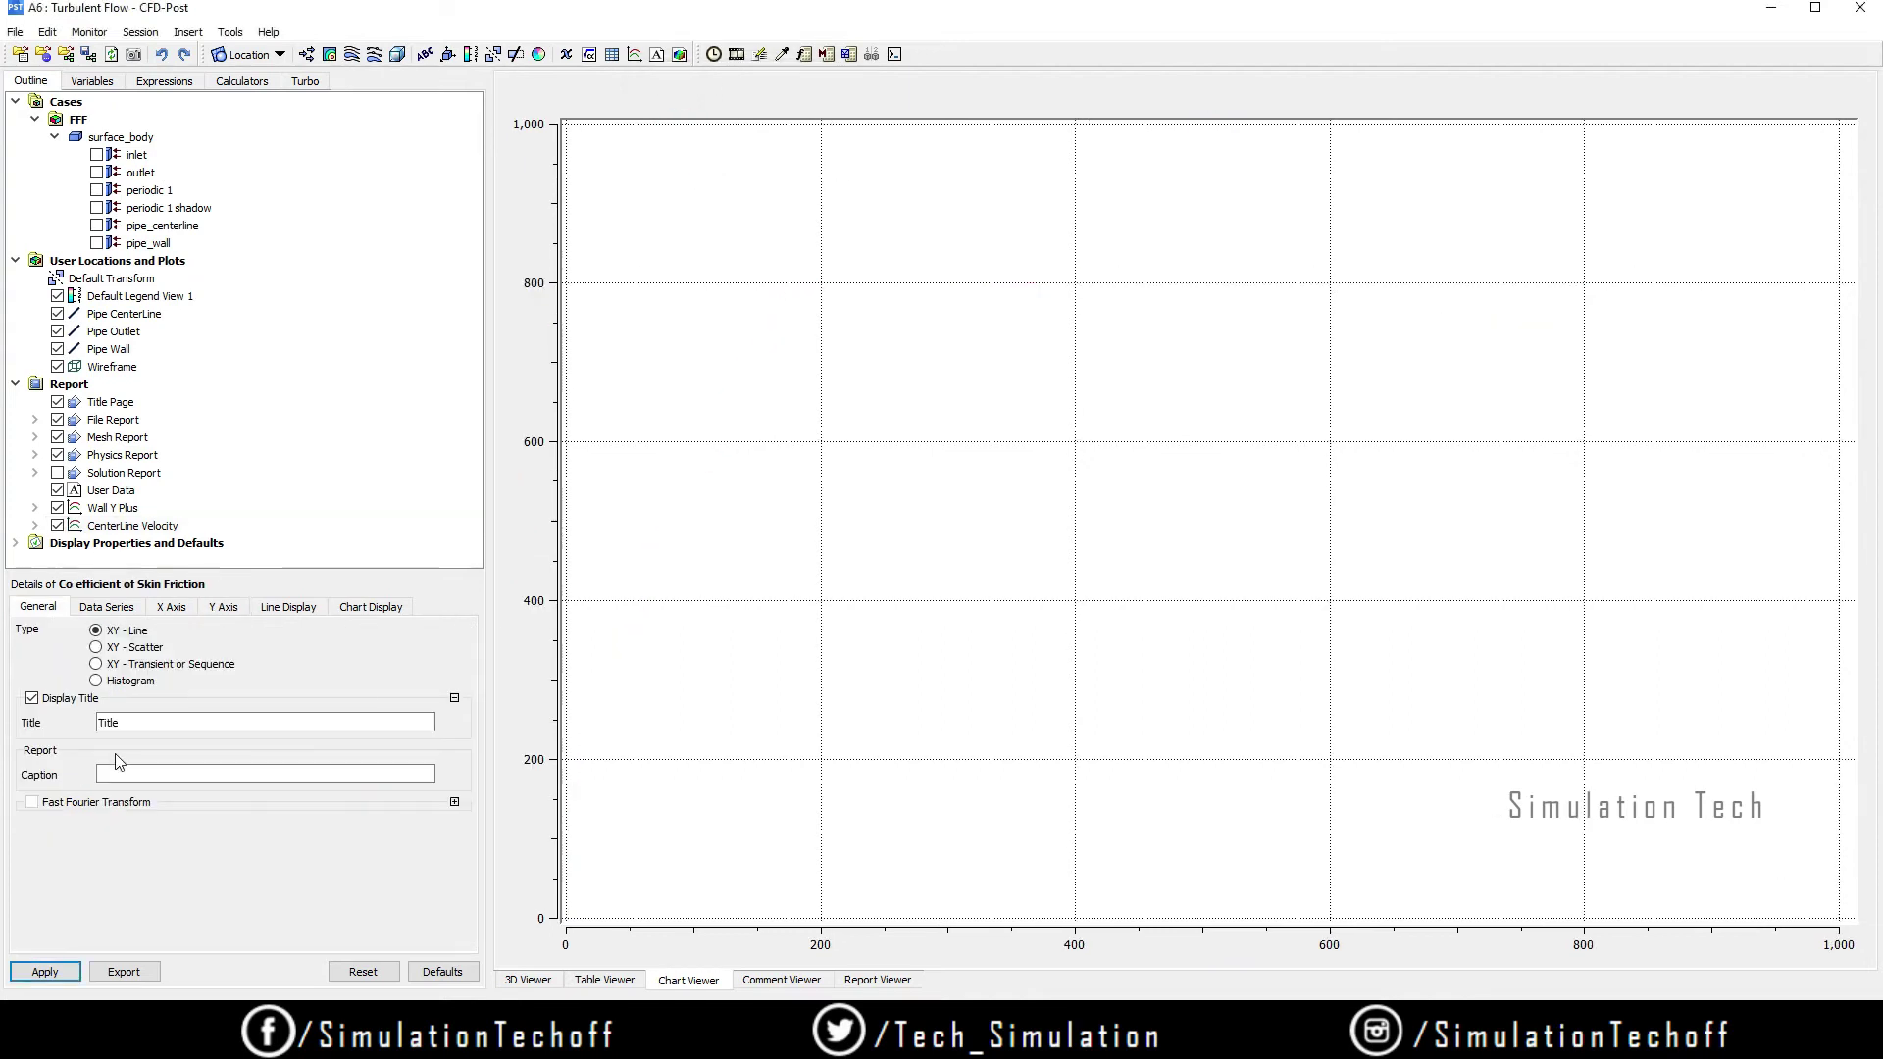
Step: Name the third chart's data series "Skin Friction CoEfficient" and use the Pipe Wall line as its location
{"action": "left_click", "coordinate": [107, 607]}
{"action": "triple_click", "coordinate": [189, 790]}
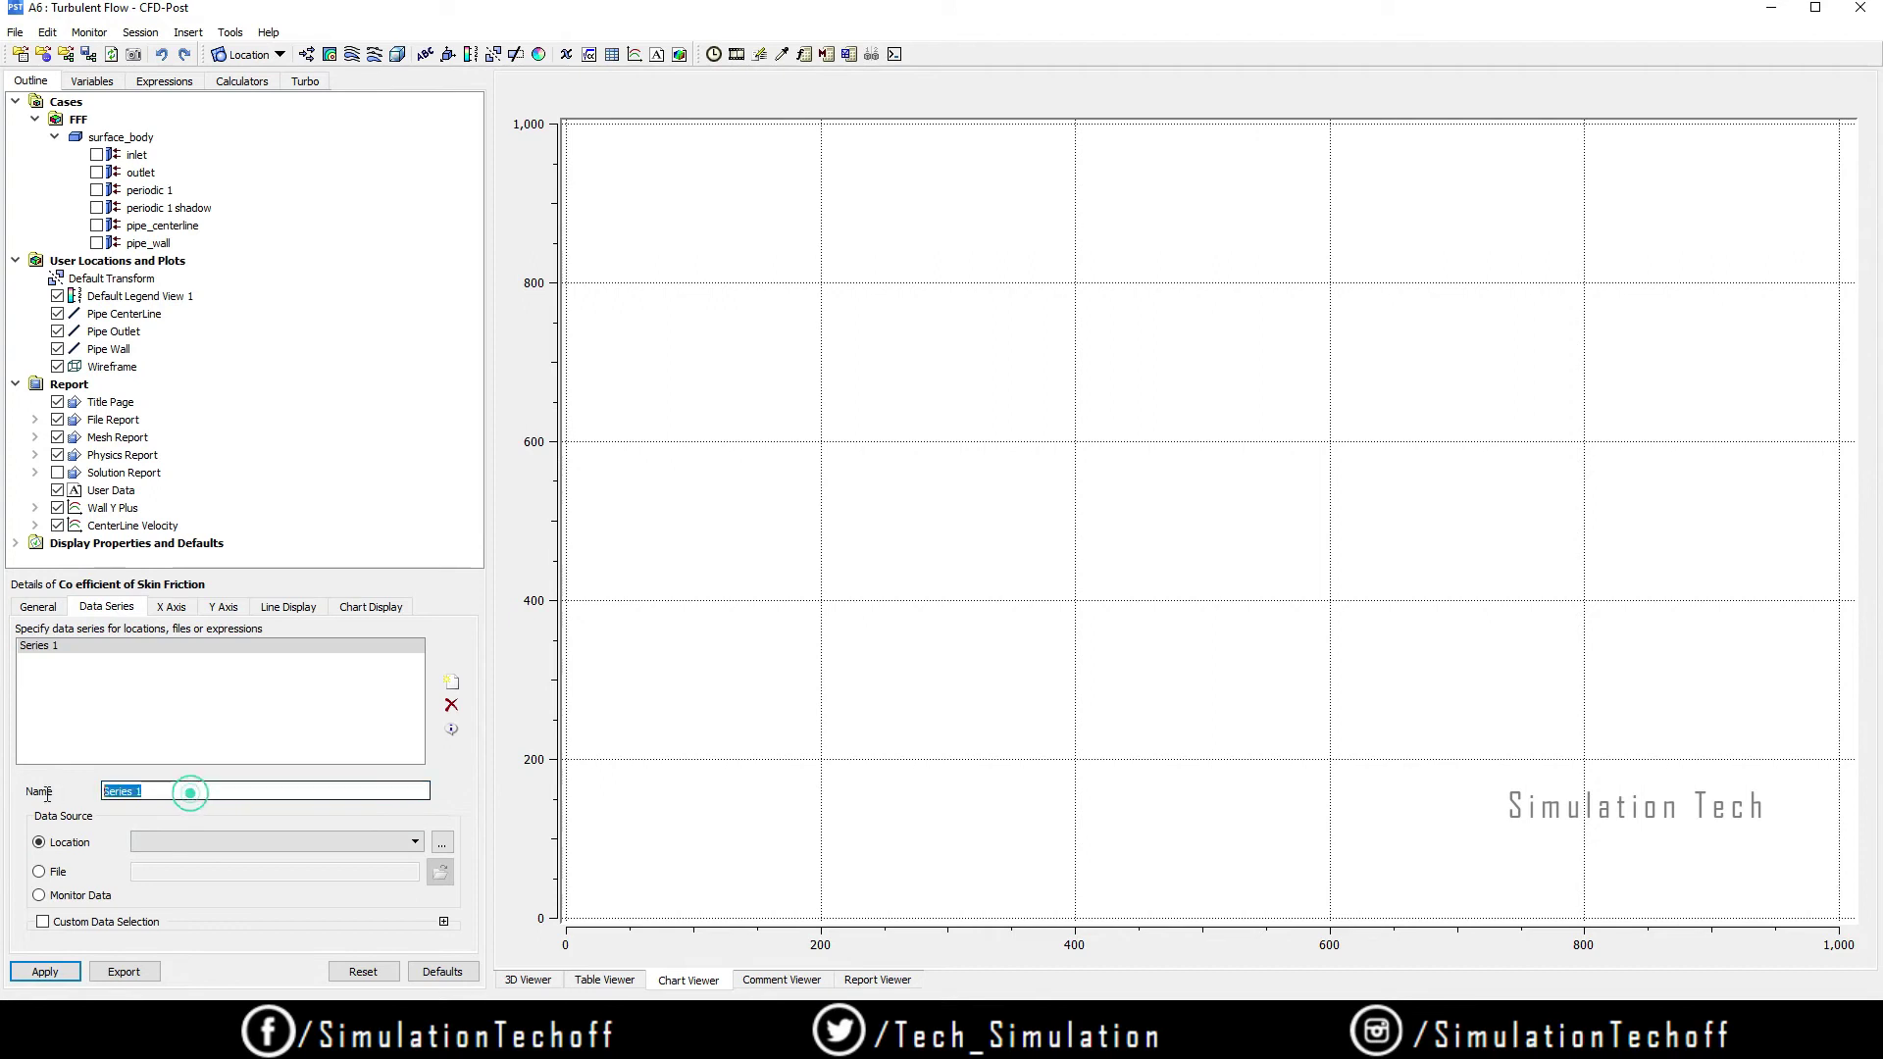
{"action": "type", "text": "Skin"}
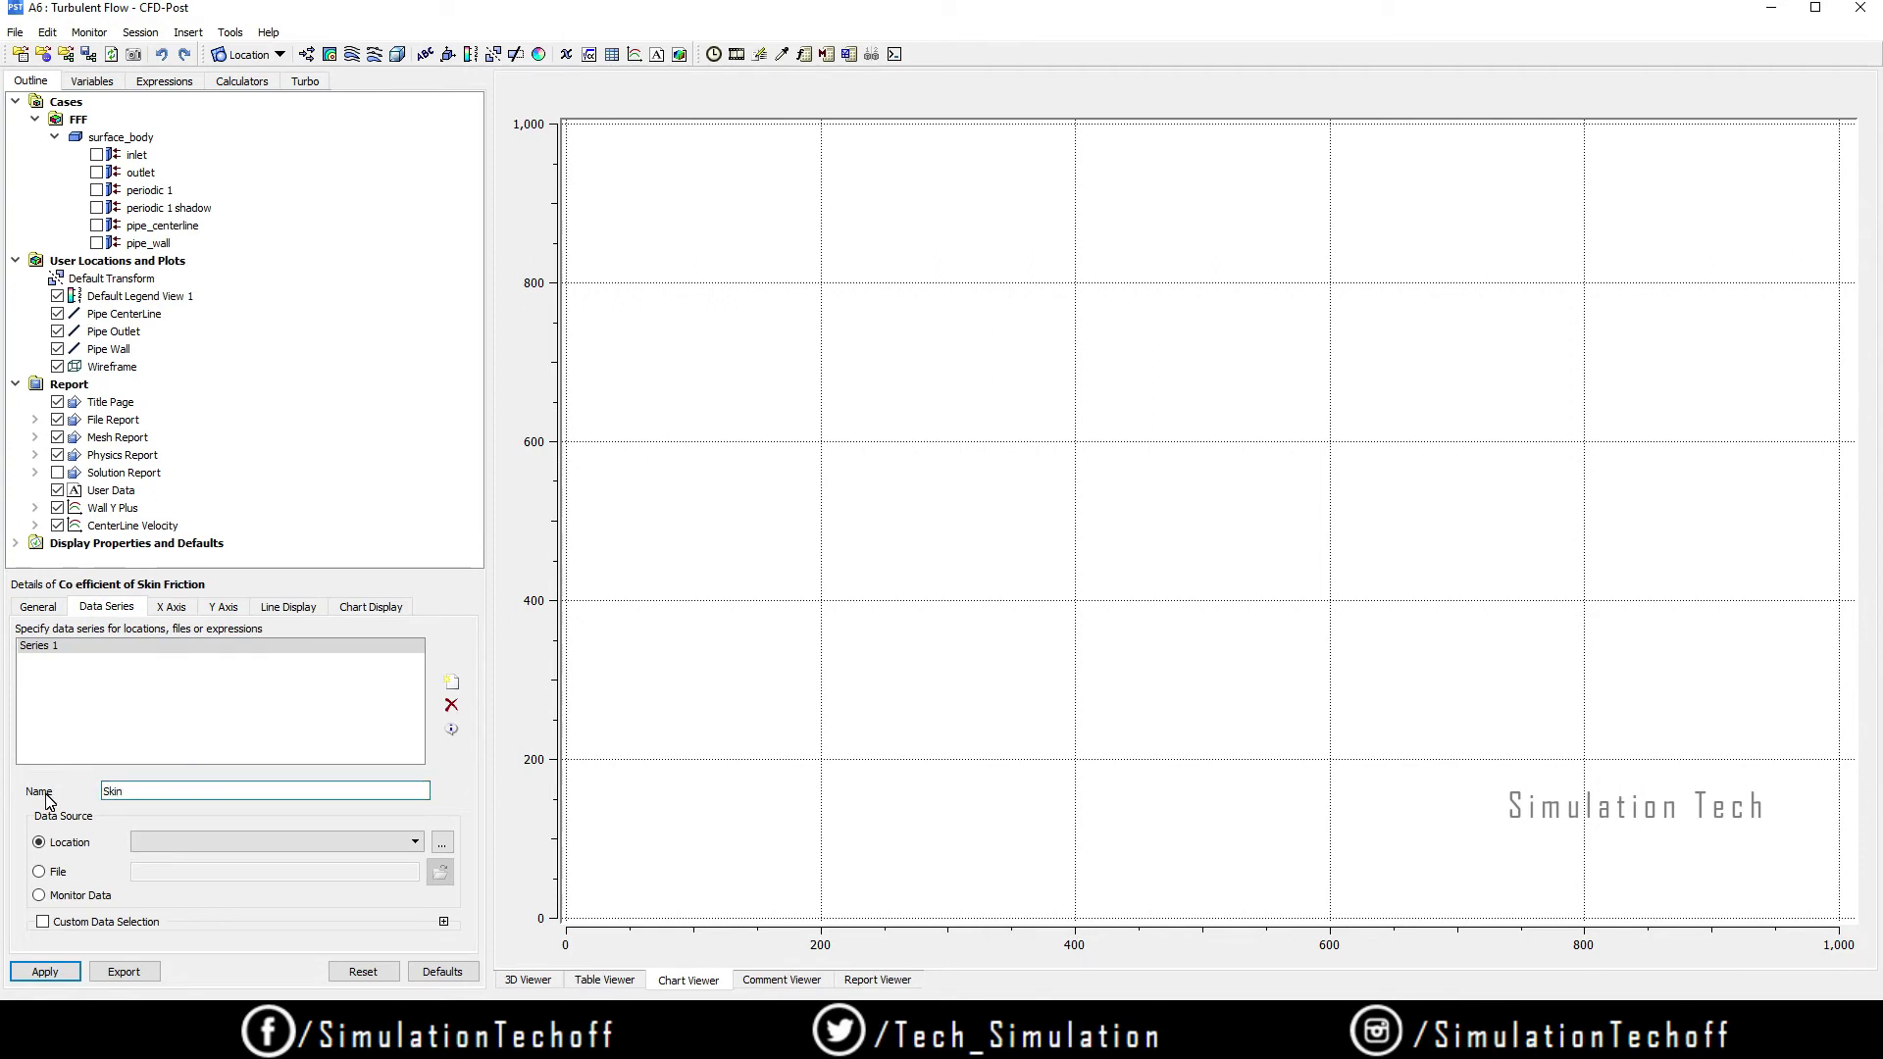
{"action": "type", "text": " Fric"}
{"action": "type", "text": "Efficient"}
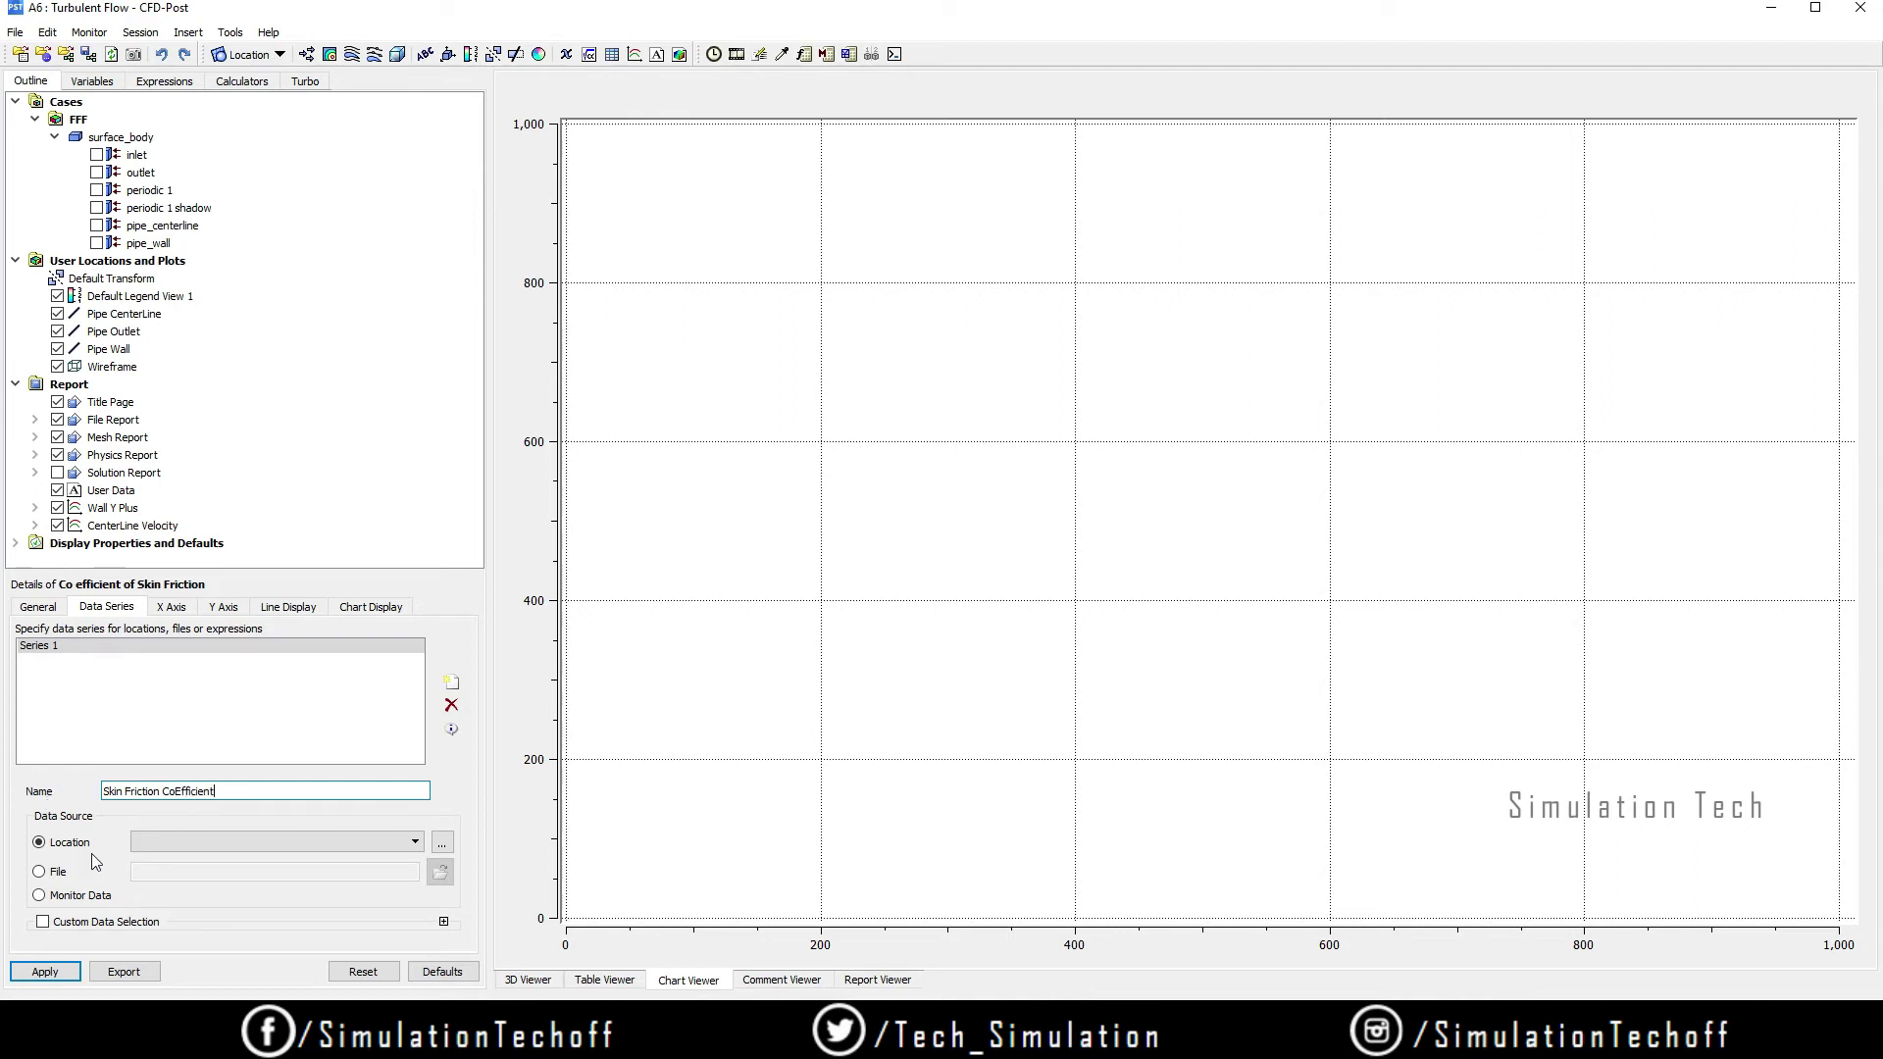
{"action": "left_click", "coordinate": [210, 843]}
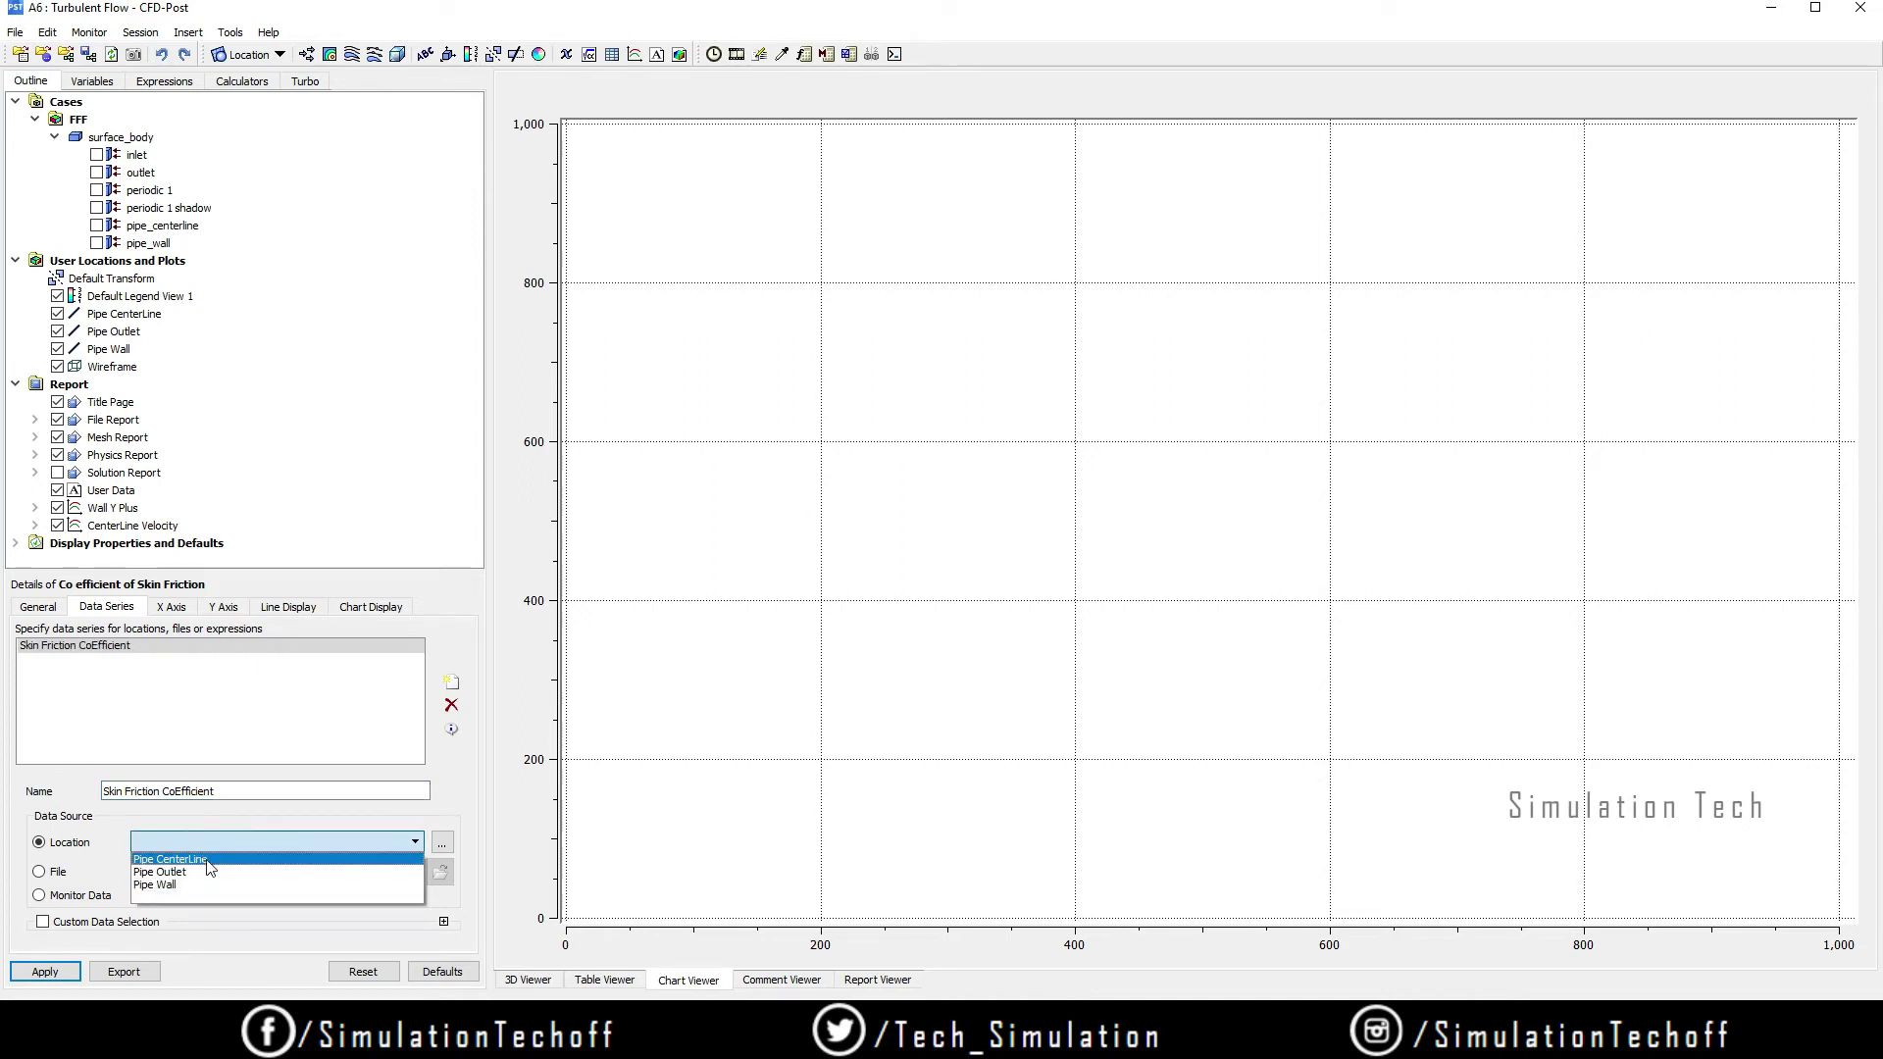
{"action": "left_click", "coordinate": [223, 884]}
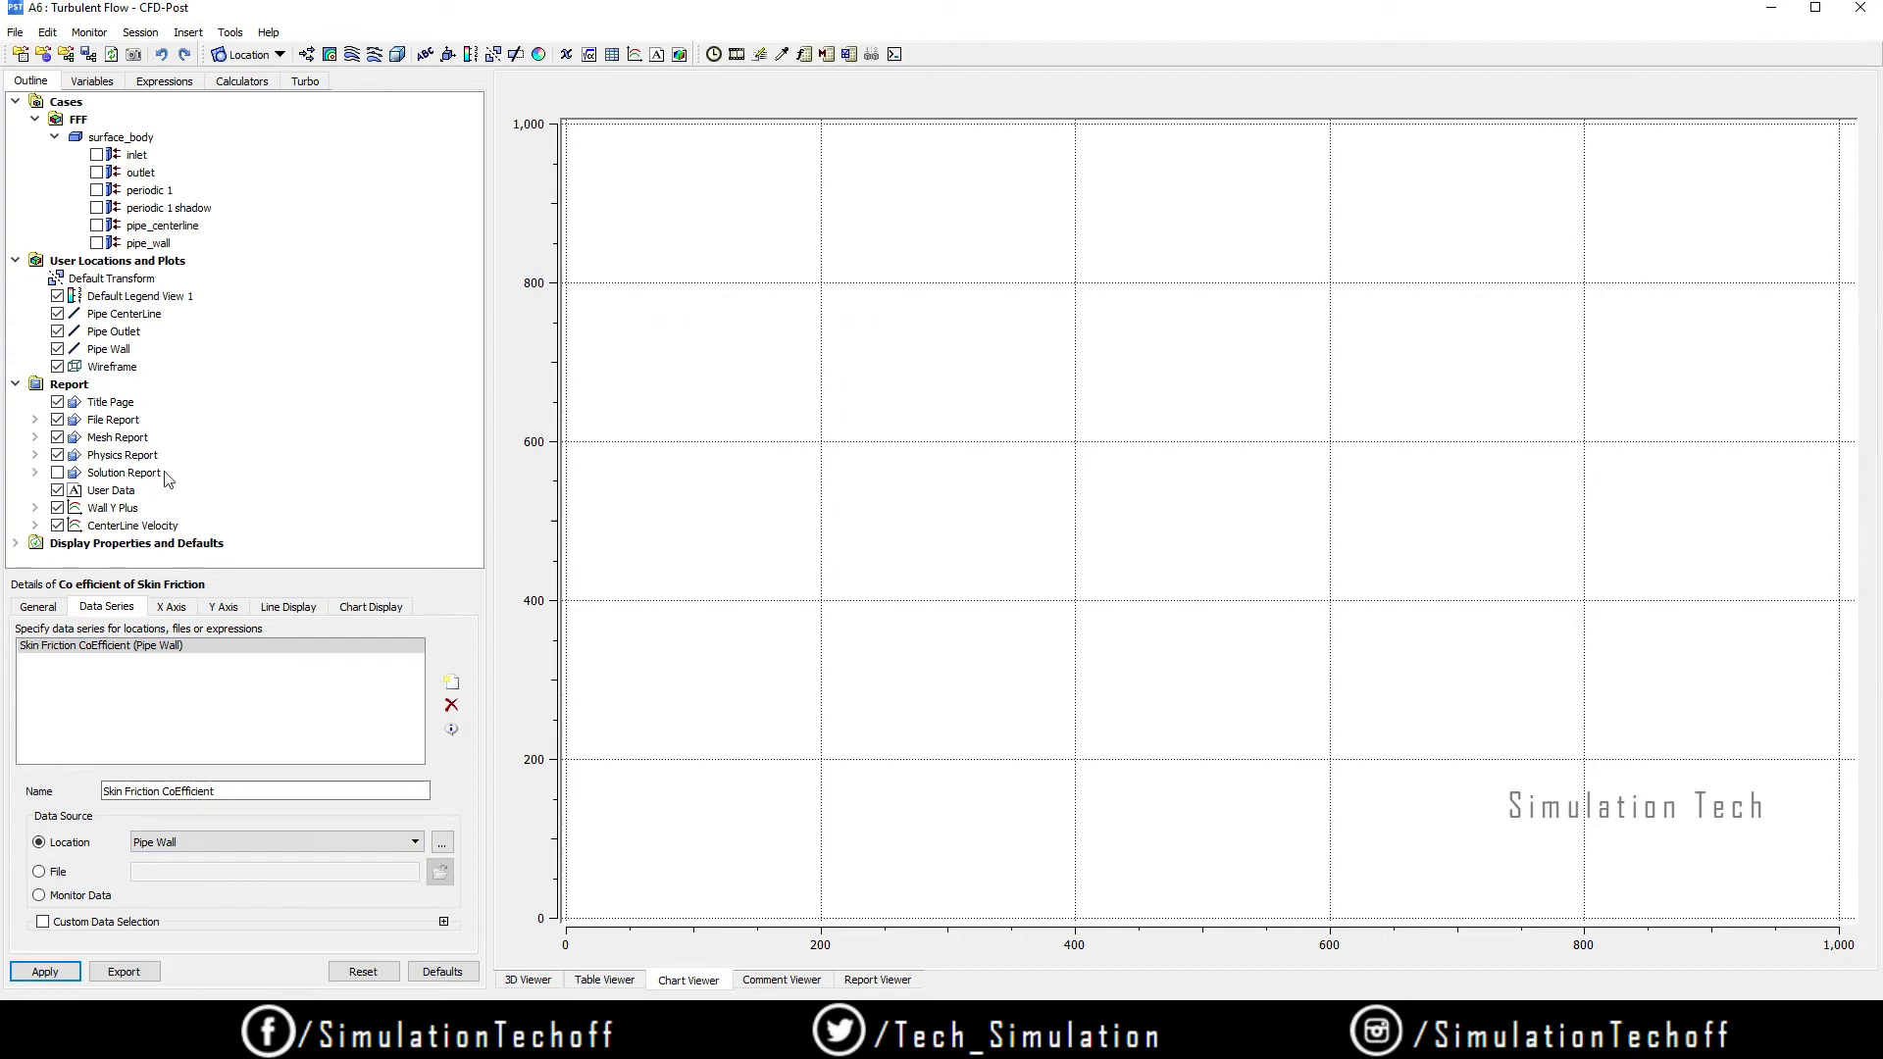
Step: Plot the Co efficient of Skin Friction chart with X on the X axis and Skin Friction Coefficient on the Y axis
{"action": "left_click", "coordinate": [177, 613]}
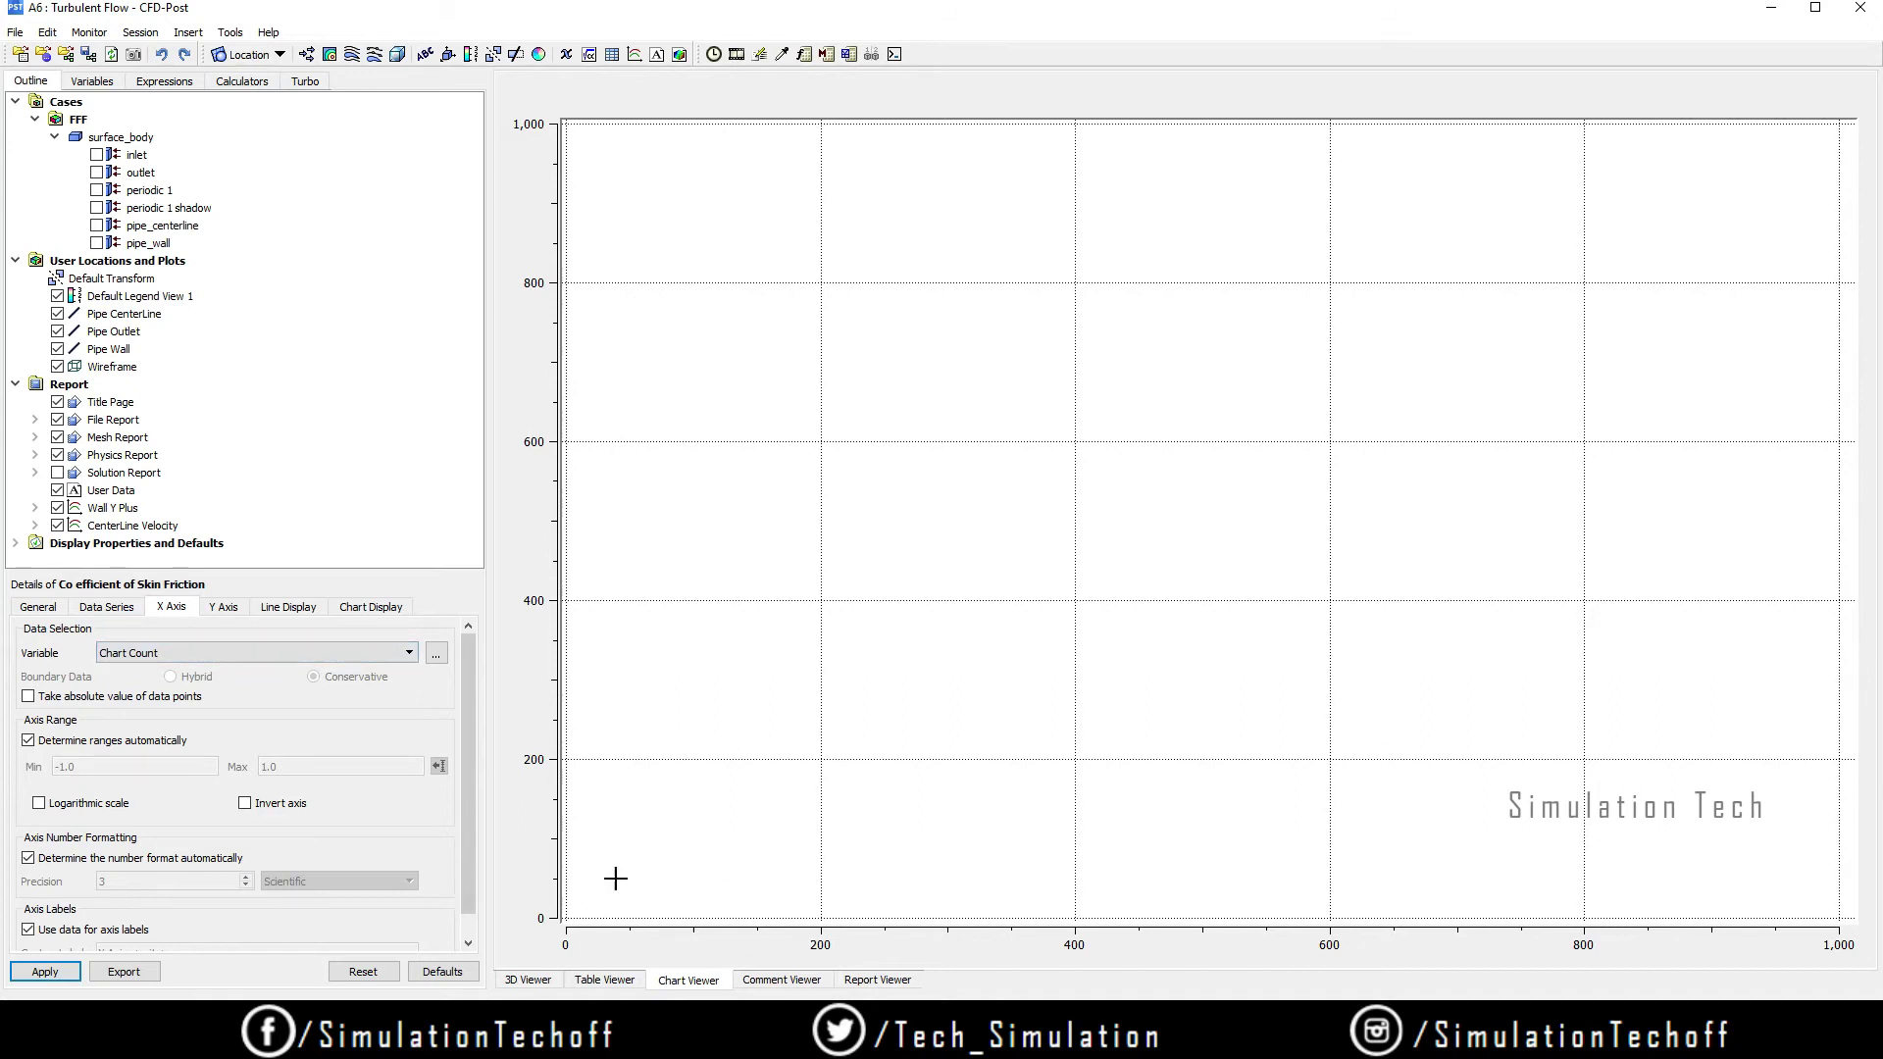
{"action": "left_click", "coordinate": [196, 653]}
{"action": "scroll", "coordinate": [231, 716], "scroll_direction": "down", "scroll_amount": 10}
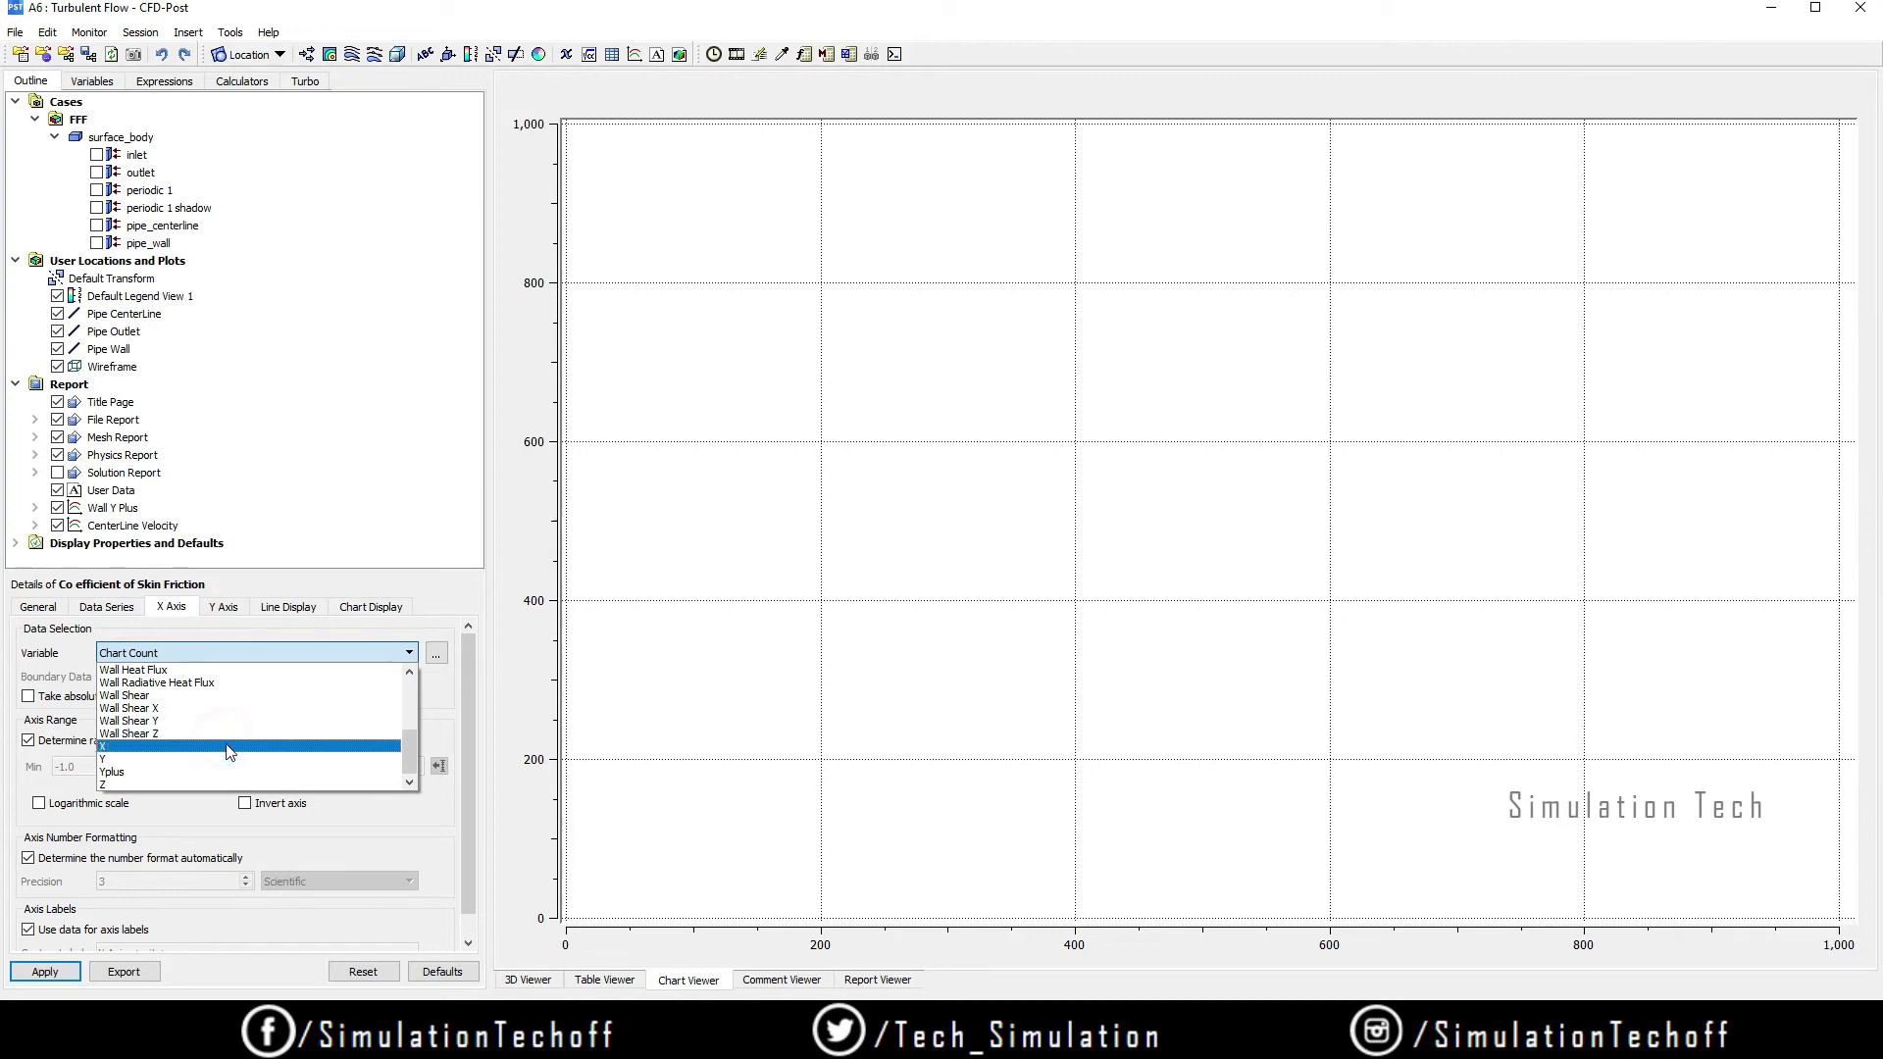
{"action": "left_click", "coordinate": [224, 746]}
{"action": "left_click", "coordinate": [224, 607]}
{"action": "left_click", "coordinate": [252, 652]}
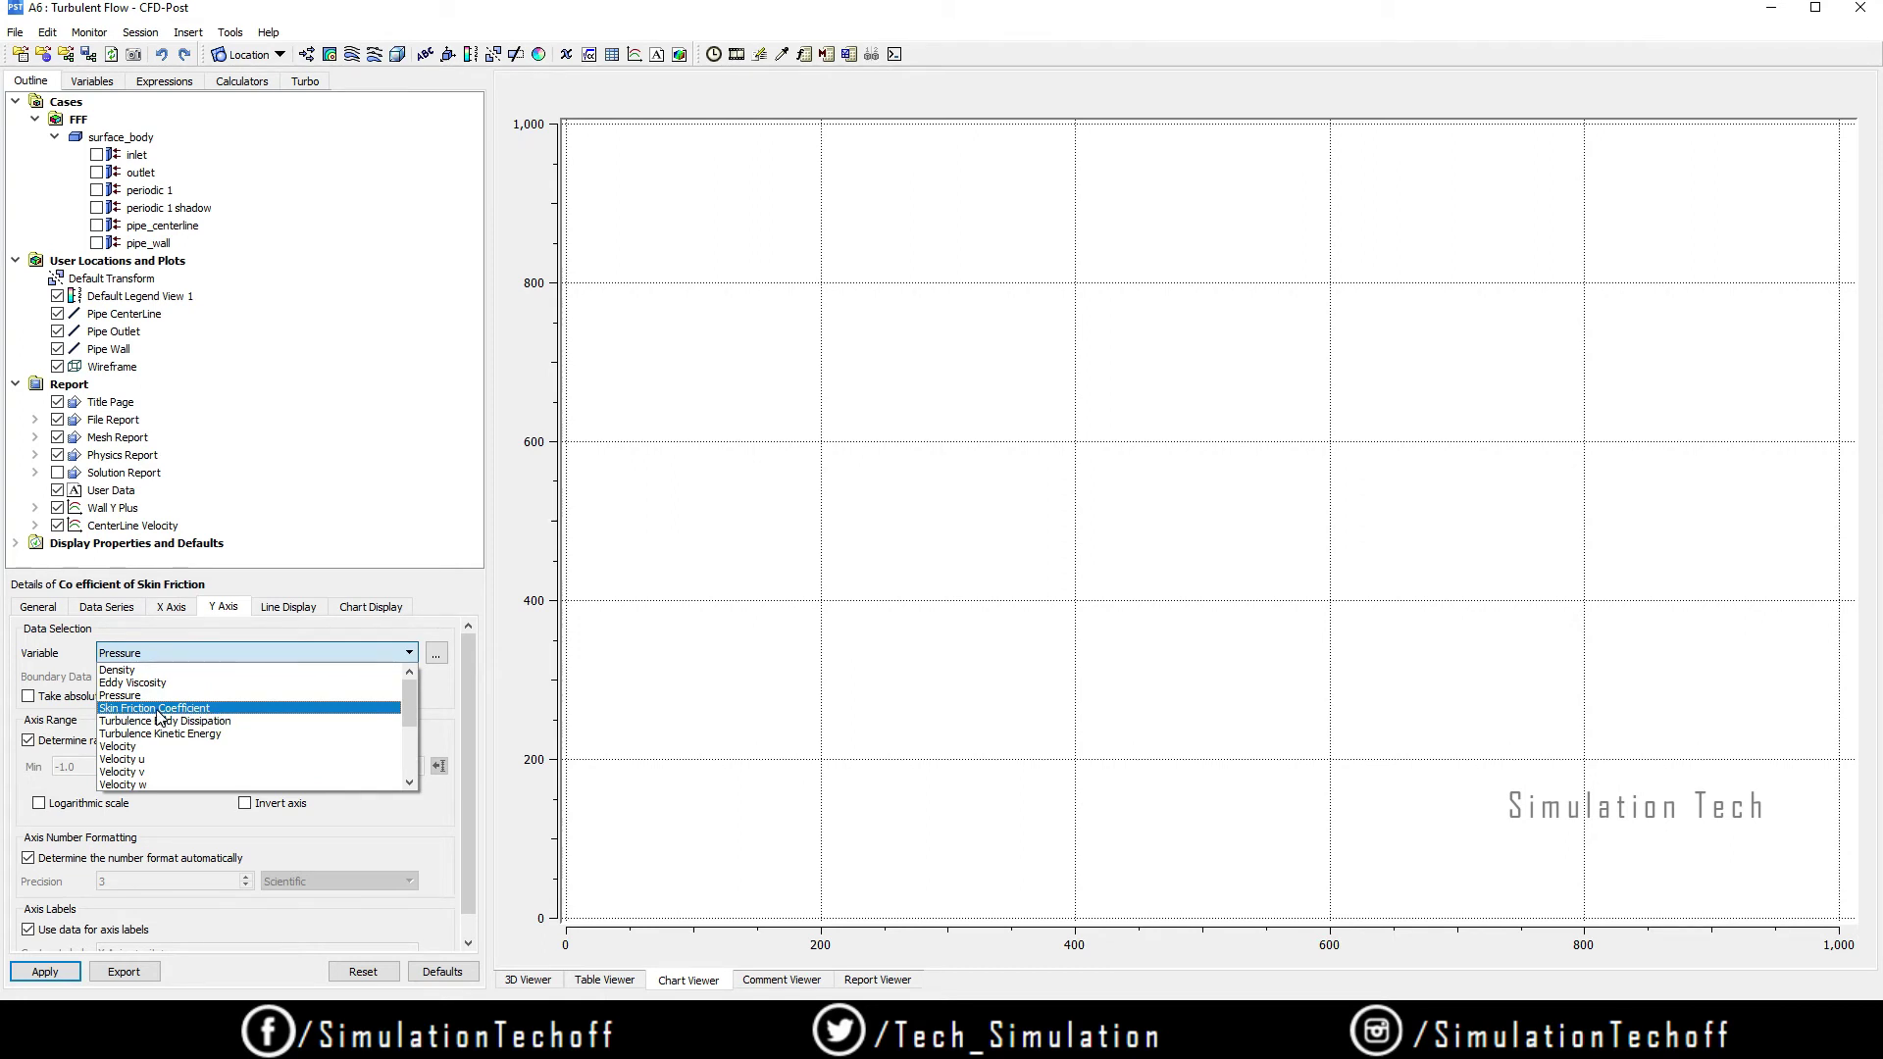
{"action": "left_click", "coordinate": [237, 707]}
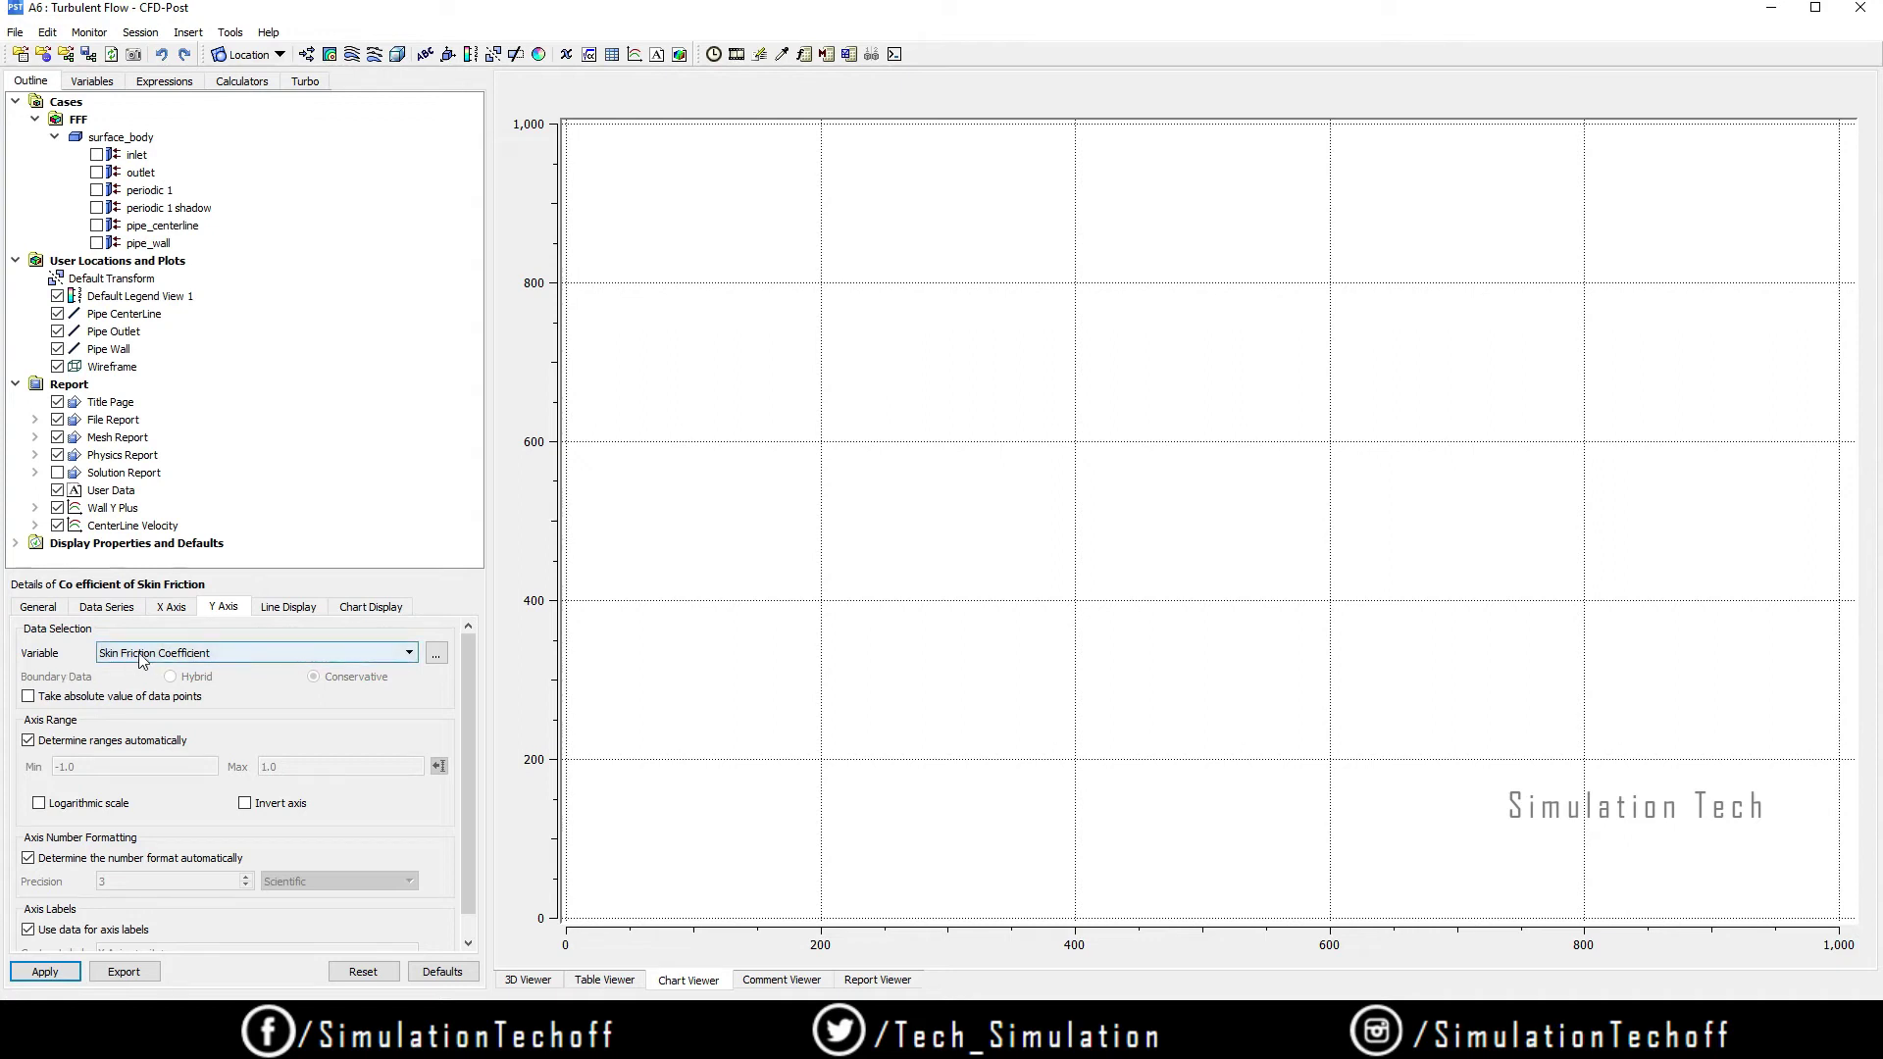
{"action": "left_click", "coordinate": [46, 972]}
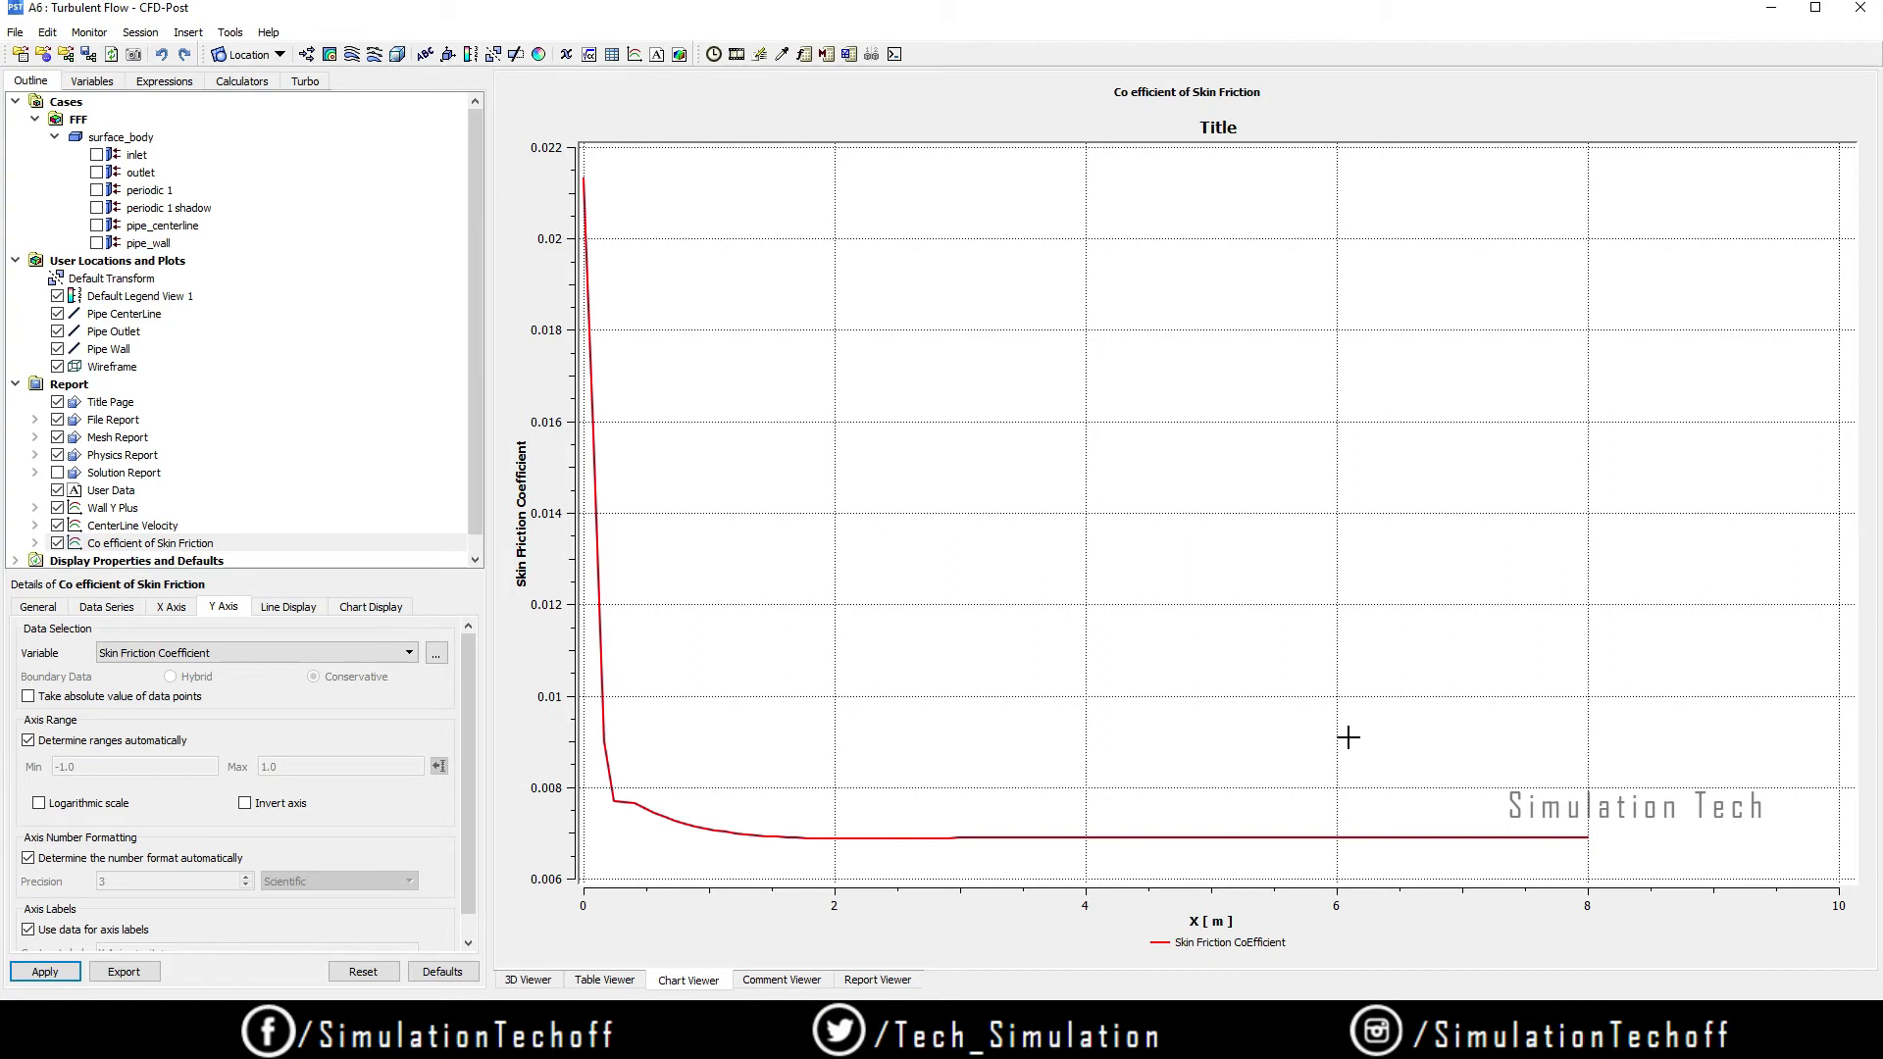
Step: Switch to Epic Pen and handwrite "Moody chart" over the skin friction plot
{"action": "key", "text": "super"}
{"action": "type", "text": "epic"}
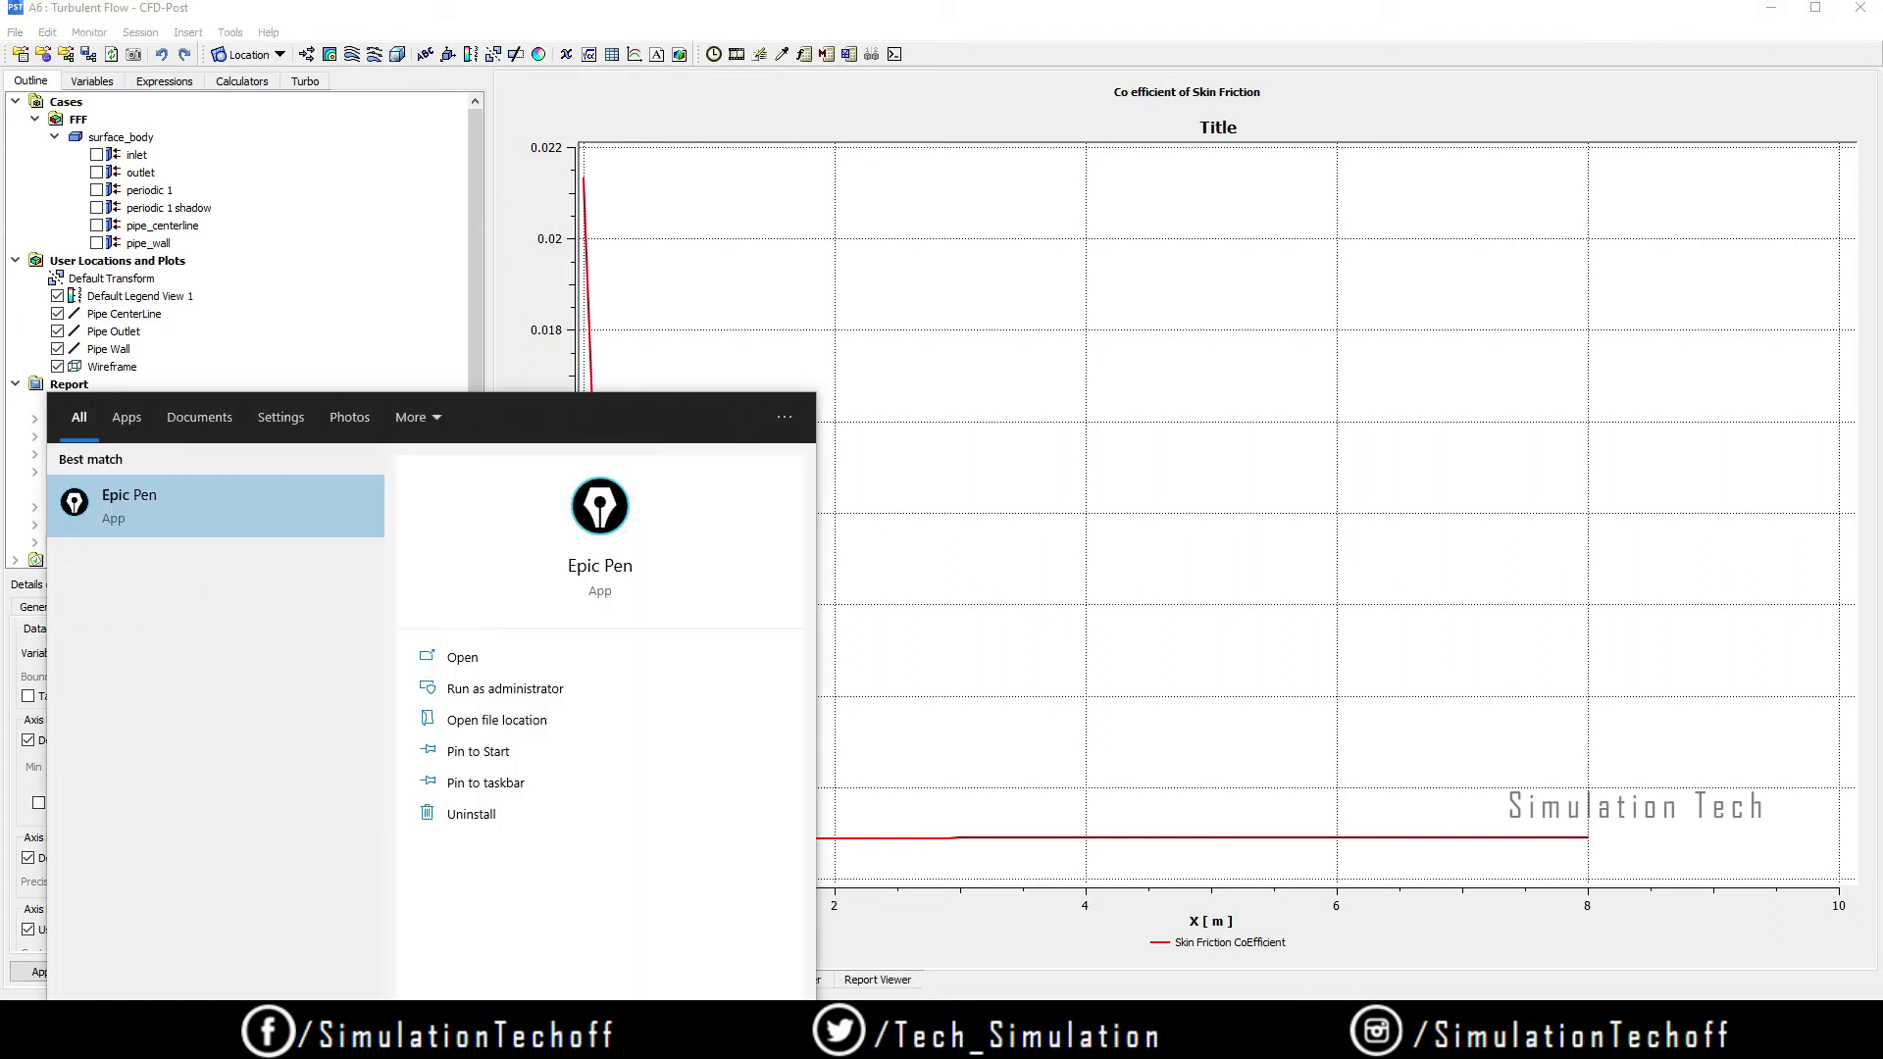
{"action": "key", "text": "Return"}
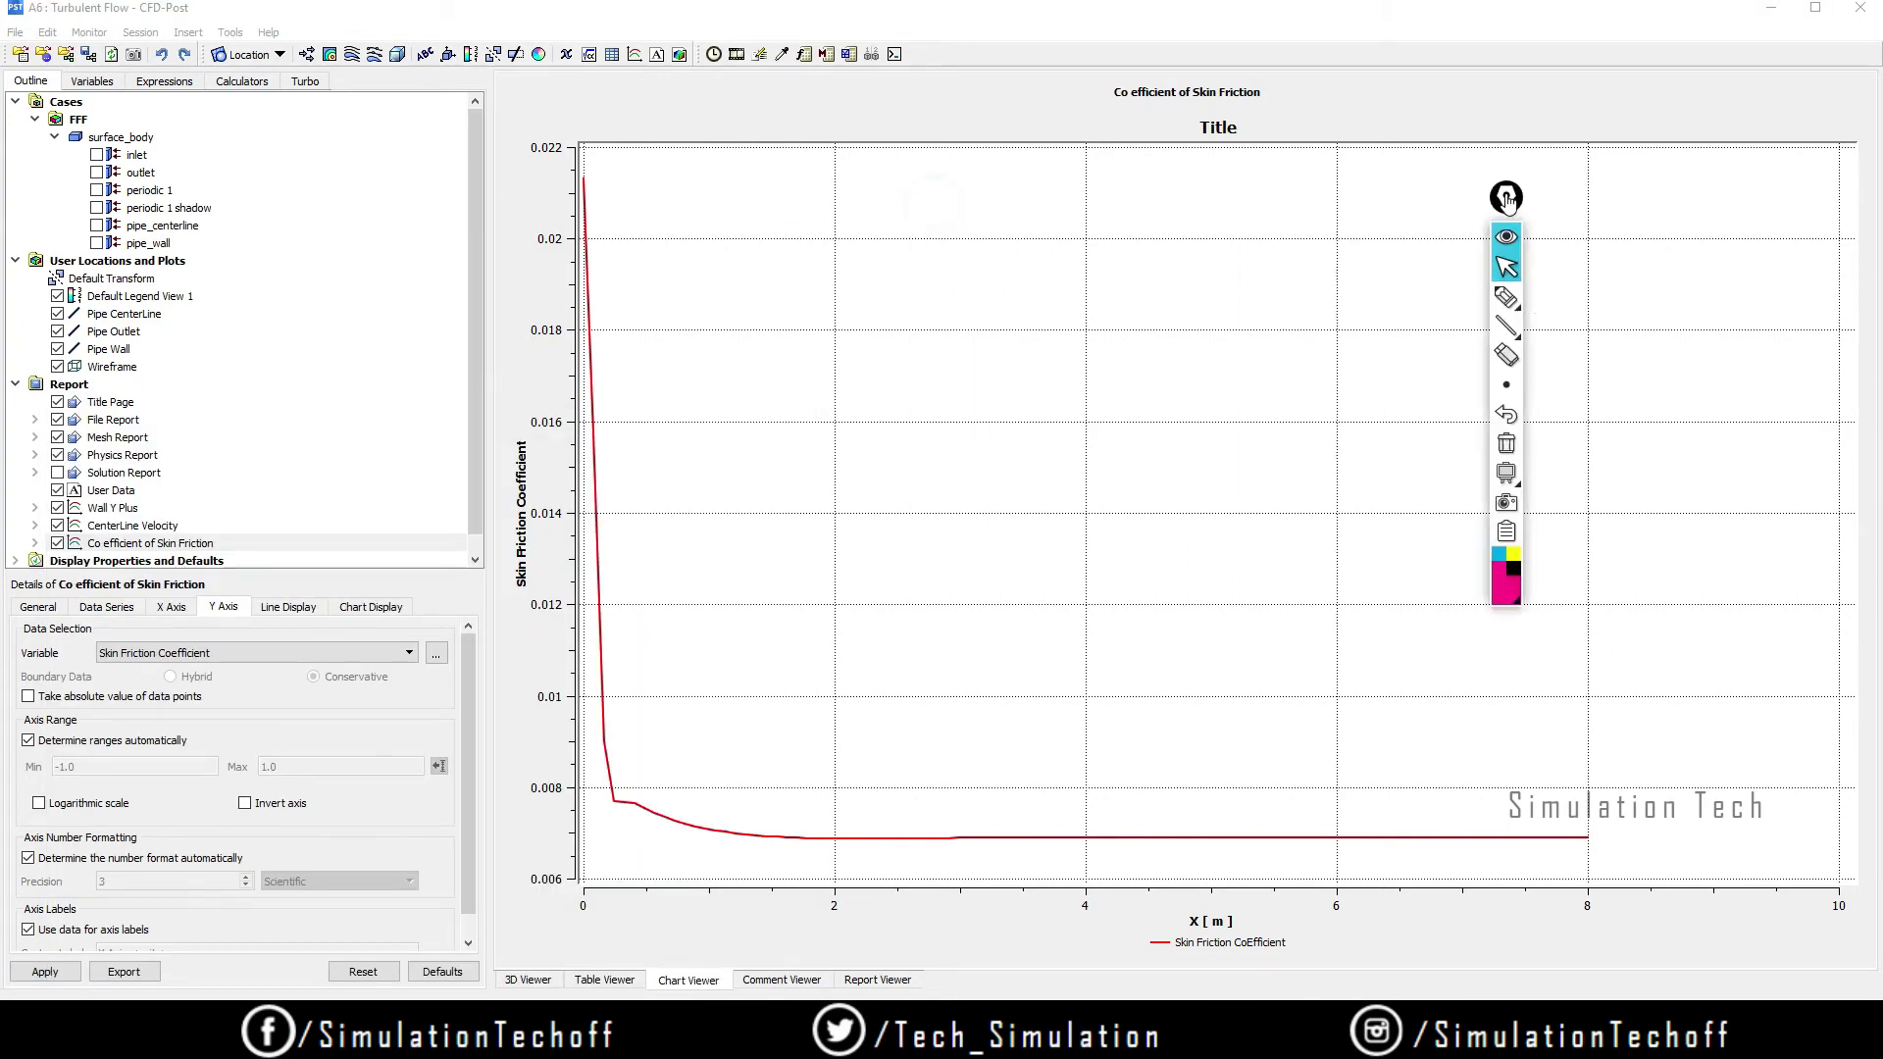
{"action": "mouse_move", "coordinate": [883, 412]}
{"action": "left_mouse_down"}
{"action": "mouse_move", "coordinate": [966, 408]}
{"action": "mouse_move", "coordinate": [1009, 316]}
{"action": "mouse_move", "coordinate": [1028, 421]}
{"action": "left_mouse_up"}
{"action": "mouse_move", "coordinate": [1184, 324]}
{"action": "left_mouse_down"}
{"action": "mouse_move", "coordinate": [1230, 338]}
{"action": "mouse_move", "coordinate": [1269, 286]}
{"action": "left_mouse_up"}
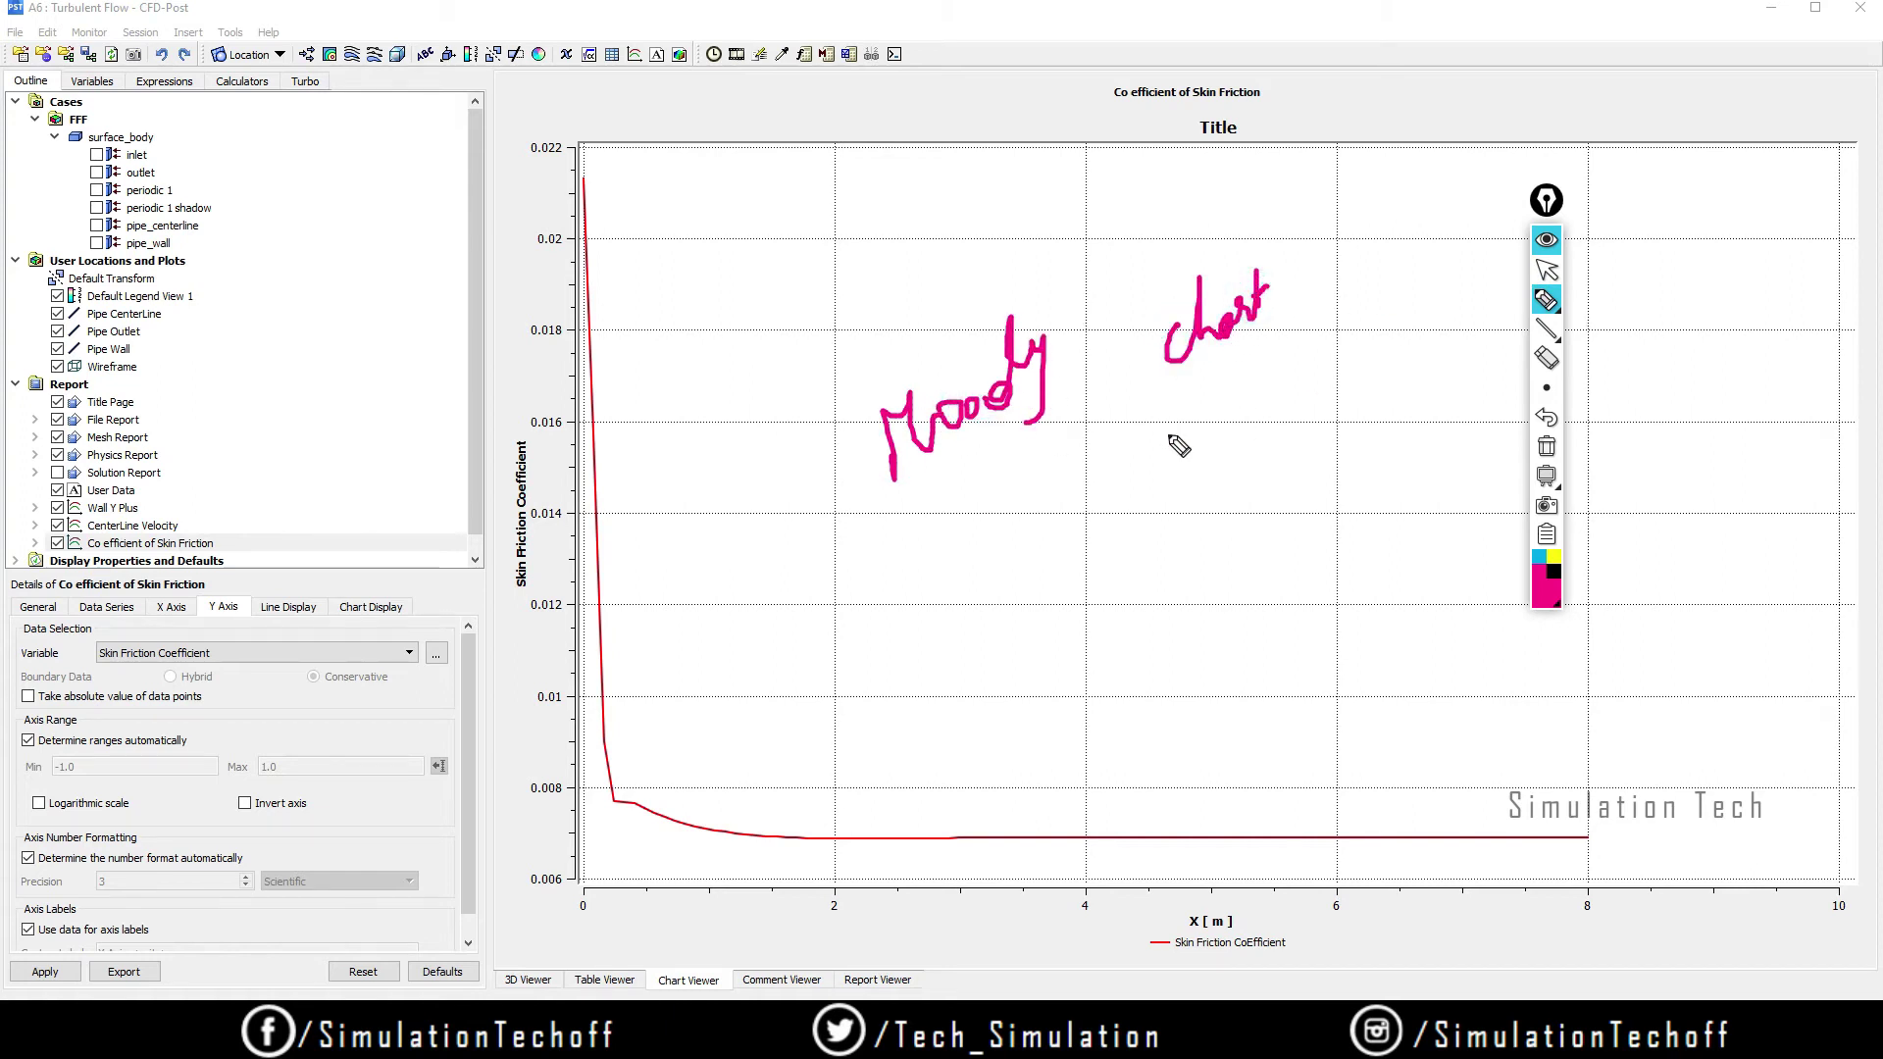
{"action": "left_click_drag", "start_coordinate": [882, 507], "coordinate": [1247, 358]}
Step: Clear the handwritten annotation, collapse the Epic Pen toolbar and move it clear of the plot
{"action": "left_click", "coordinate": [1546, 446]}
{"action": "left_click", "coordinate": [1546, 200]}
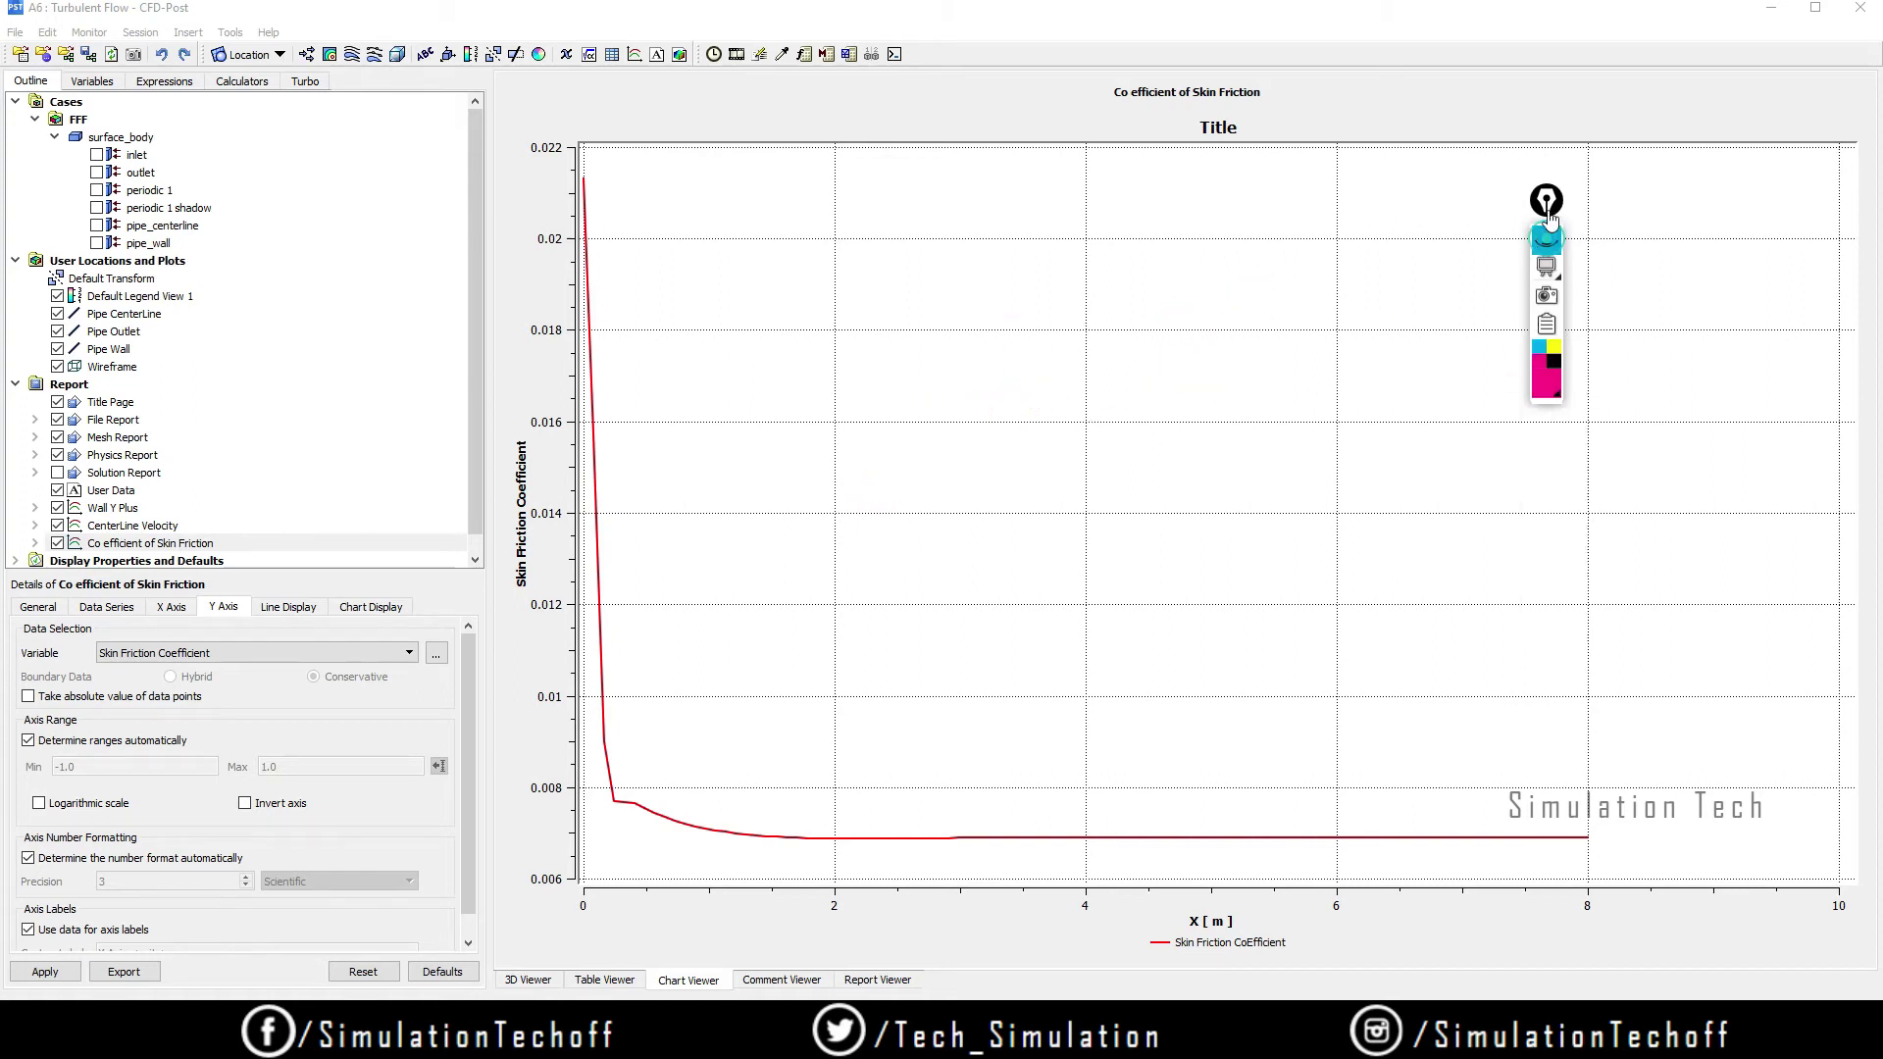
{"action": "left_click_drag", "start_coordinate": [1547, 200], "coordinate": [1848, 165]}
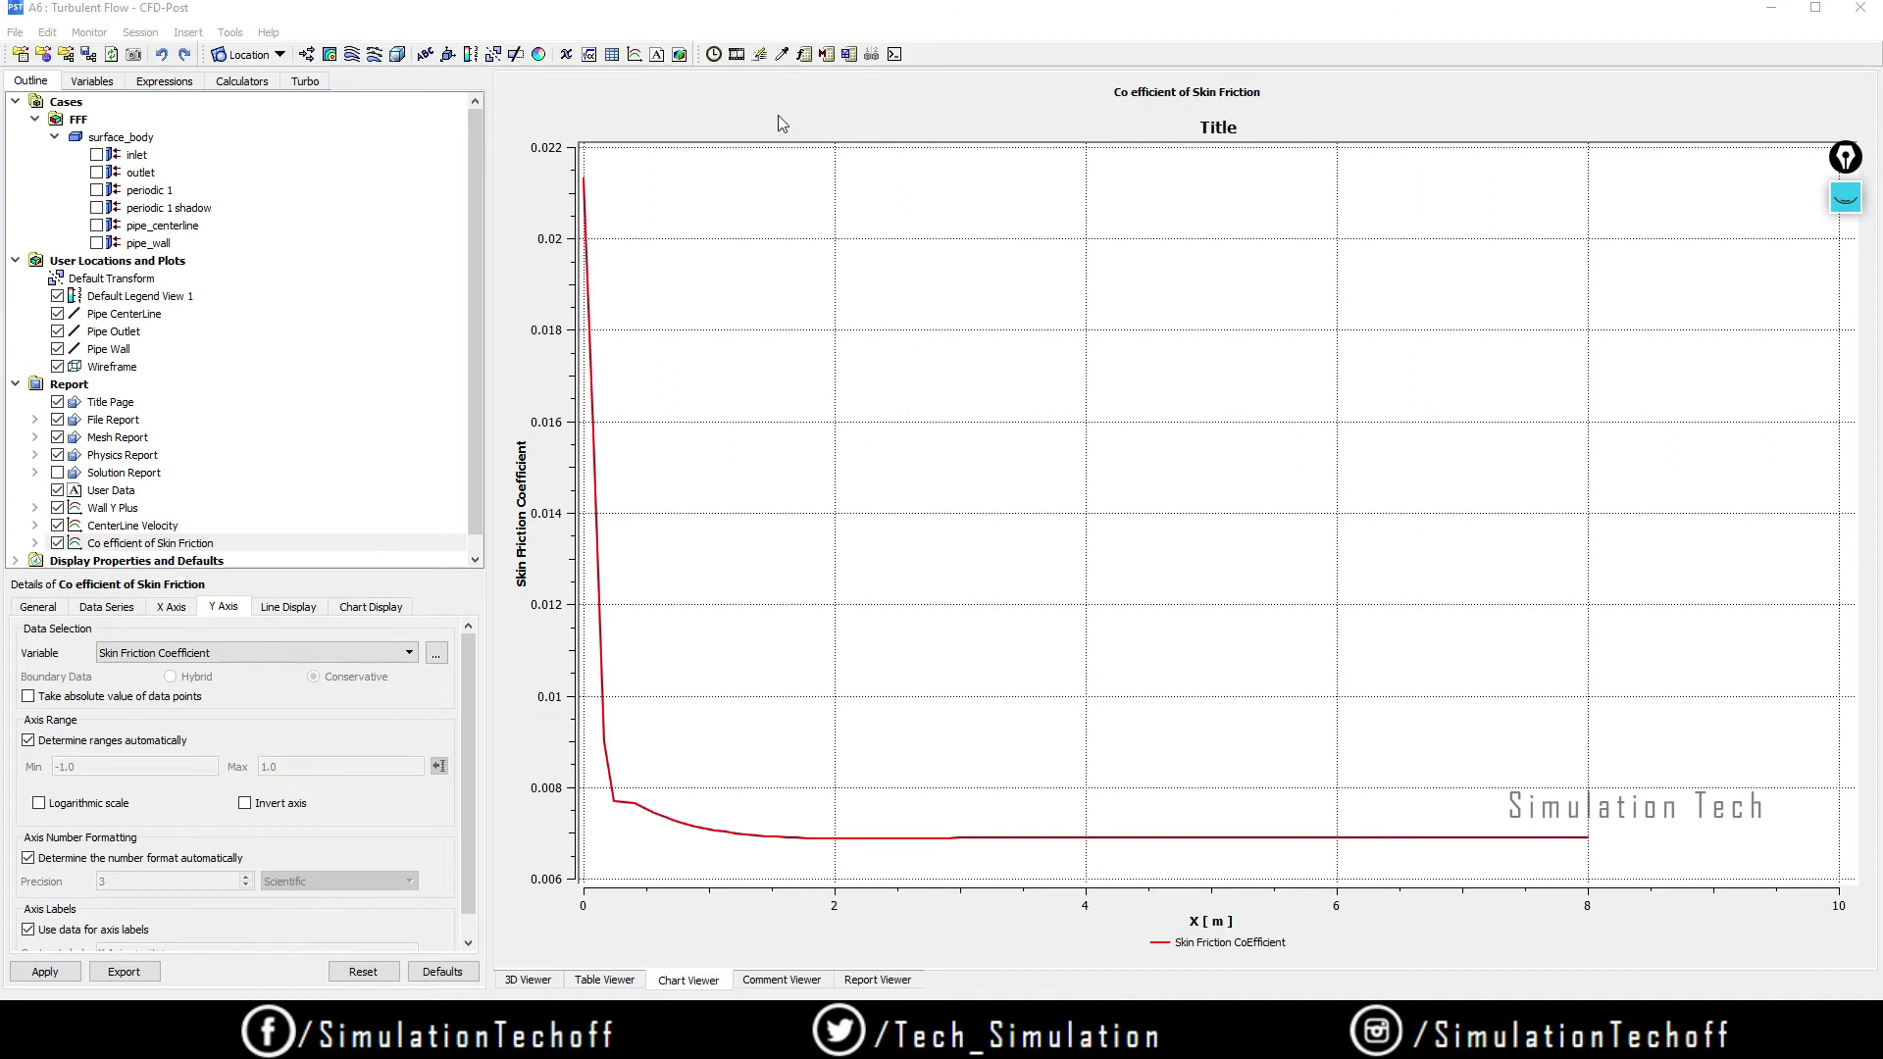
Step: Insert a fourth chart named "Outlet Velocity" in CFD-Post
{"action": "left_click", "coordinate": [634, 55]}
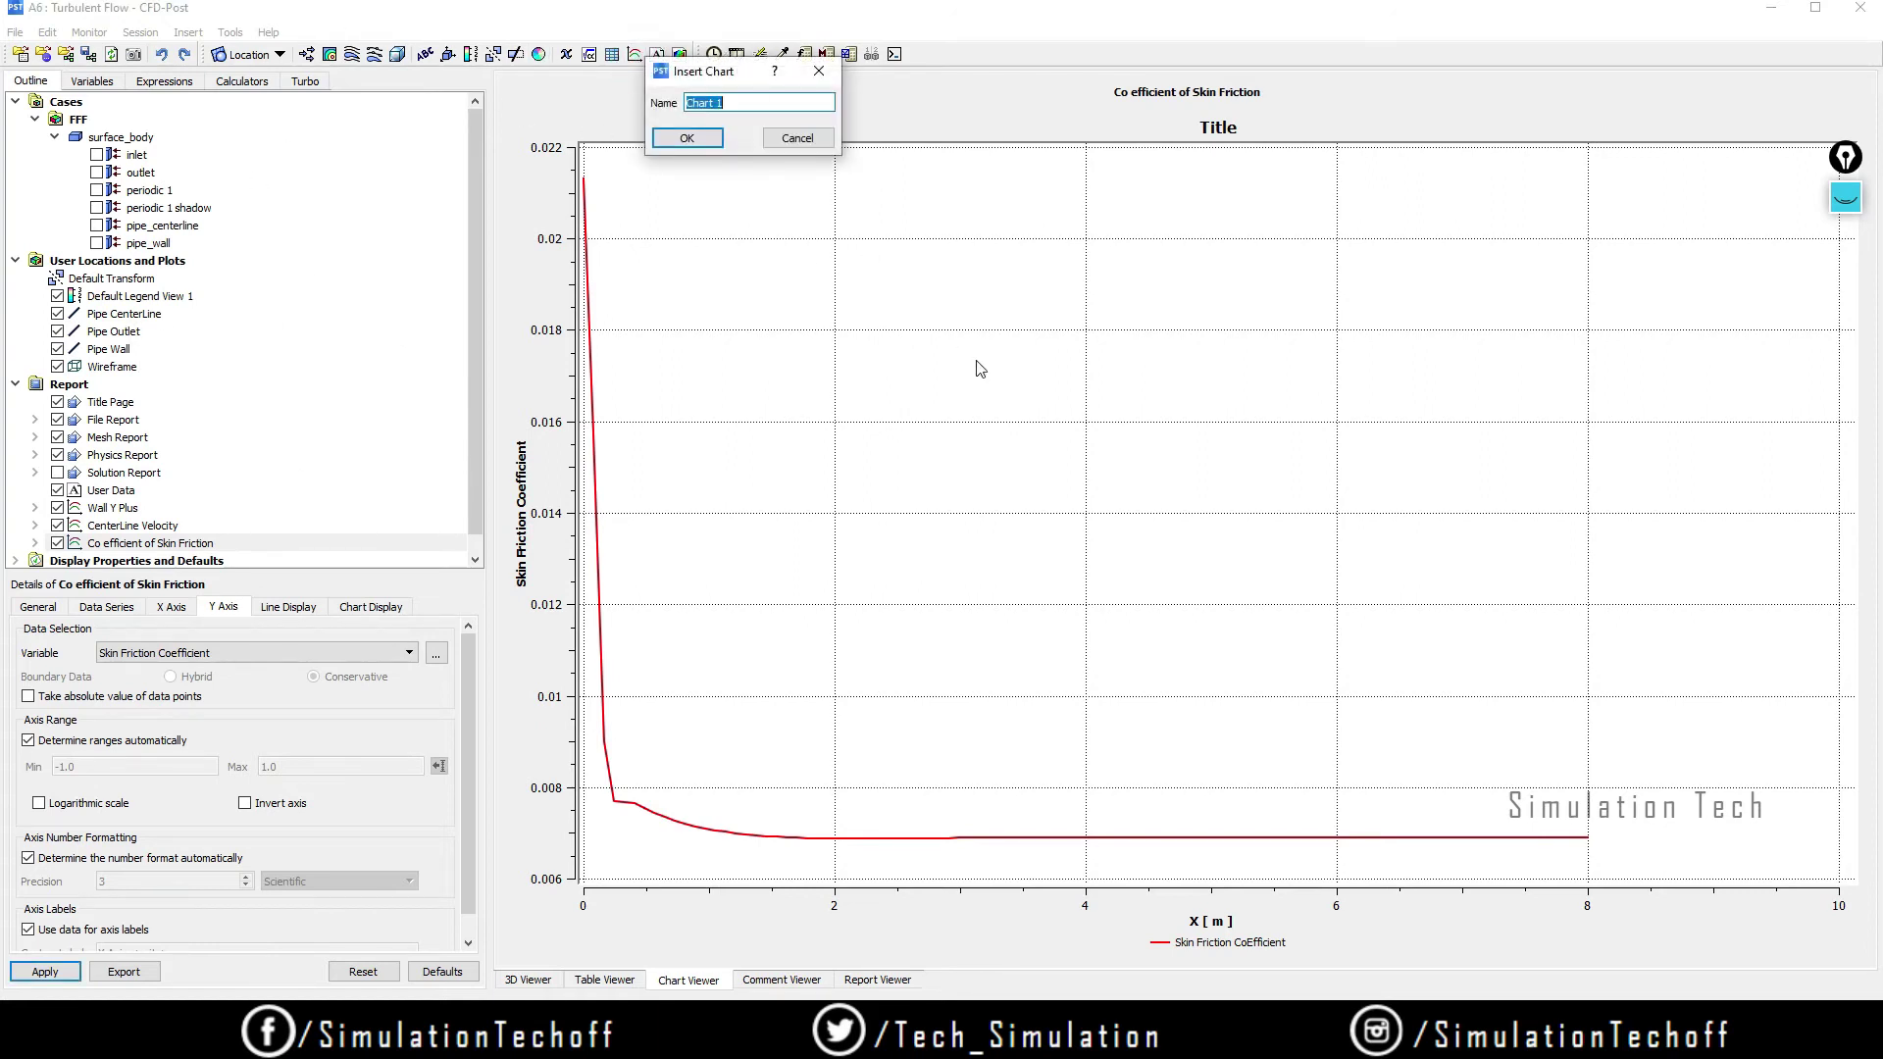
{"action": "type", "text": "Outlet Velocity"}
{"action": "left_click", "coordinate": [698, 141]}
{"action": "double_click", "coordinate": [155, 719]}
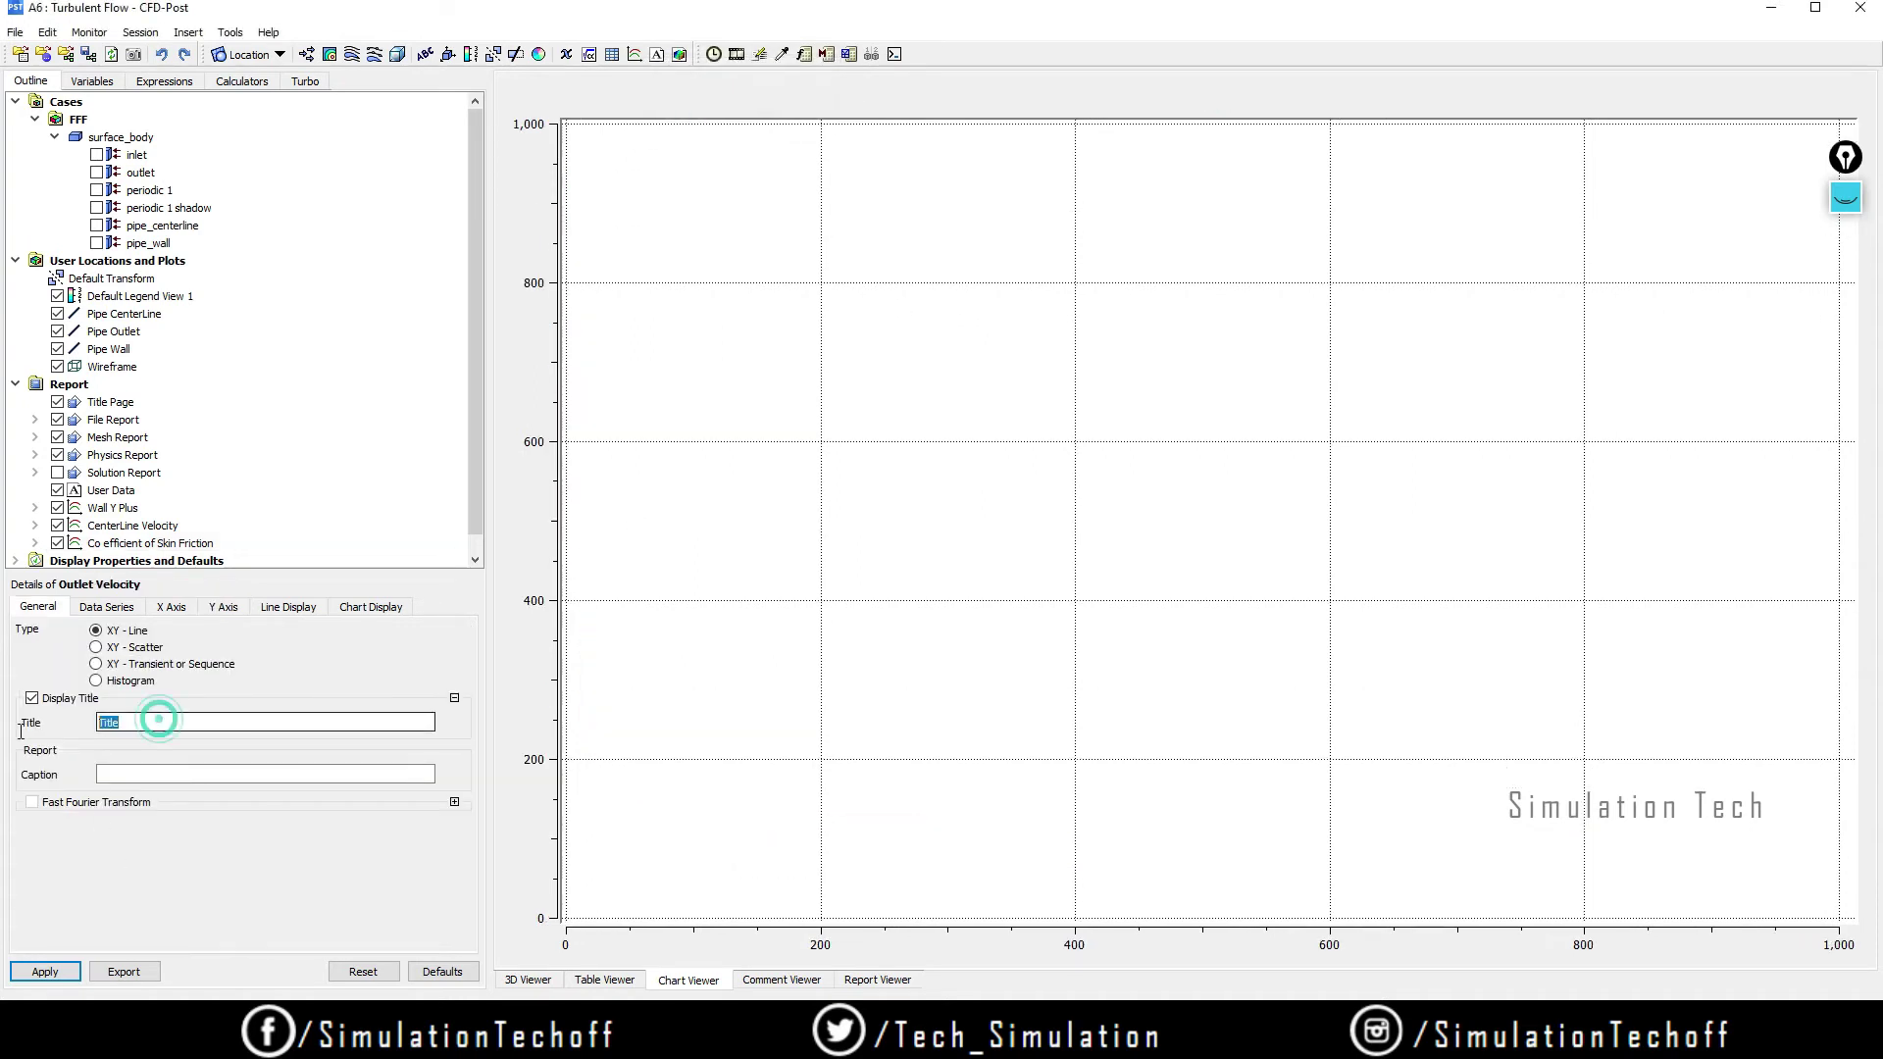
Step: Name the fourth chart's data series "Outlet Velocity" and use the Pipe Outlet line as its location
{"action": "left_click", "coordinate": [107, 606]}
{"action": "triple_click", "coordinate": [189, 790]}
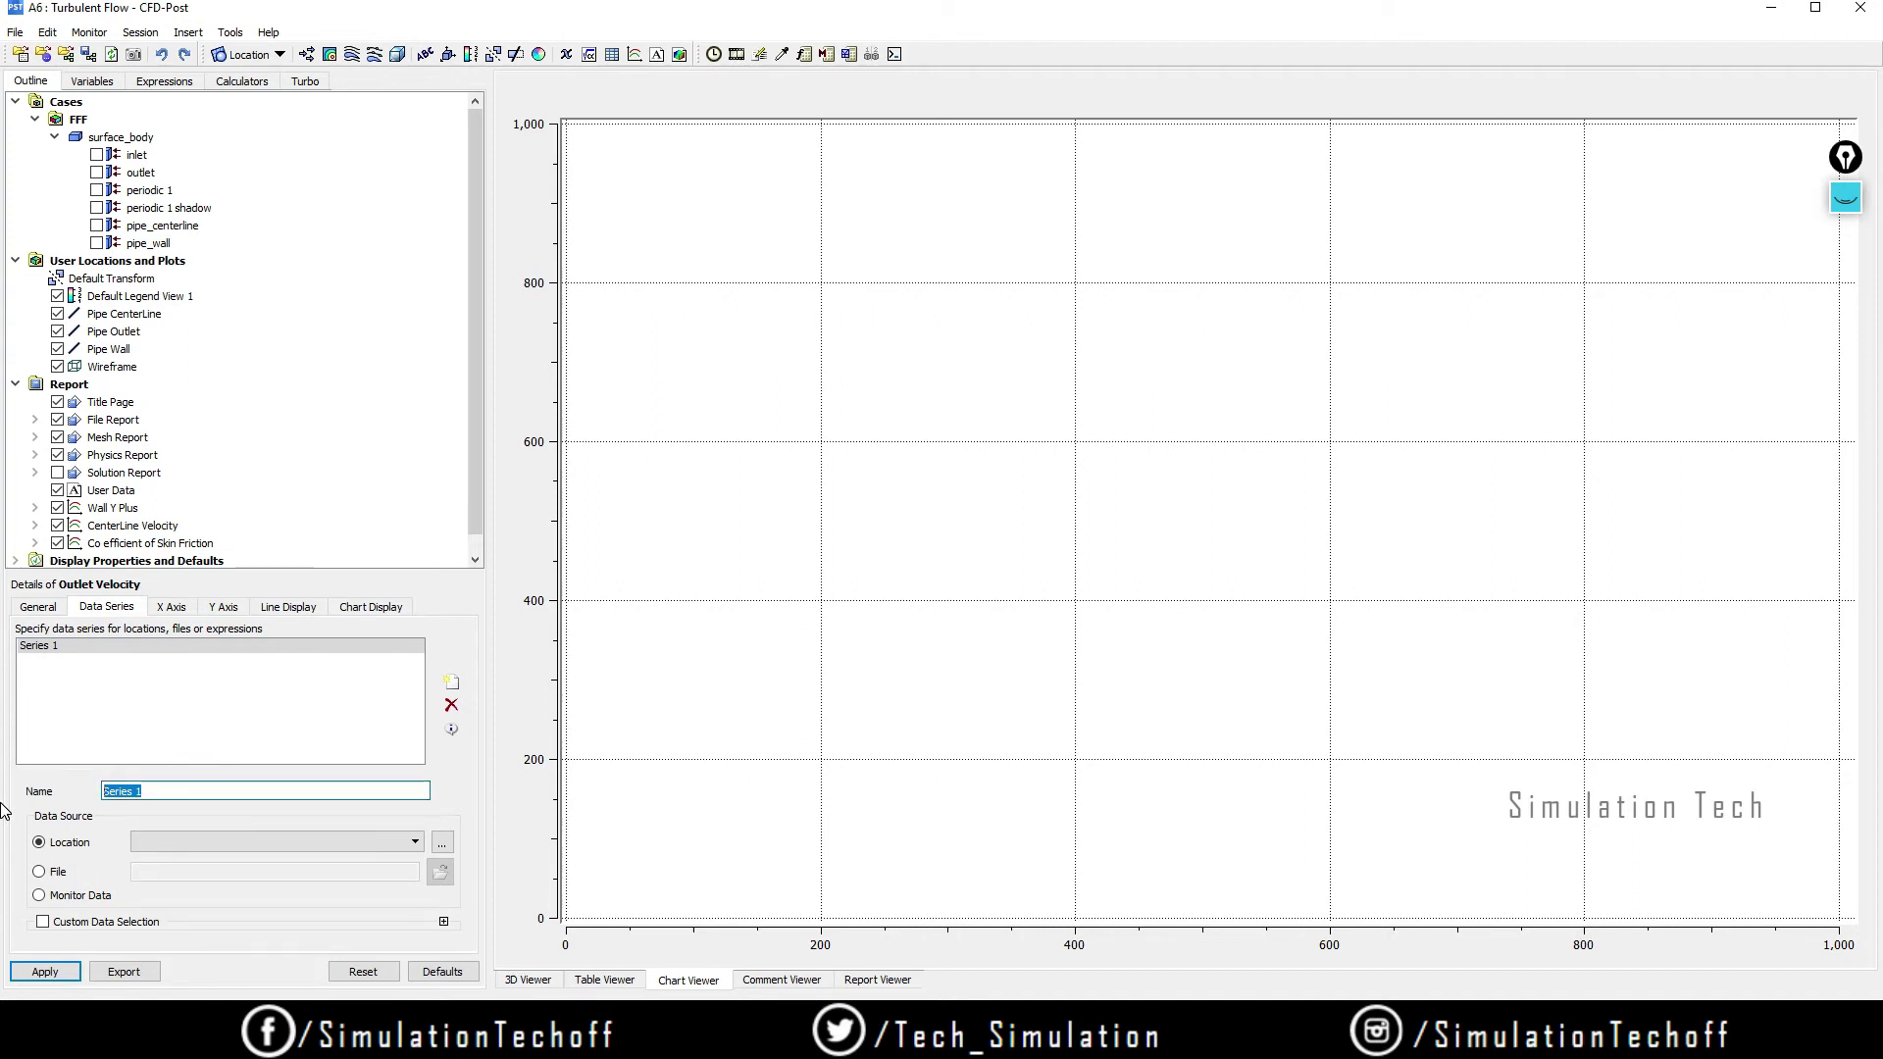
{"action": "type", "text": "Oulte"}
{"action": "key", "text": "BackSpace"}
{"action": "left_click", "coordinate": [263, 844]}
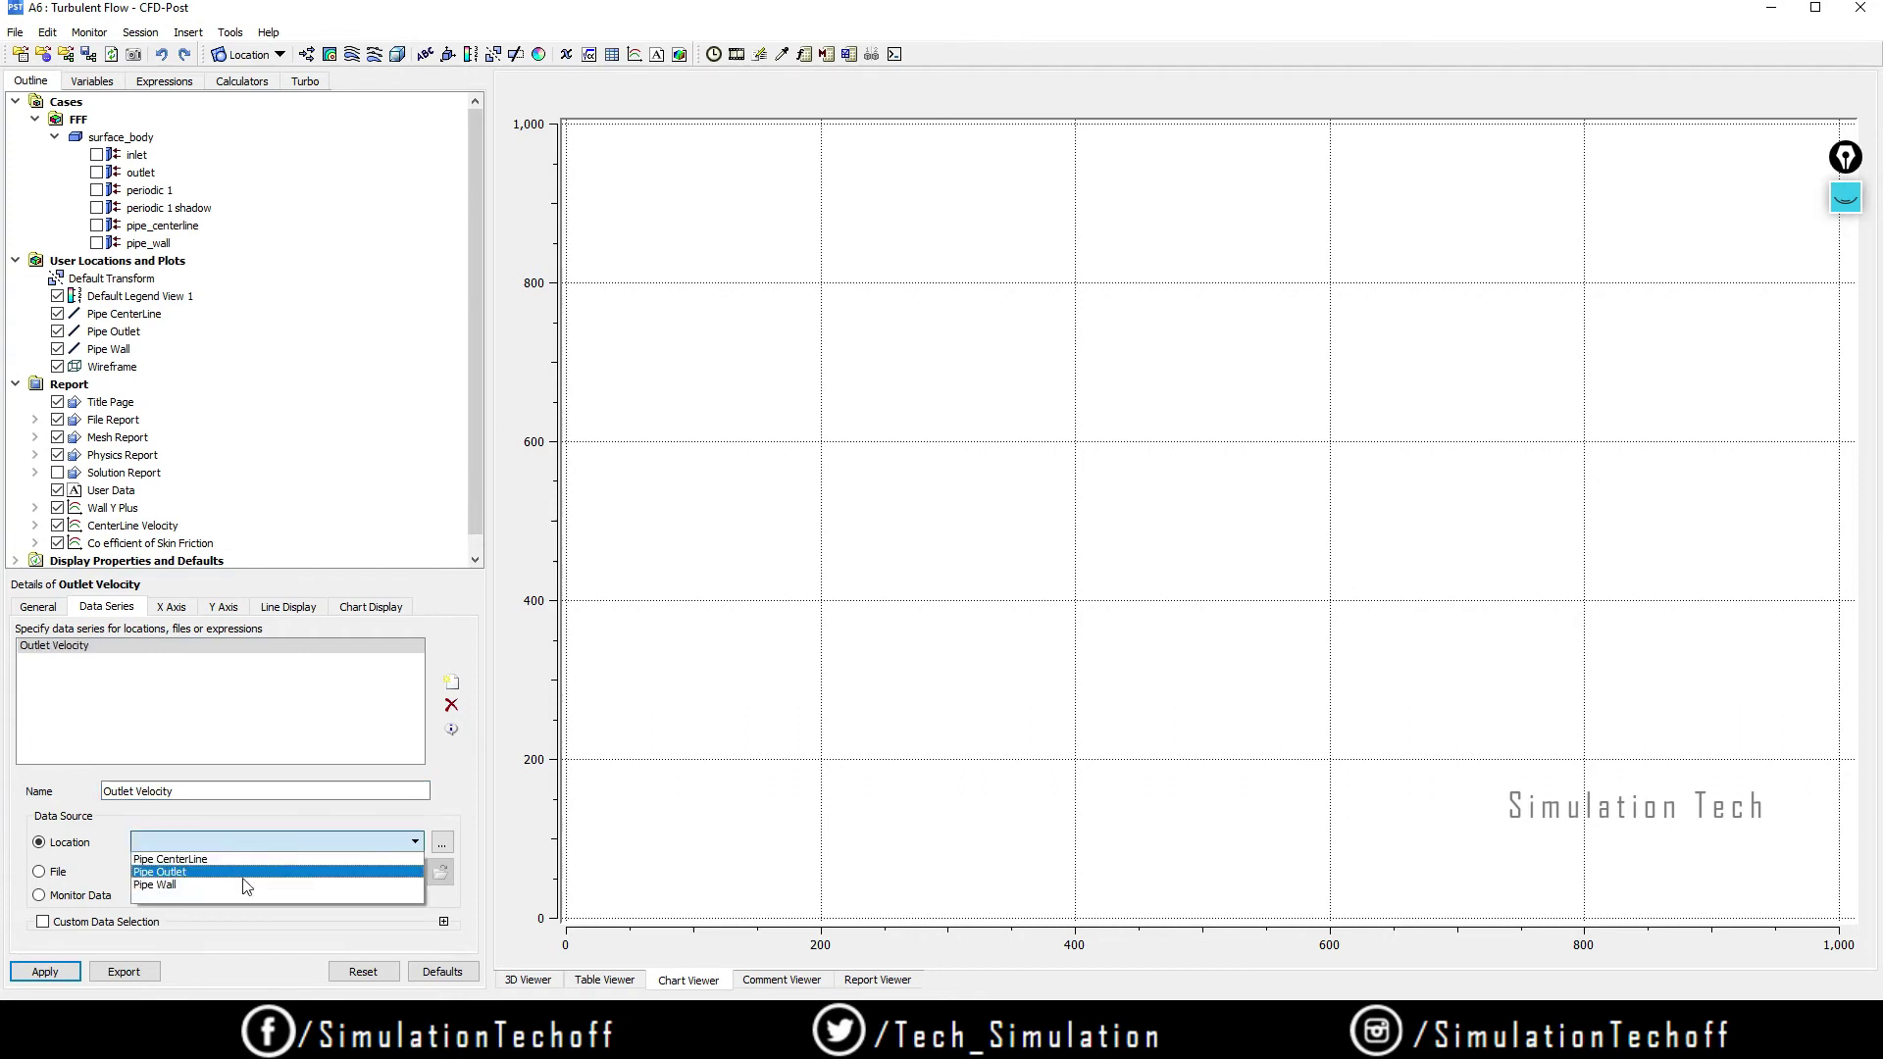
{"action": "left_click", "coordinate": [186, 884]}
{"action": "left_click", "coordinate": [208, 845]}
{"action": "left_click", "coordinate": [225, 873]}
Step: Assign the Y coordinate to the Outlet Velocity chart's X axis
{"action": "left_click", "coordinate": [176, 607]}
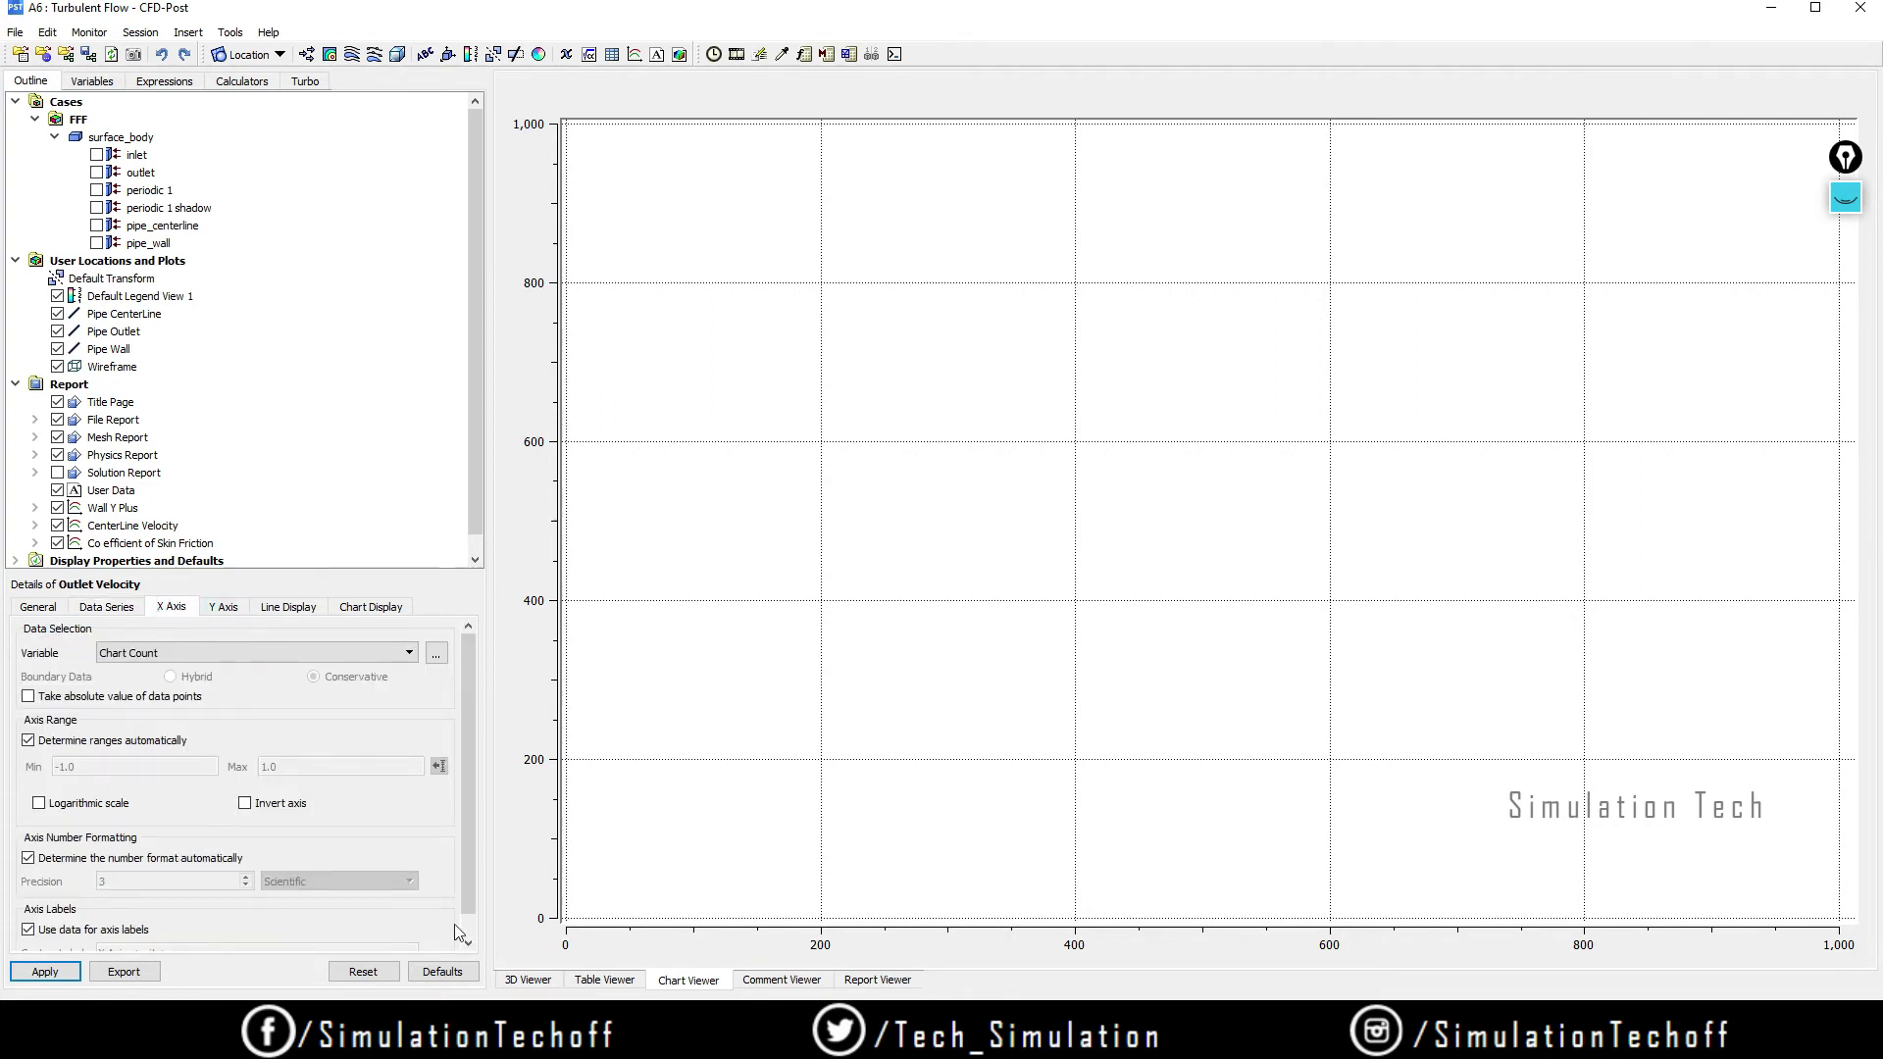
{"action": "left_click", "coordinate": [323, 653]}
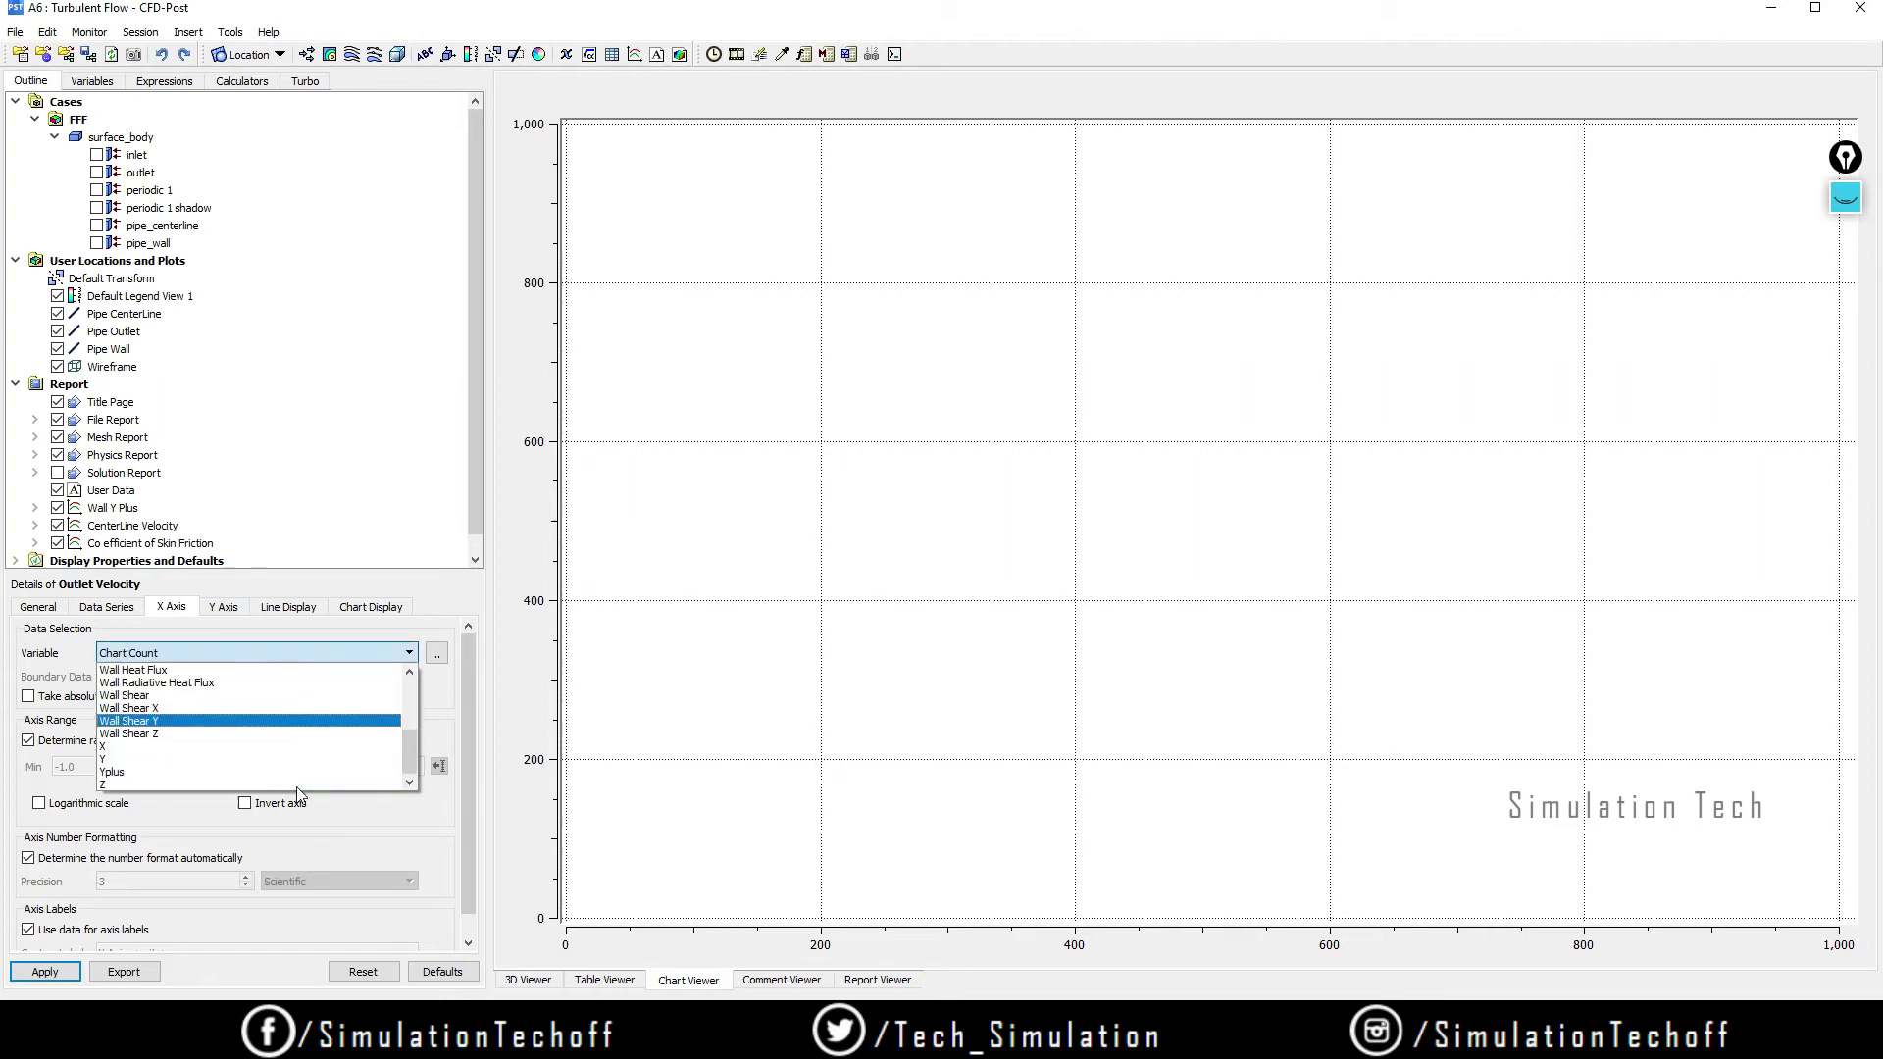
{"action": "left_click", "coordinate": [279, 756]}
Step: Set the Outlet Velocity chart's Y axis variable to Y
{"action": "left_click", "coordinate": [222, 607]}
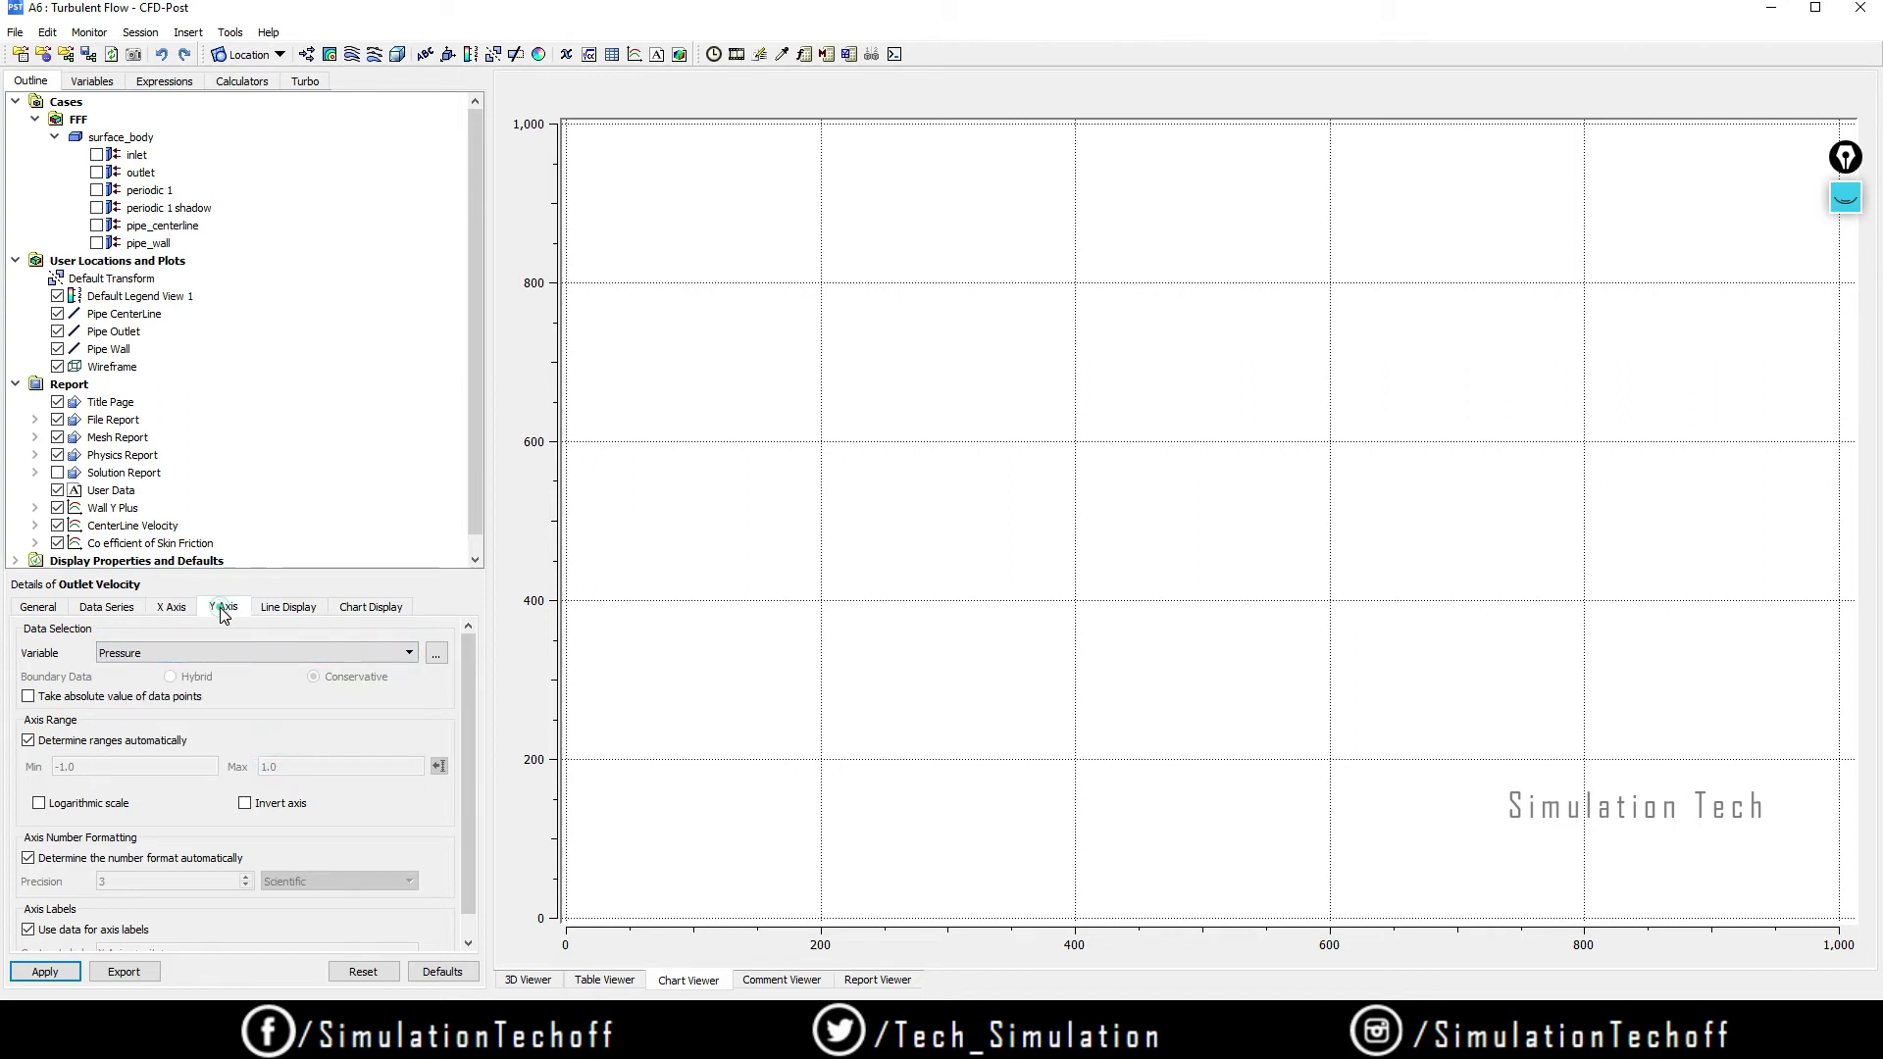
{"action": "left_click", "coordinate": [243, 655]}
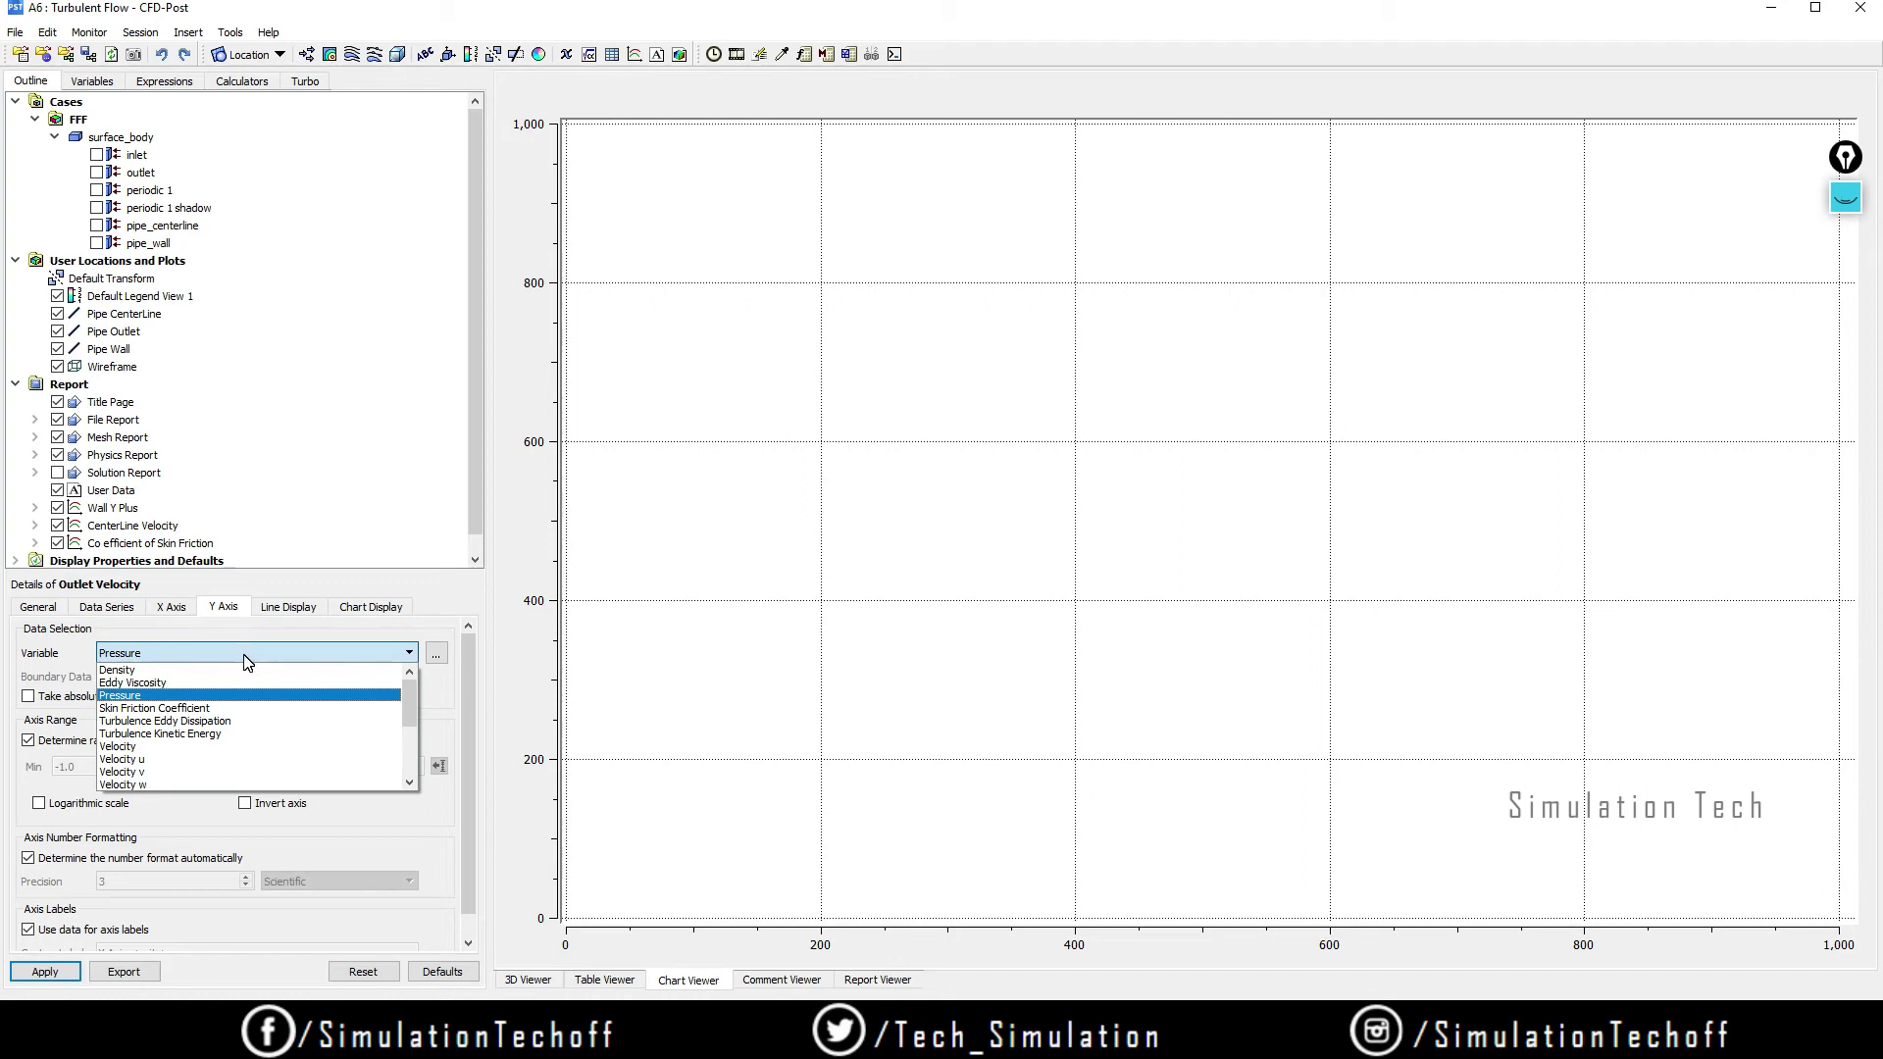
{"action": "scroll", "coordinate": [226, 772], "scroll_direction": "down", "scroll_amount": 2}
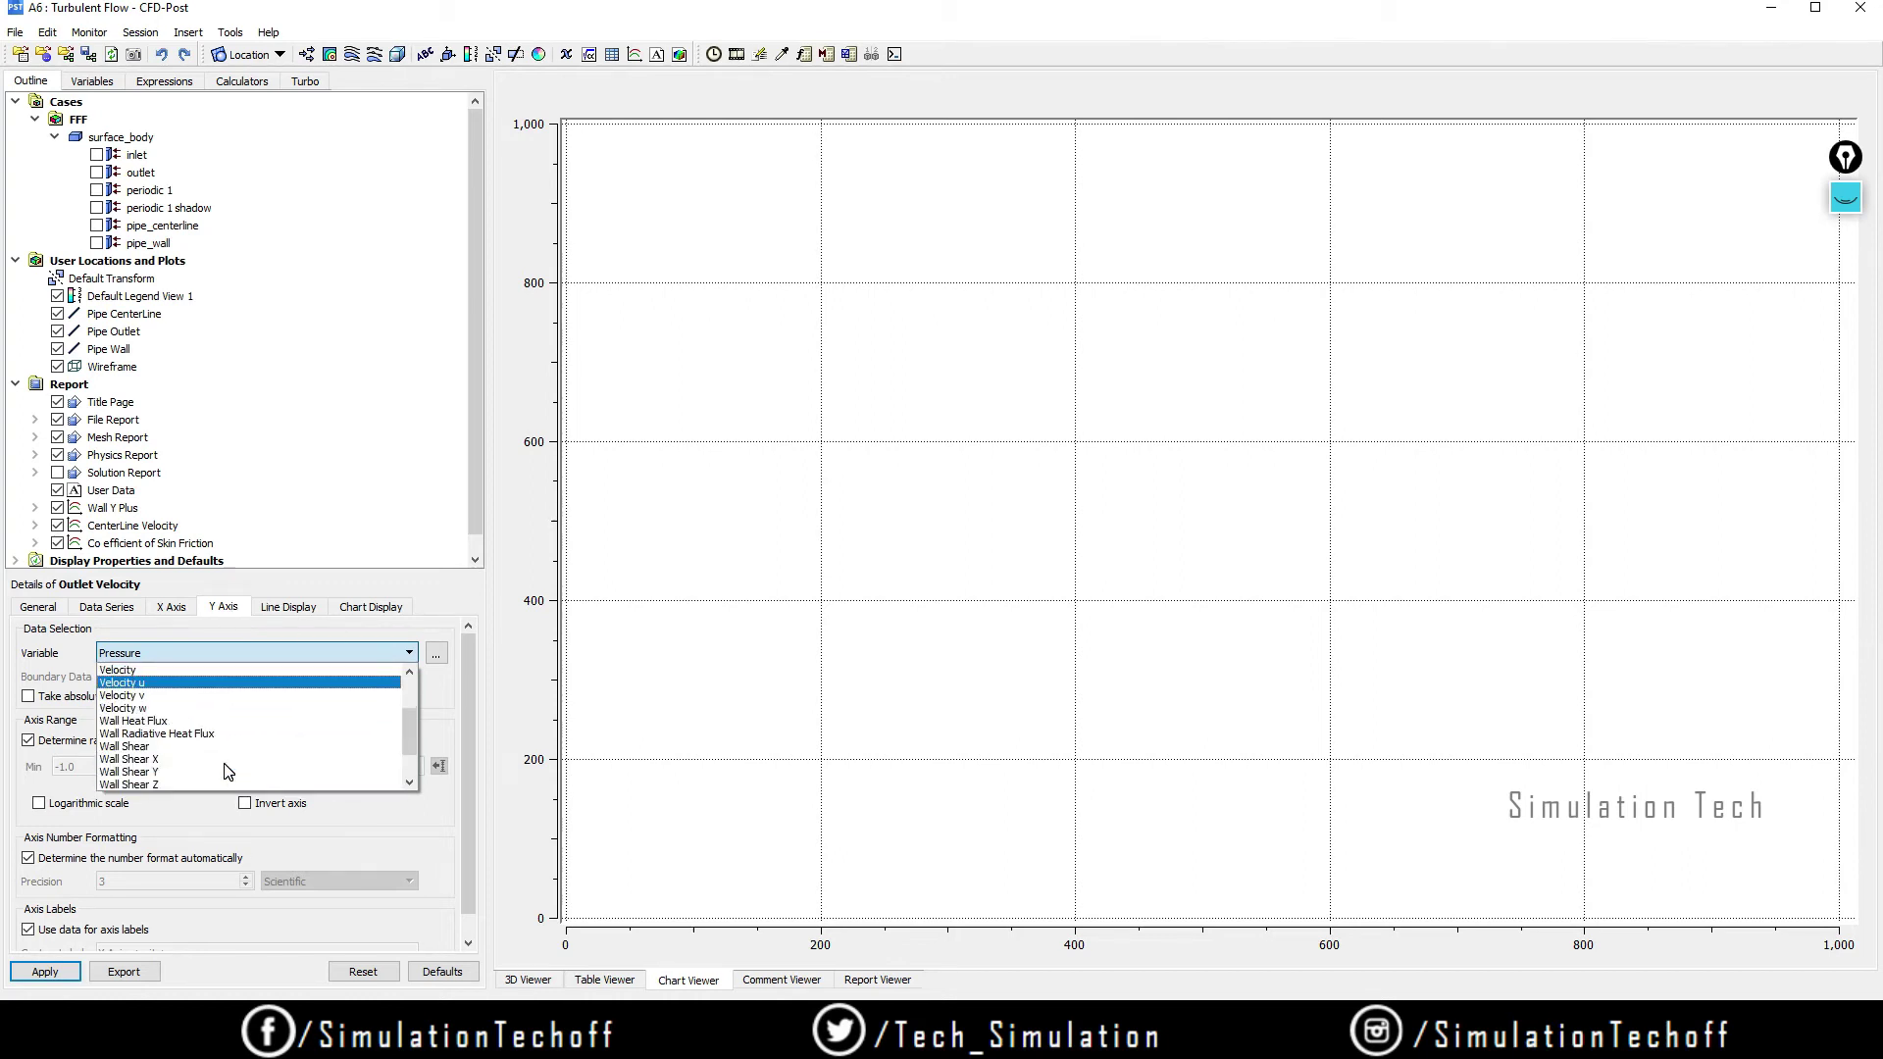
{"action": "scroll", "coordinate": [226, 772], "scroll_direction": "down", "scroll_amount": 3}
{"action": "left_click", "coordinate": [233, 765]}
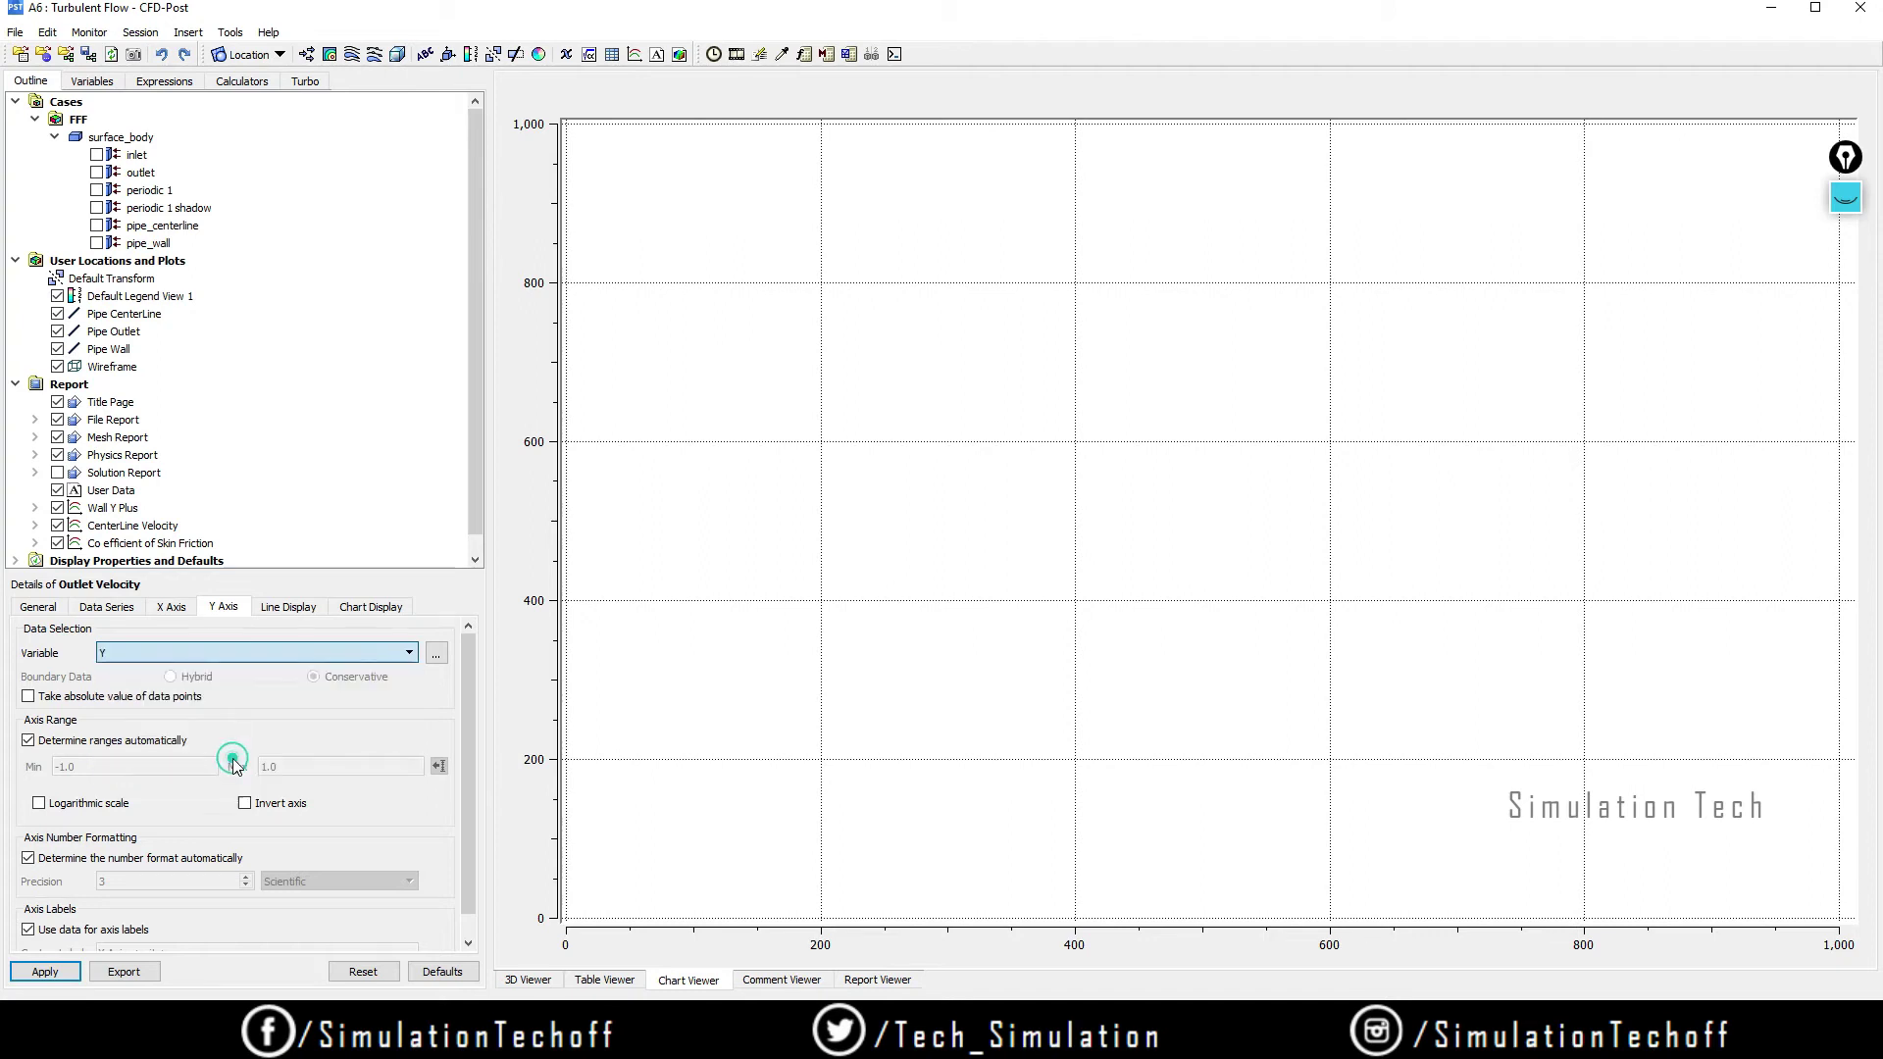
Step: Set the Outlet Velocity chart's X axis variable to Velocity u and plot the chart
{"action": "left_click", "coordinate": [184, 607]}
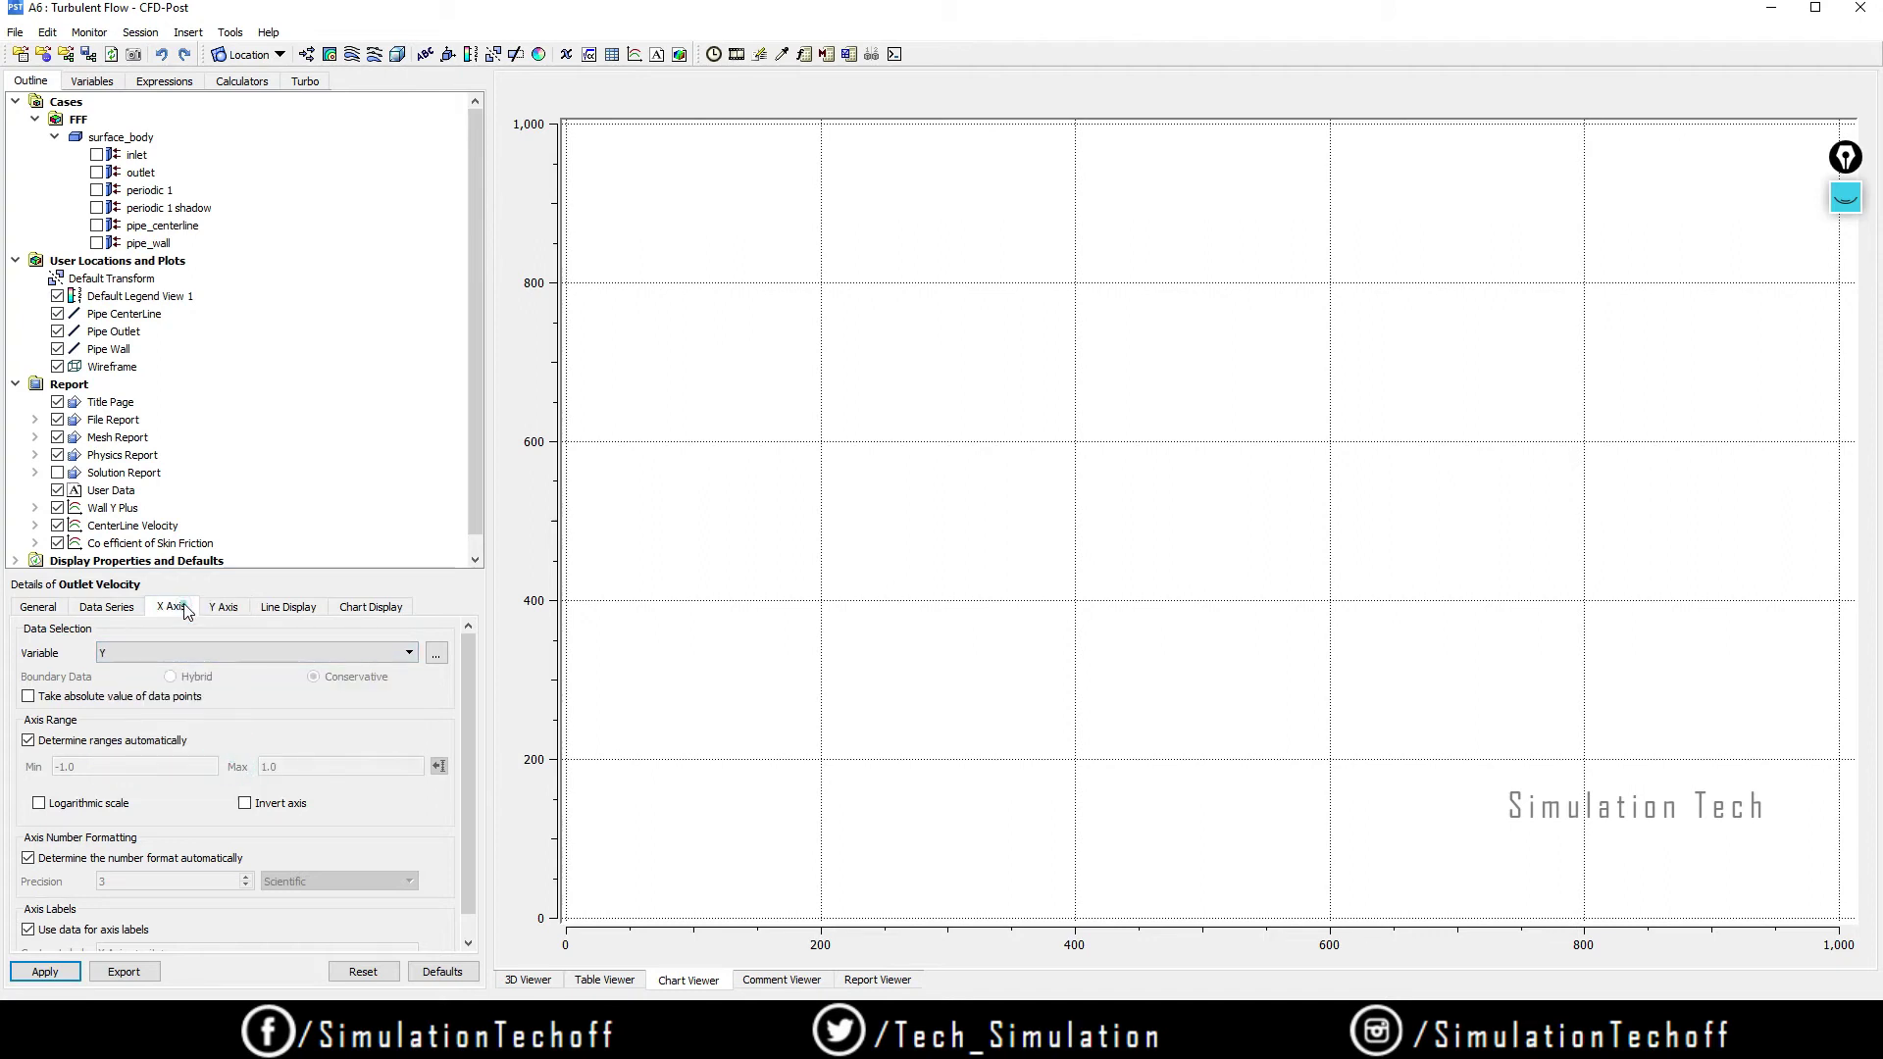
{"action": "left_click", "coordinate": [233, 651]}
{"action": "scroll", "coordinate": [241, 753], "scroll_direction": "up", "scroll_amount": 3}
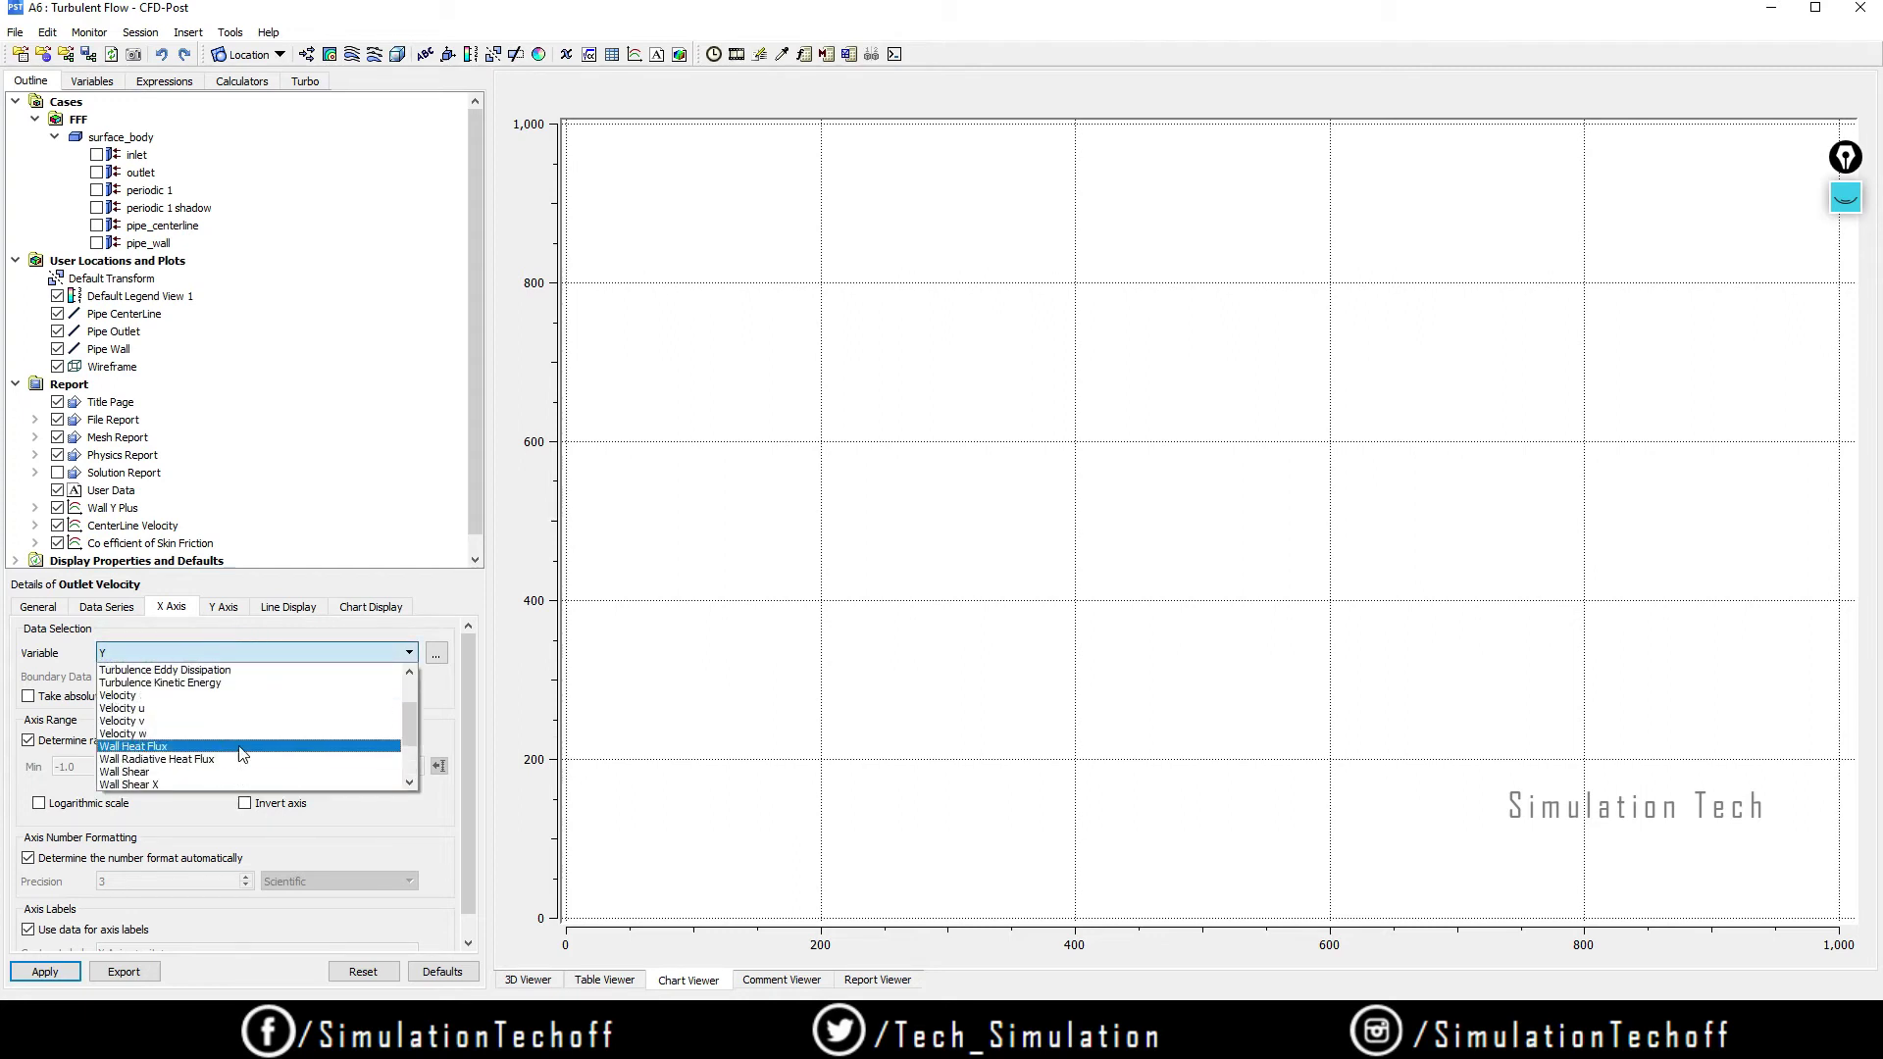
{"action": "left_click", "coordinate": [242, 708]}
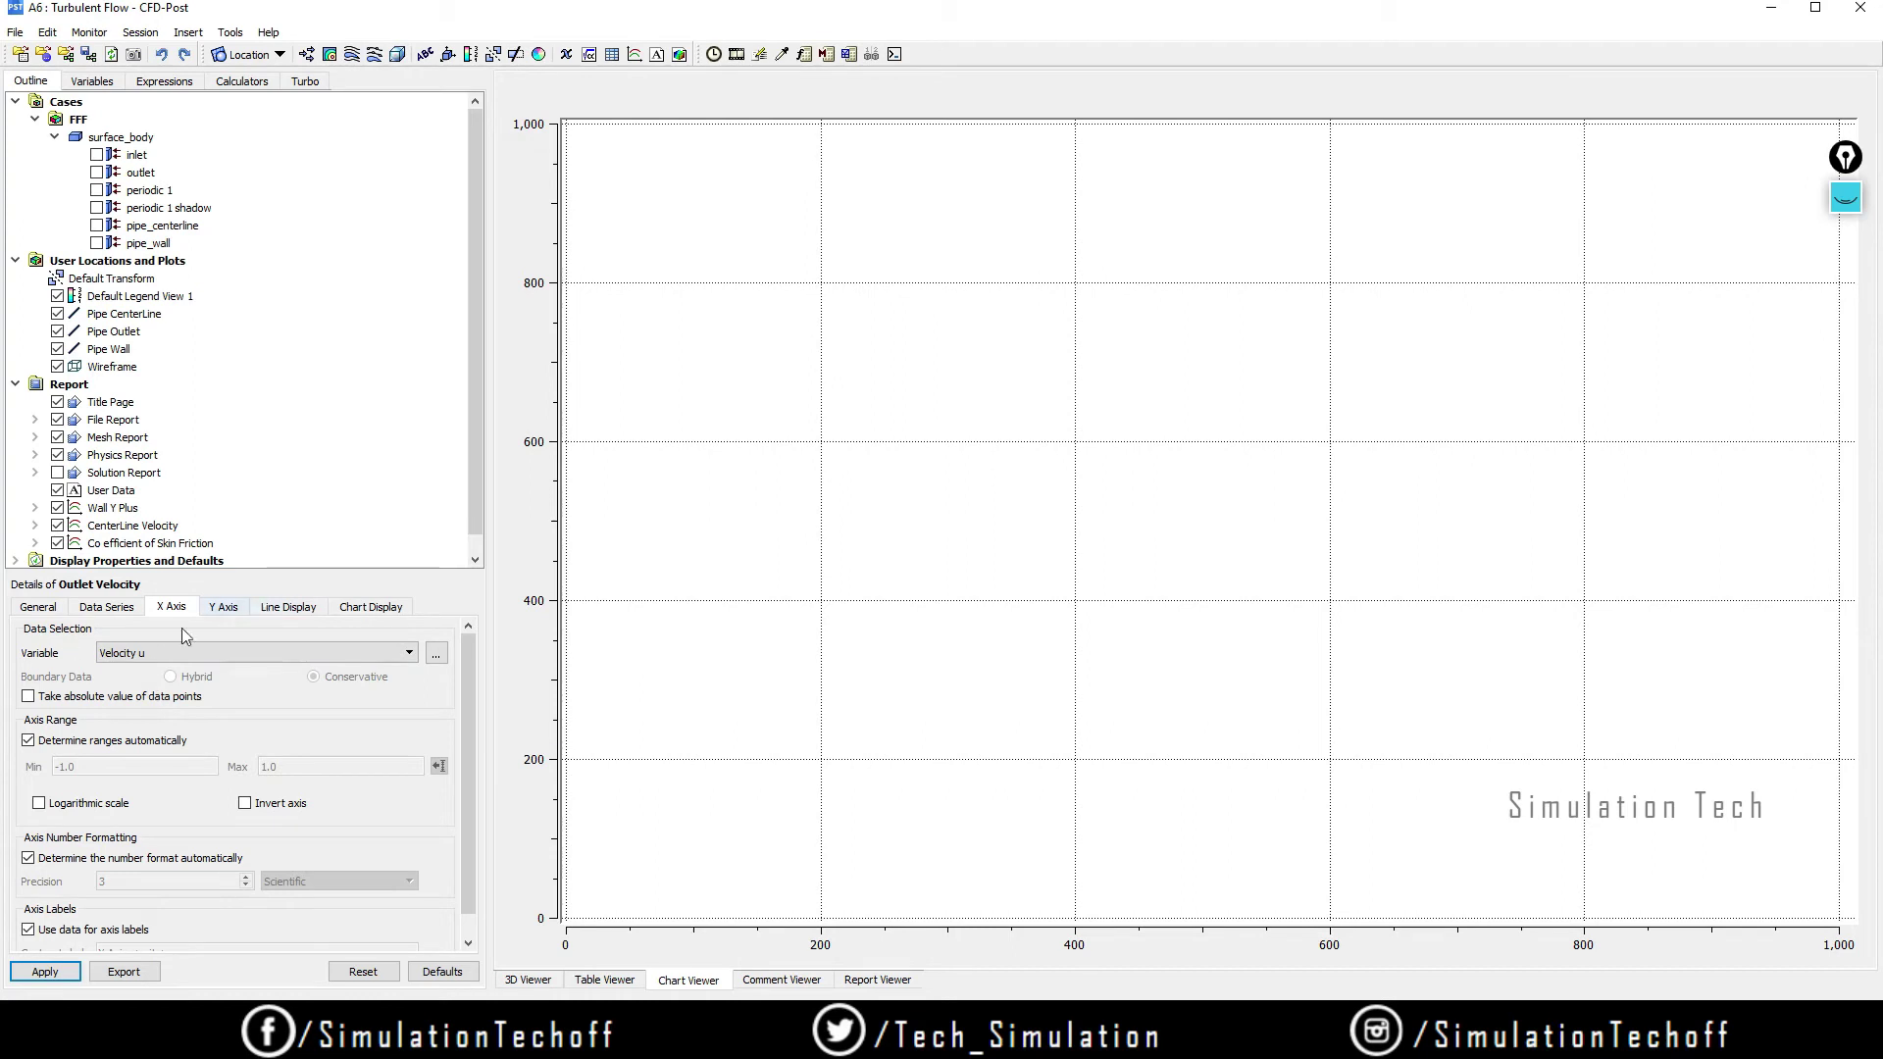
{"action": "left_click", "coordinate": [46, 972]}
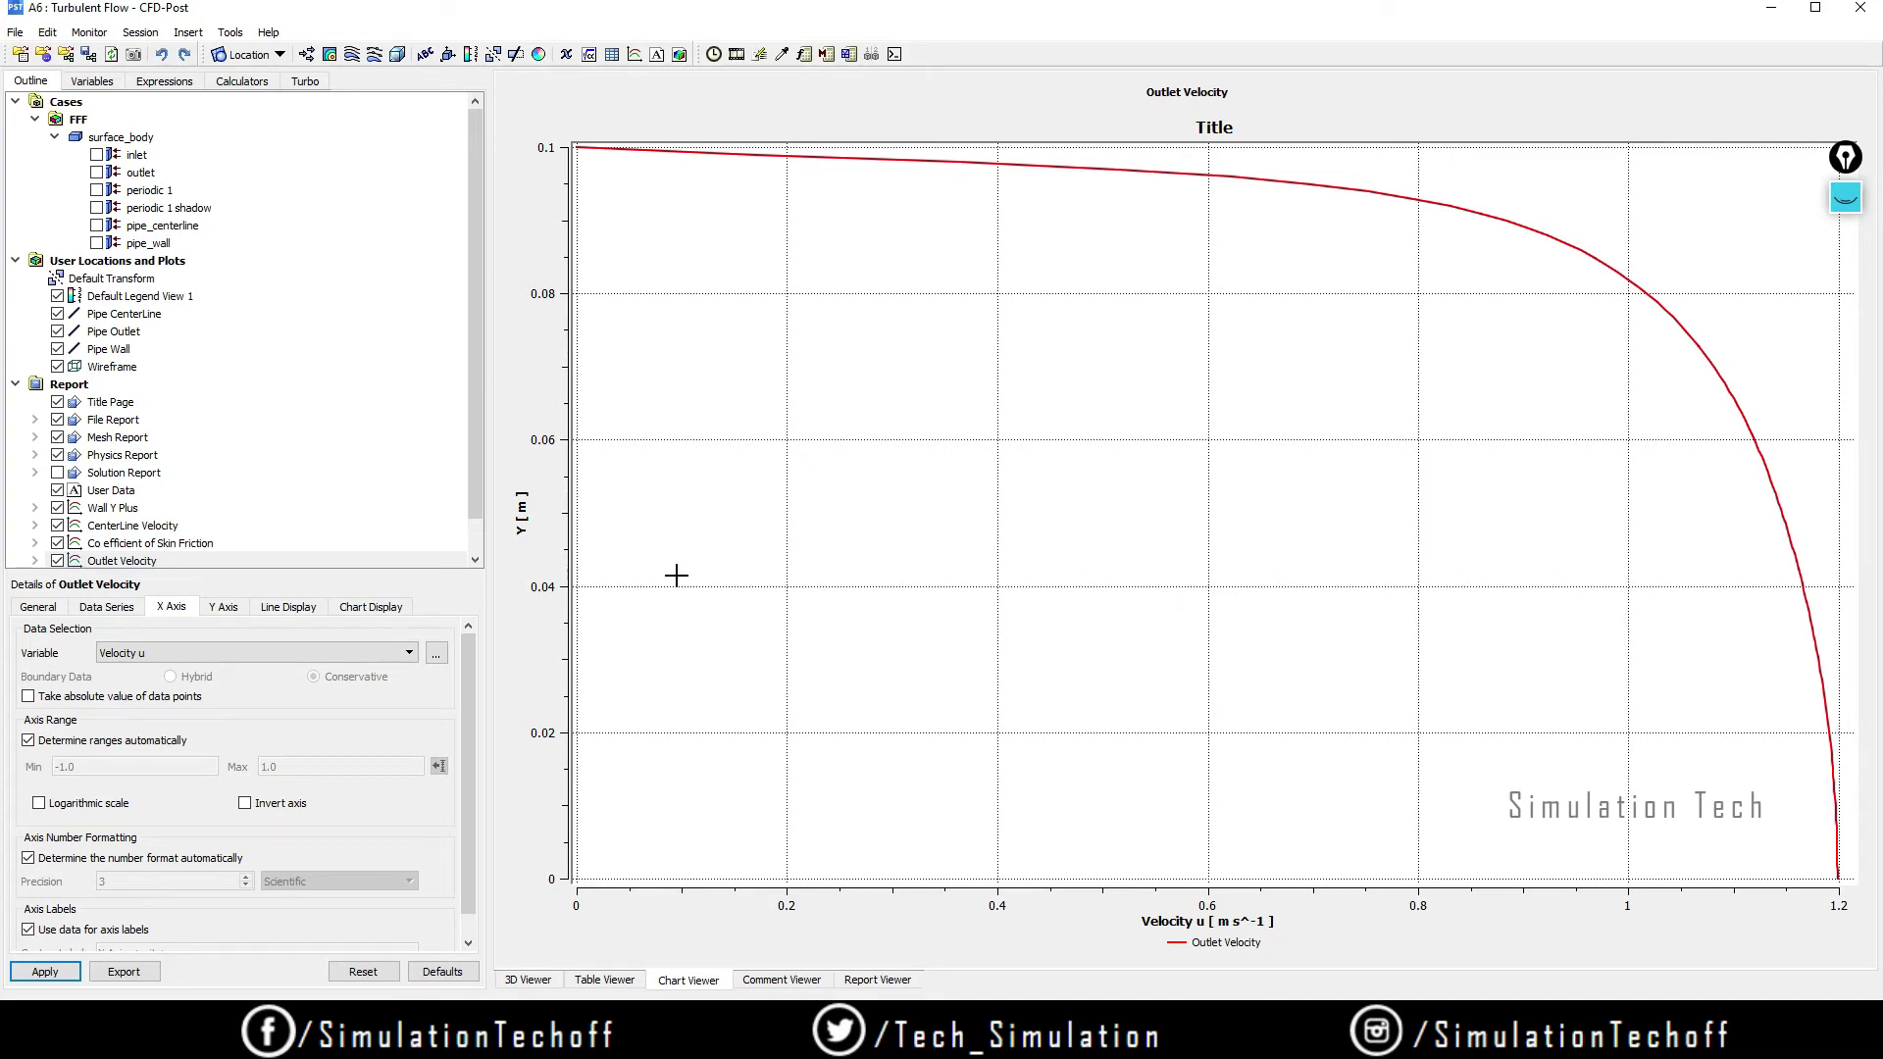
Step: Review the Wall Y Plus, CenterLine Velocity, Co efficient of Skin Friction and Outlet Velocity charts in the report
{"action": "left_click_drag", "start_coordinate": [478, 444], "coordinate": [480, 515]}
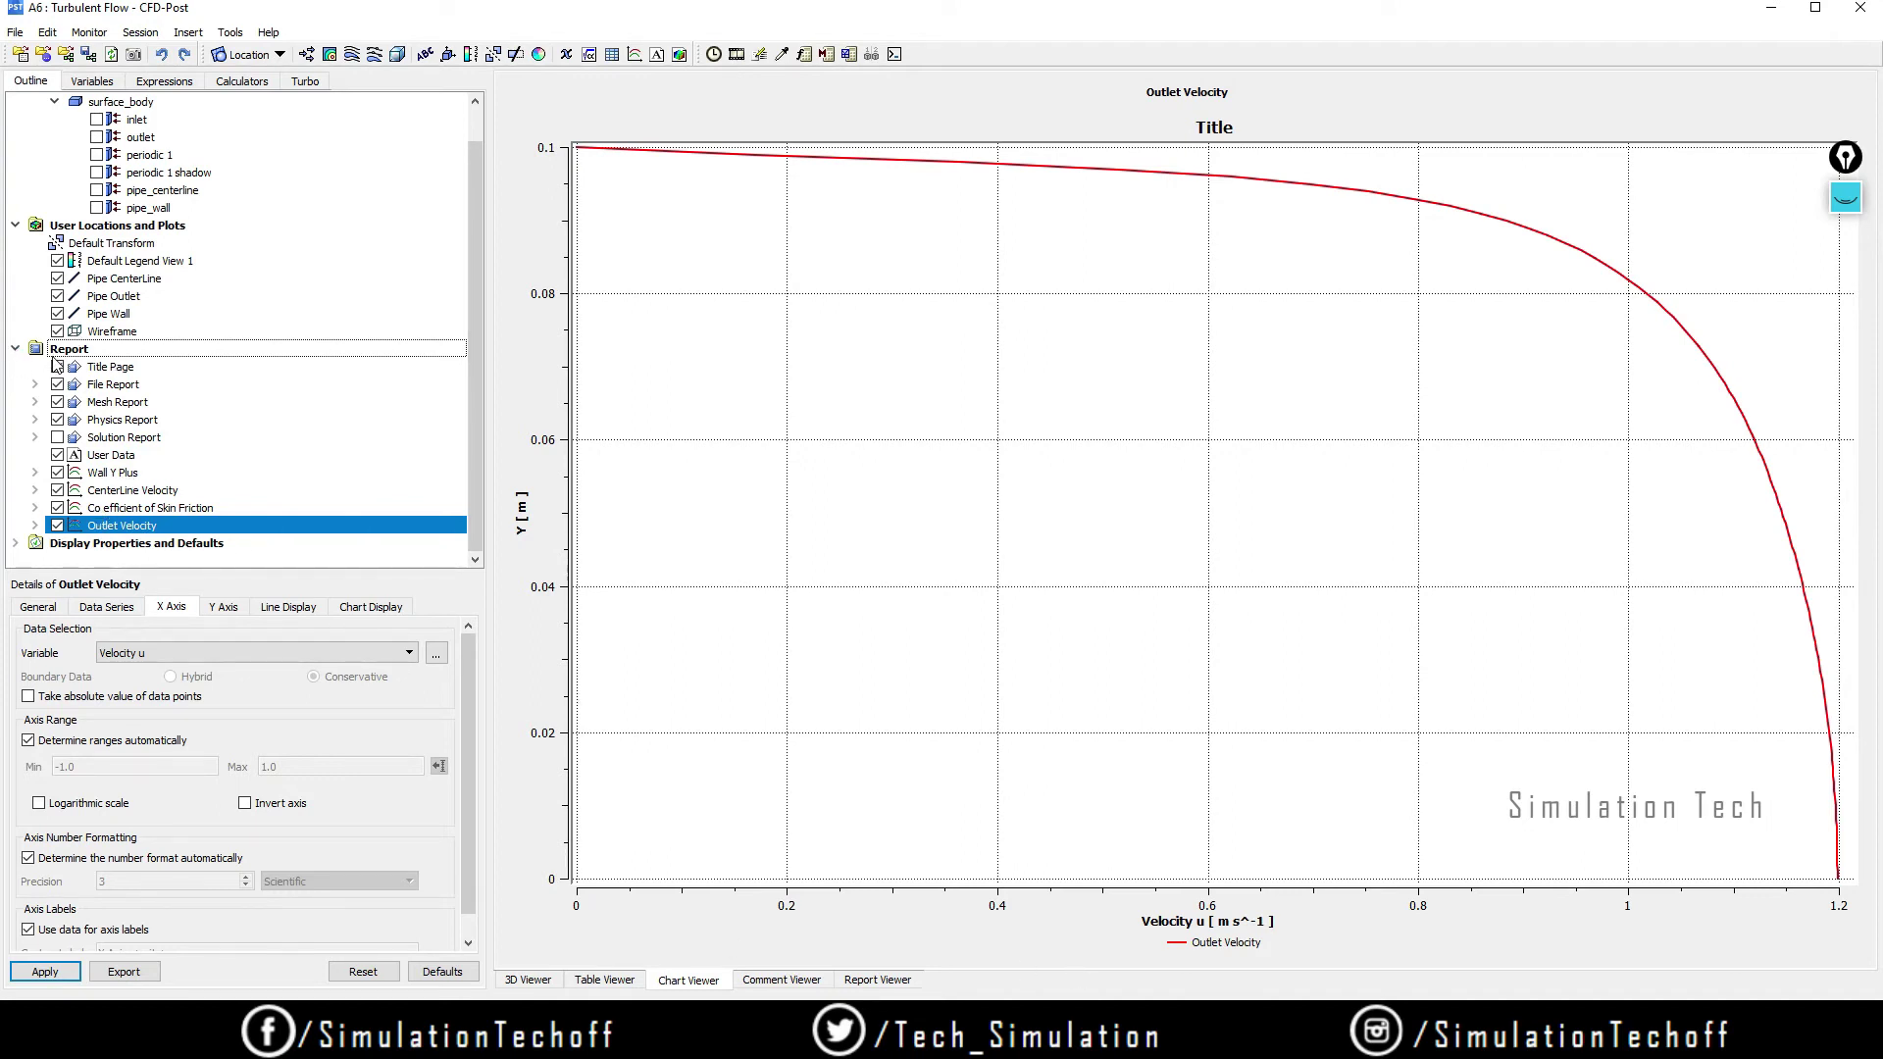
{"action": "left_click", "coordinate": [109, 475]}
{"action": "left_click", "coordinate": [130, 490]}
{"action": "left_click", "coordinate": [123, 474]}
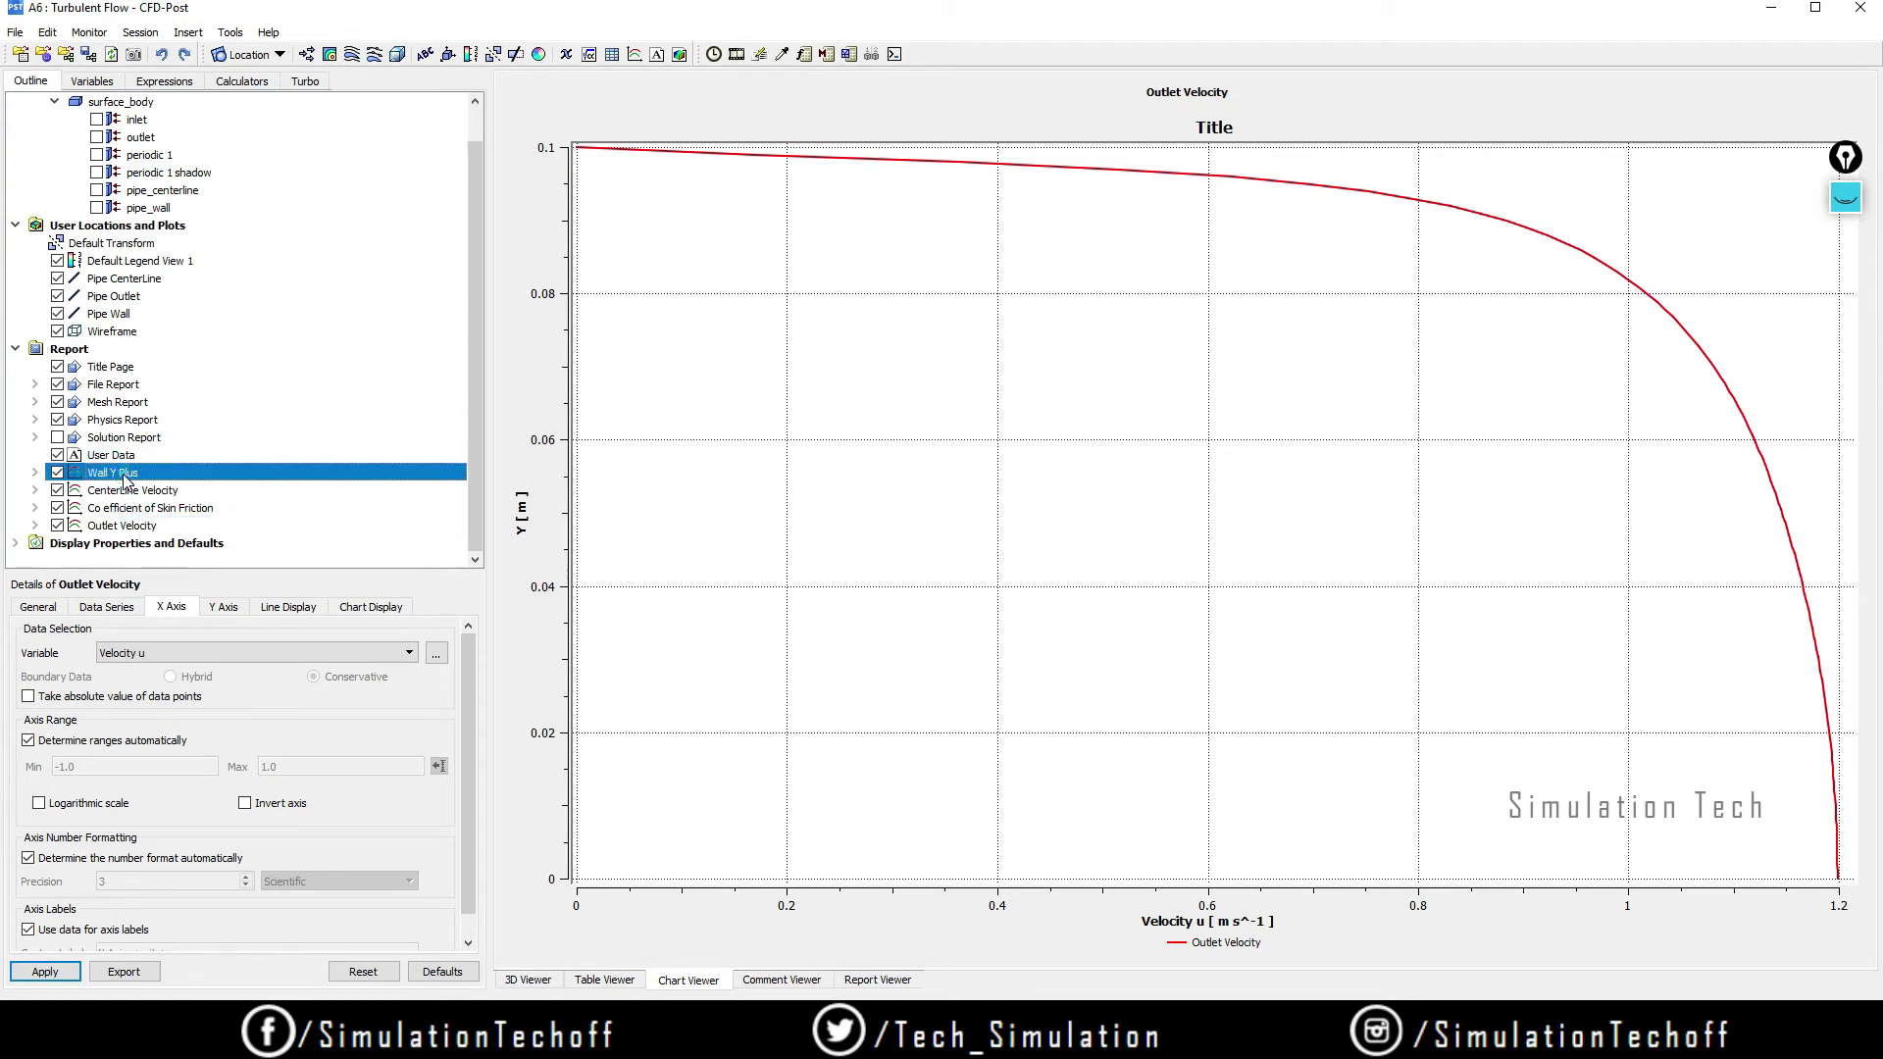
{"action": "left_click", "coordinate": [169, 492]}
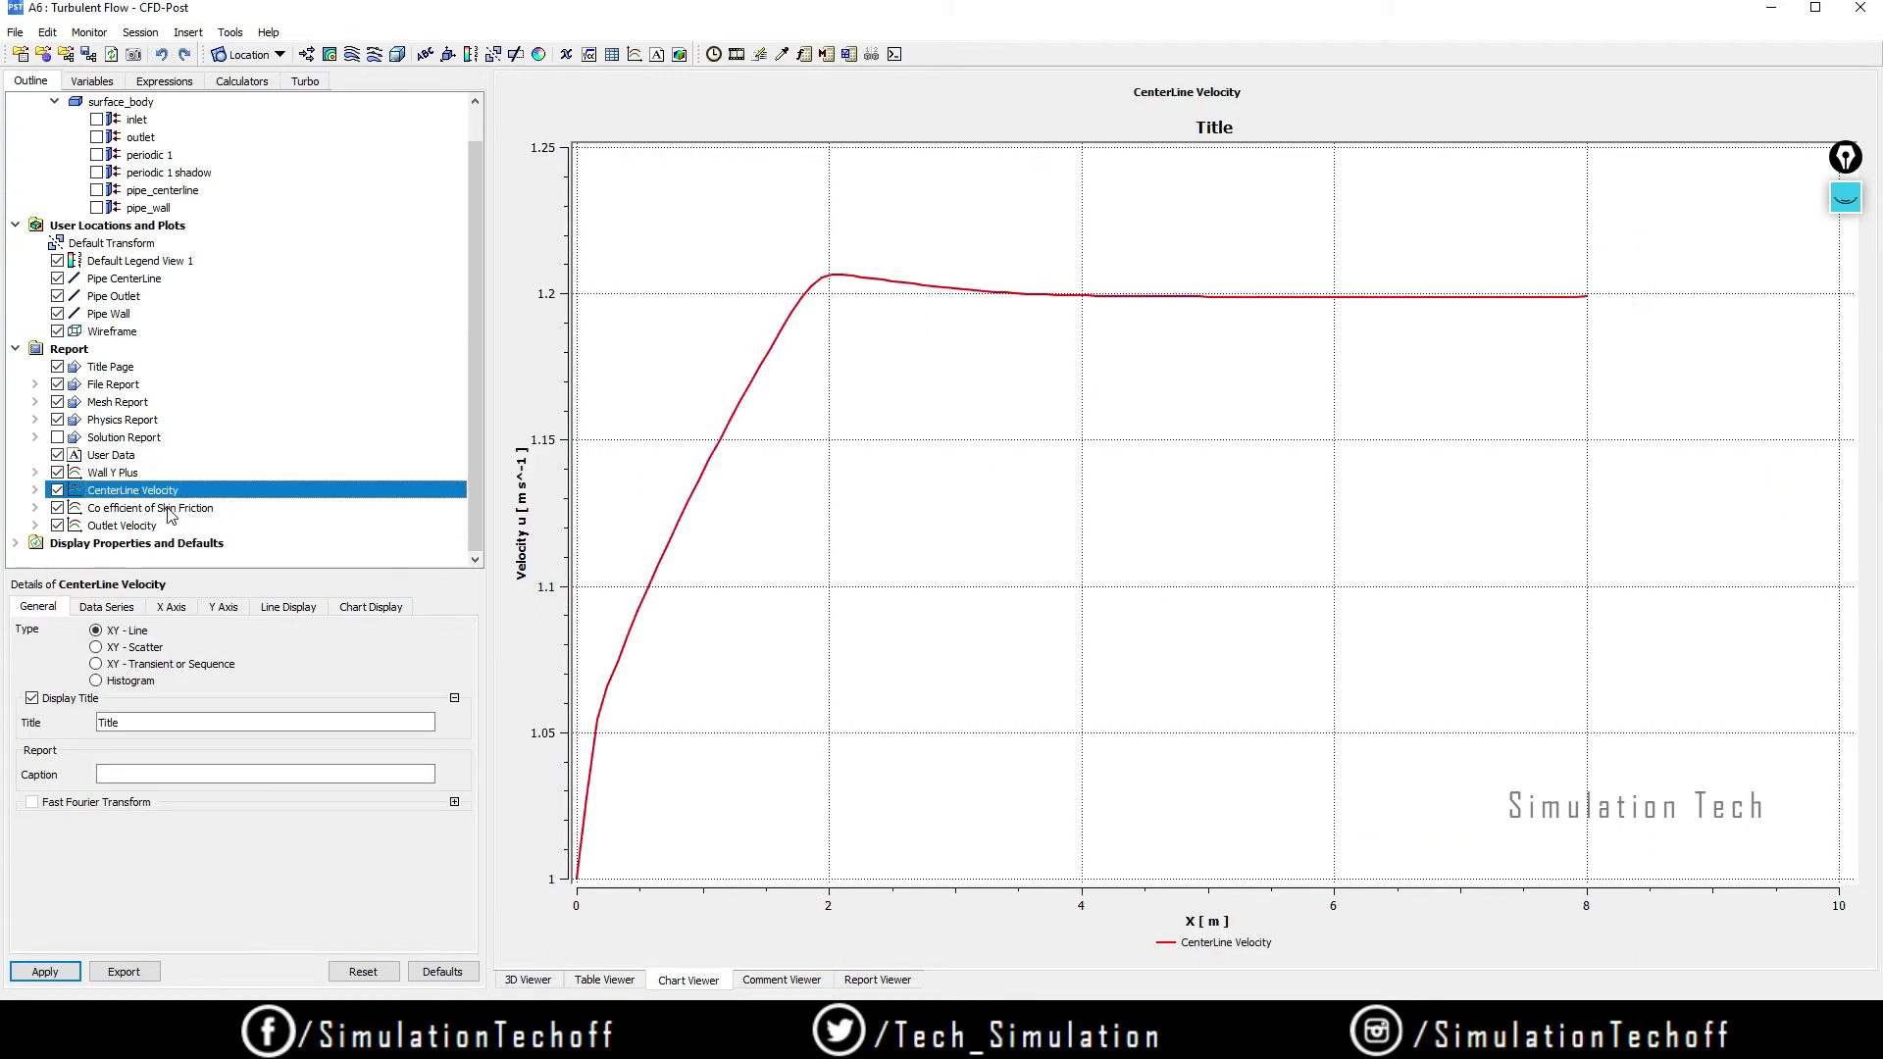
{"action": "left_click", "coordinate": [171, 510]}
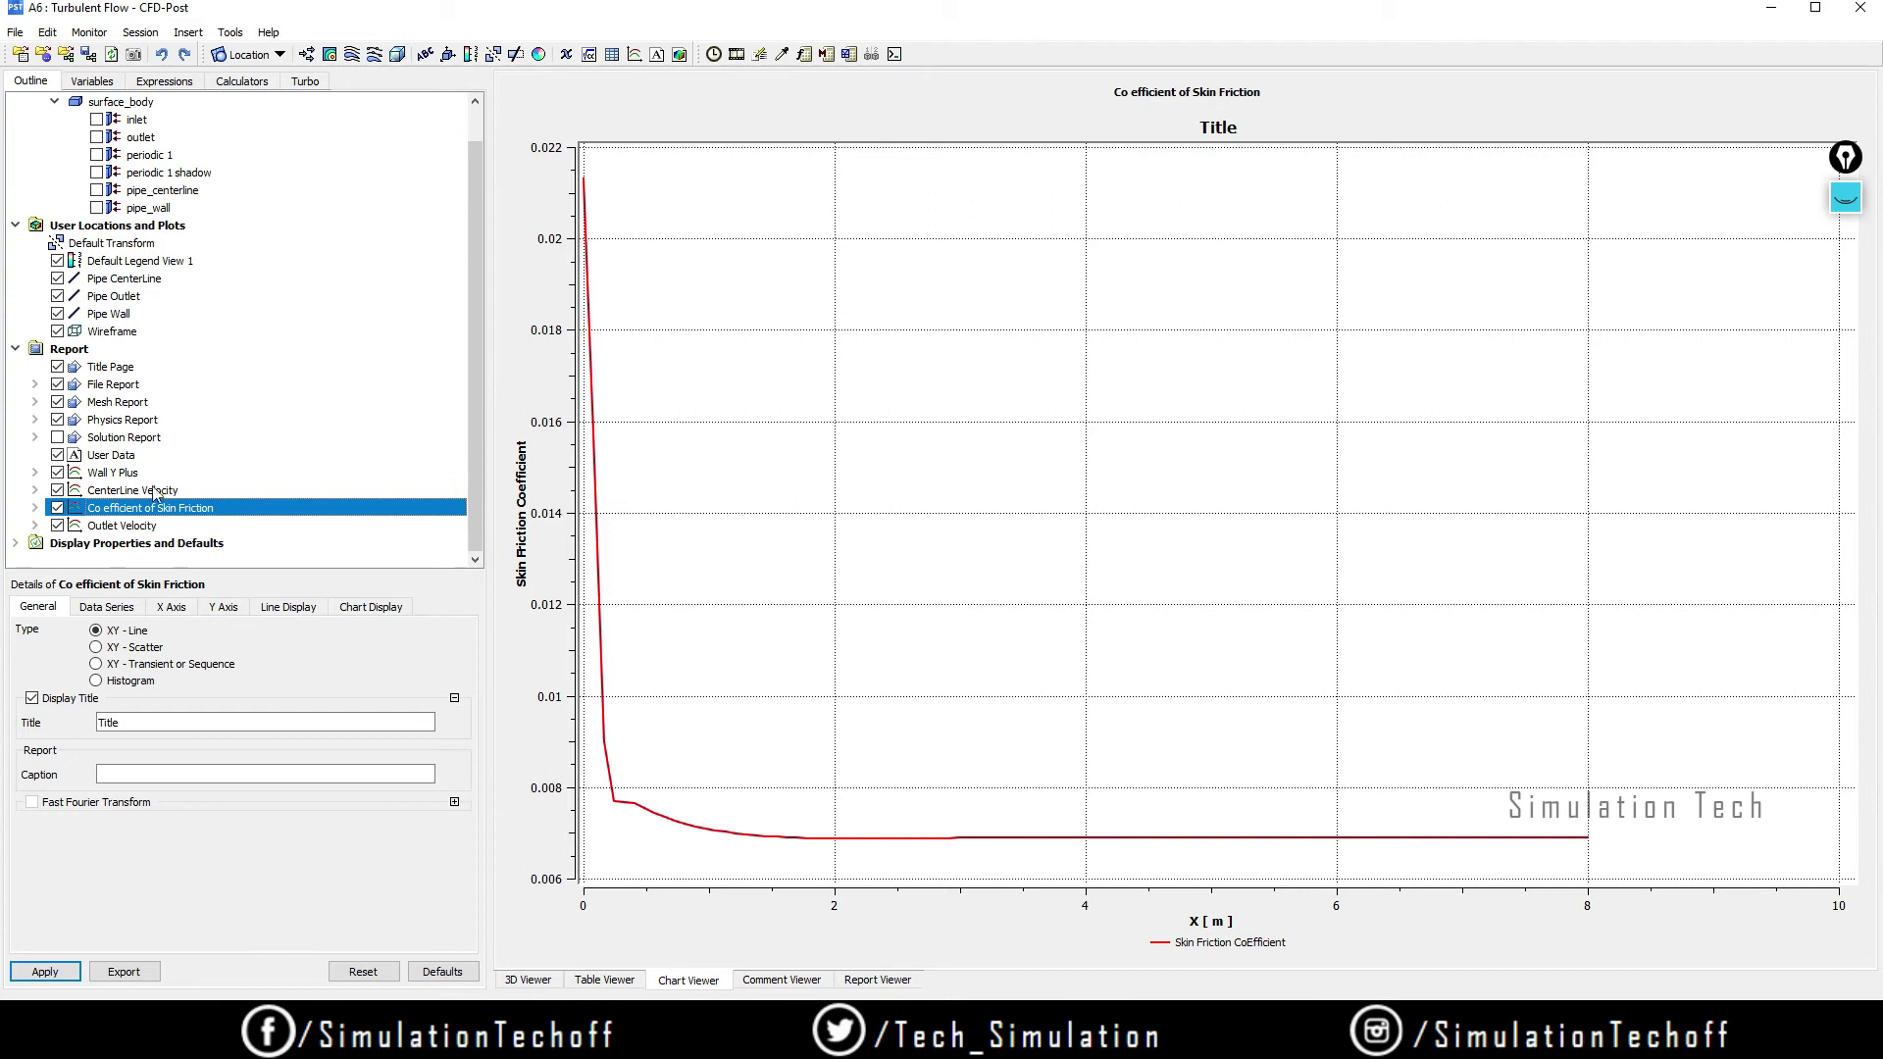
{"action": "left_click", "coordinate": [126, 527]}
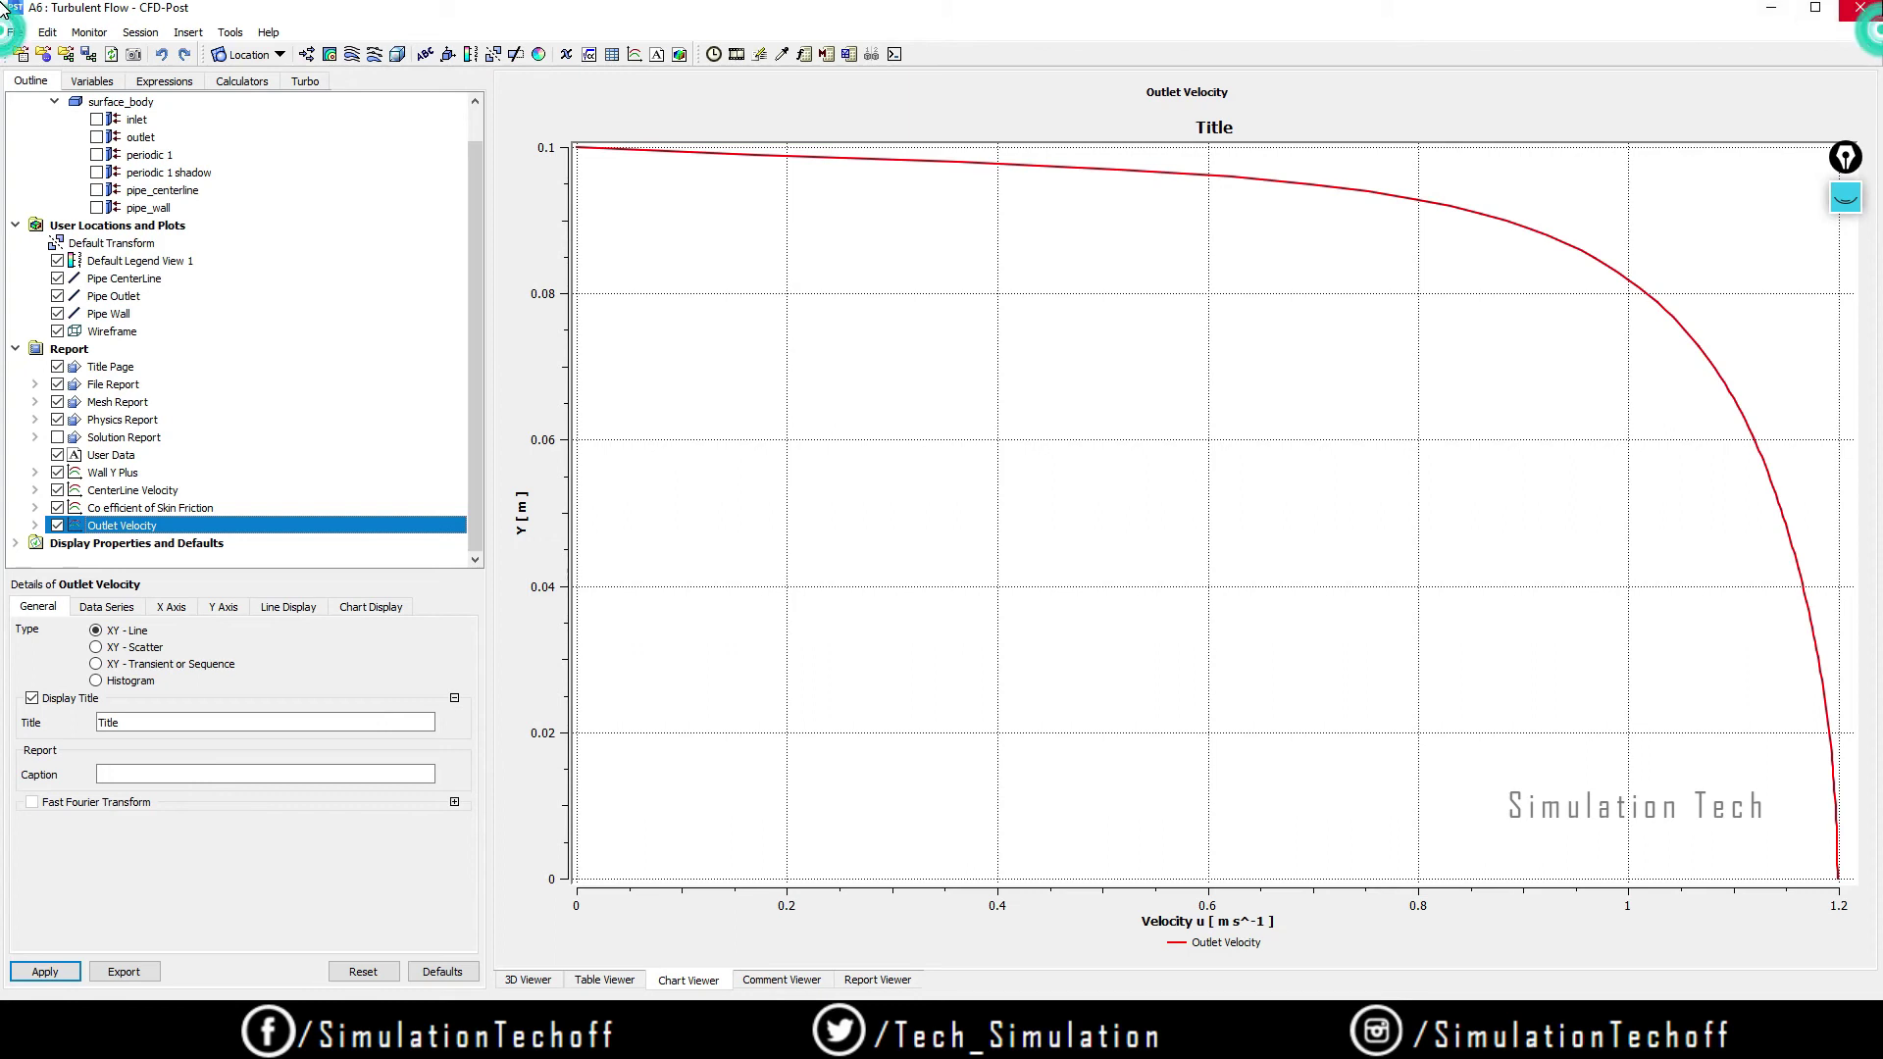
Step: Close the results and duplicate the Turbulent Flow system in the Workbench project schematic
{"action": "left_click", "coordinate": [1861, 8]}
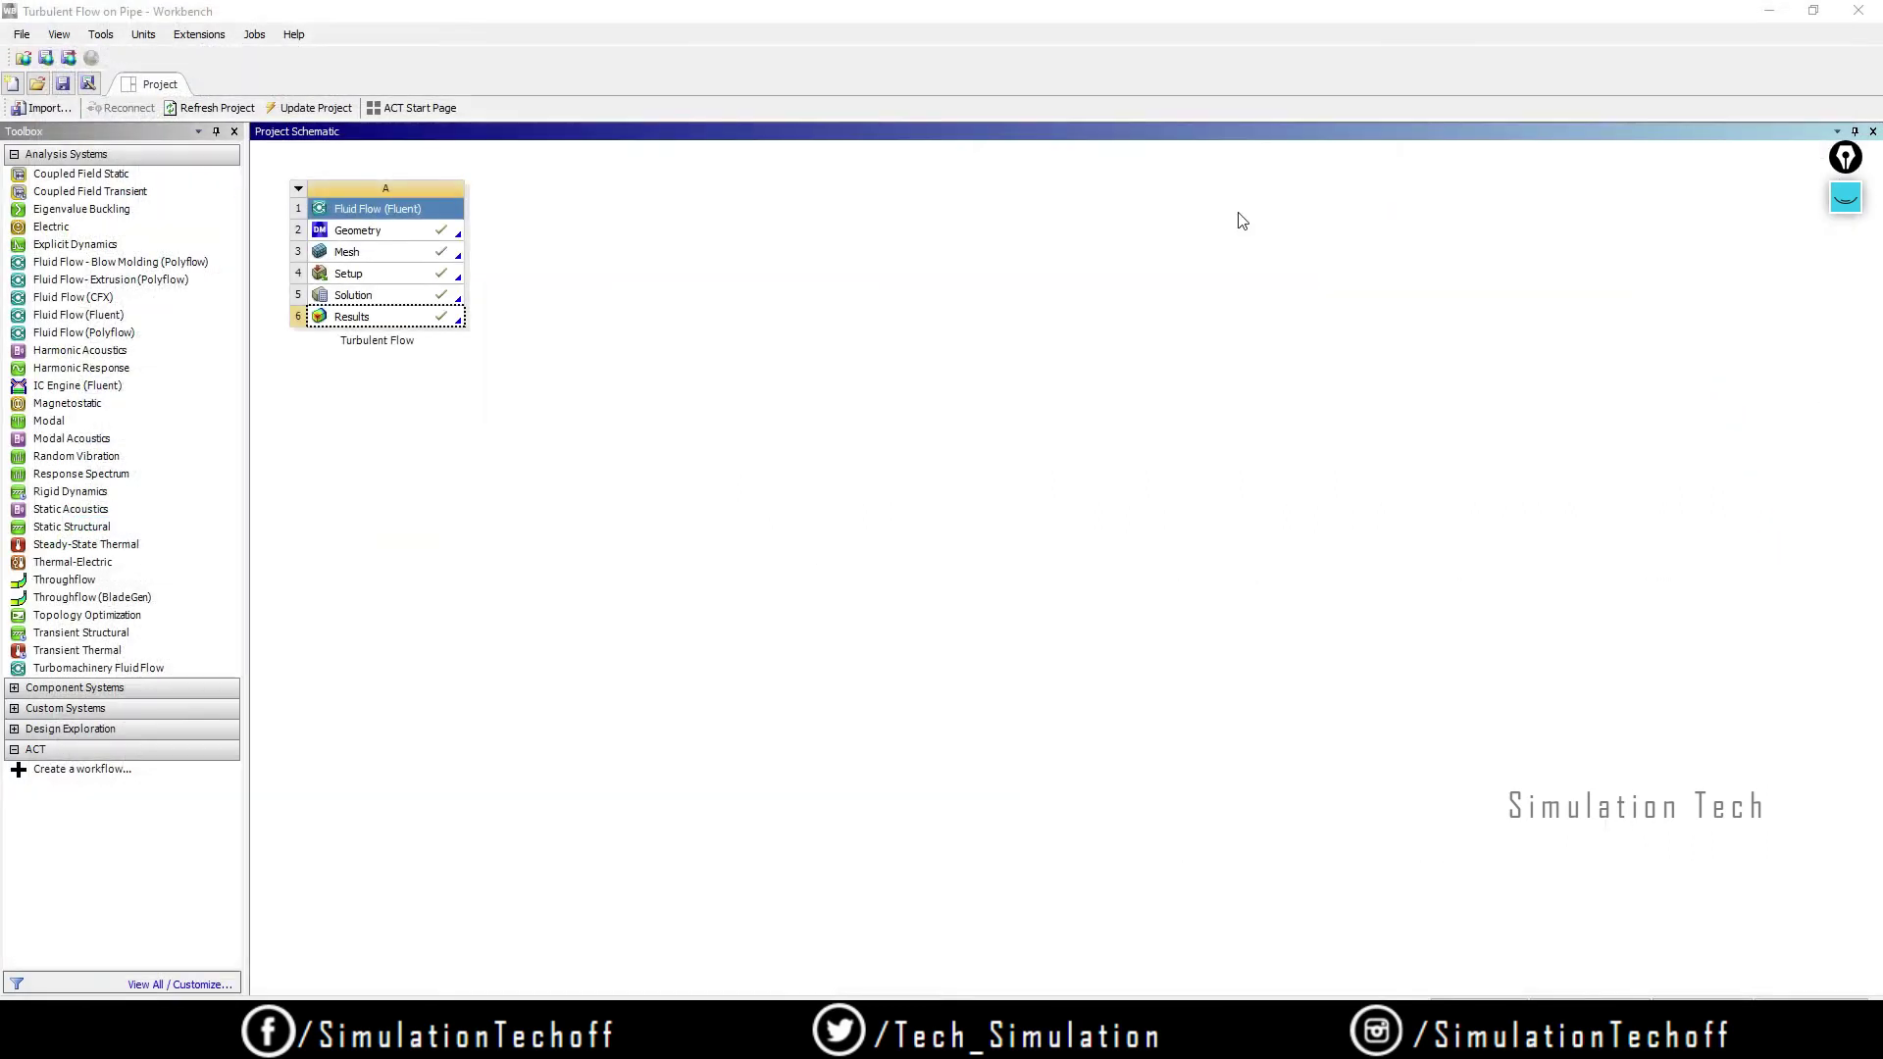
{"action": "left_click", "coordinate": [908, 461]}
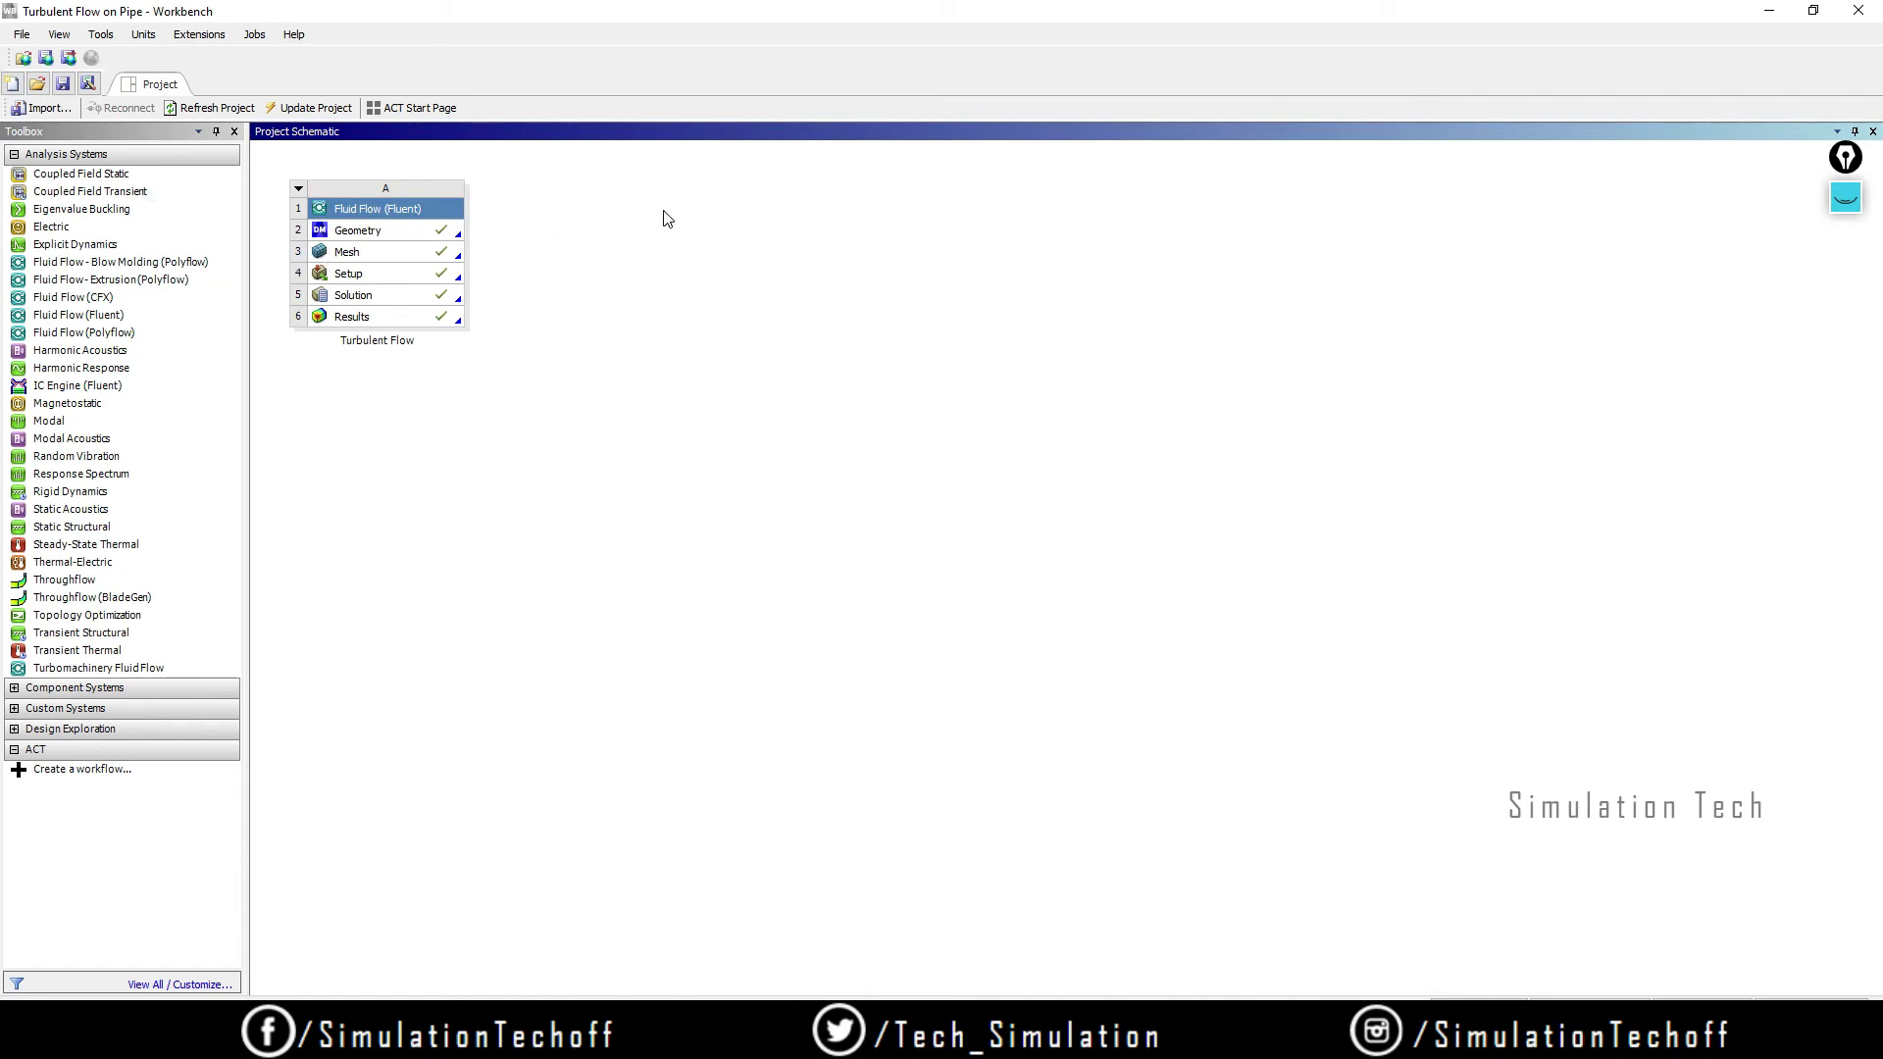
{"action": "left_click", "coordinate": [298, 188]}
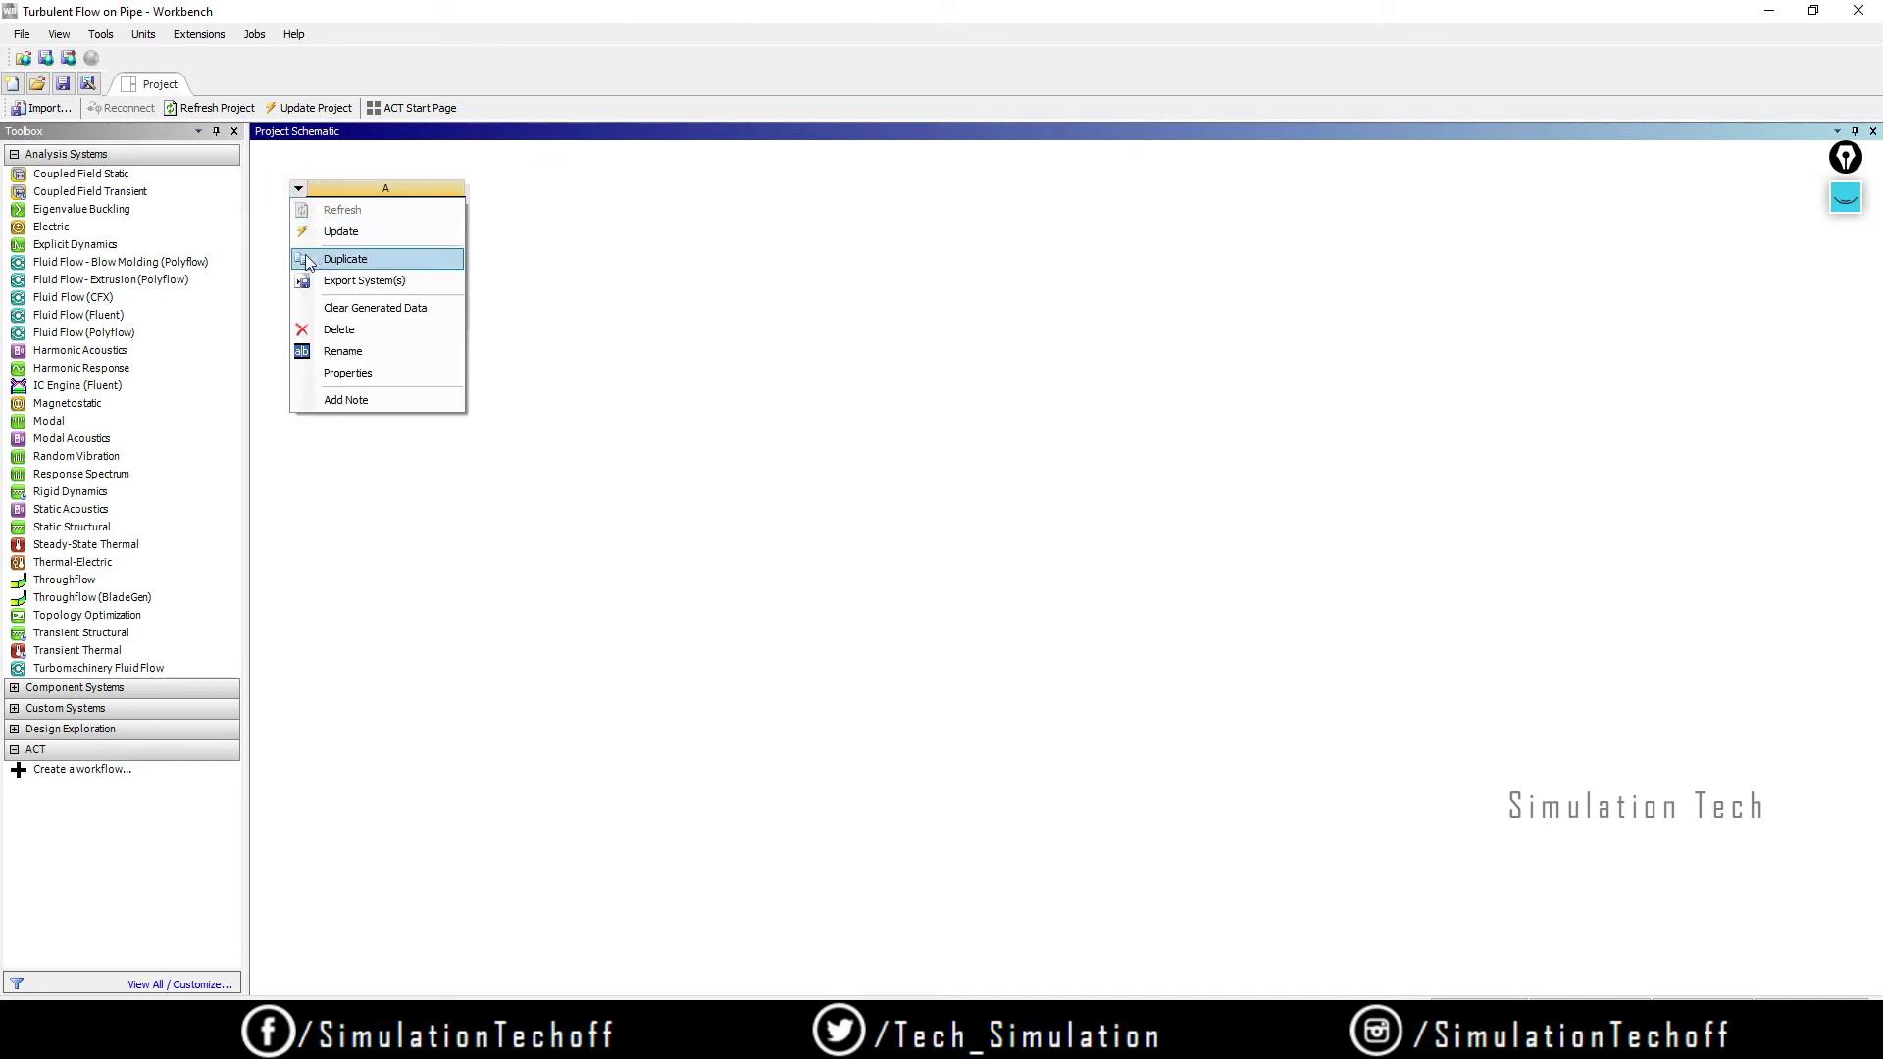
{"action": "left_click", "coordinate": [374, 259]}
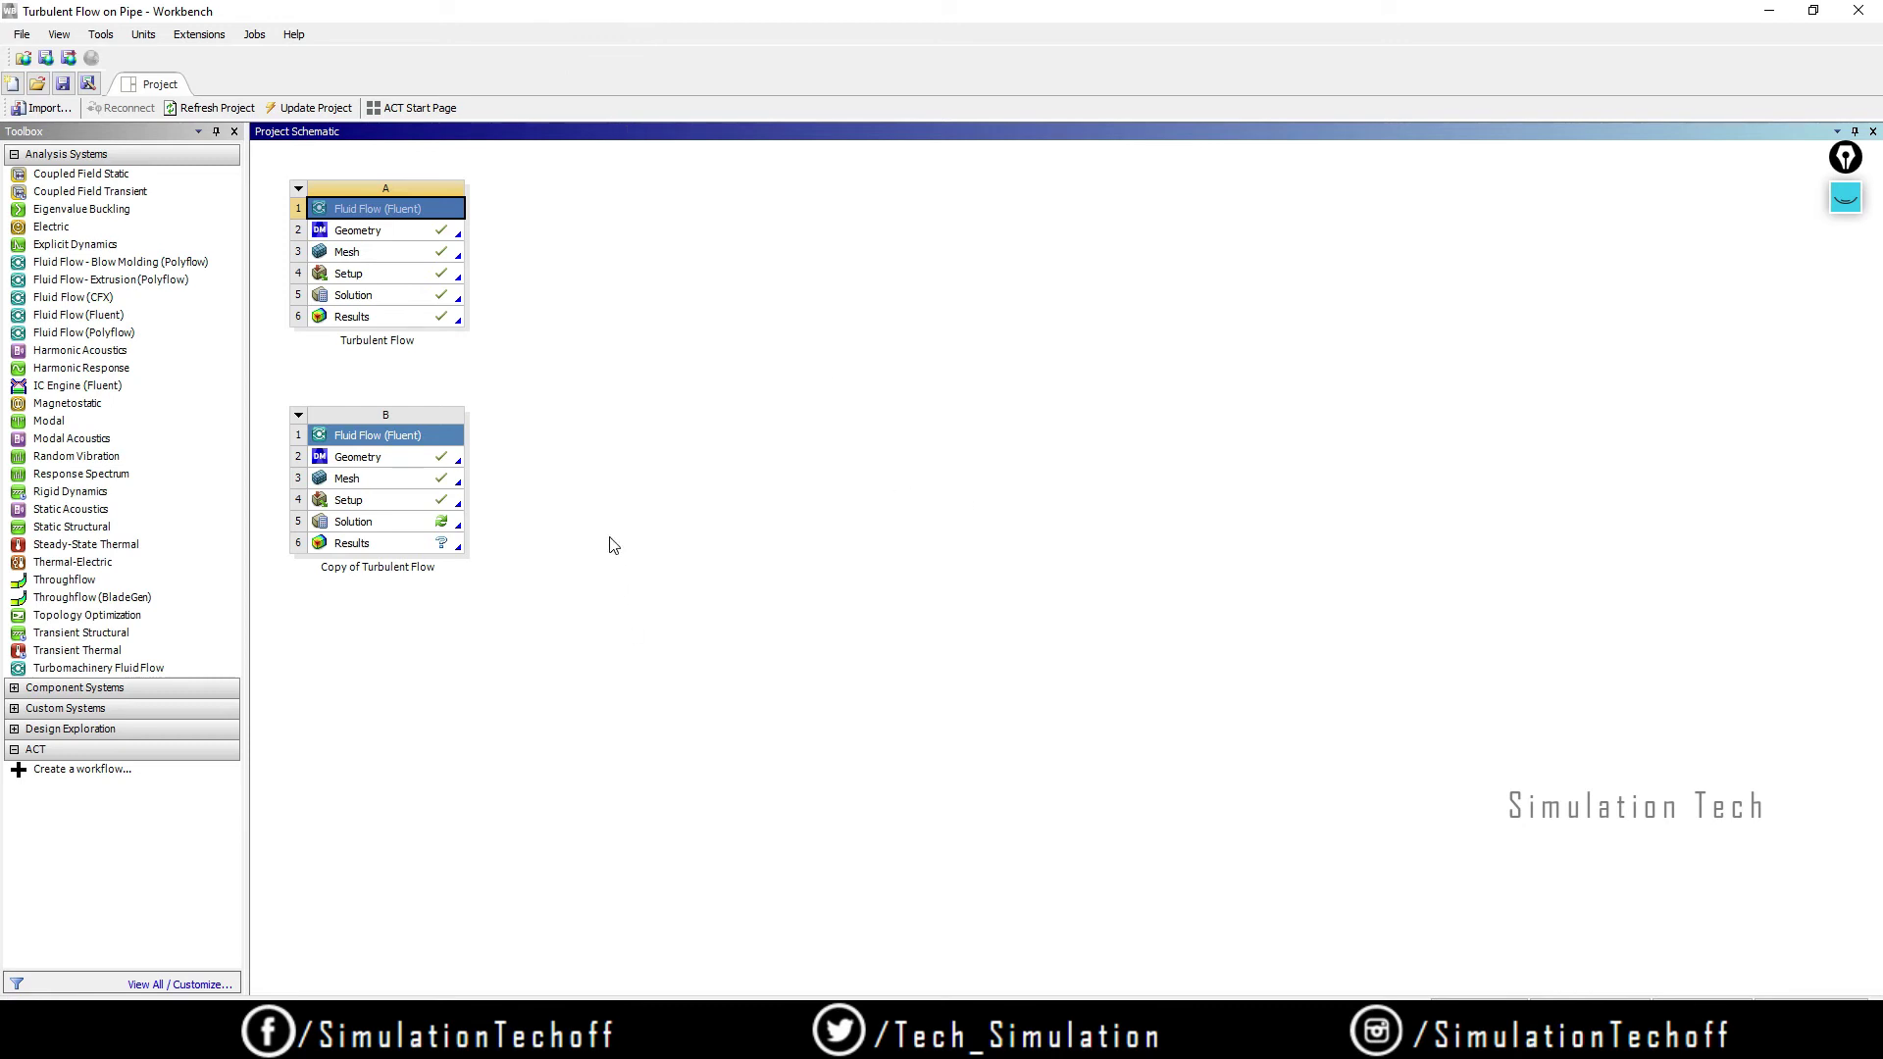
Step: Rename the duplicated Fluent system as "2x MeshTurbulent Flow"
{"action": "double_click", "coordinate": [381, 568]}
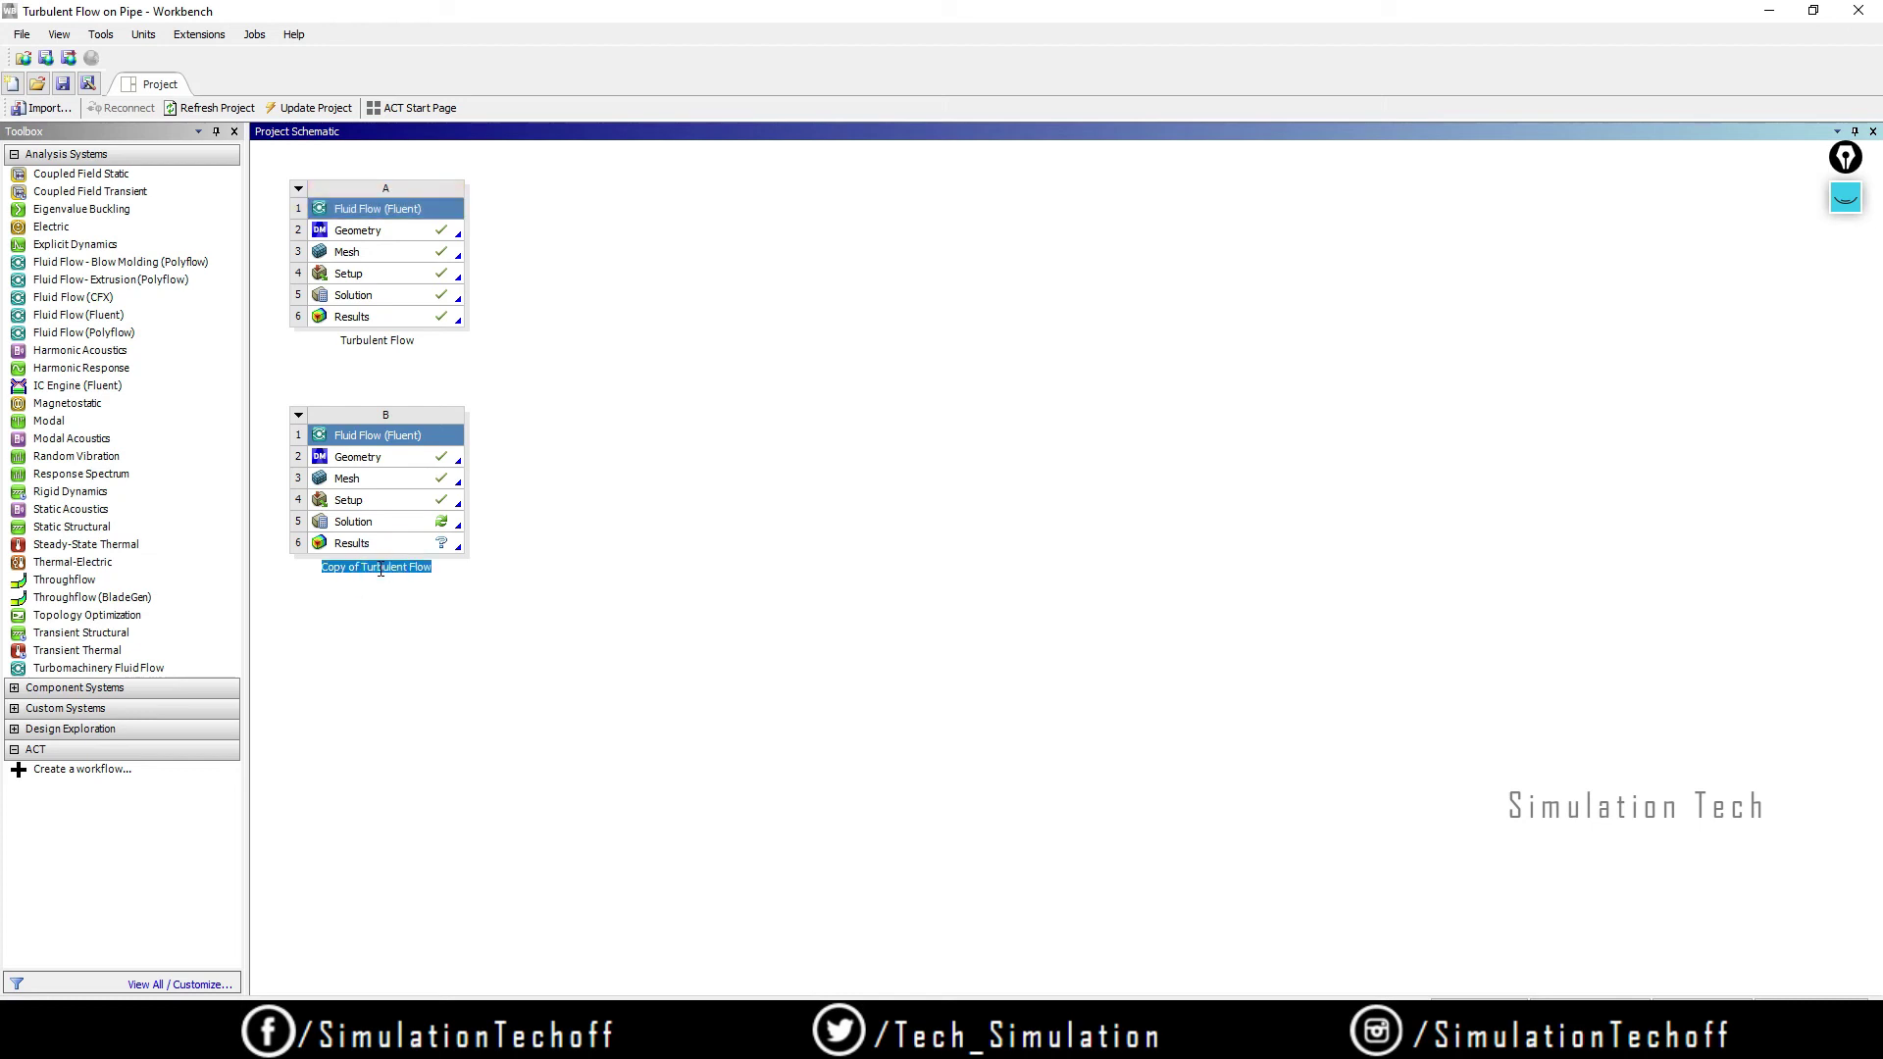
{"action": "key", "text": "Home"}
{"action": "left_click_drag", "start_coordinate": [359, 568], "coordinate": [323, 572]}
{"action": "type", "text": "3x Mex"}
{"action": "key", "text": "BackSpace"}
{"action": "type", "text": "sh"}
{"action": "key", "text": "Return"}
{"action": "left_click", "coordinate": [1844, 199]}
{"action": "mouse_move", "coordinate": [1842, 285]}
{"action": "left_click", "coordinate": [1784, 285]}
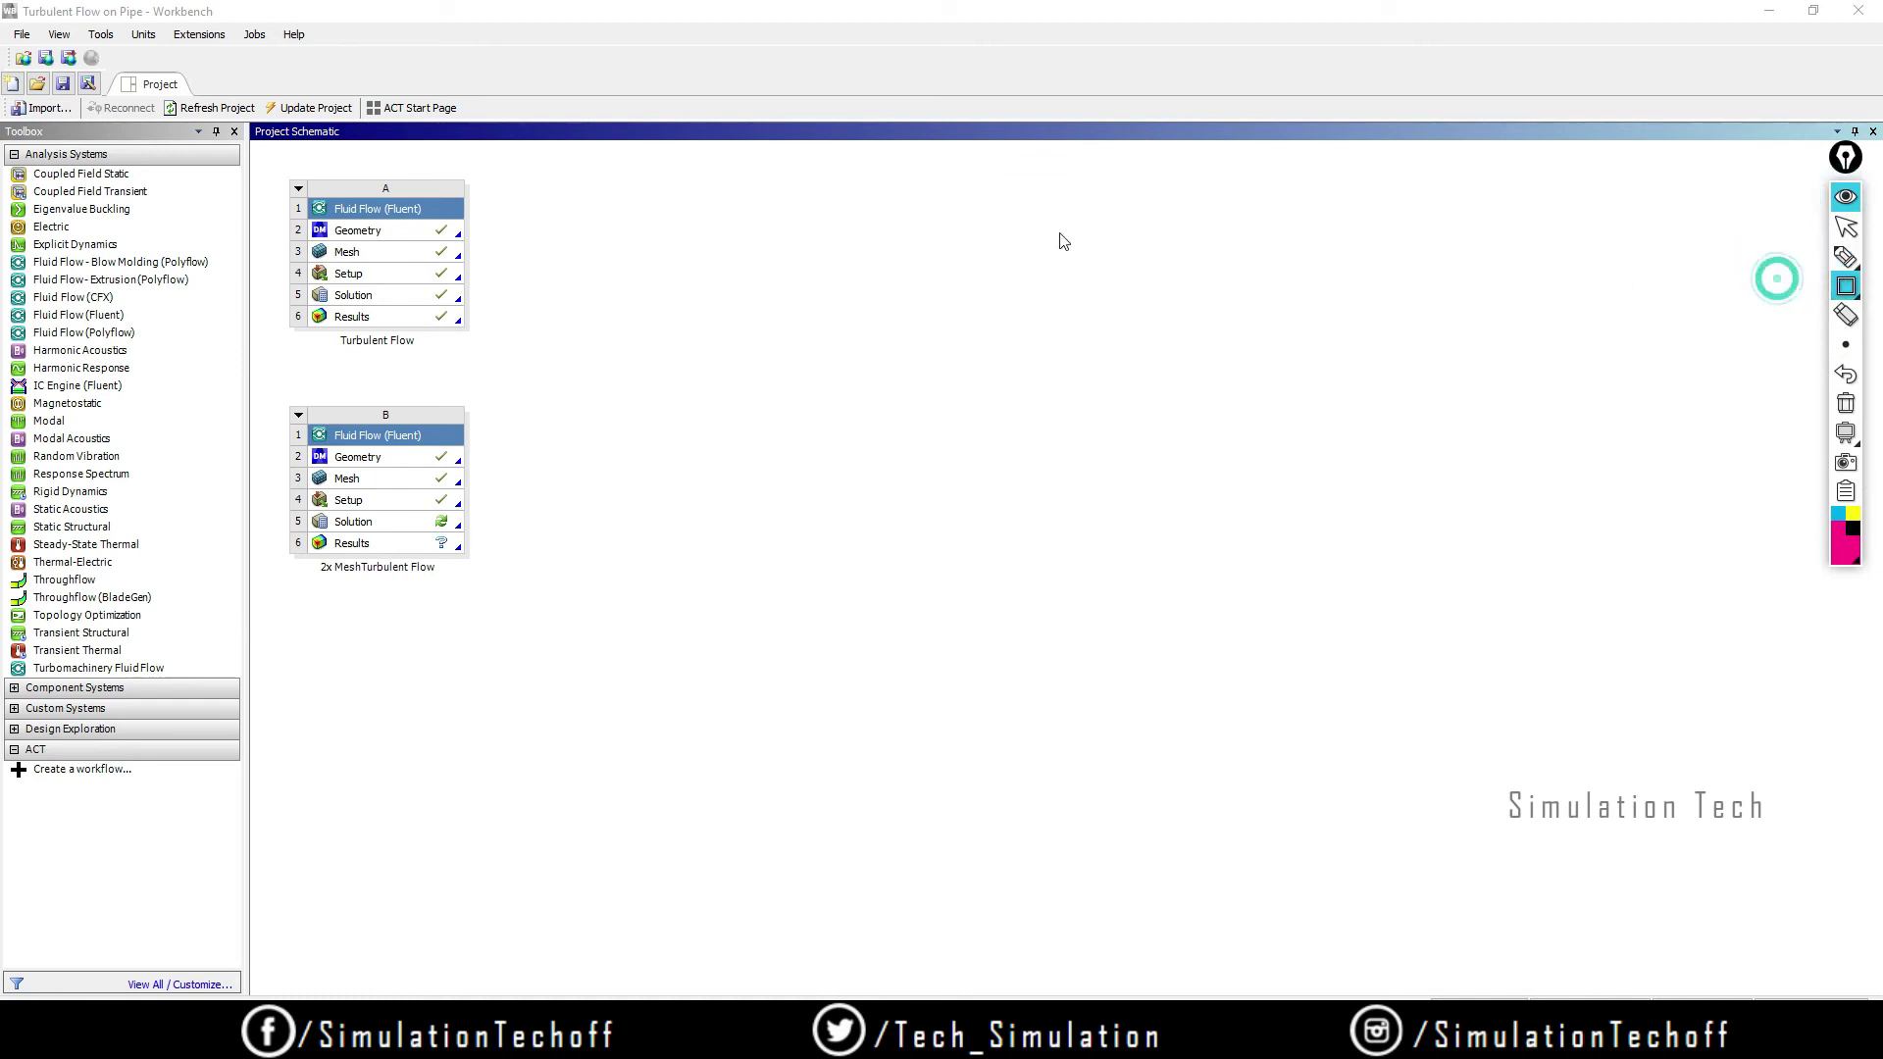
{"action": "mouse_move", "coordinate": [908, 233]}
{"action": "left_mouse_down"}
{"action": "mouse_move", "coordinate": [1068, 262]}
{"action": "mouse_move", "coordinate": [1336, 269]}
{"action": "left_mouse_up"}
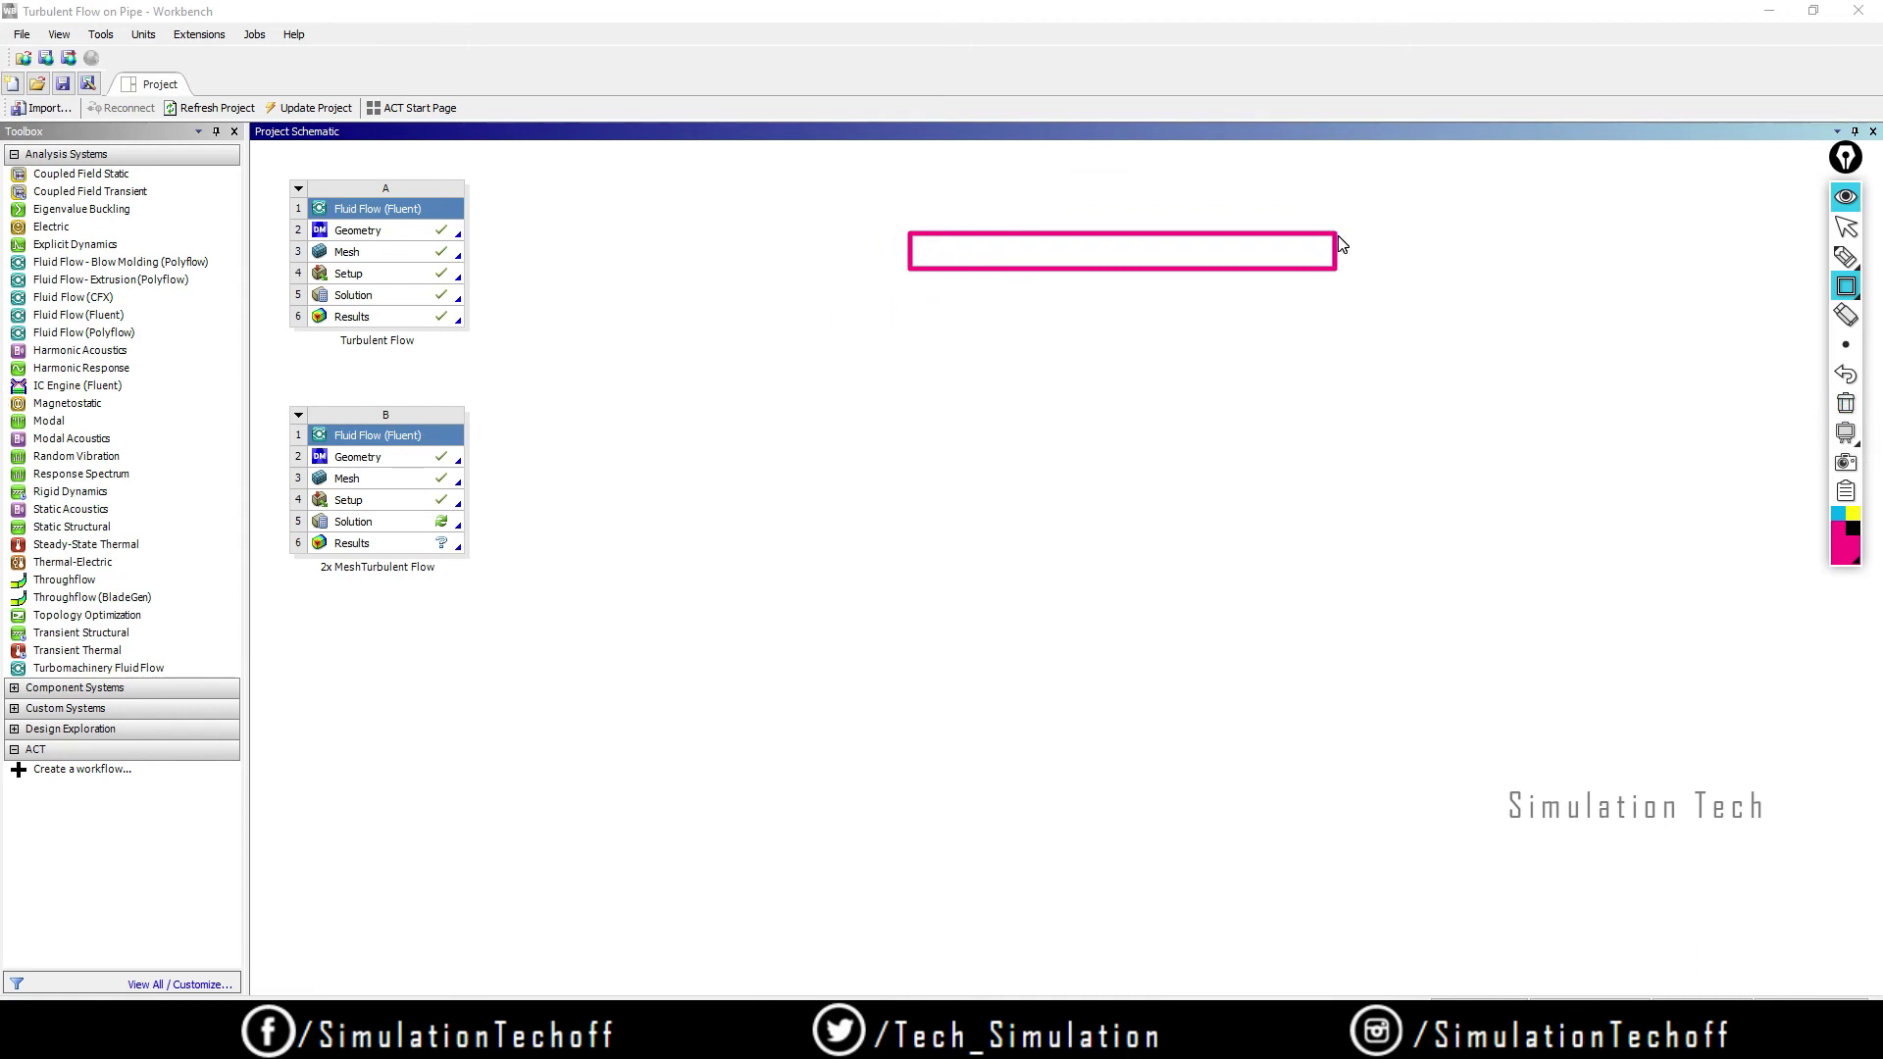
{"action": "left_click", "coordinate": [1846, 257]}
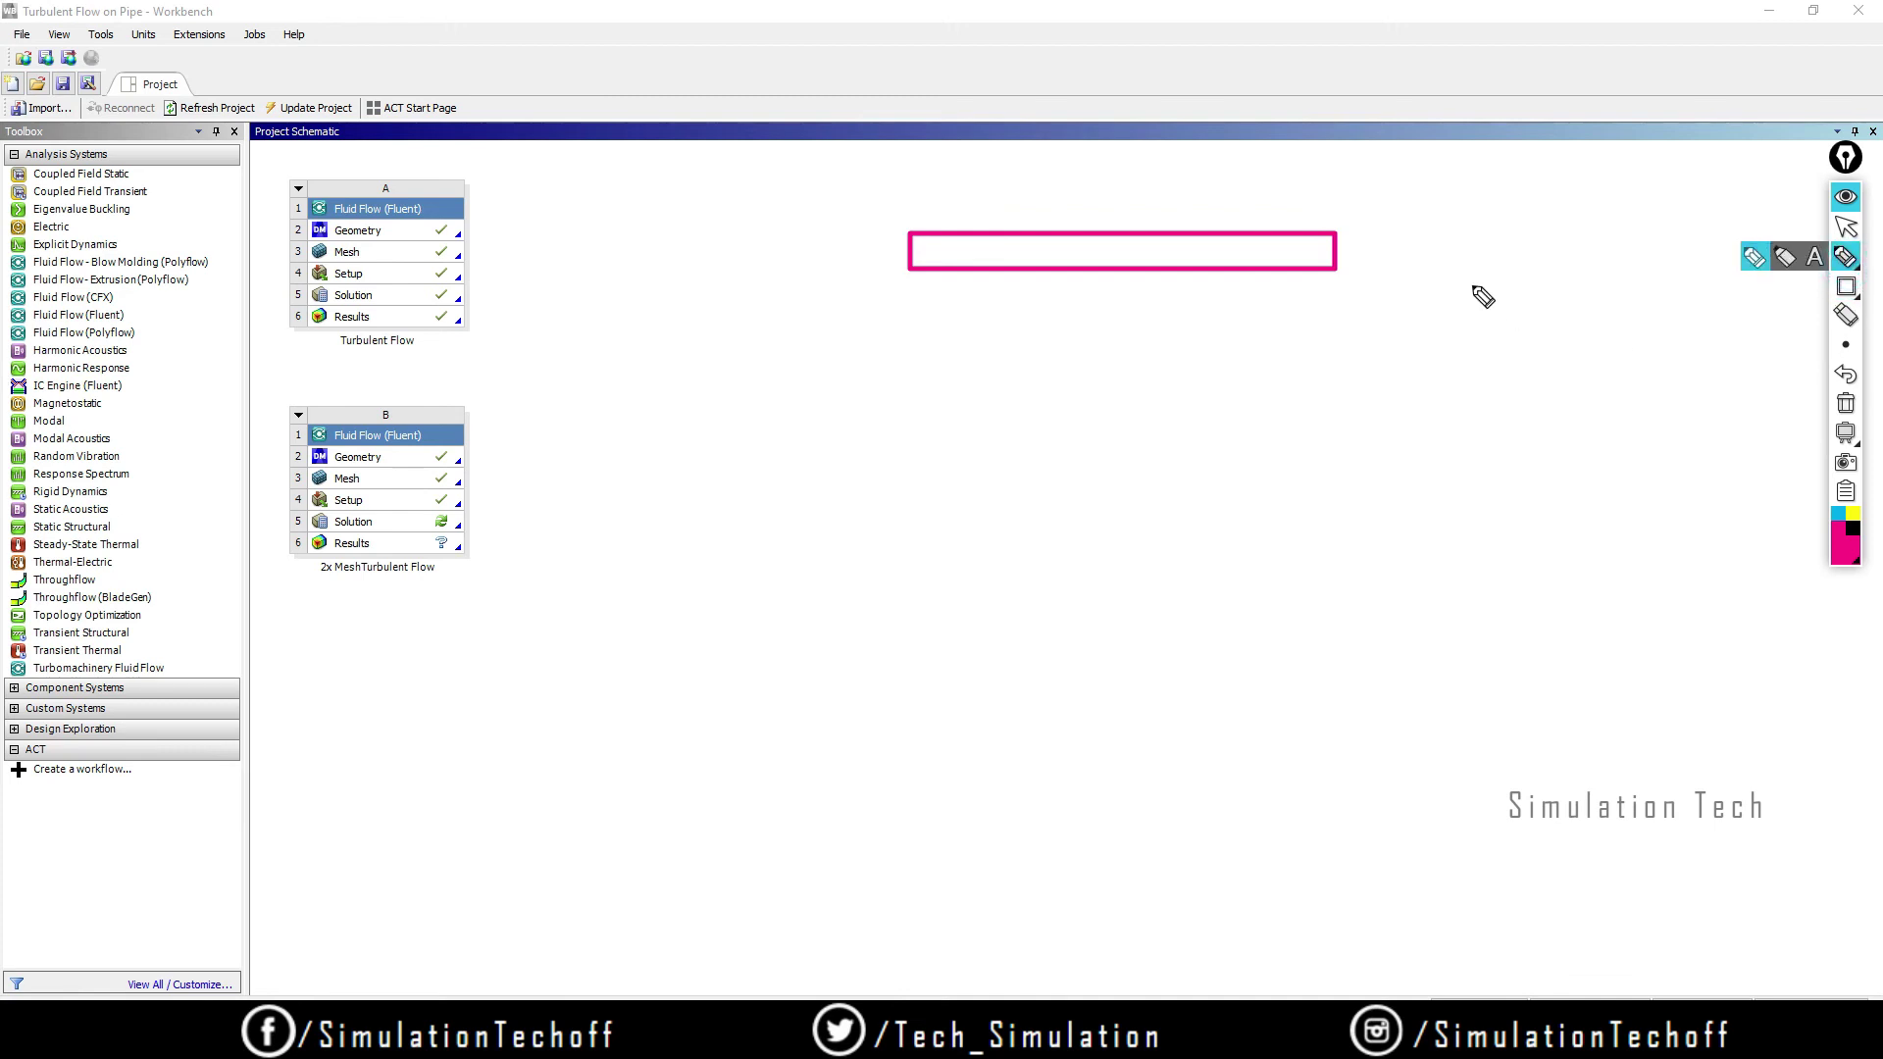
{"action": "mouse_move", "coordinate": [1462, 257]}
{"action": "left_mouse_down"}
{"action": "mouse_move", "coordinate": [1484, 301]}
{"action": "mouse_move", "coordinate": [1466, 288]}
{"action": "mouse_move", "coordinate": [1492, 283]}
{"action": "left_mouse_up"}
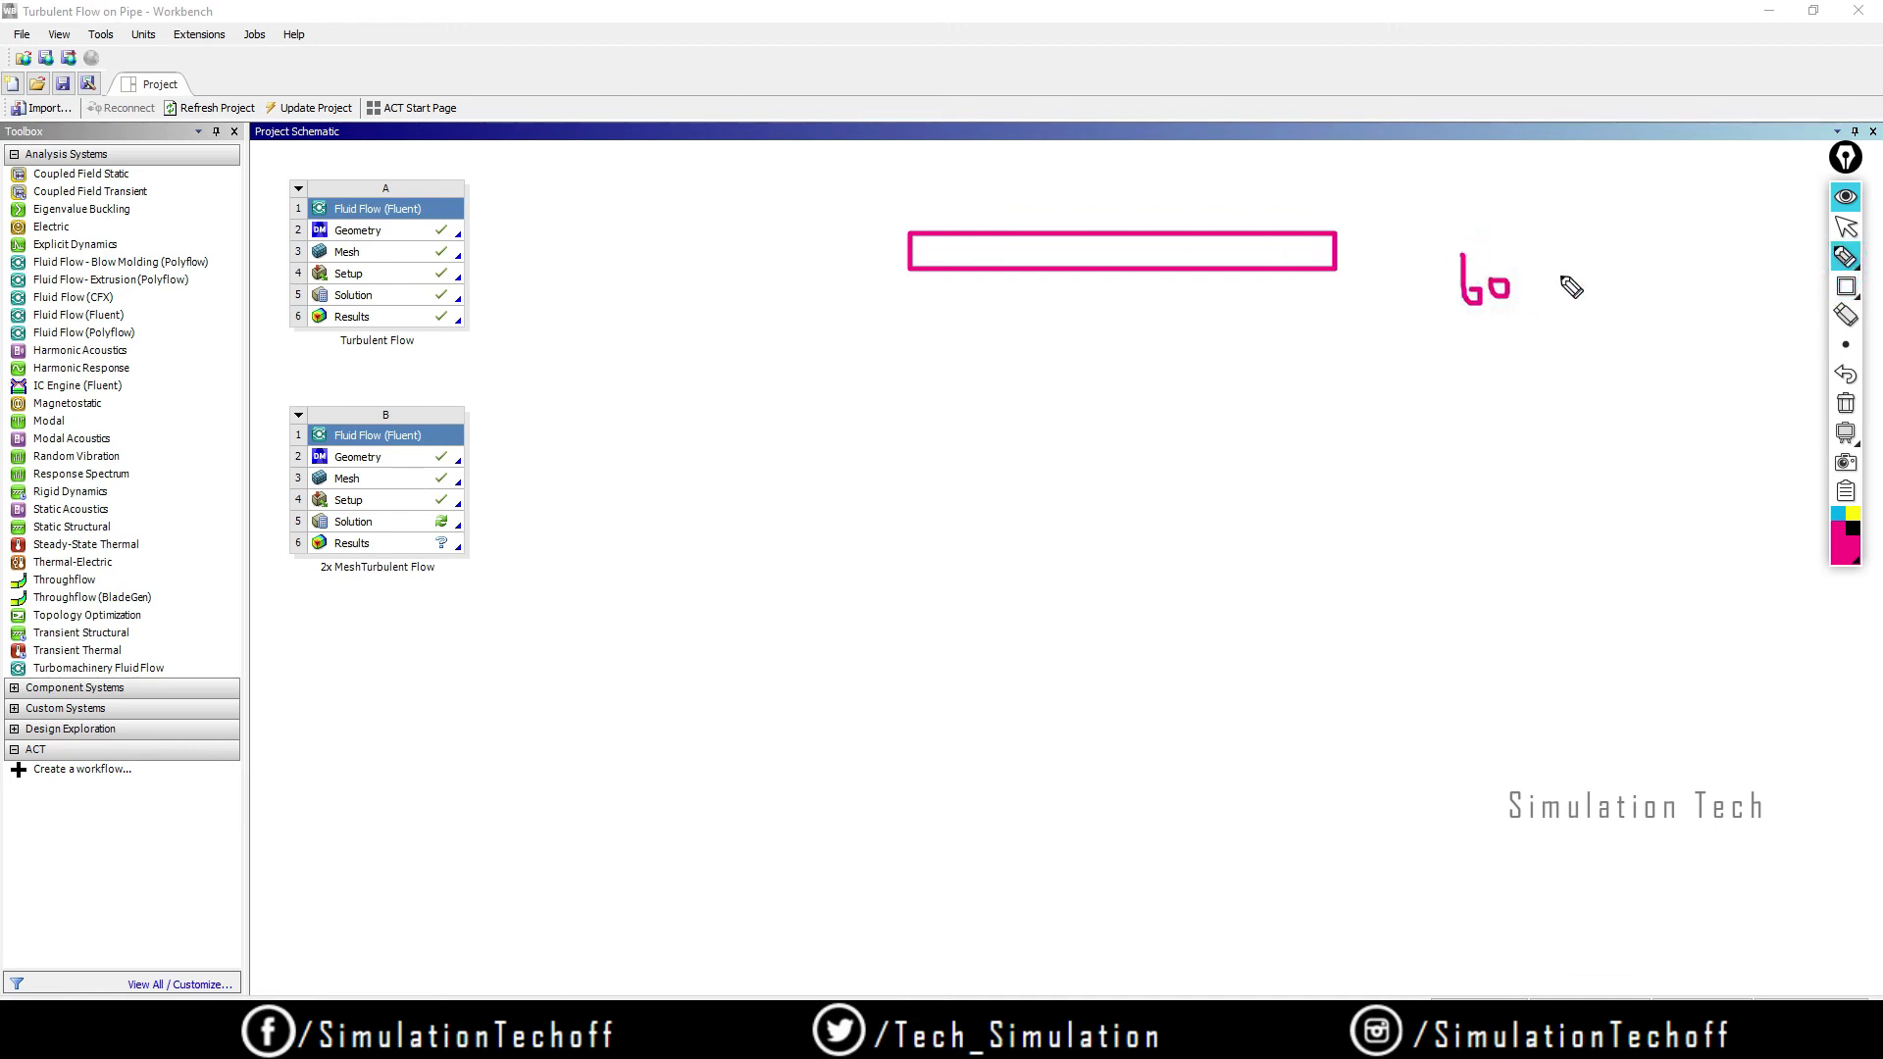
{"action": "left_click_drag", "start_coordinate": [1549, 266], "coordinate": [1581, 291]}
{"action": "mouse_move", "coordinate": [1580, 262]}
{"action": "left_mouse_down"}
{"action": "mouse_move", "coordinate": [1557, 294]}
{"action": "mouse_move", "coordinate": [1642, 253]}
{"action": "left_mouse_up"}
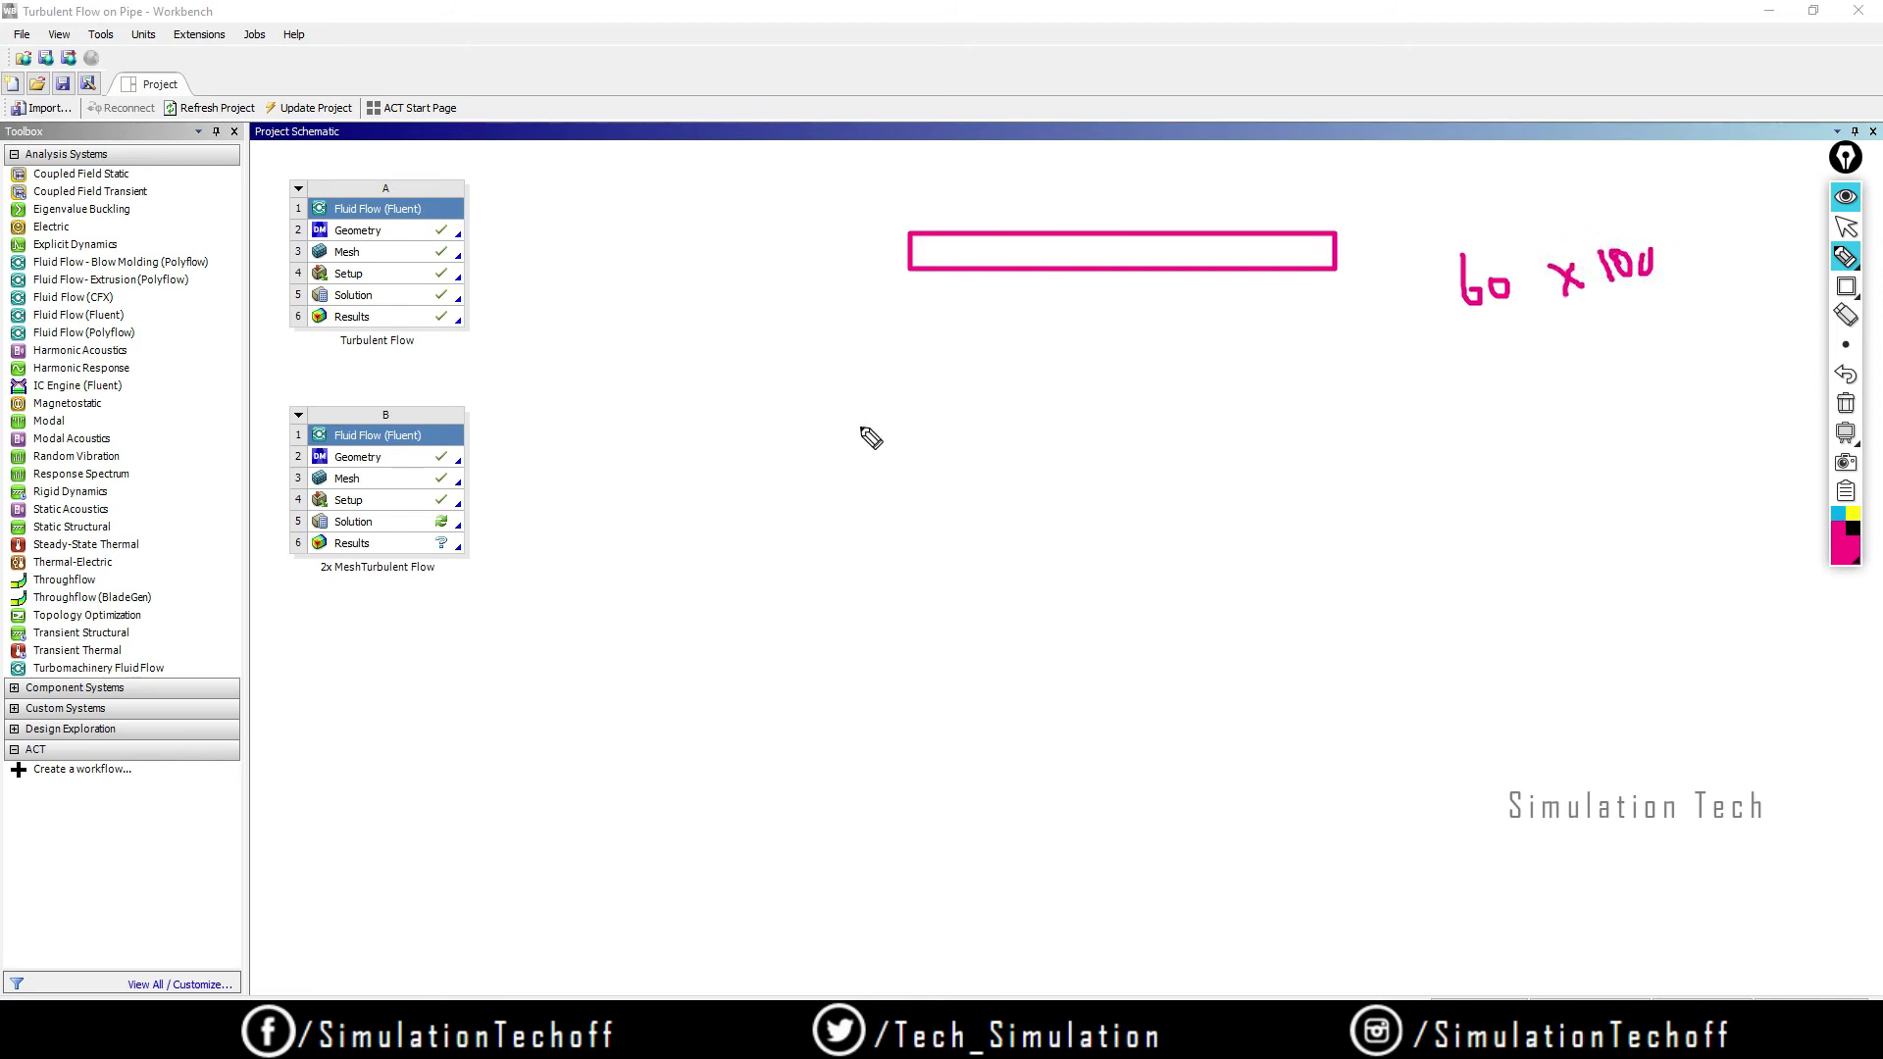
{"action": "left_click_drag", "start_coordinate": [665, 457], "coordinate": [567, 483]}
{"action": "mouse_move", "coordinate": [590, 442]}
{"action": "left_mouse_down"}
{"action": "mouse_move", "coordinate": [569, 485]}
{"action": "mouse_move", "coordinate": [624, 496]}
{"action": "left_mouse_up"}
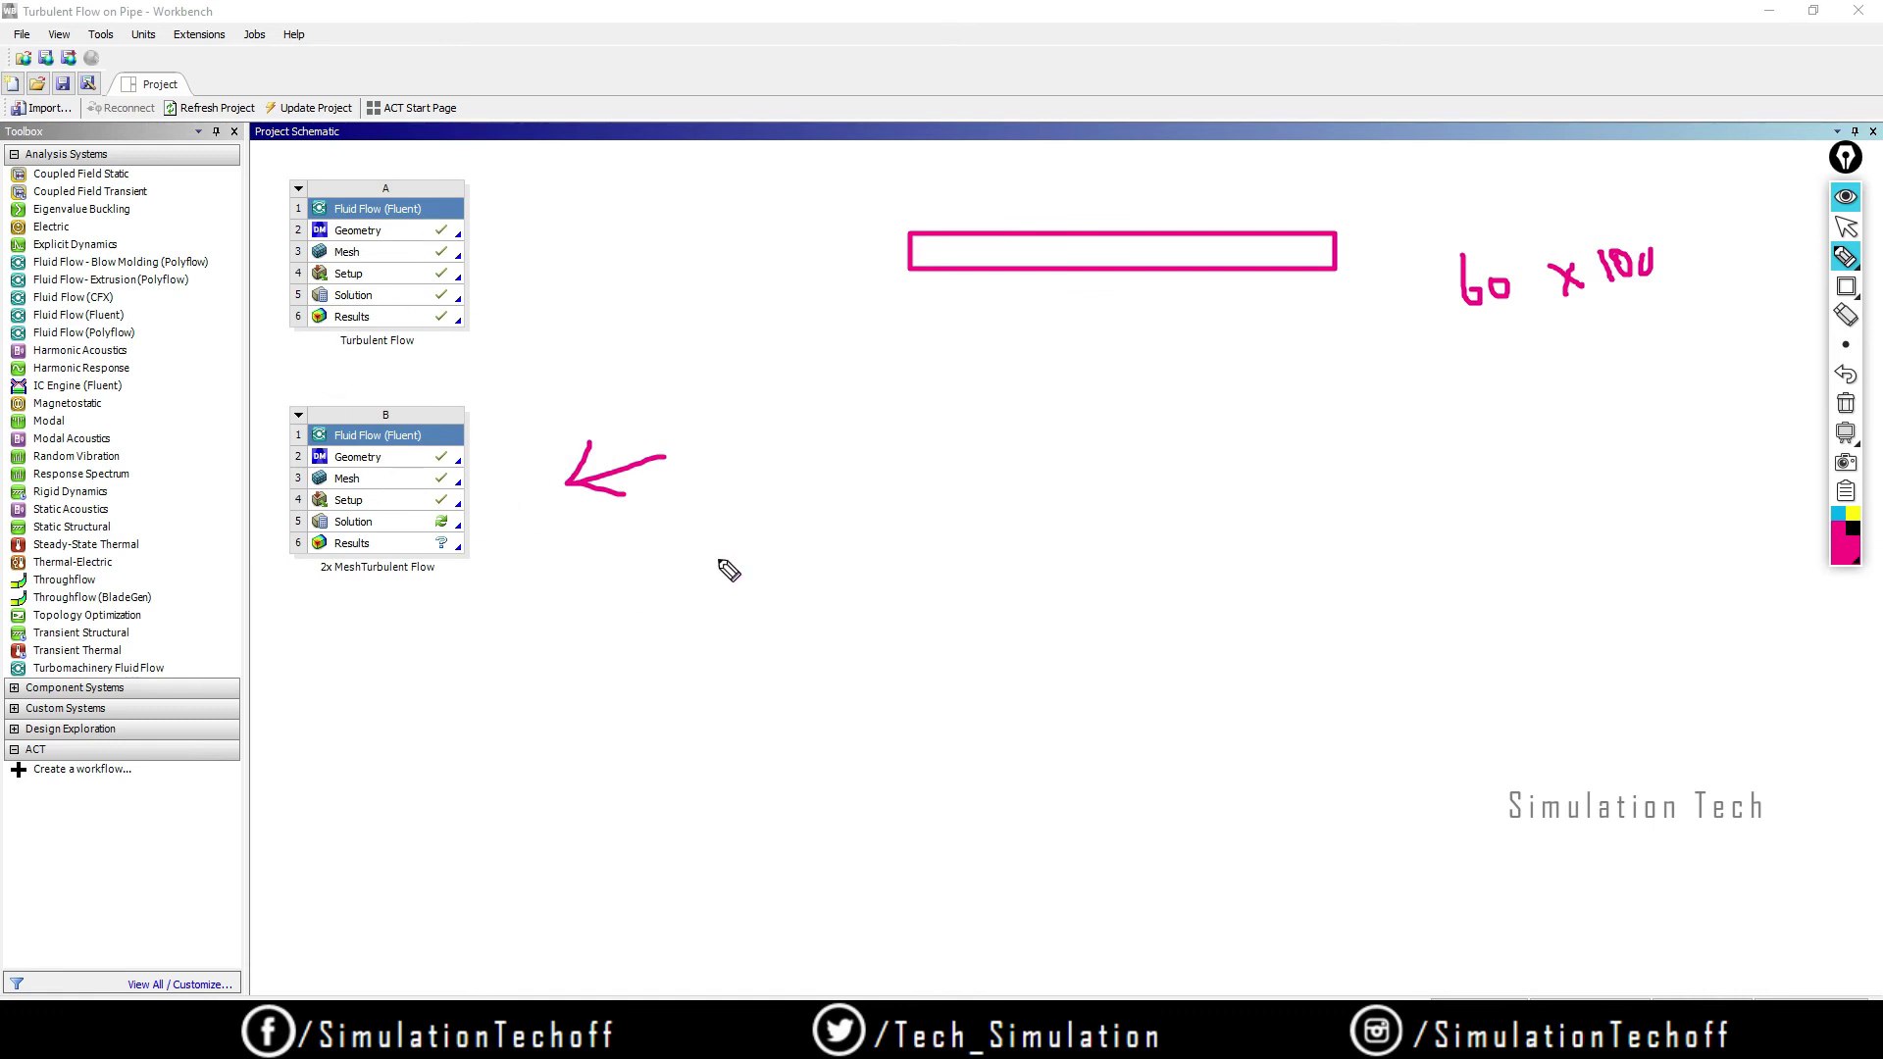
{"action": "mouse_move", "coordinate": [727, 567]}
{"action": "left_mouse_down"}
{"action": "mouse_move", "coordinate": [732, 609]}
{"action": "mouse_move", "coordinate": [836, 543]}
{"action": "mouse_move", "coordinate": [839, 611]}
{"action": "mouse_move", "coordinate": [697, 614]}
{"action": "left_mouse_up"}
{"action": "left_click_drag", "start_coordinate": [736, 548], "coordinate": [752, 593]}
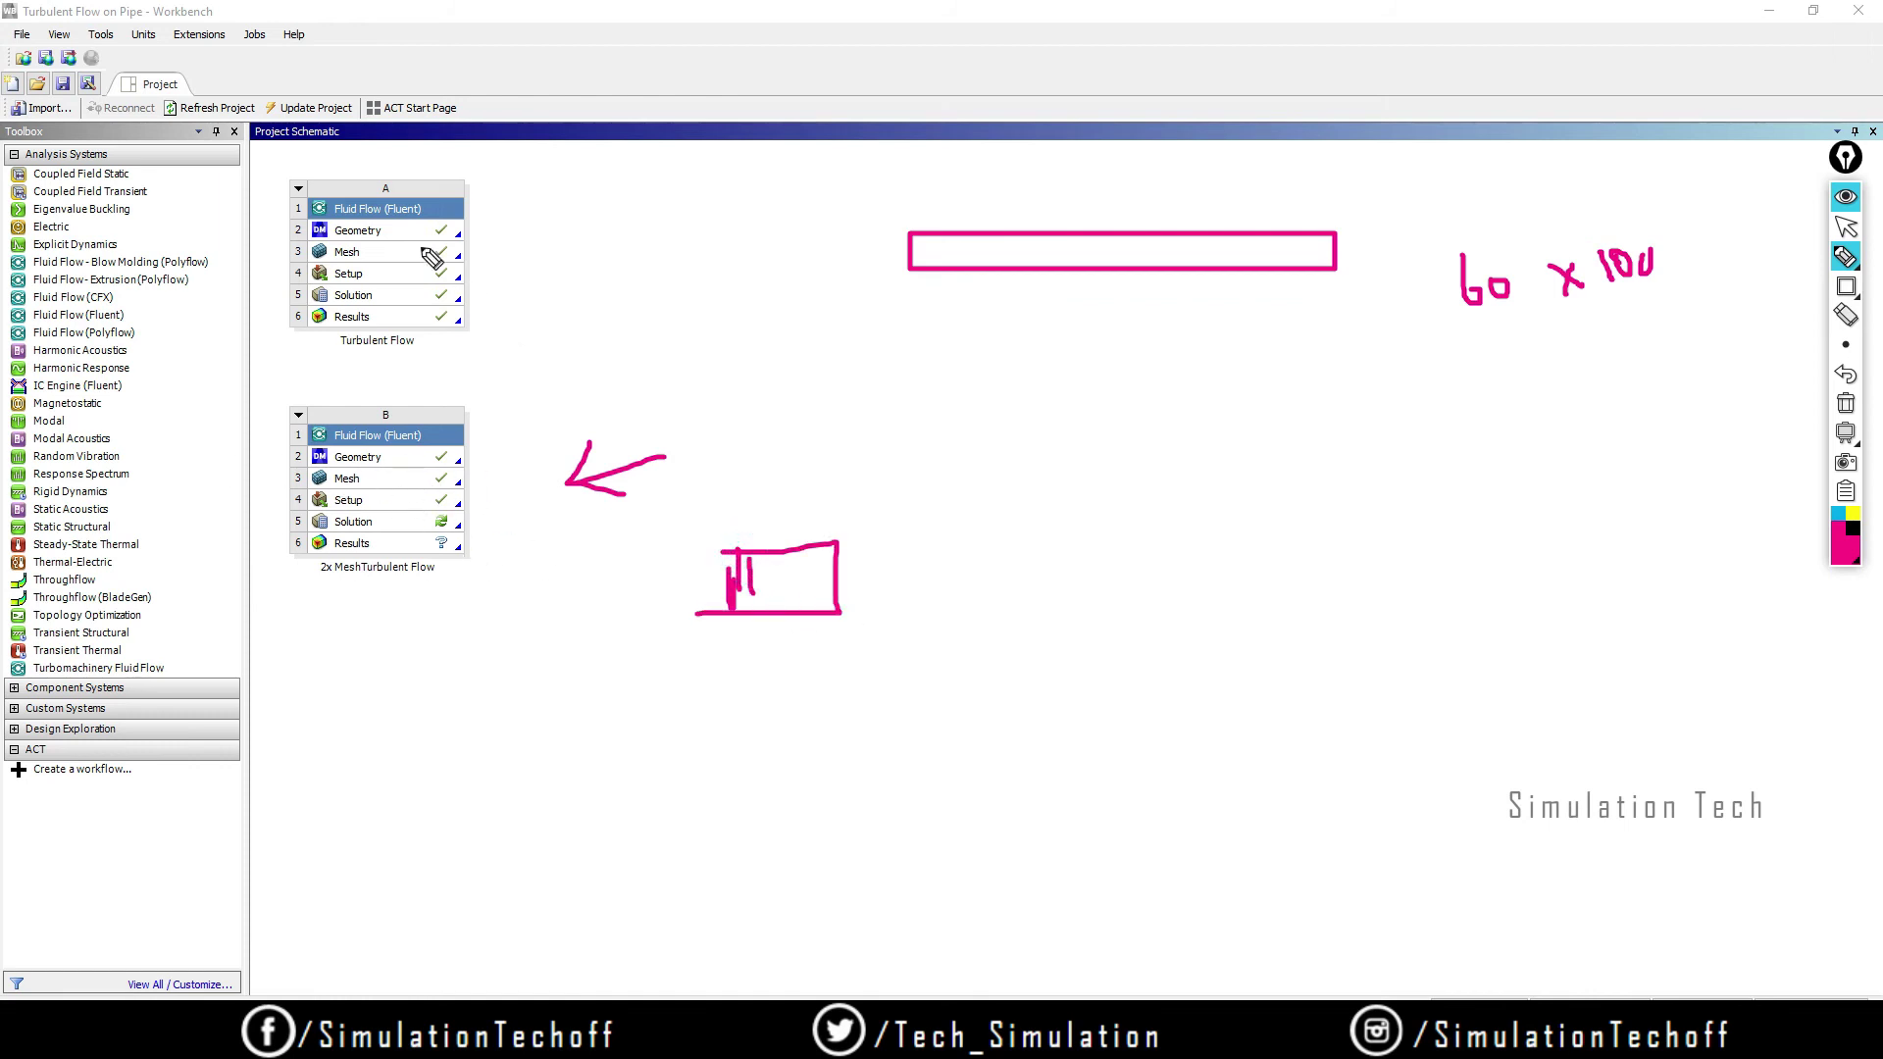
{"action": "left_click", "coordinate": [1845, 404]}
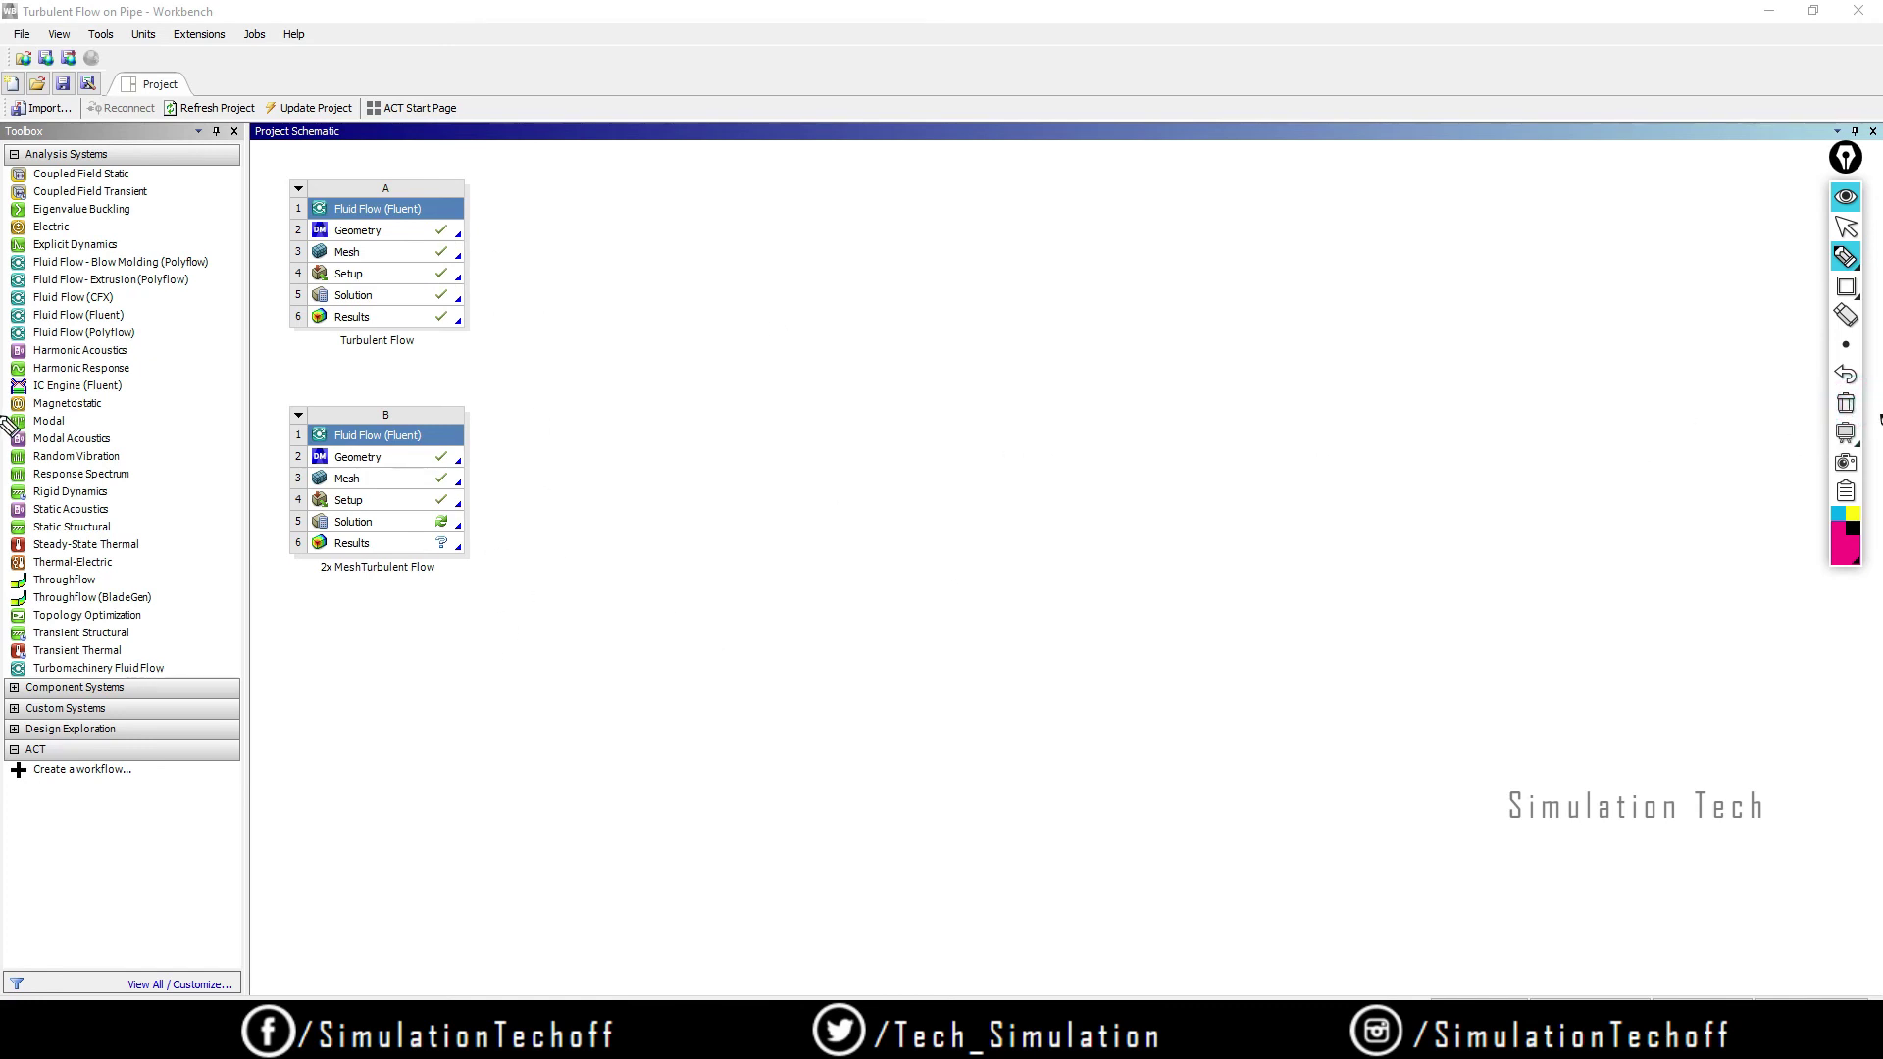
{"action": "left_click", "coordinate": [1846, 227]}
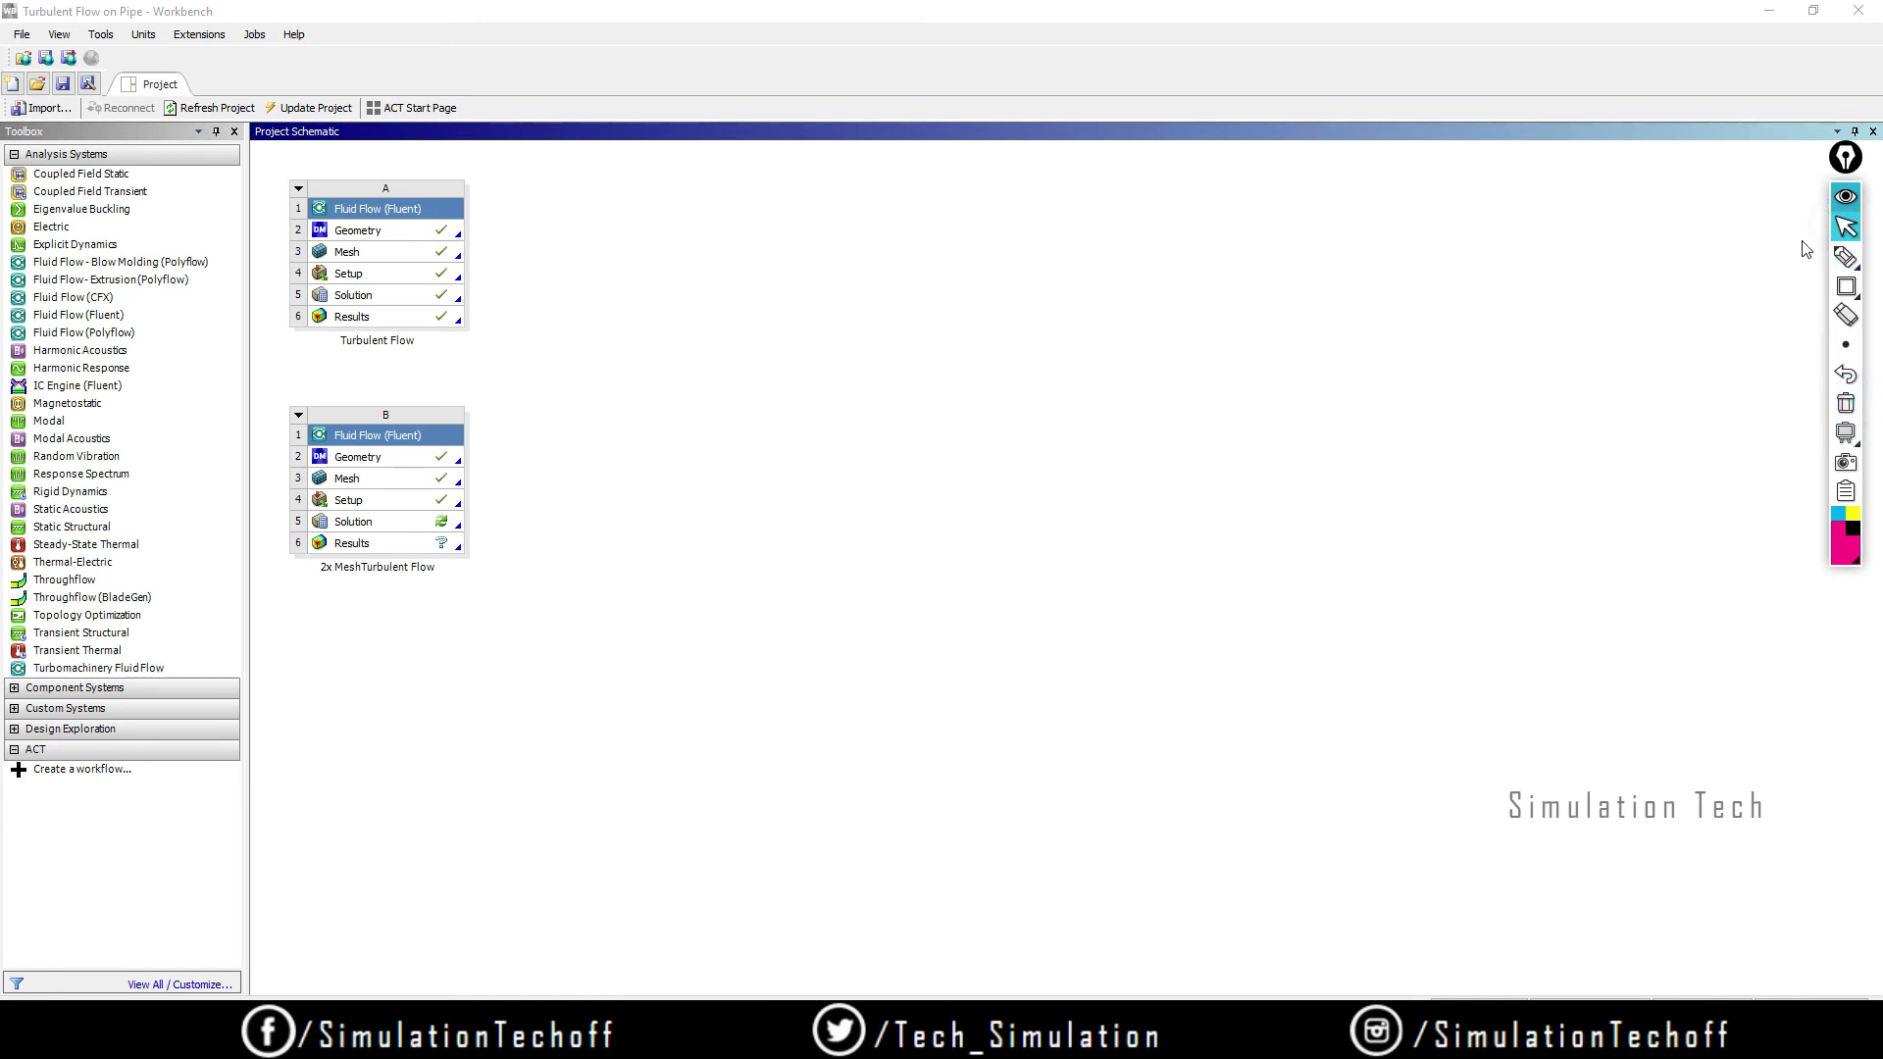
Step: Open the 2x MeshTurbulent Flow mesh, set Edge Sizing 2 to 60 divisions and regenerate the mesh
{"action": "double_click", "coordinate": [349, 482]}
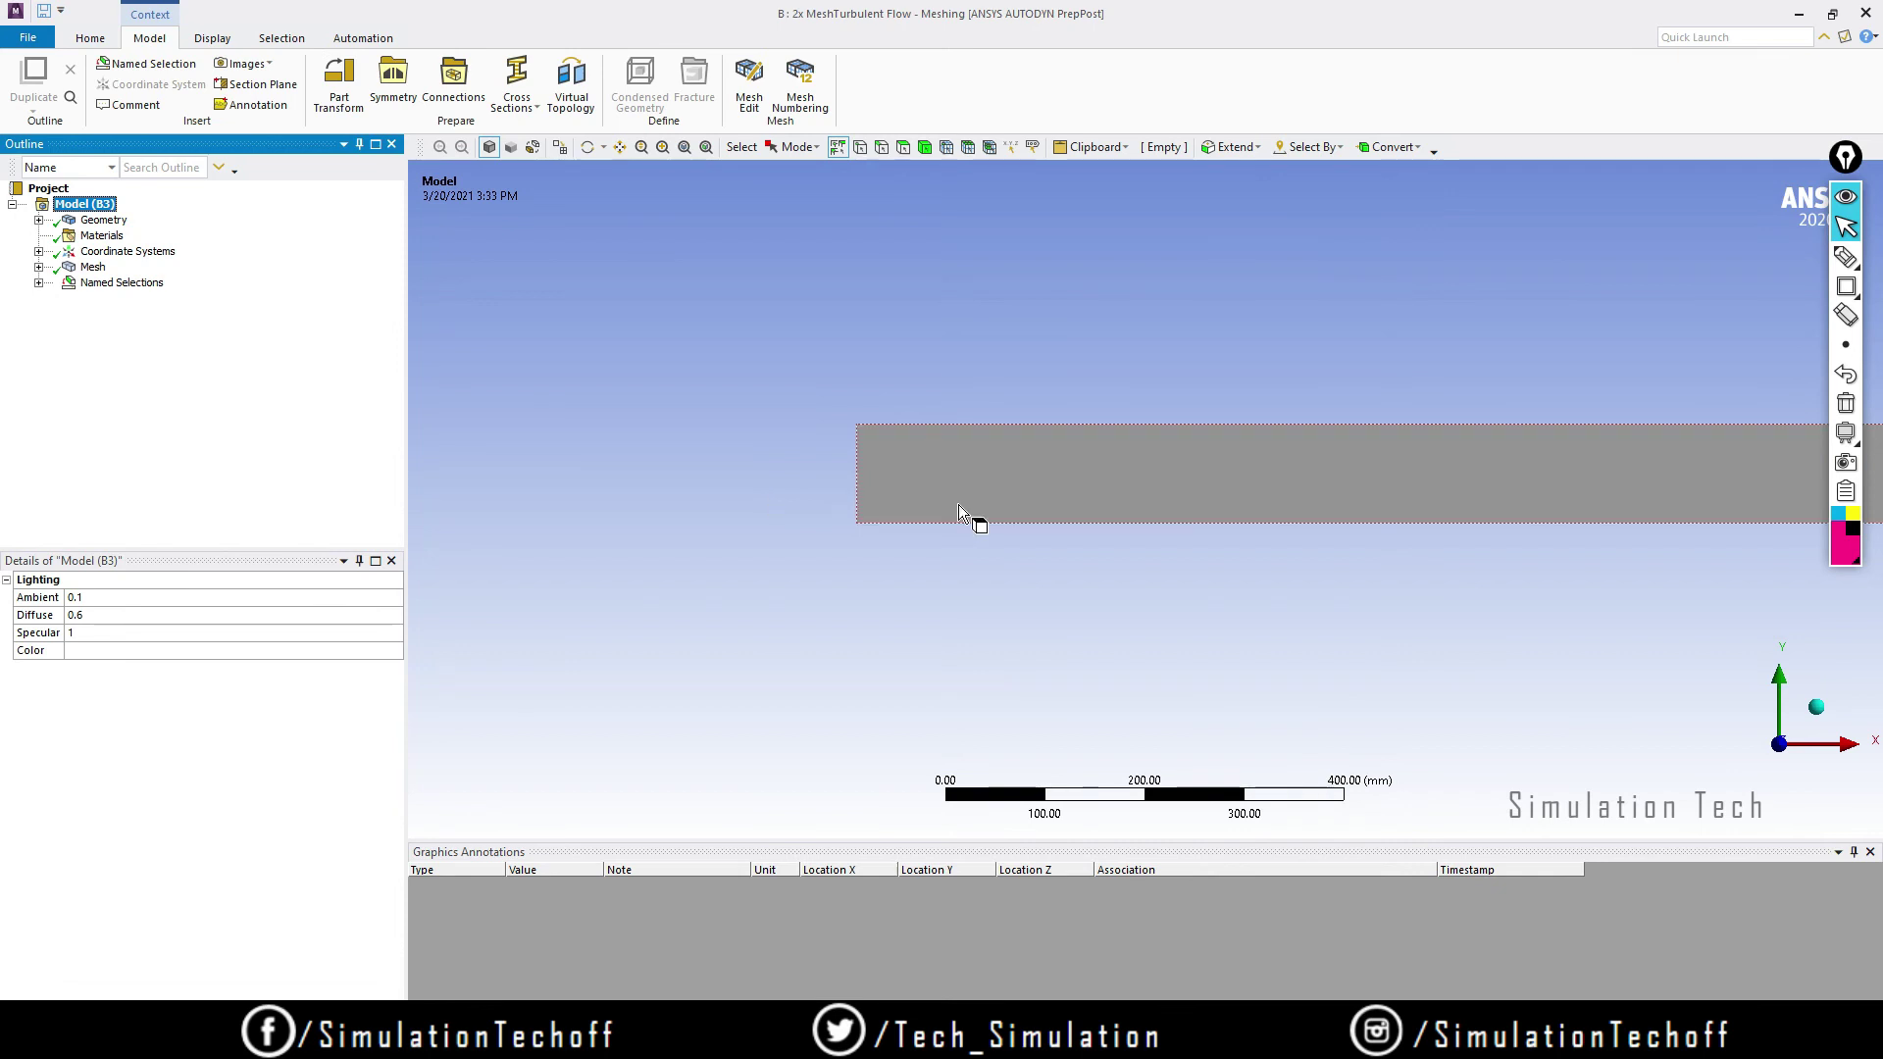
{"action": "scroll", "coordinate": [1291, 531], "scroll_direction": "down", "scroll_amount": 1}
{"action": "scroll", "coordinate": [1290, 531], "scroll_direction": "down", "scroll_amount": 4}
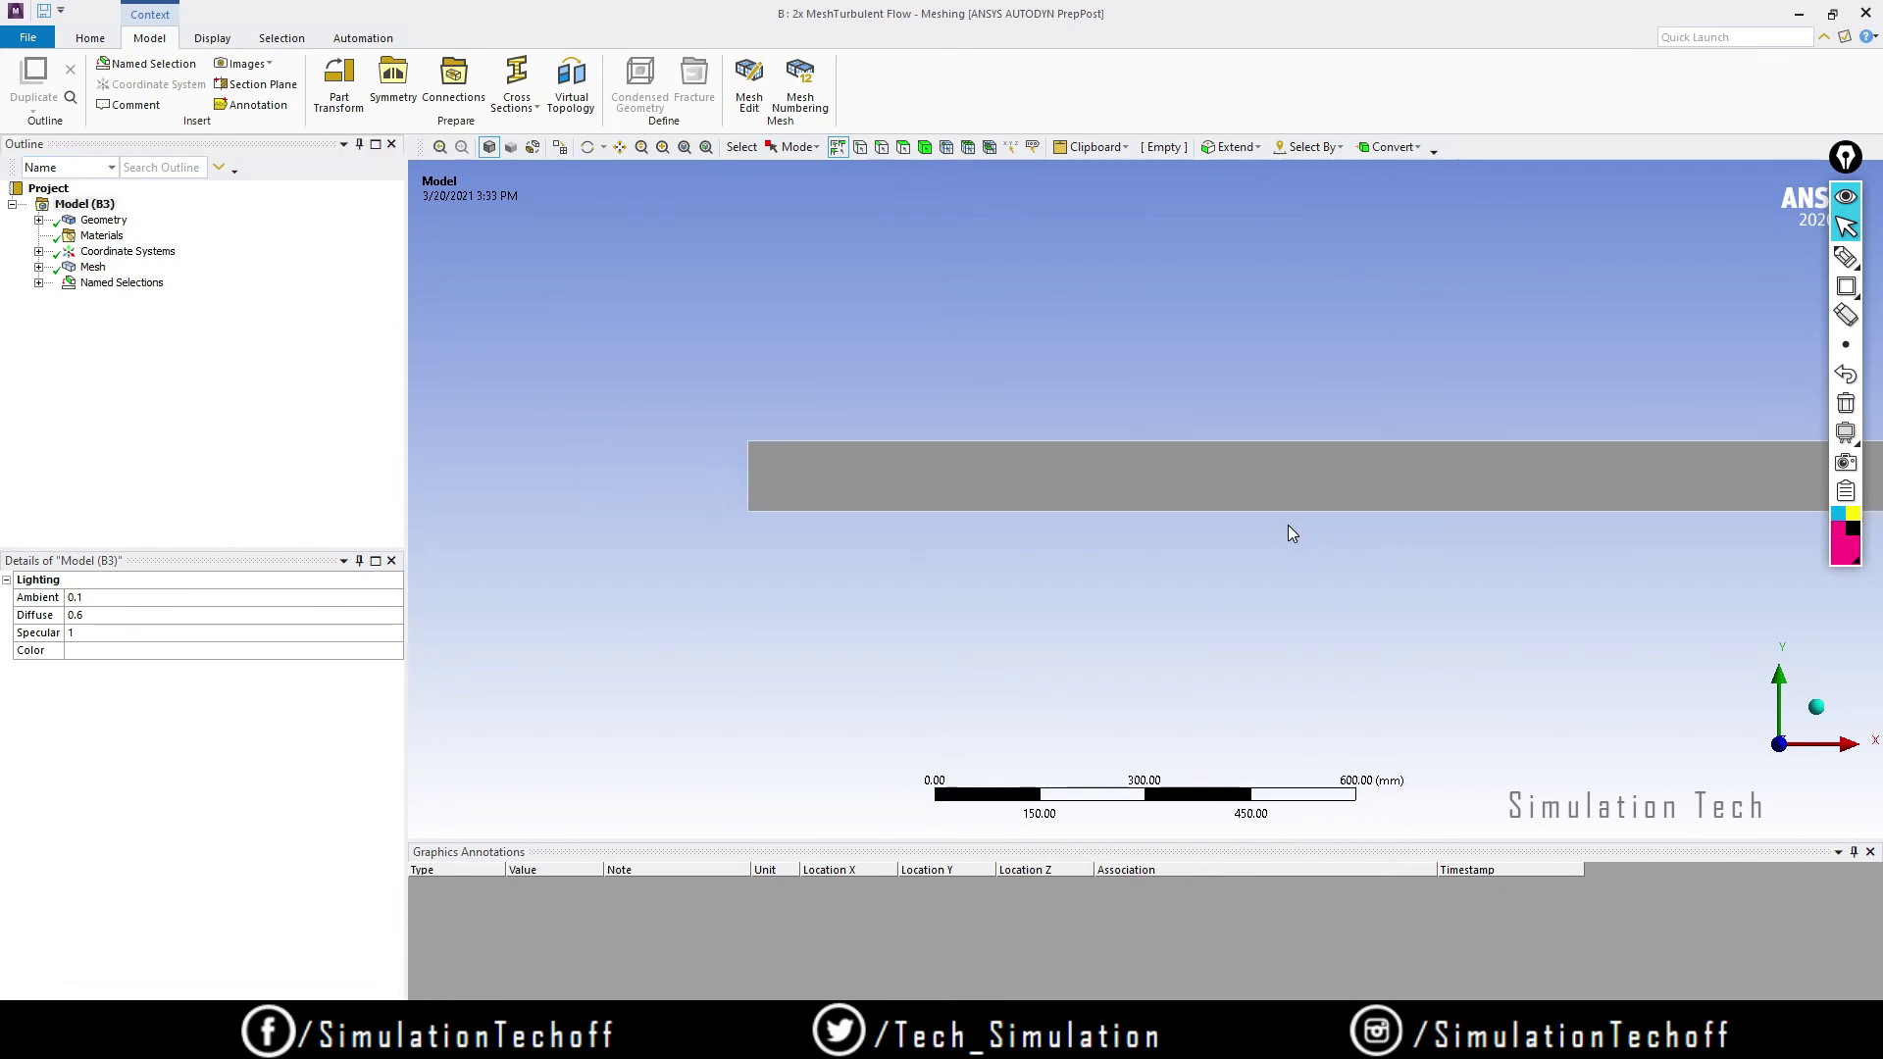
{"action": "middle_click_drag", "start_coordinate": [1395, 522], "coordinate": [1050, 530], "text": "ctrl"}
{"action": "left_click", "coordinate": [67, 267]}
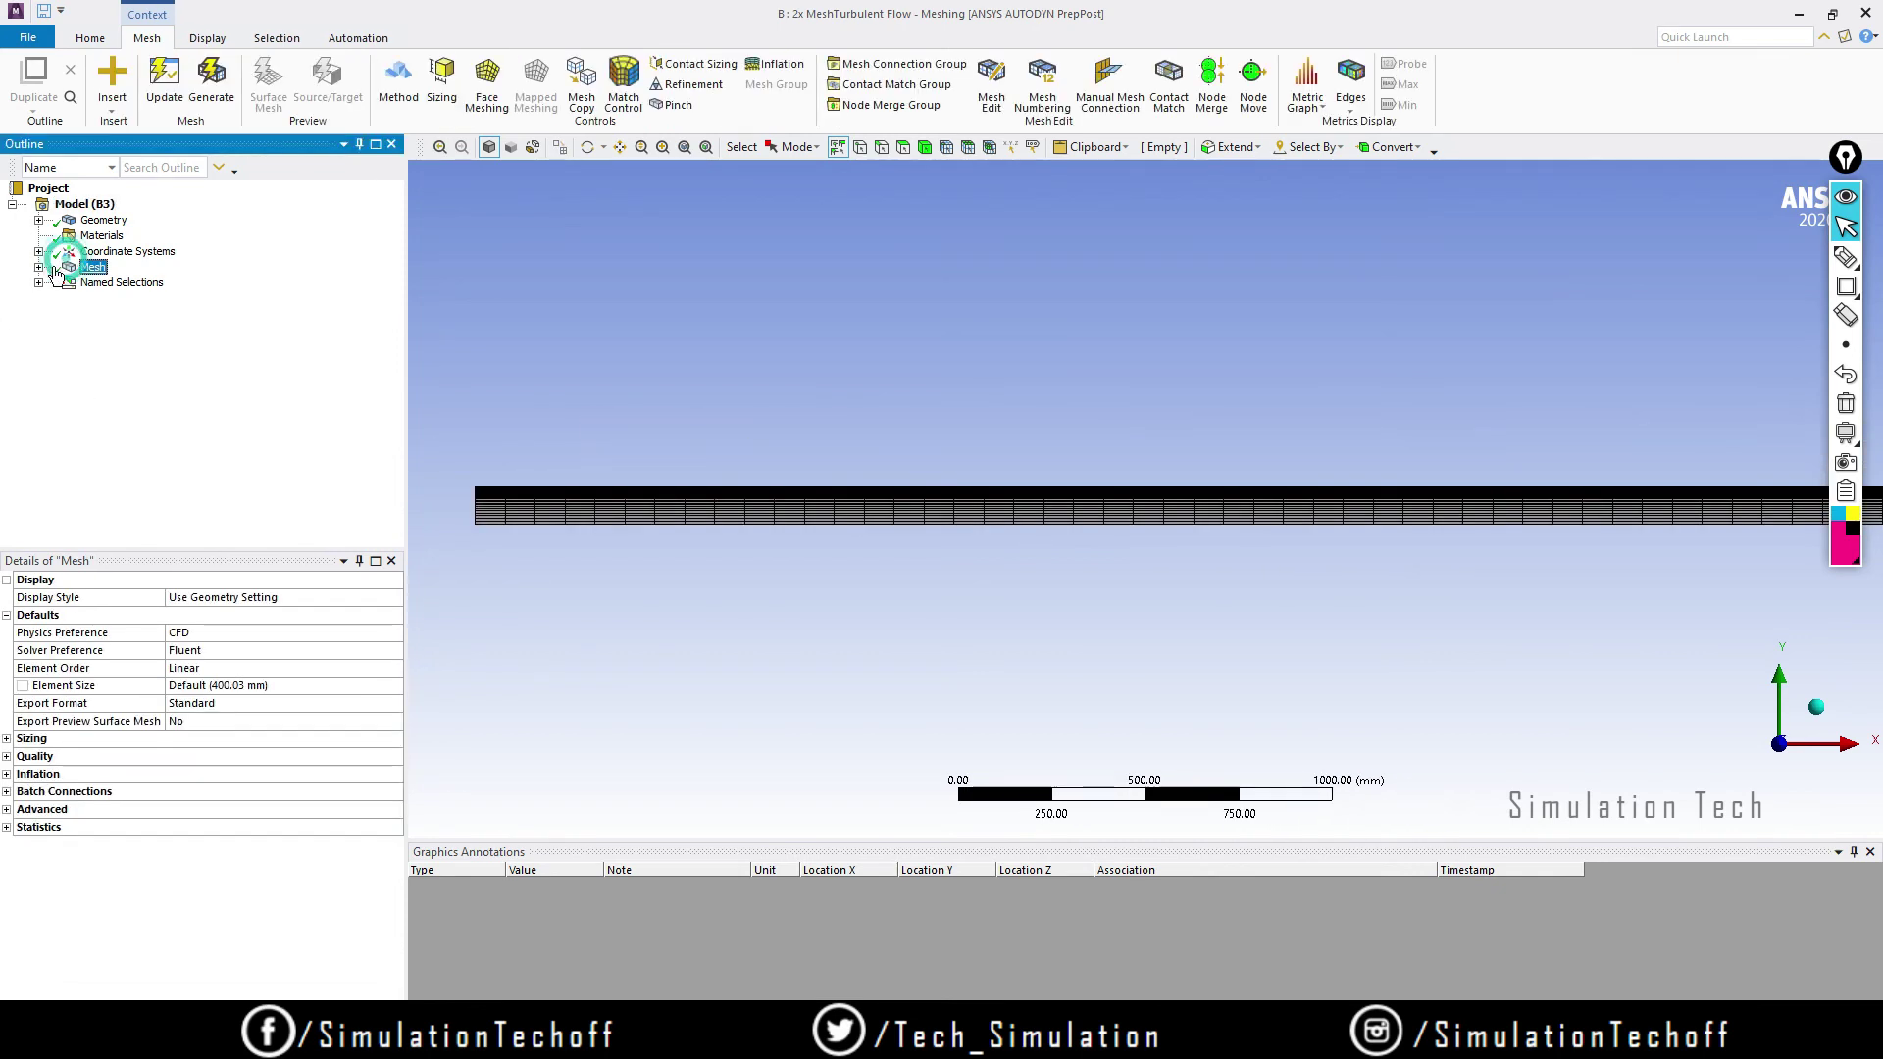
{"action": "left_click", "coordinate": [39, 267]}
{"action": "left_click", "coordinate": [129, 285]}
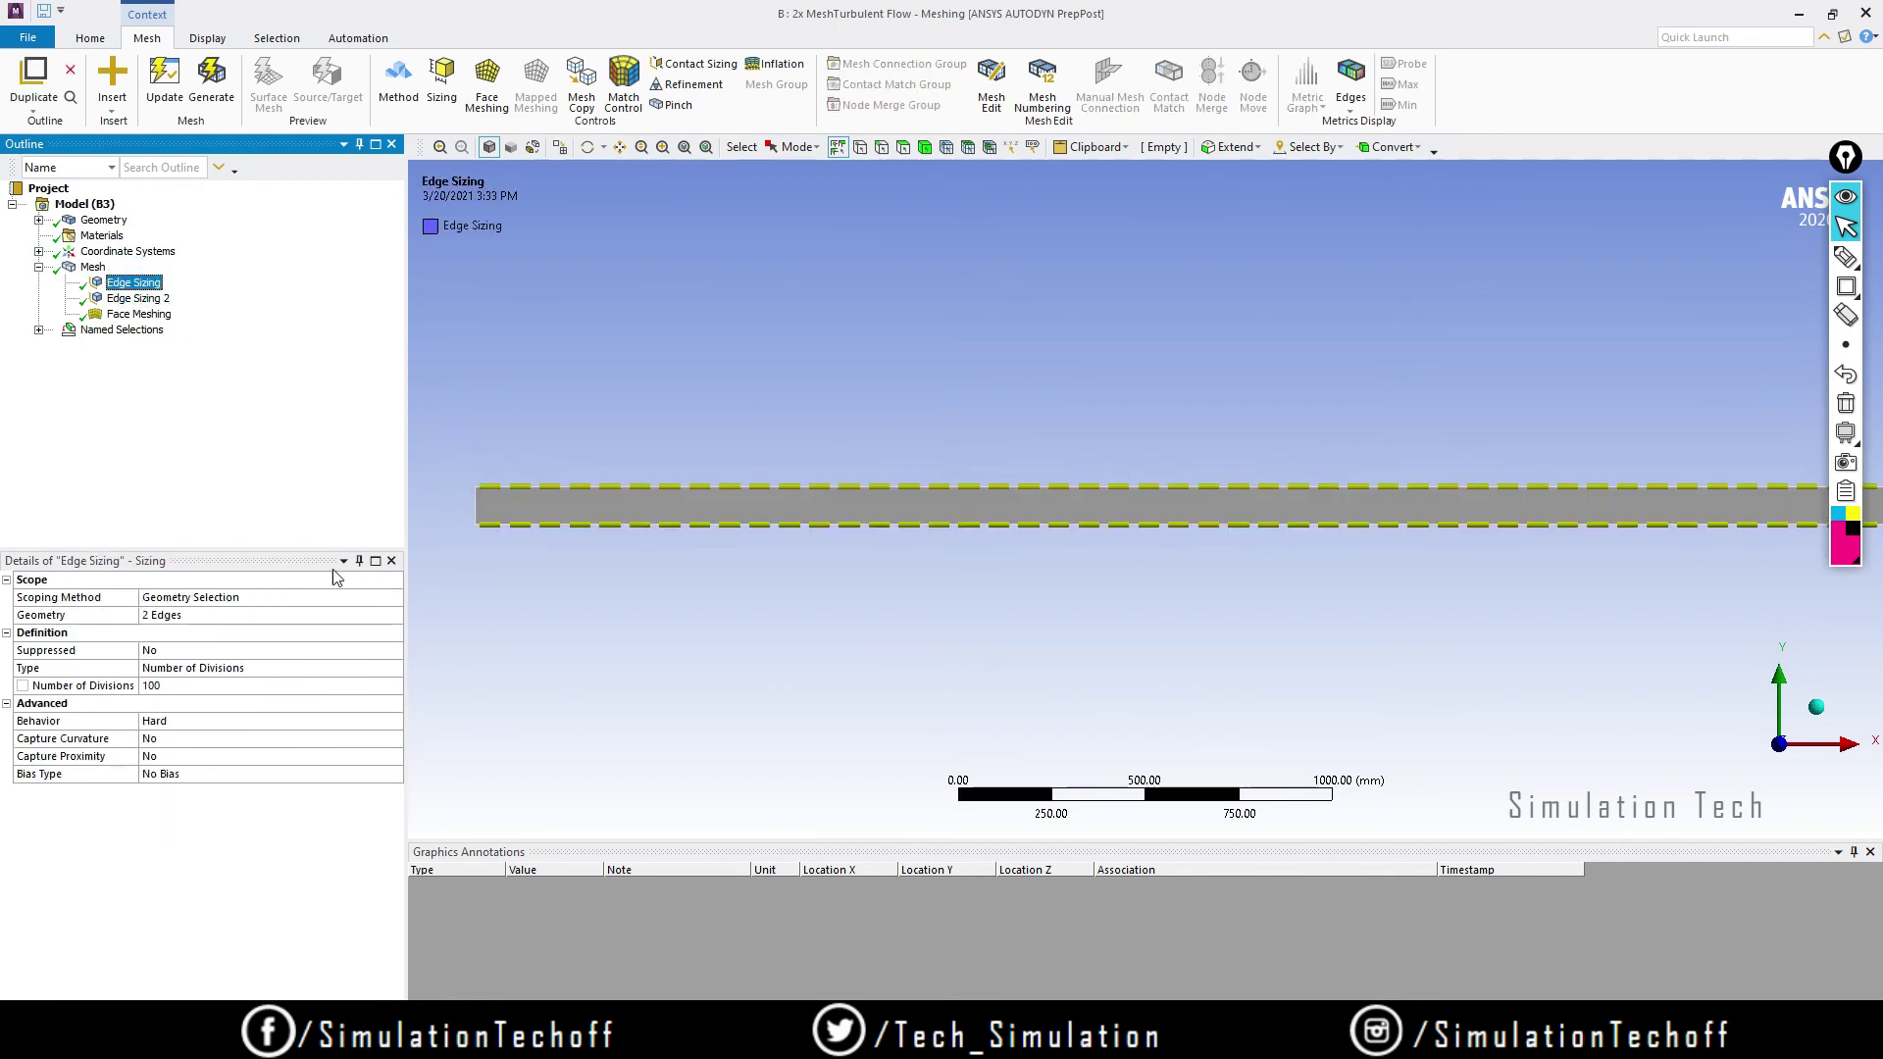
{"action": "left_click", "coordinate": [130, 300]}
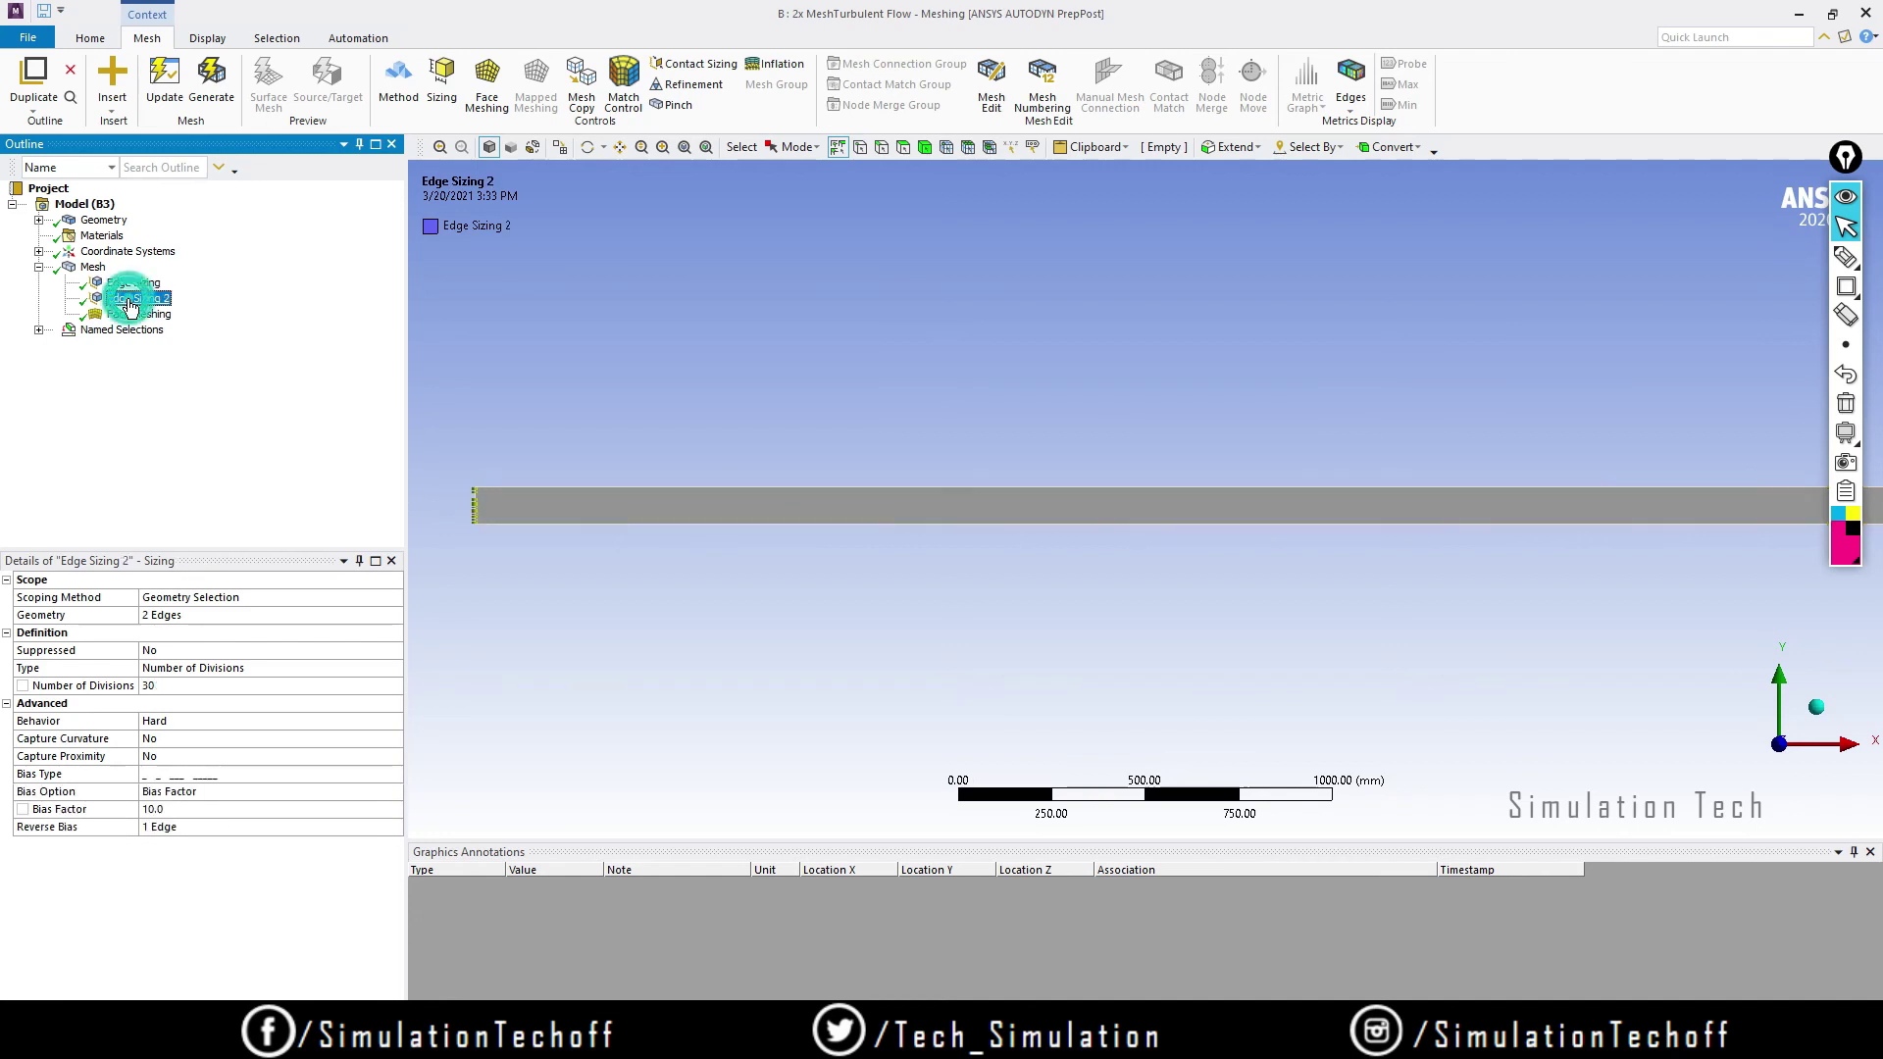
{"action": "left_click", "coordinate": [168, 688]}
{"action": "type", "text": "60"}
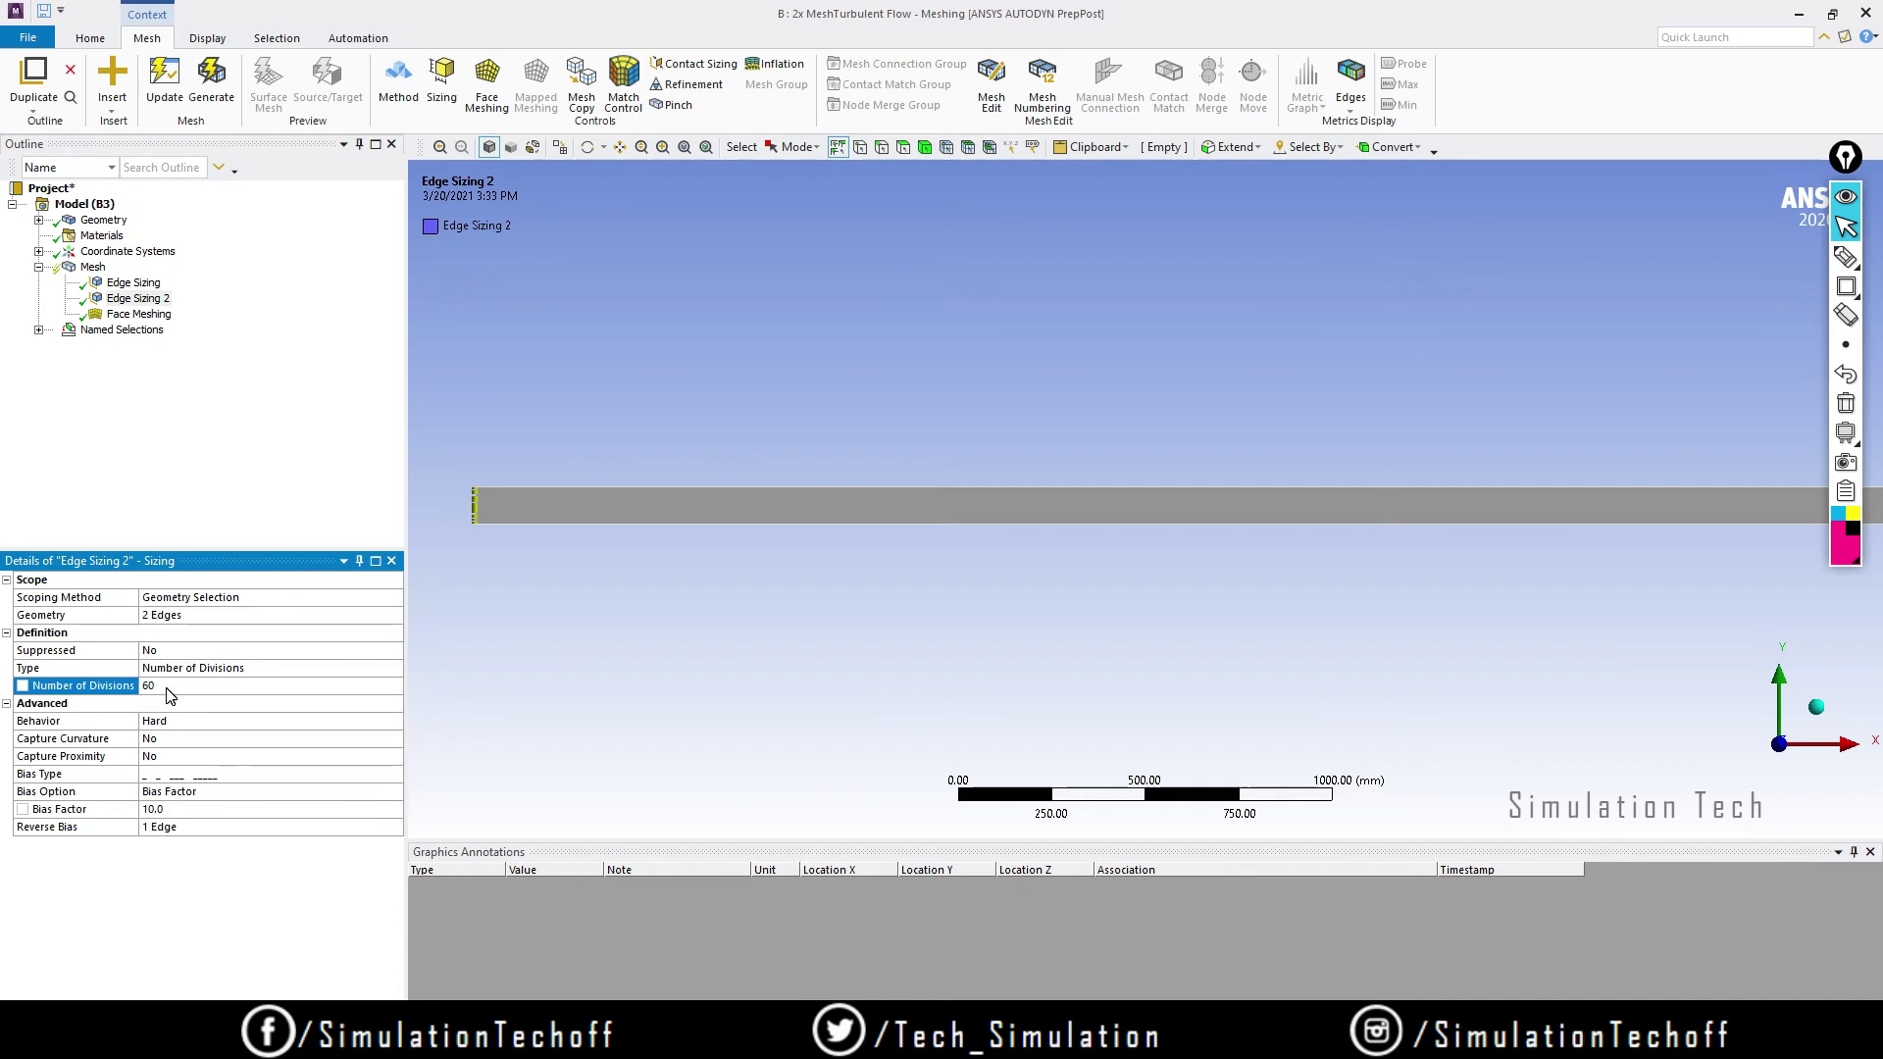
{"action": "left_click", "coordinate": [579, 705]}
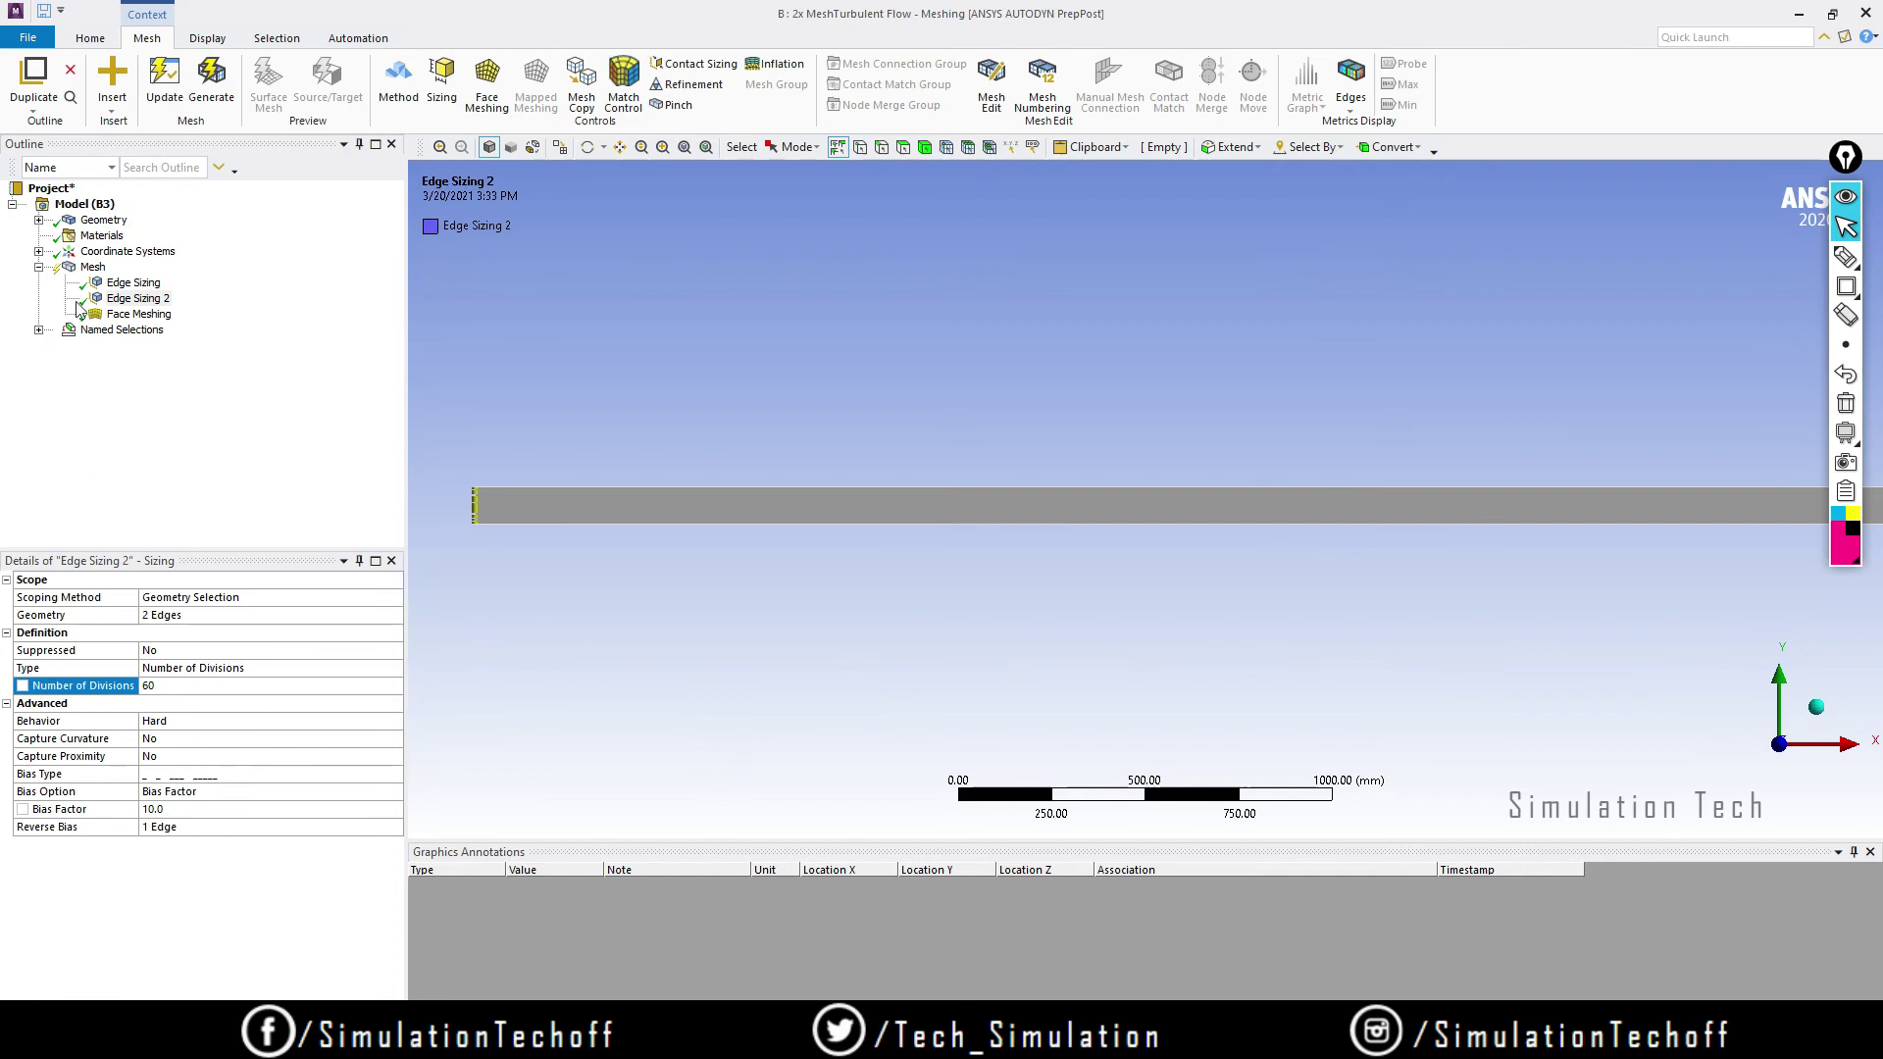
{"action": "right_click", "coordinate": [93, 268]}
{"action": "left_click", "coordinate": [159, 330]}
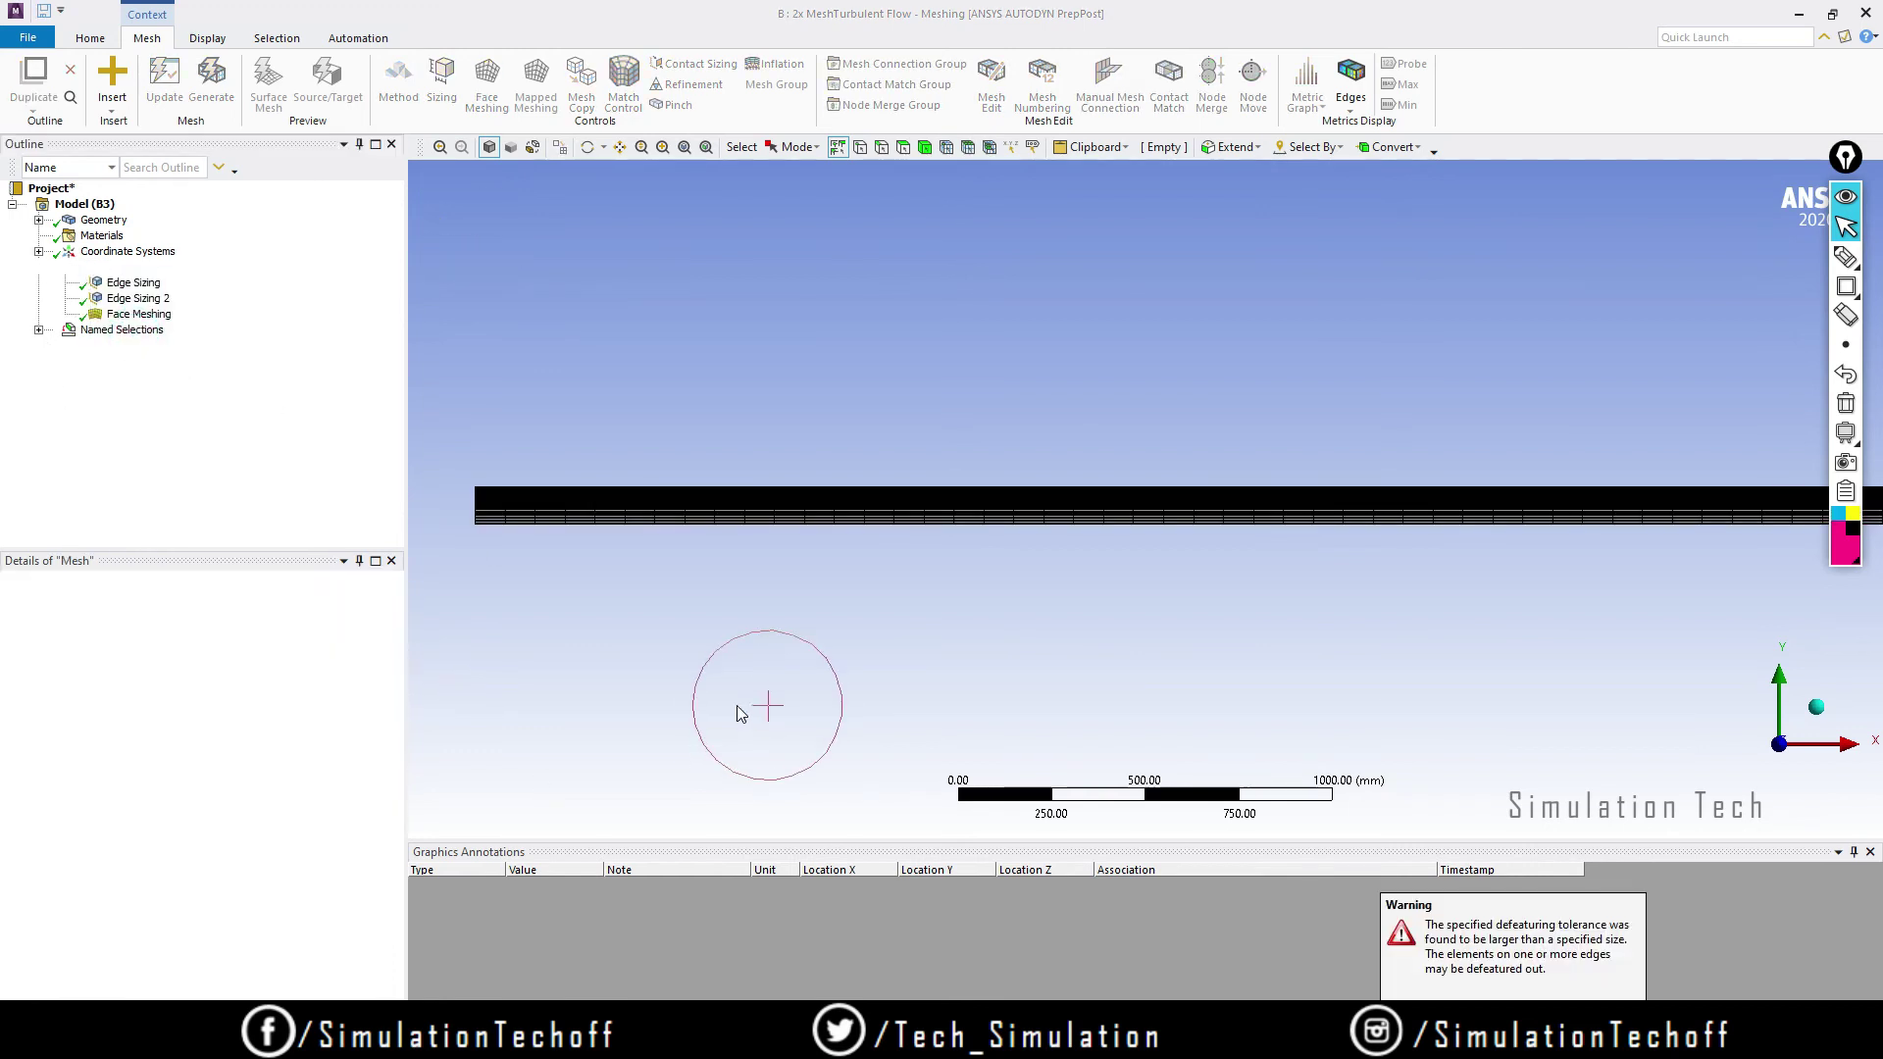
Step: Examine the refined element rows at the end of the pipe and along its length
{"action": "scroll", "coordinate": [573, 524], "scroll_direction": "up", "scroll_amount": 5}
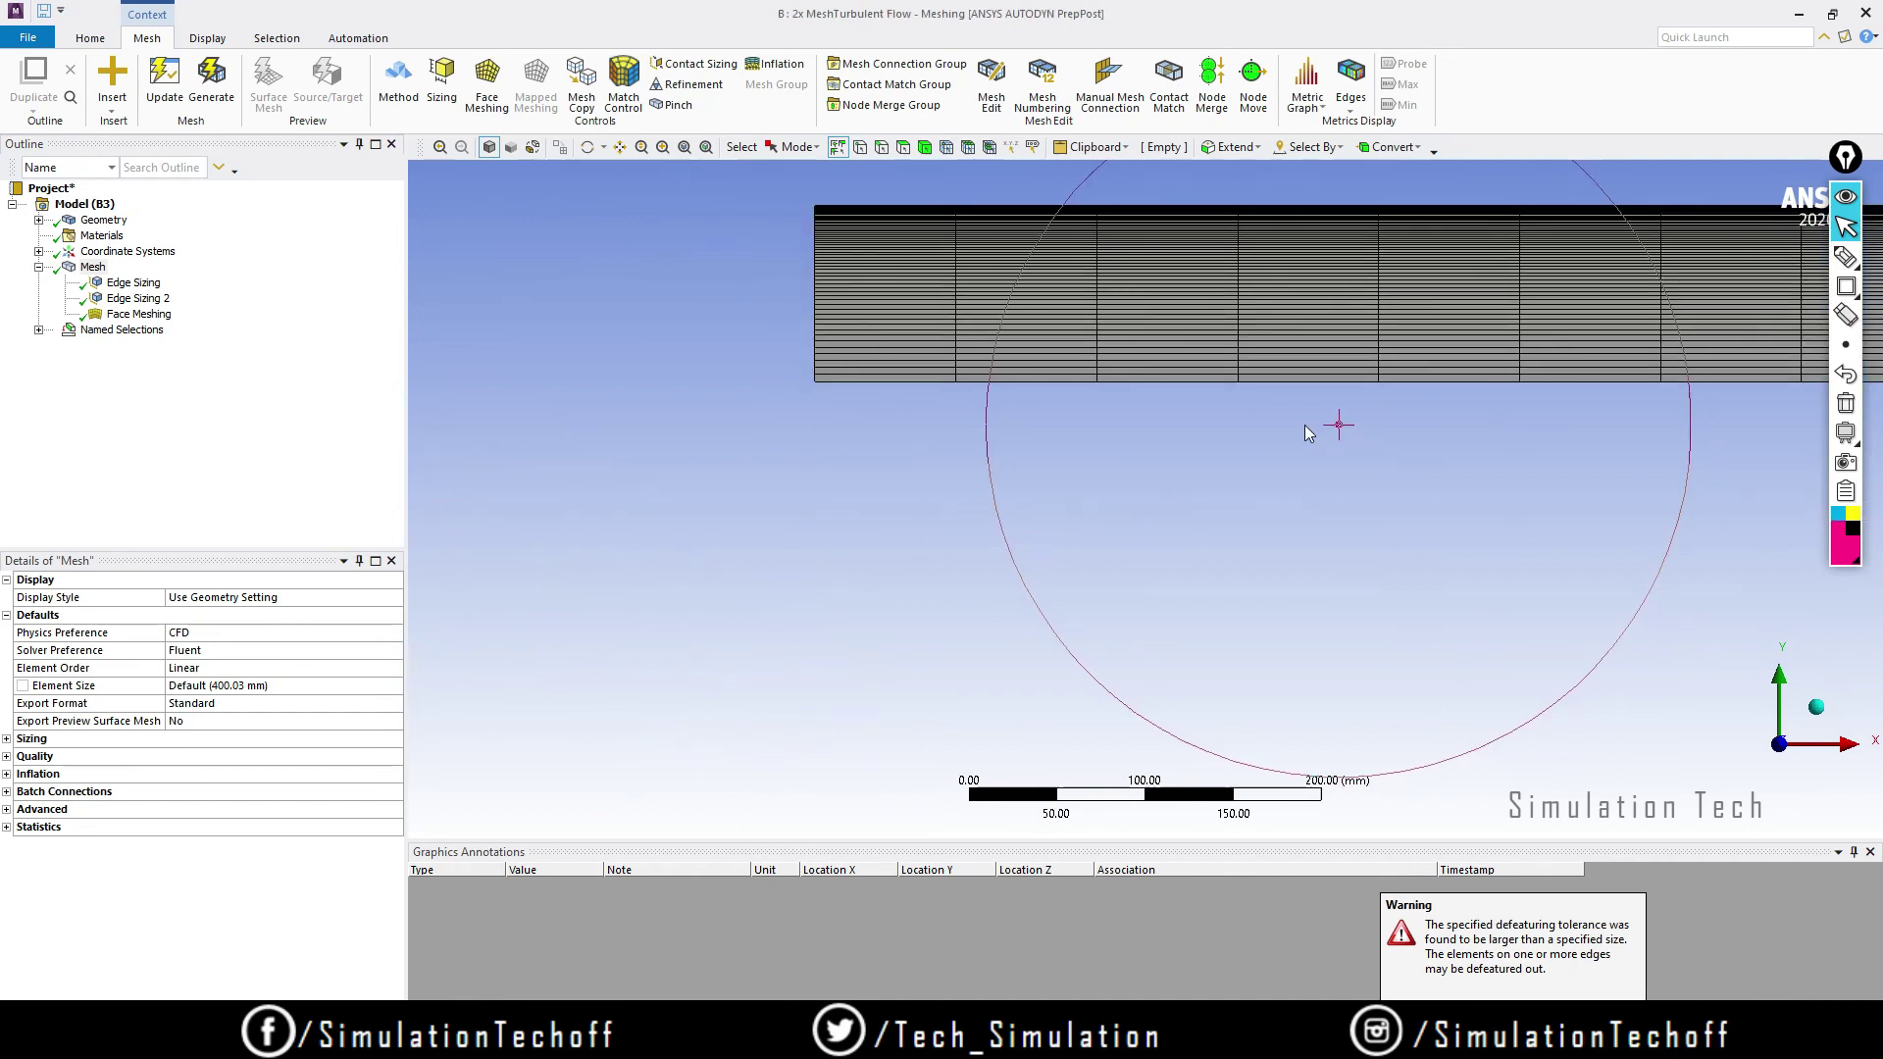
{"action": "scroll", "coordinate": [1038, 315], "scroll_direction": "up", "scroll_amount": 2}
{"action": "middle_click_drag", "start_coordinate": [1039, 315], "coordinate": [1021, 513], "text": "ctrl"}
{"action": "scroll", "coordinate": [1062, 691], "scroll_direction": "up", "scroll_amount": 2}
{"action": "scroll", "coordinate": [627, 357], "scroll_direction": "up", "scroll_amount": 2}
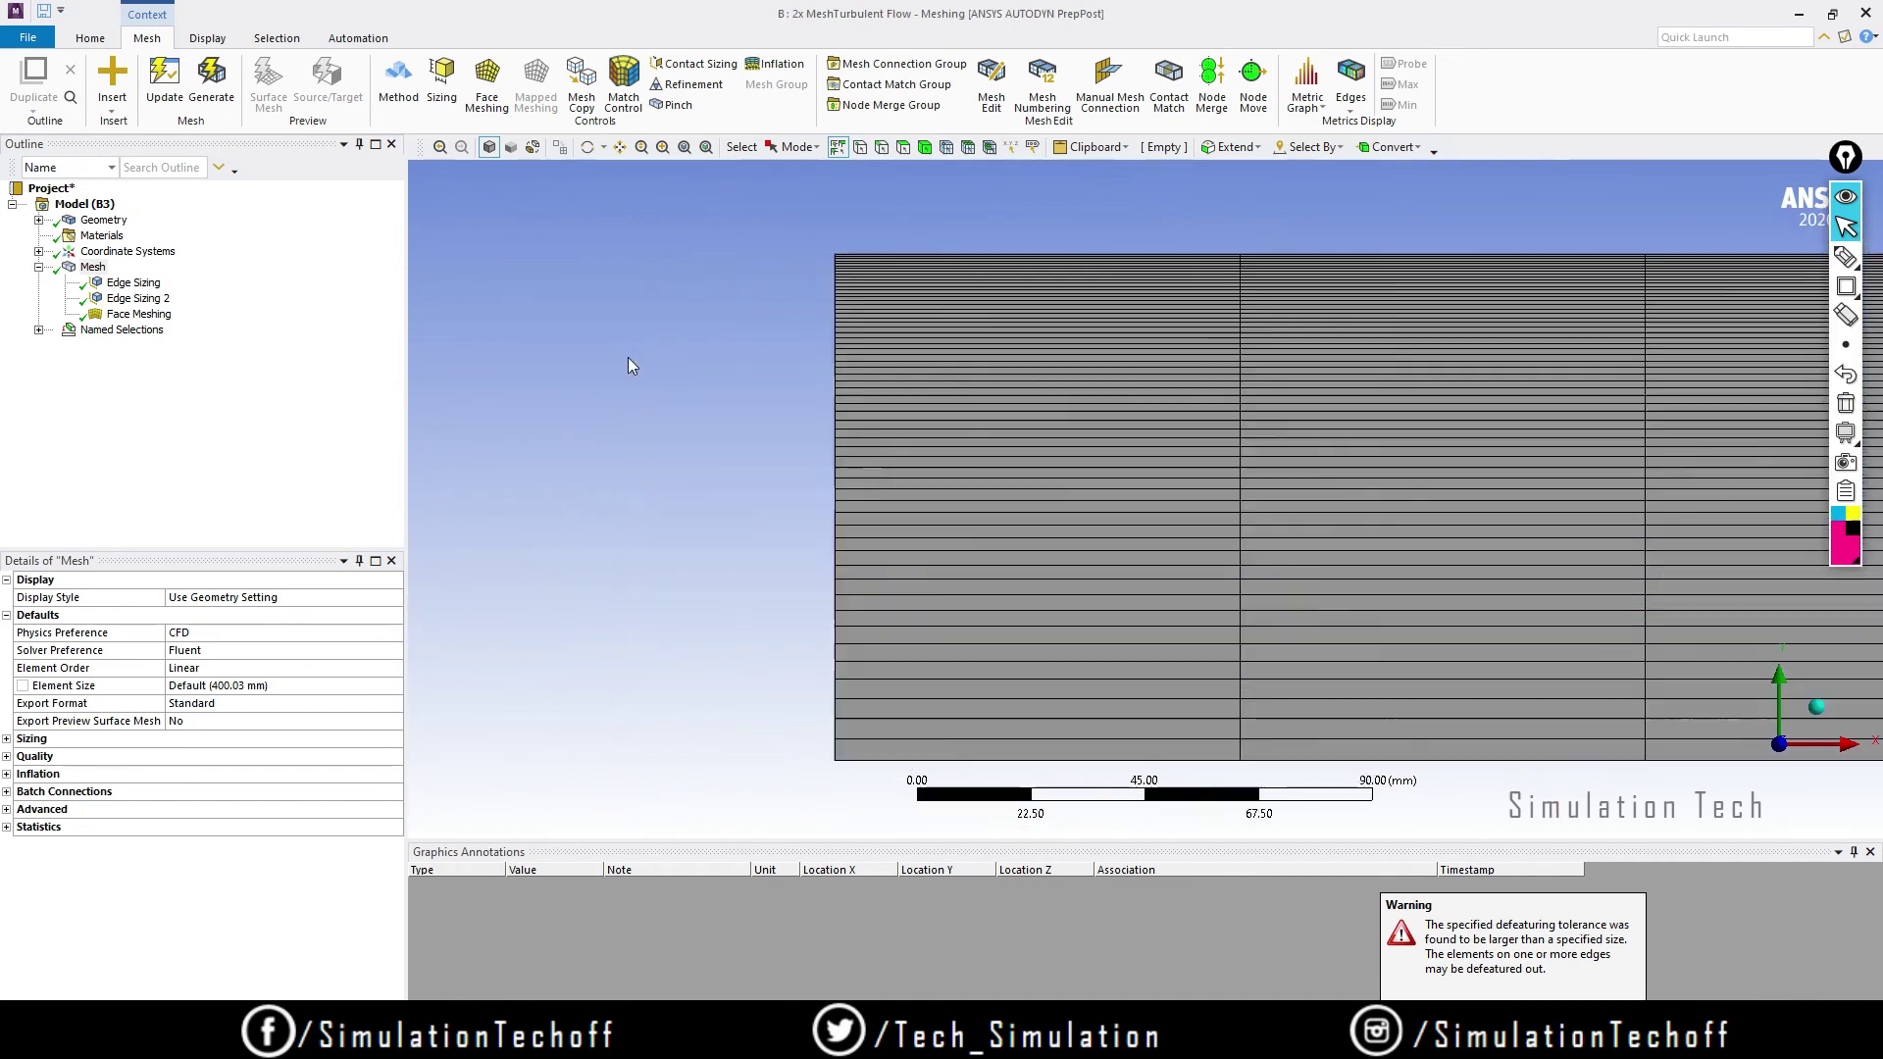
{"action": "scroll", "coordinate": [1055, 417], "scroll_direction": "down", "scroll_amount": 3}
{"action": "scroll", "coordinate": [1057, 436], "scroll_direction": "down", "scroll_amount": 5}
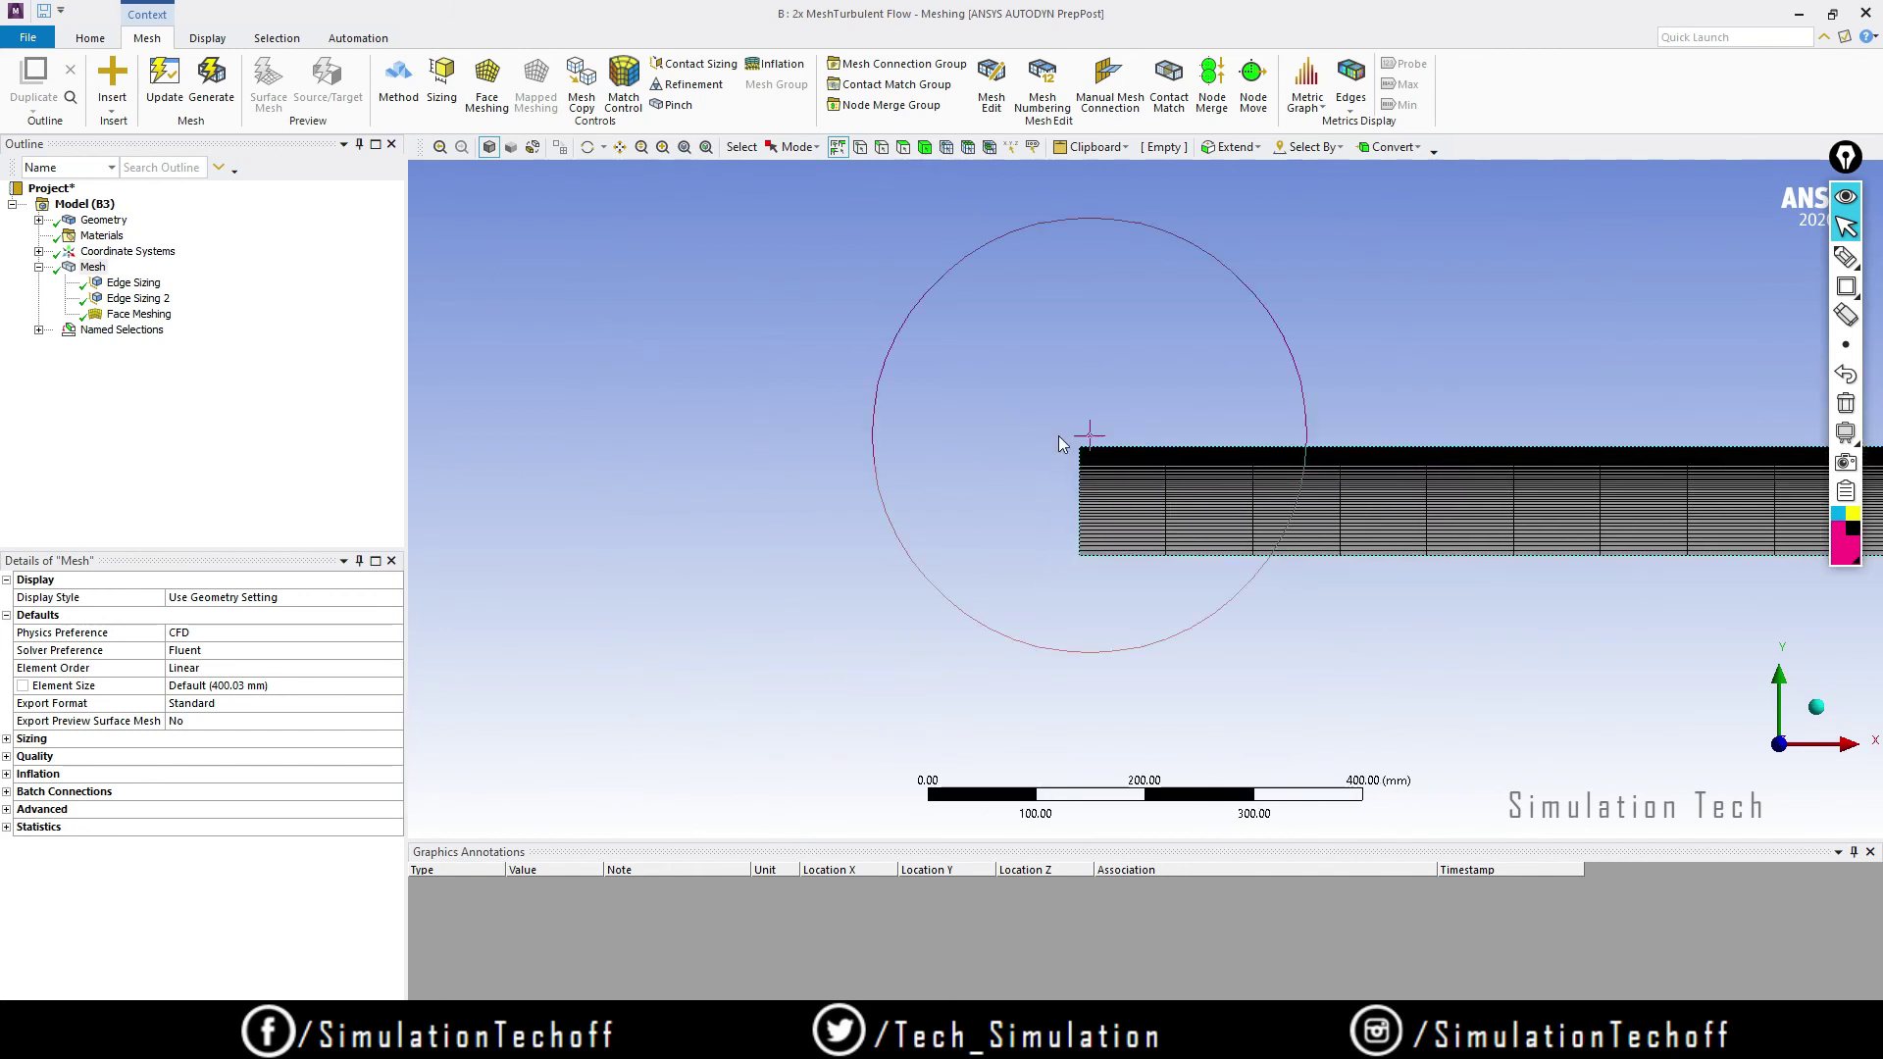
{"action": "scroll", "coordinate": [987, 494], "scroll_direction": "down", "scroll_amount": 4}
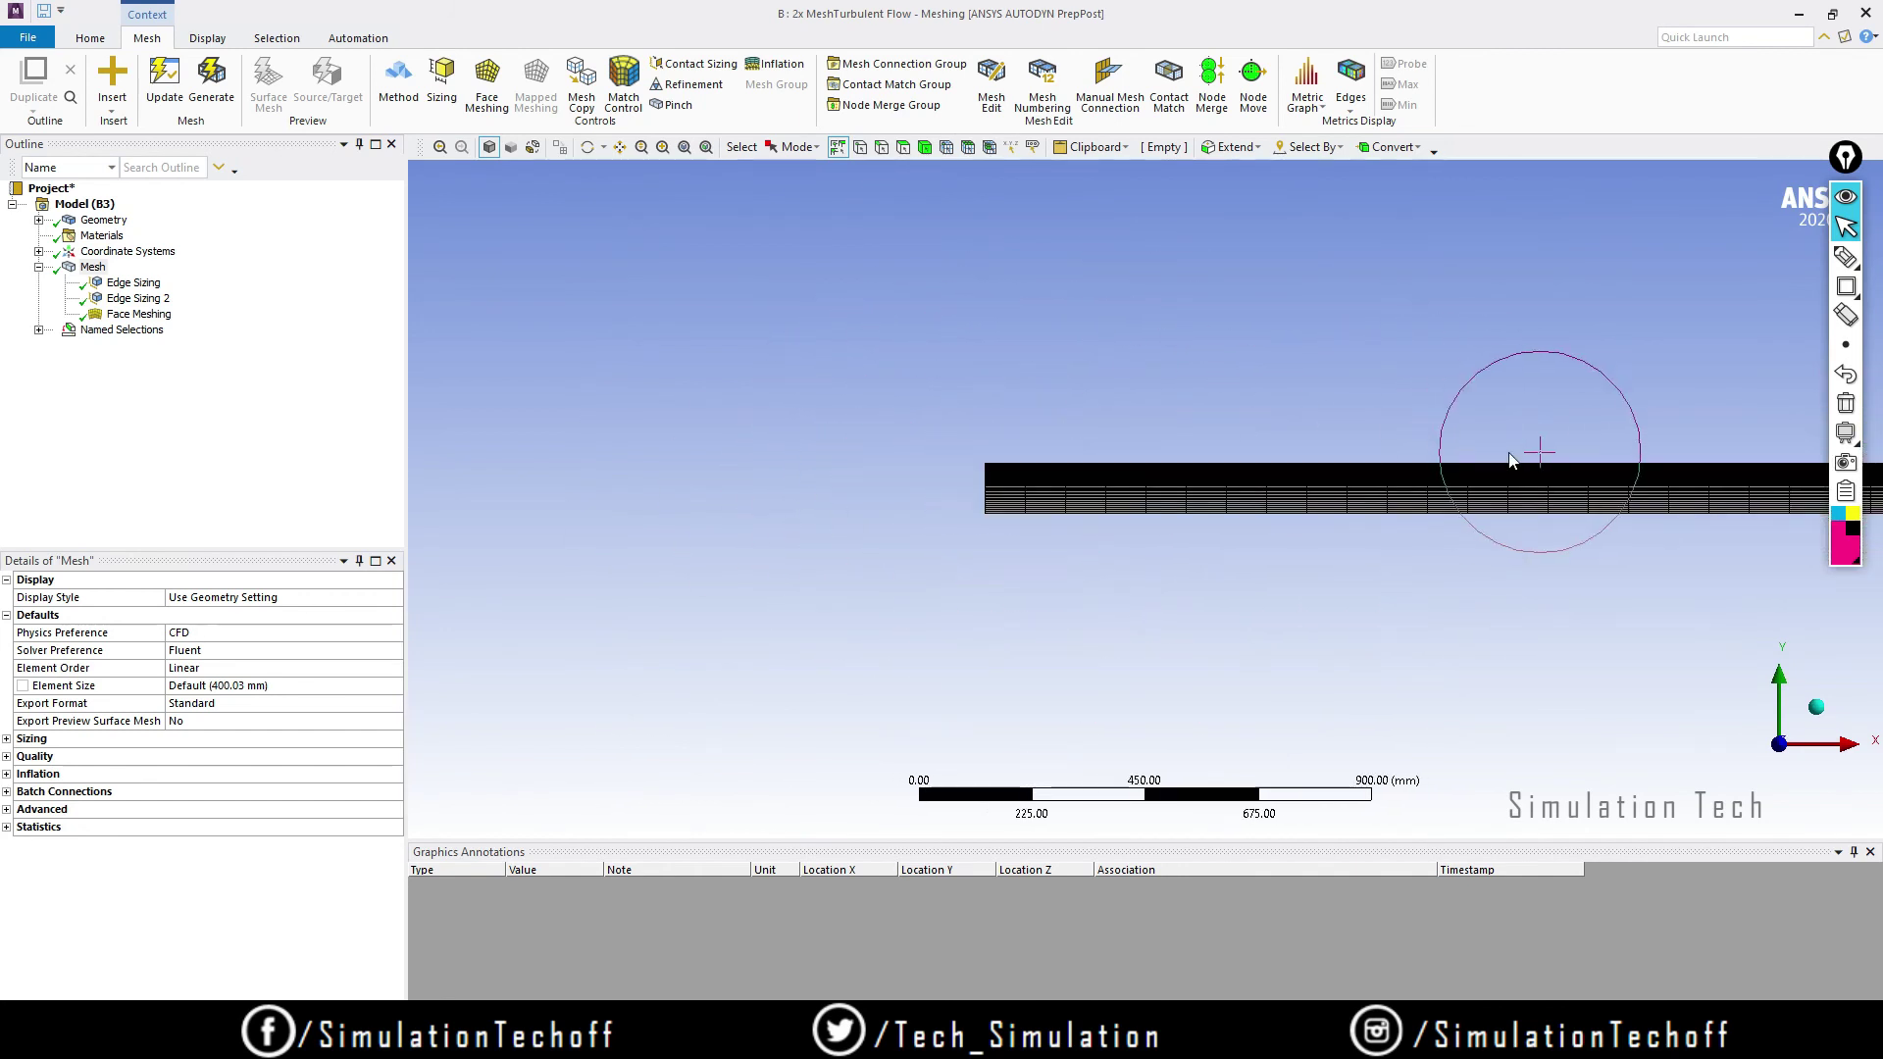
{"action": "scroll", "coordinate": [1481, 368], "scroll_direction": "down", "scroll_amount": 3}
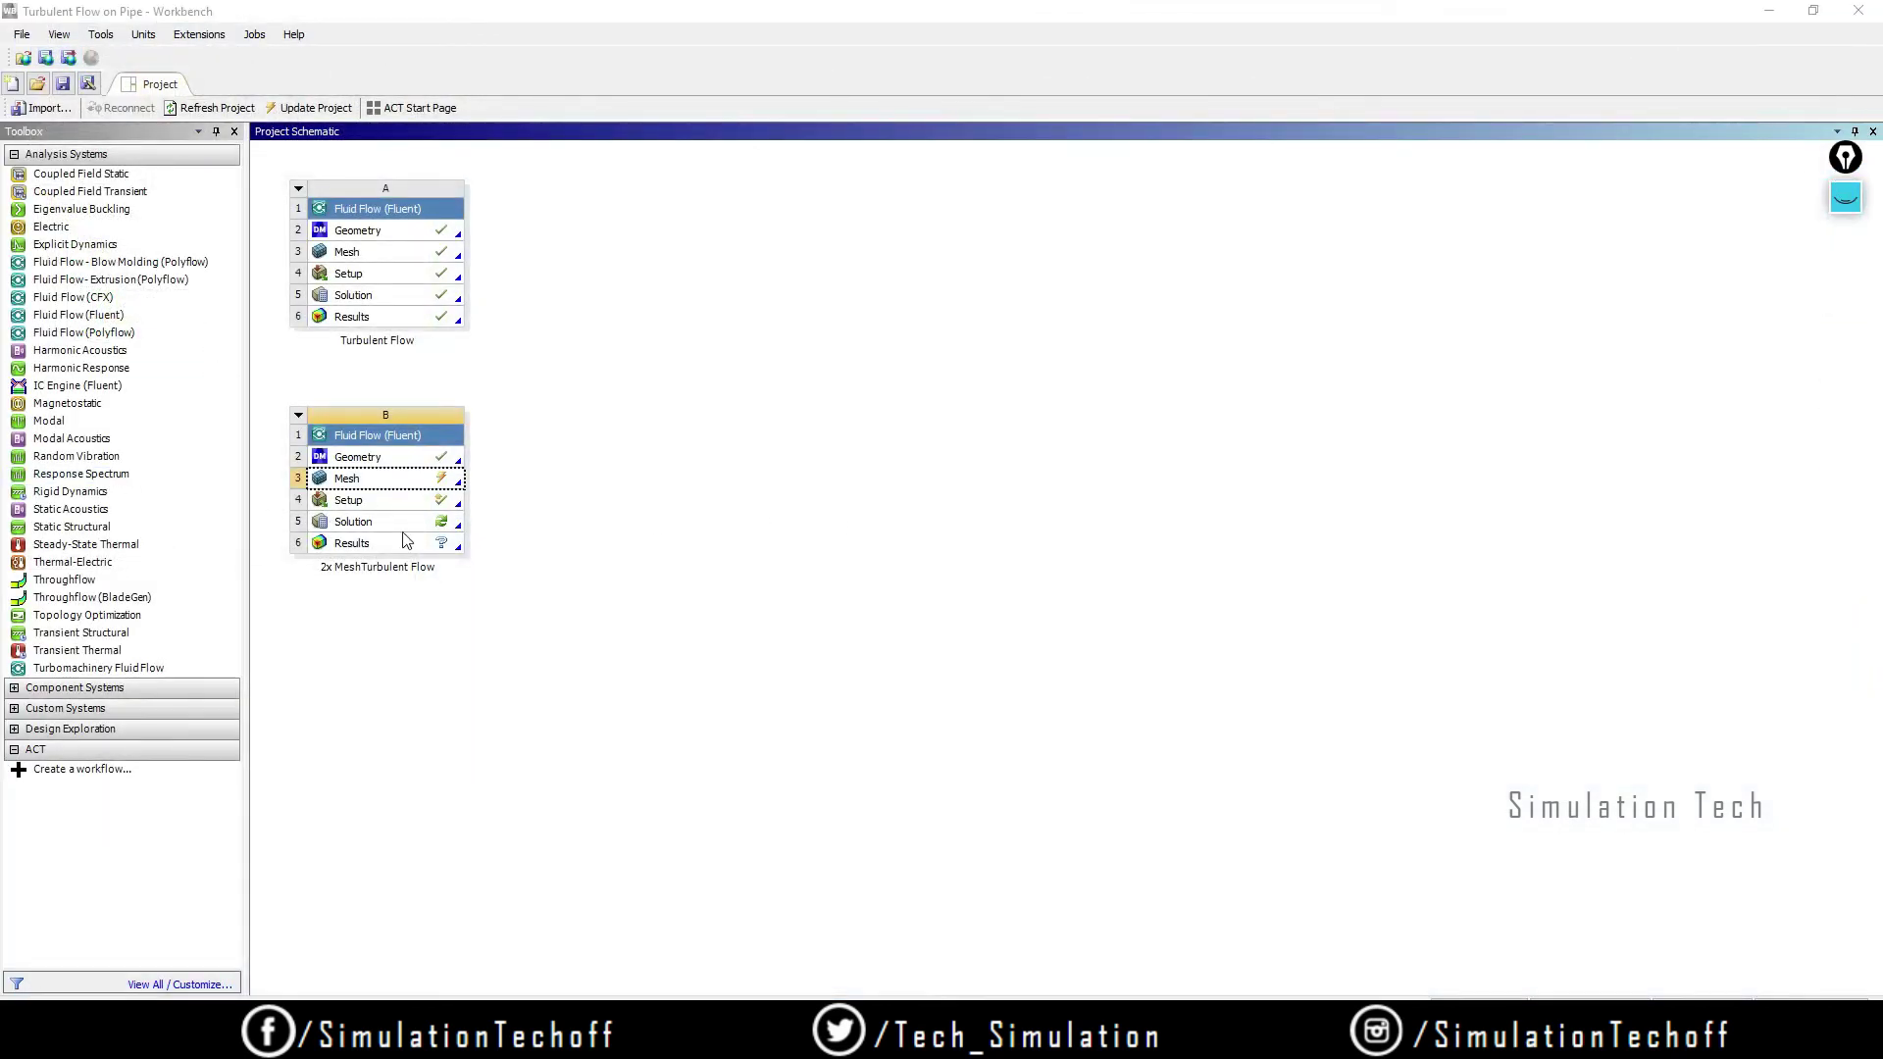
Step: Update the Mesh and Setup cells of the 2x MeshTurbulent Flow system in the Workbench project schematic
{"action": "right_click", "coordinate": [380, 485]}
{"action": "left_click", "coordinate": [436, 593]}
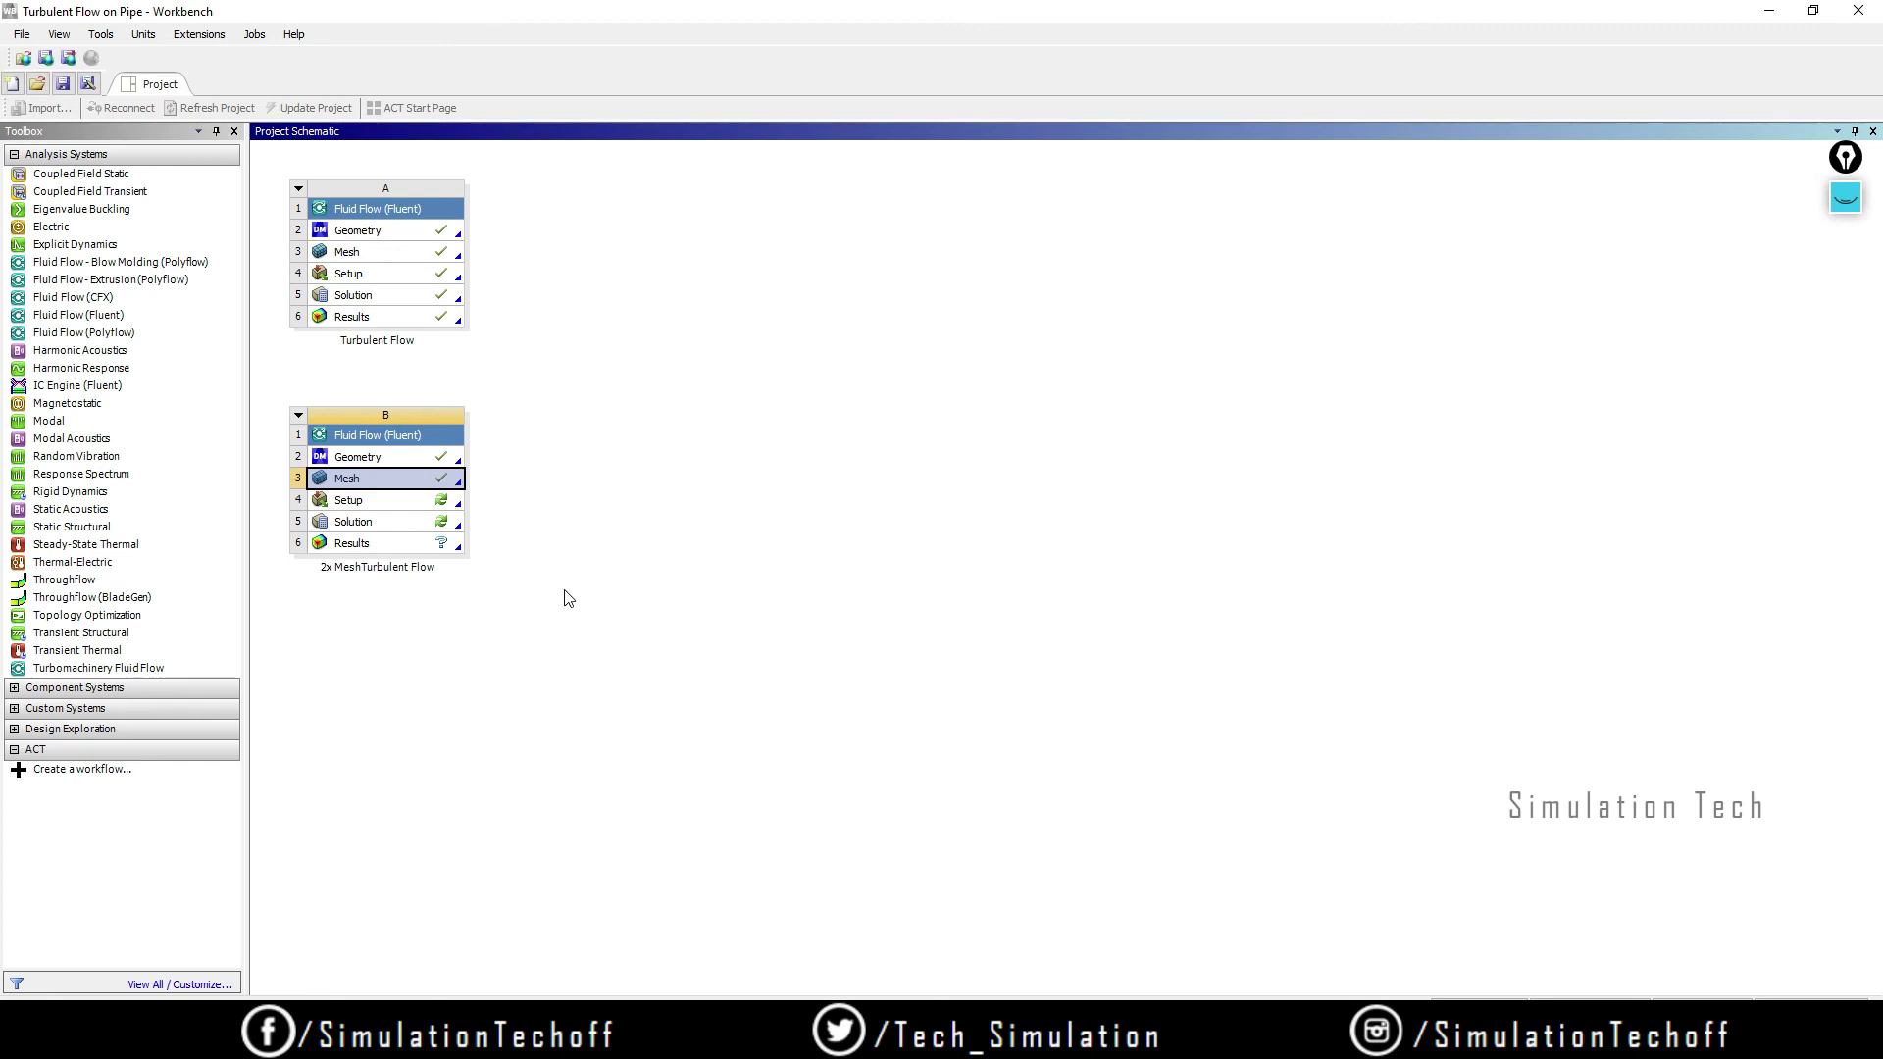
{"action": "left_click", "coordinate": [377, 502]}
{"action": "right_click", "coordinate": [376, 503]}
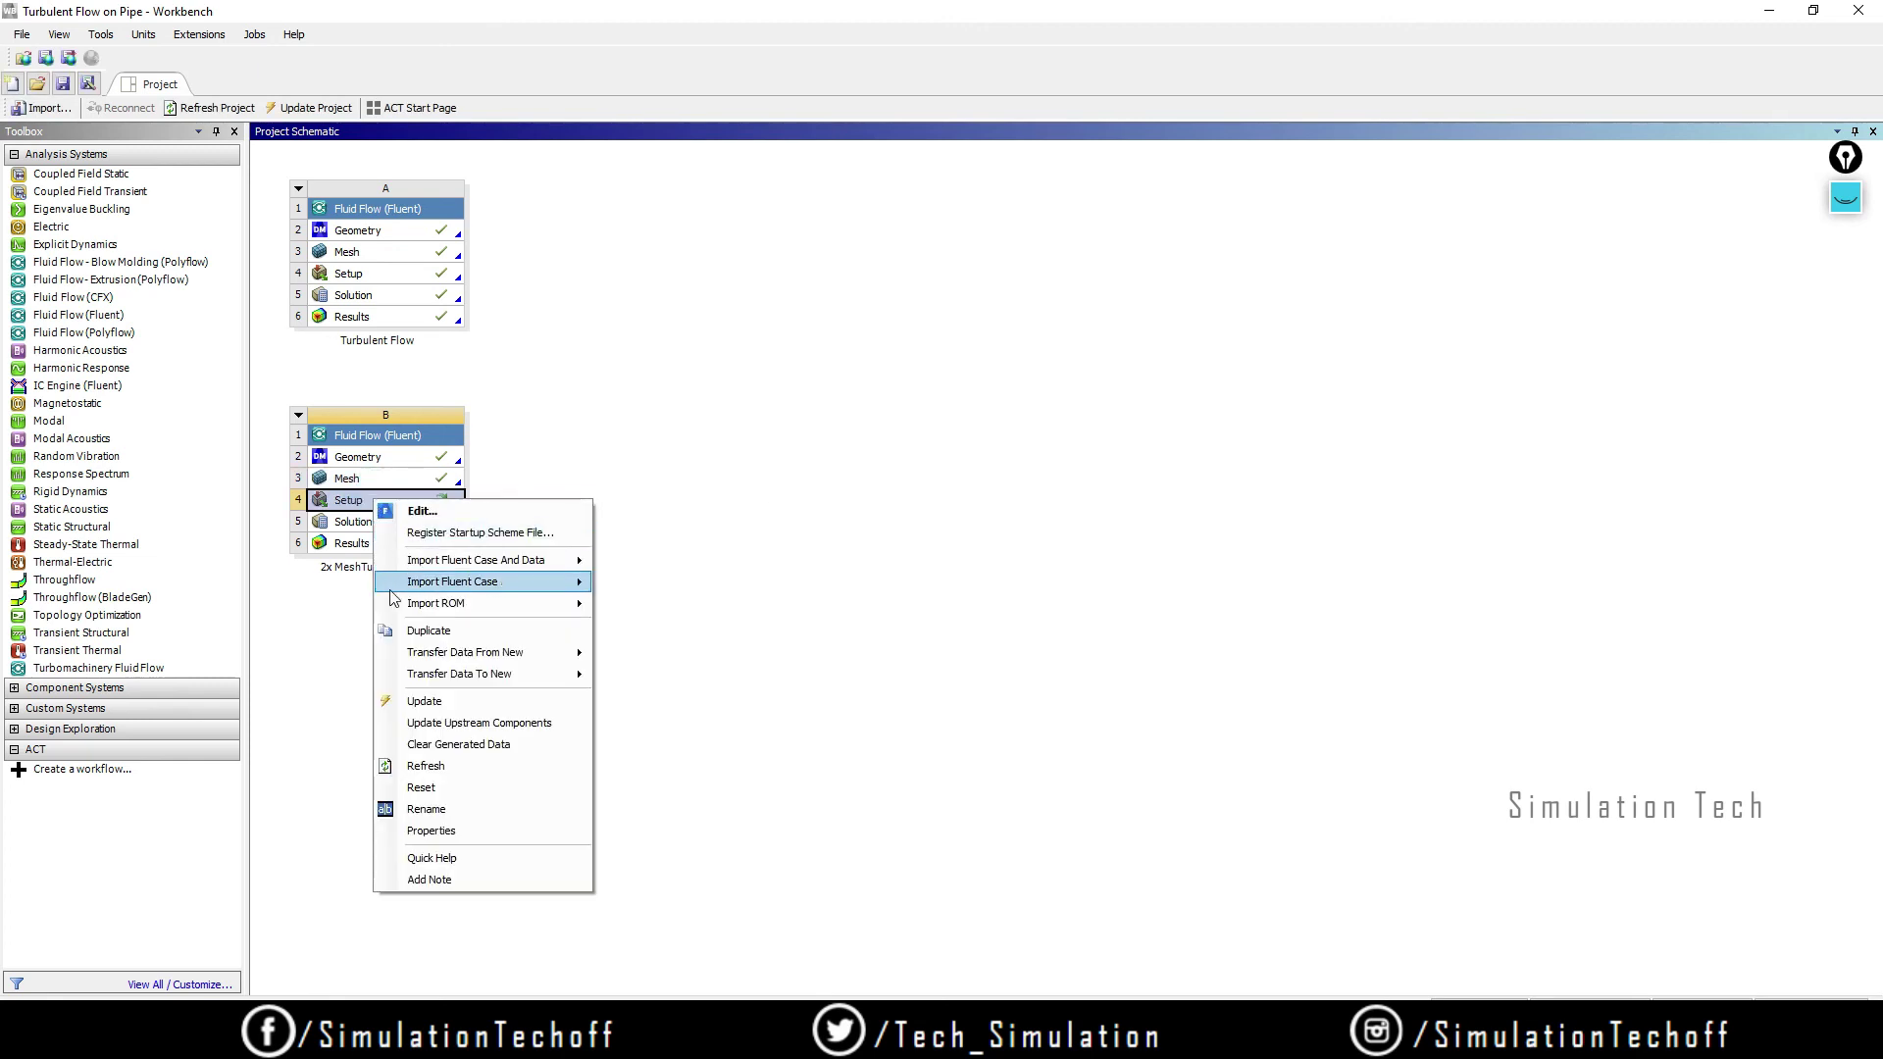
{"action": "left_click", "coordinate": [425, 702]}
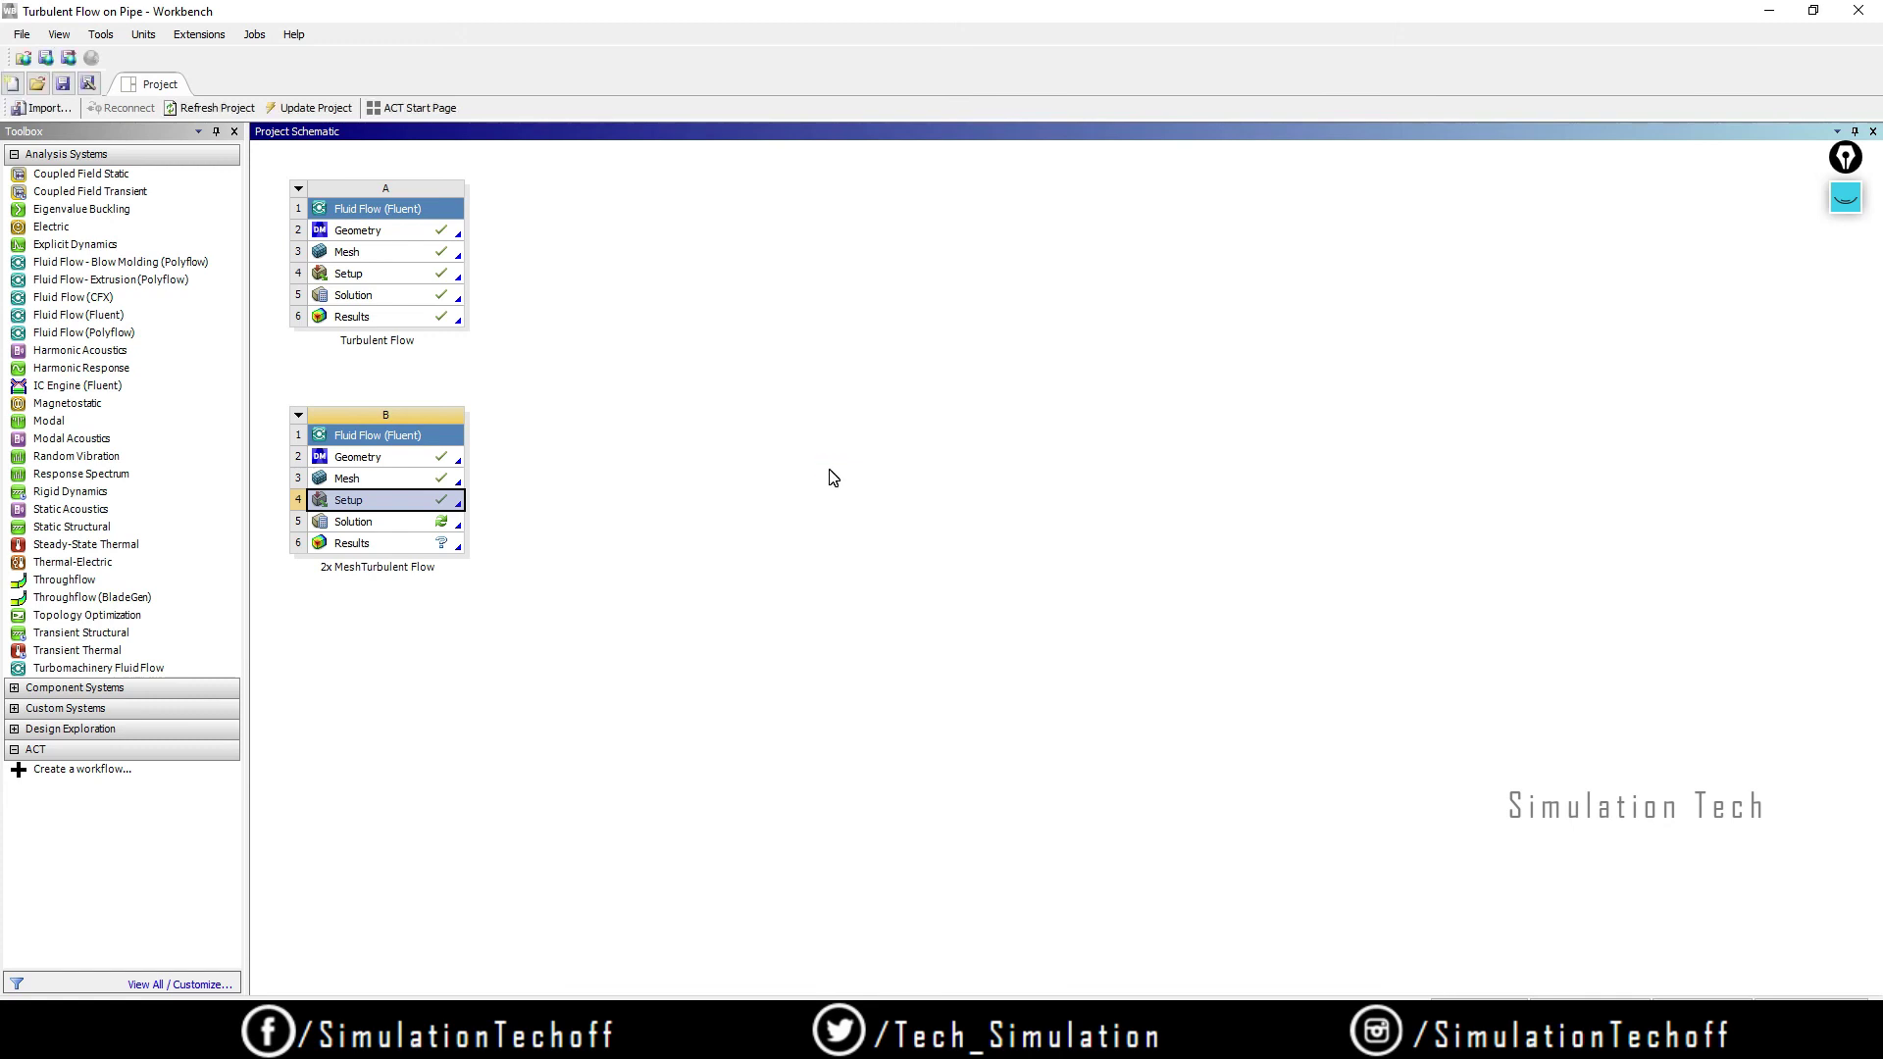
Step: Update the Solution cell of the 2x MeshTurbulent Flow system
{"action": "left_click", "coordinate": [832, 477]}
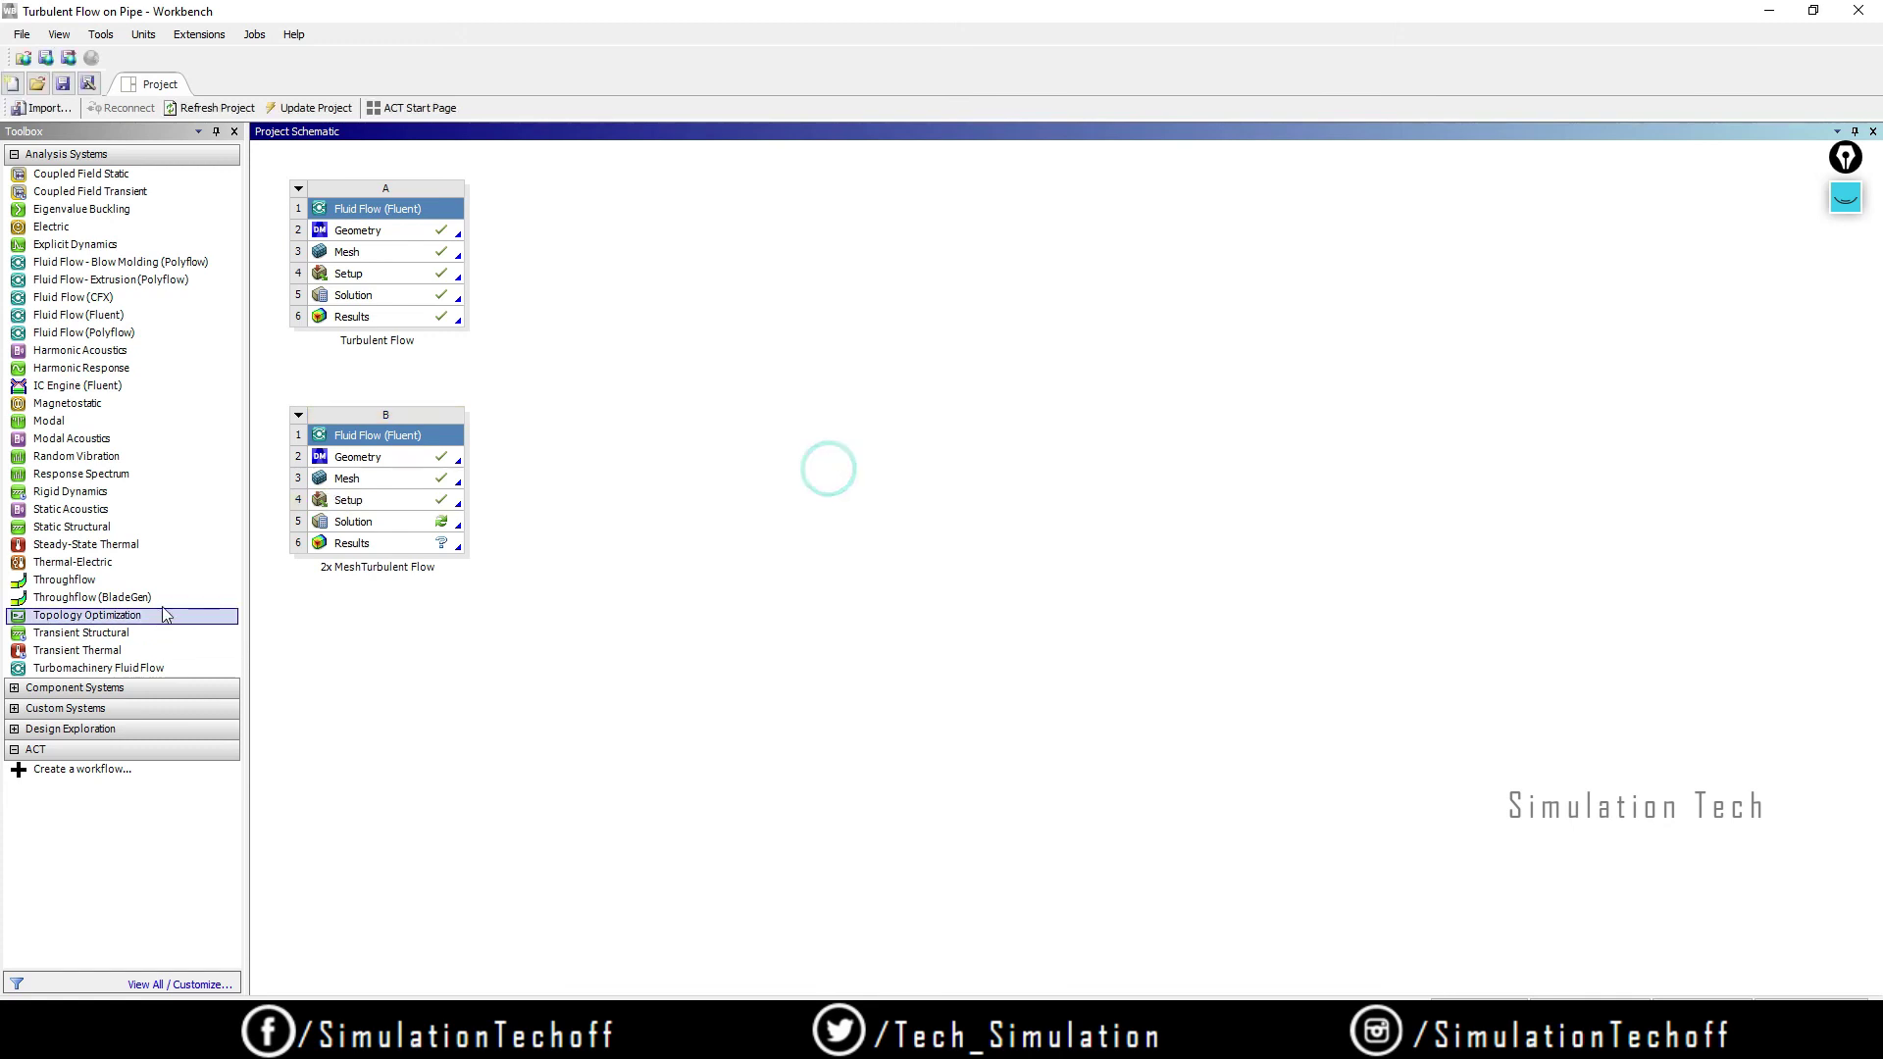
{"action": "right_click", "coordinate": [366, 523]}
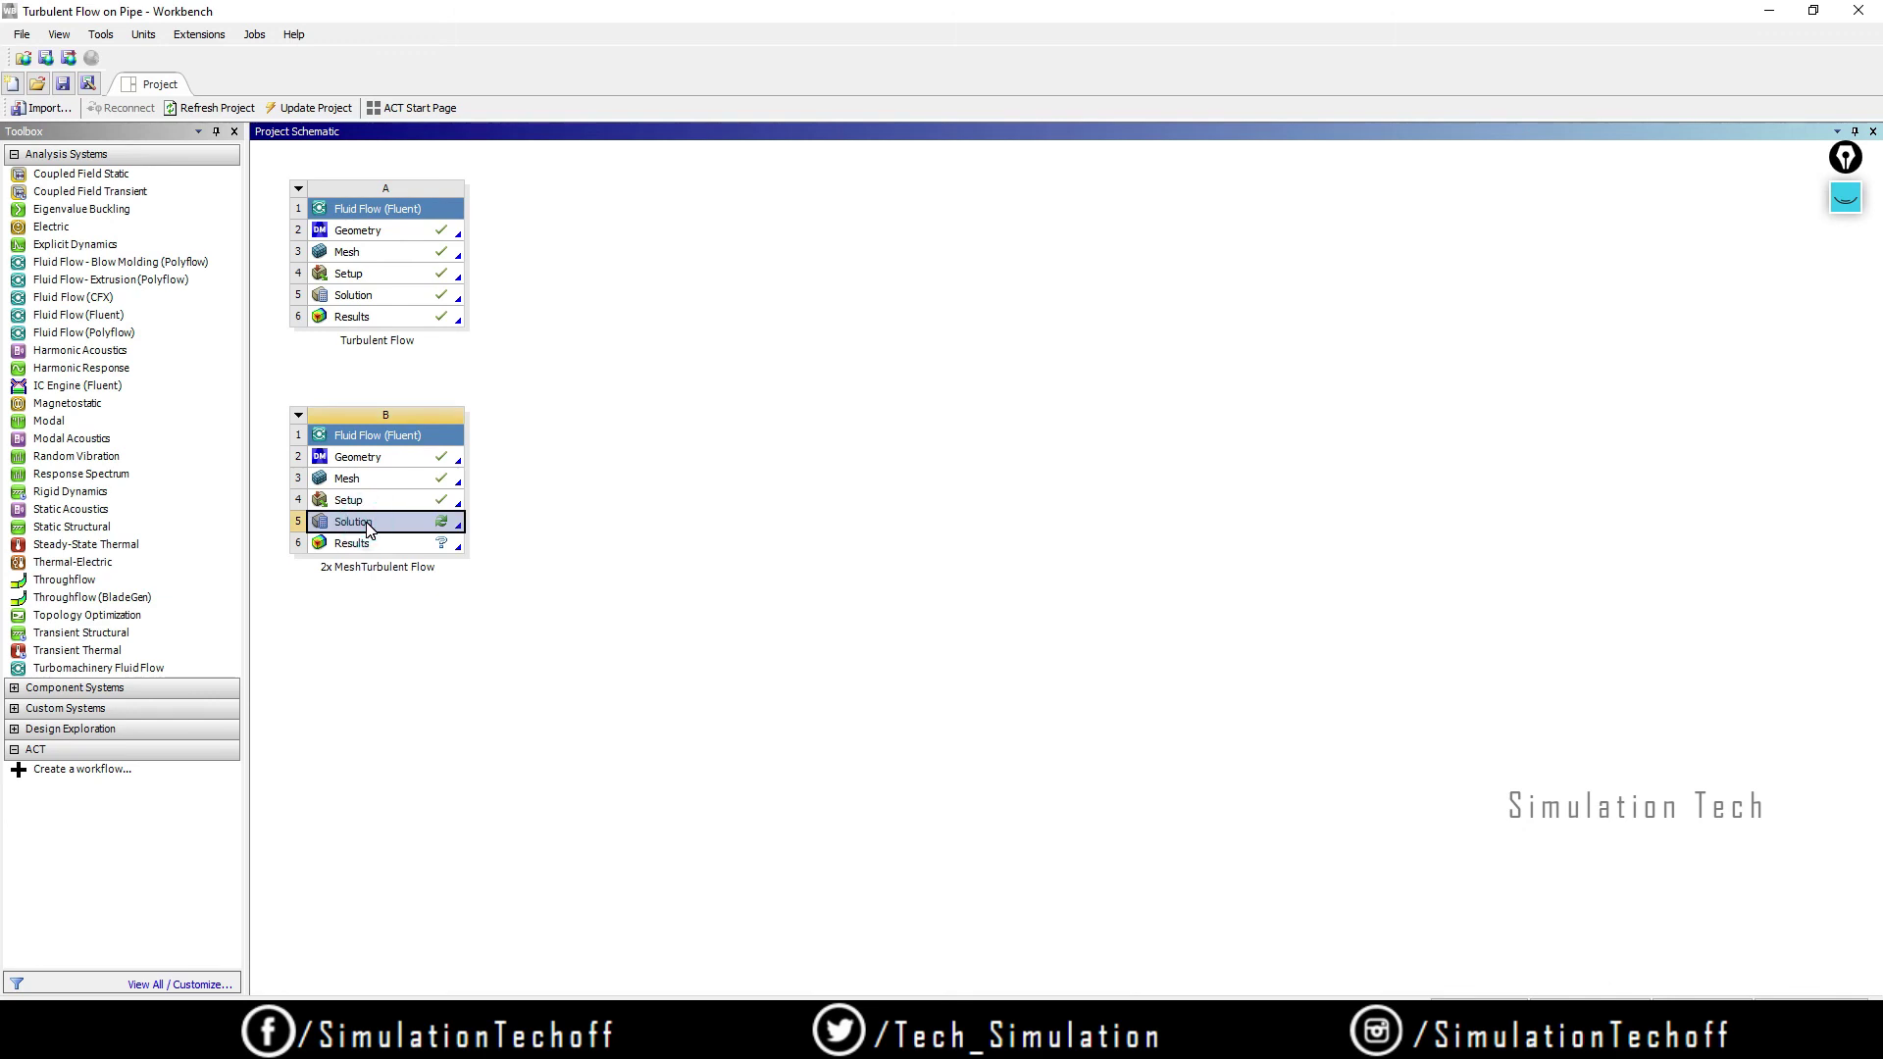
{"action": "left_click", "coordinate": [433, 681]}
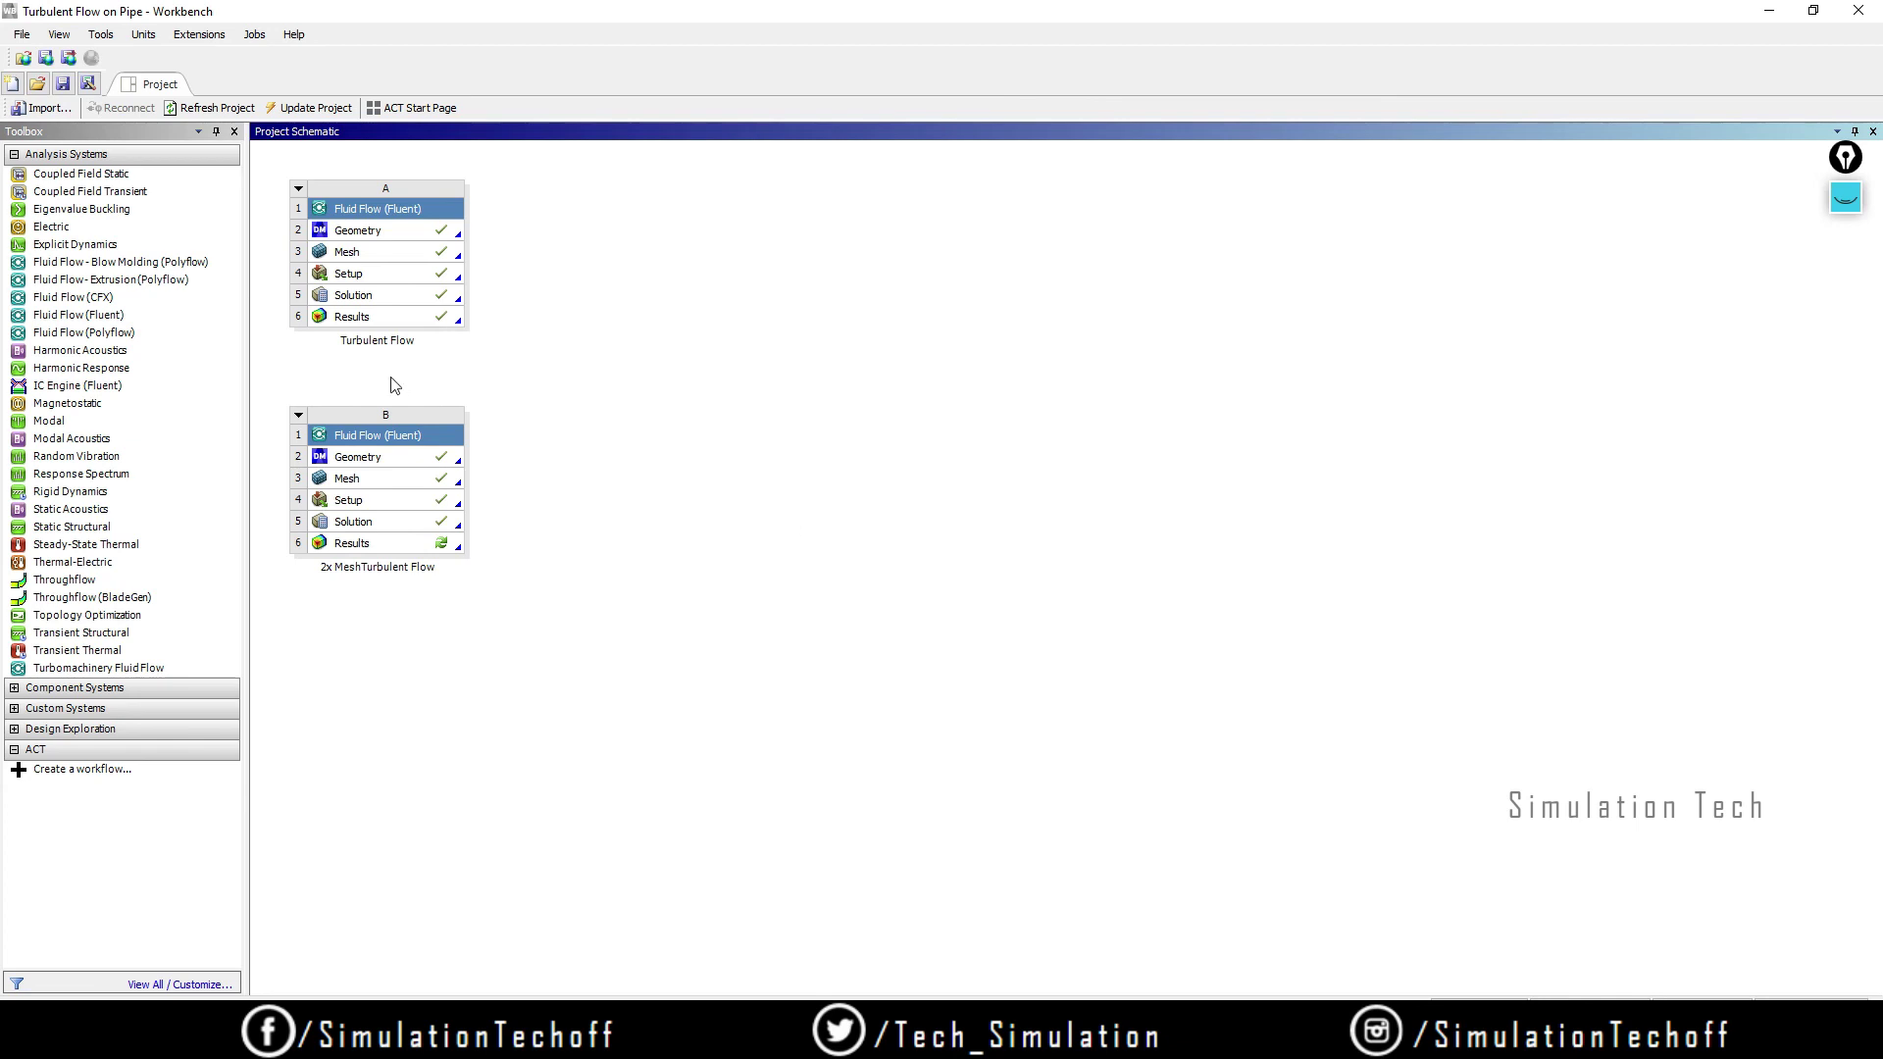
Step: Link the Turbulent Flow system's Solution to the Results cell of the 2x MeshTurbulent Flow system
{"action": "left_click_drag", "start_coordinate": [373, 326], "coordinate": [667, 483]}
{"action": "left_click", "coordinate": [405, 294]}
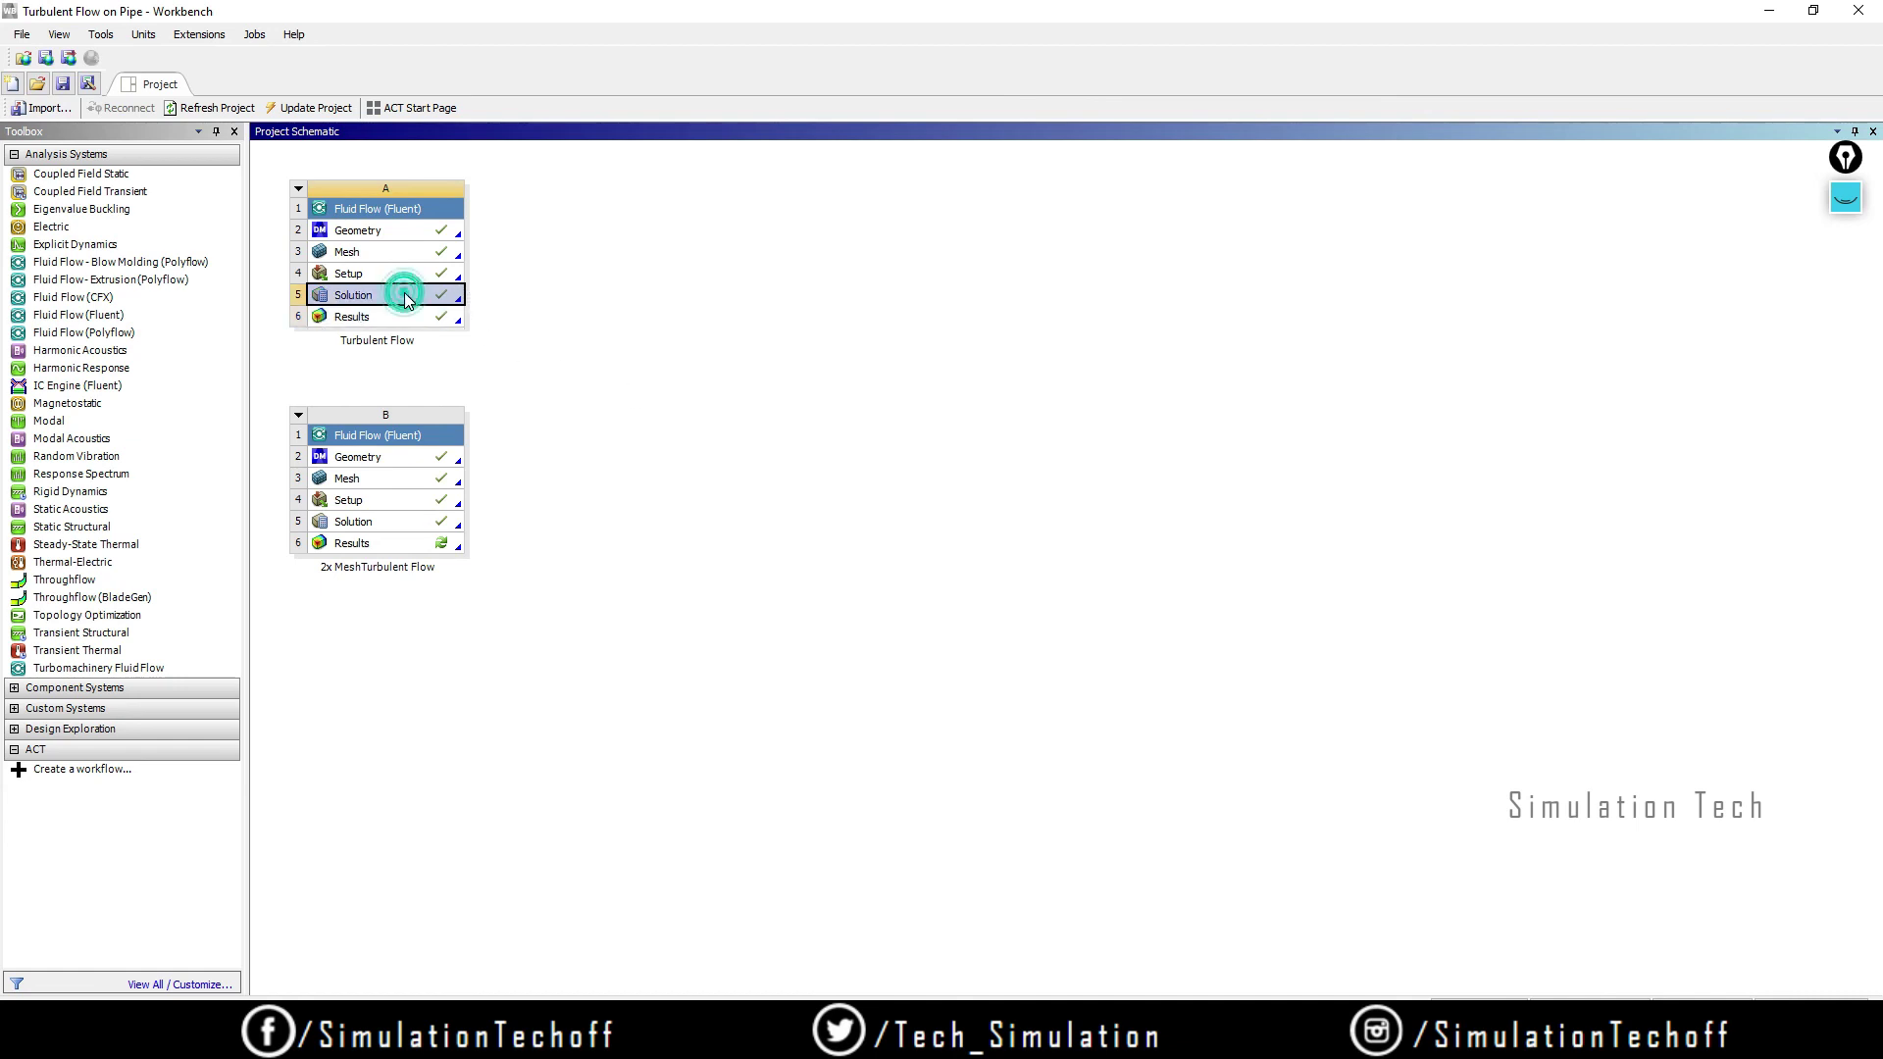
{"action": "left_click_drag", "start_coordinate": [336, 299], "coordinate": [400, 547]}
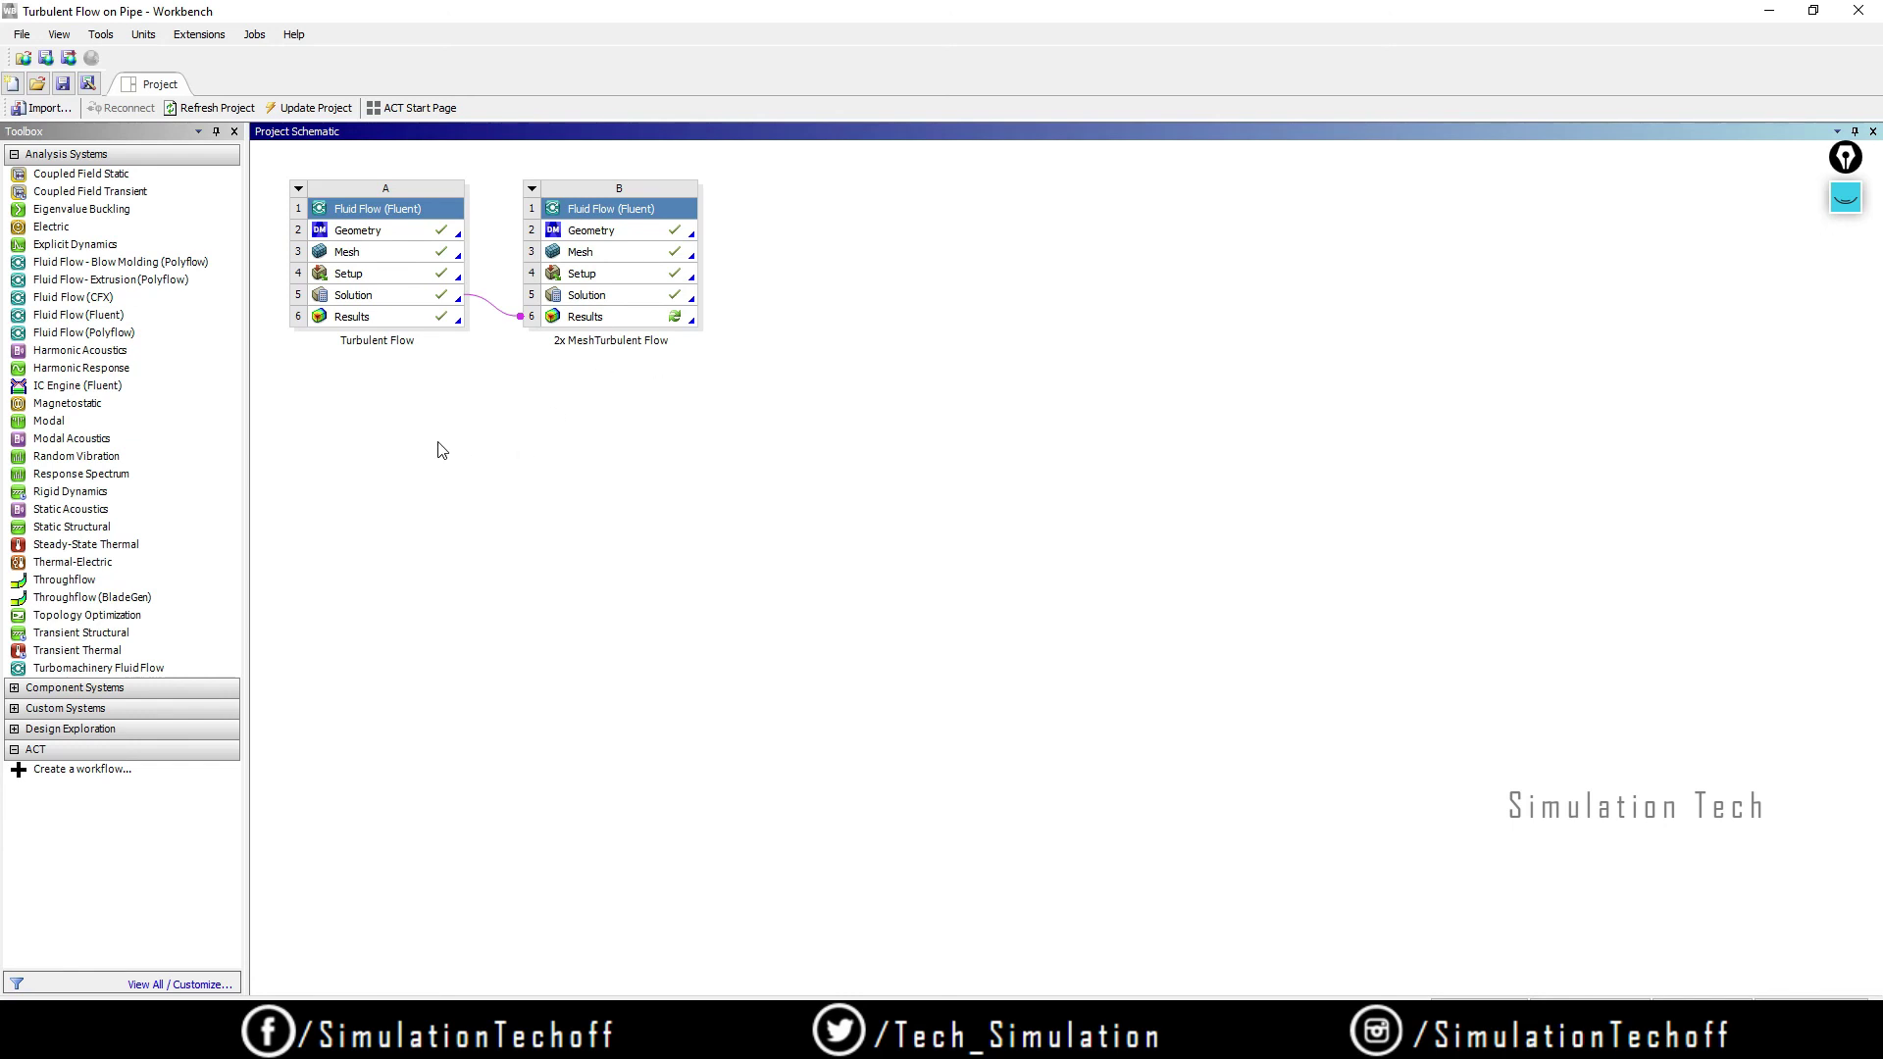
{"action": "left_click", "coordinate": [1846, 197]}
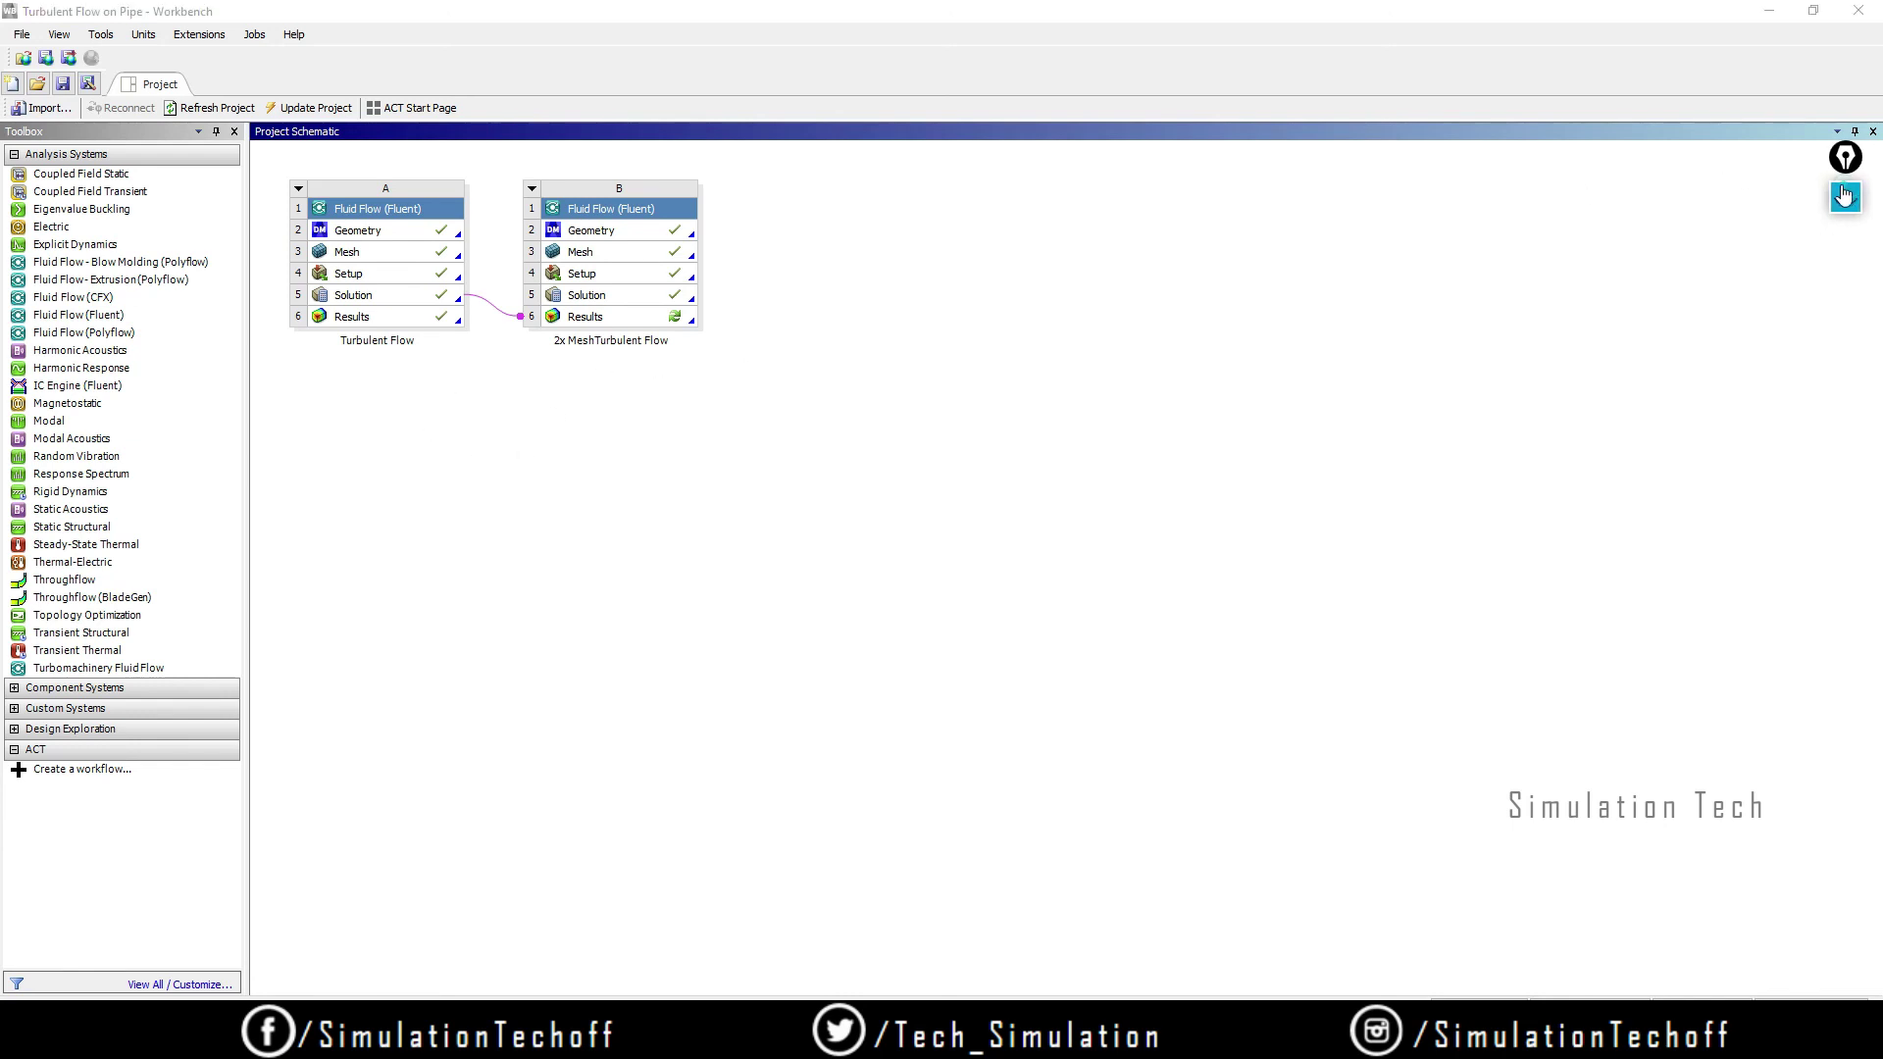
{"action": "left_click", "coordinate": [1845, 258]}
{"action": "mouse_move", "coordinate": [305, 461]}
{"action": "left_mouse_down"}
{"action": "mouse_move", "coordinate": [317, 505]}
{"action": "mouse_move", "coordinate": [351, 475]}
{"action": "mouse_move", "coordinate": [379, 498]}
{"action": "mouse_move", "coordinate": [427, 490]}
{"action": "left_mouse_up"}
{"action": "left_click", "coordinate": [1846, 403]}
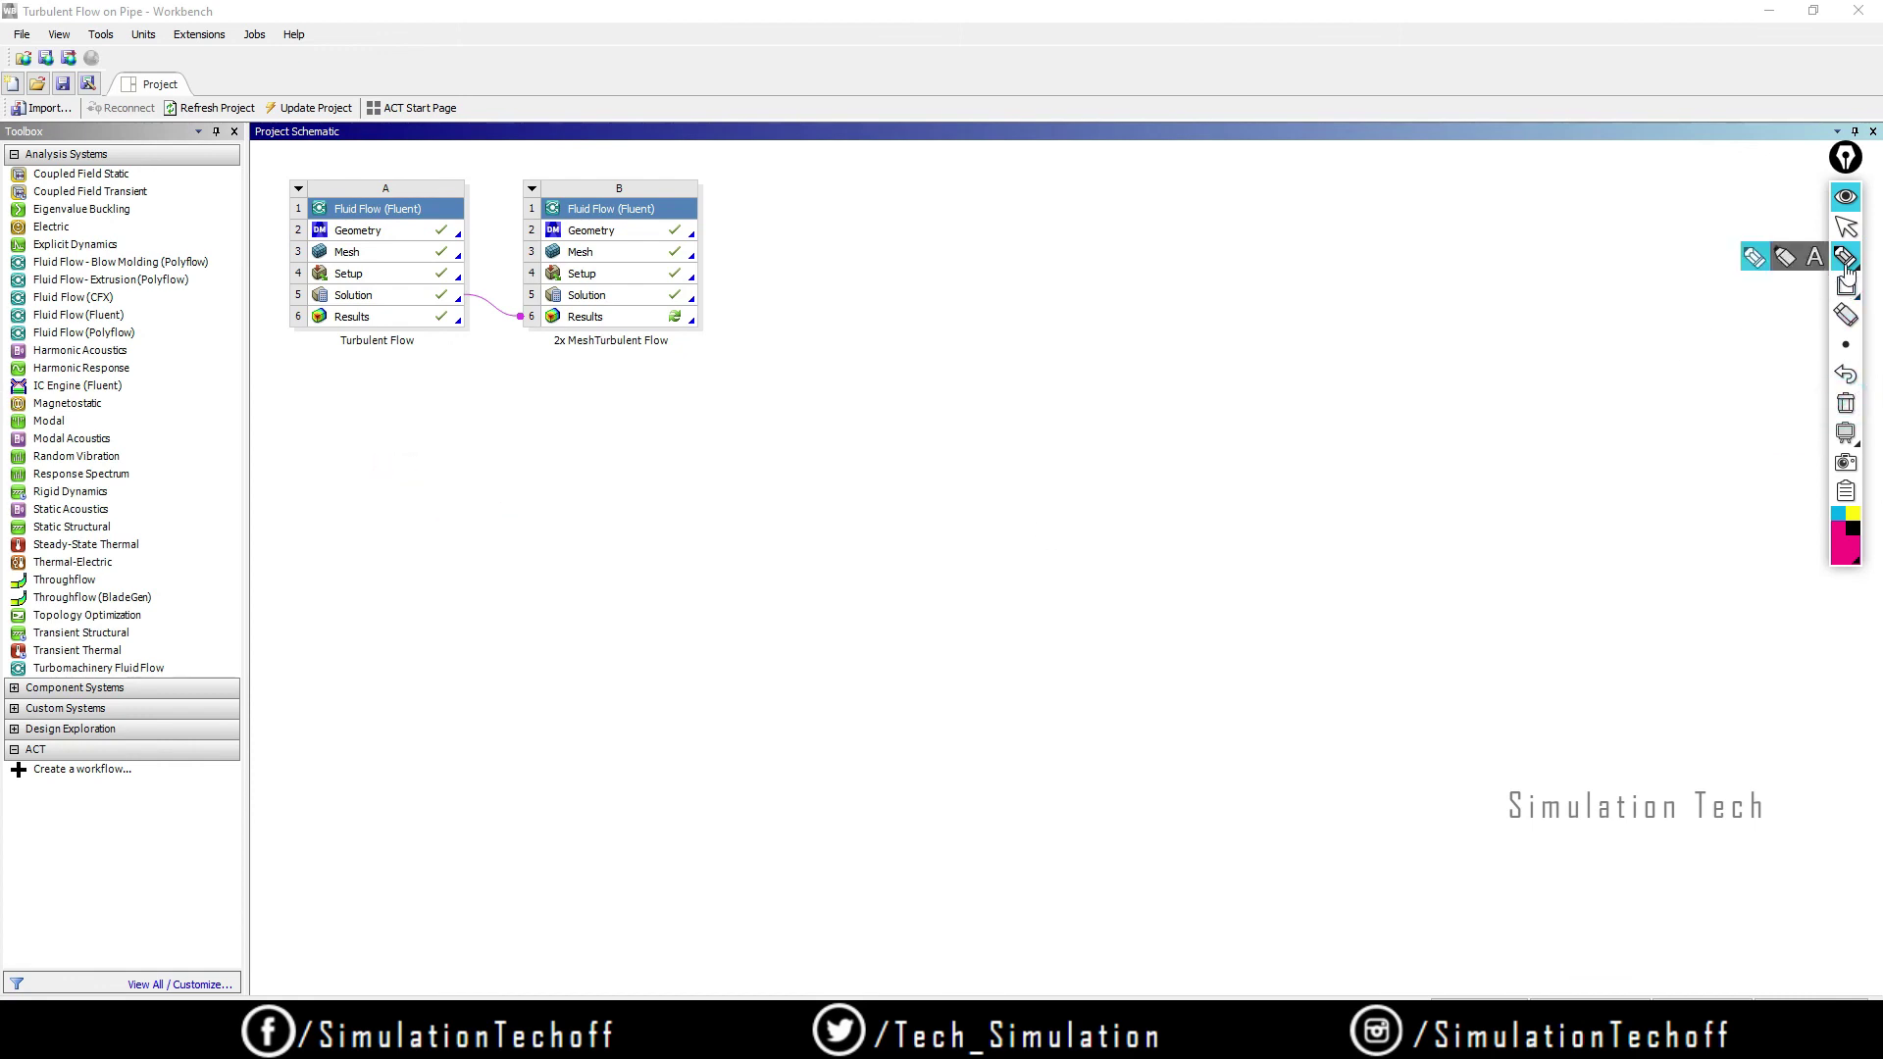
Step: Annotate the screen below the Turbulent Flow system with the black text "30x100 mesh"
{"action": "left_click", "coordinate": [1814, 257]}
{"action": "left_click", "coordinate": [1852, 529]}
{"action": "left_click", "coordinate": [1846, 345]}
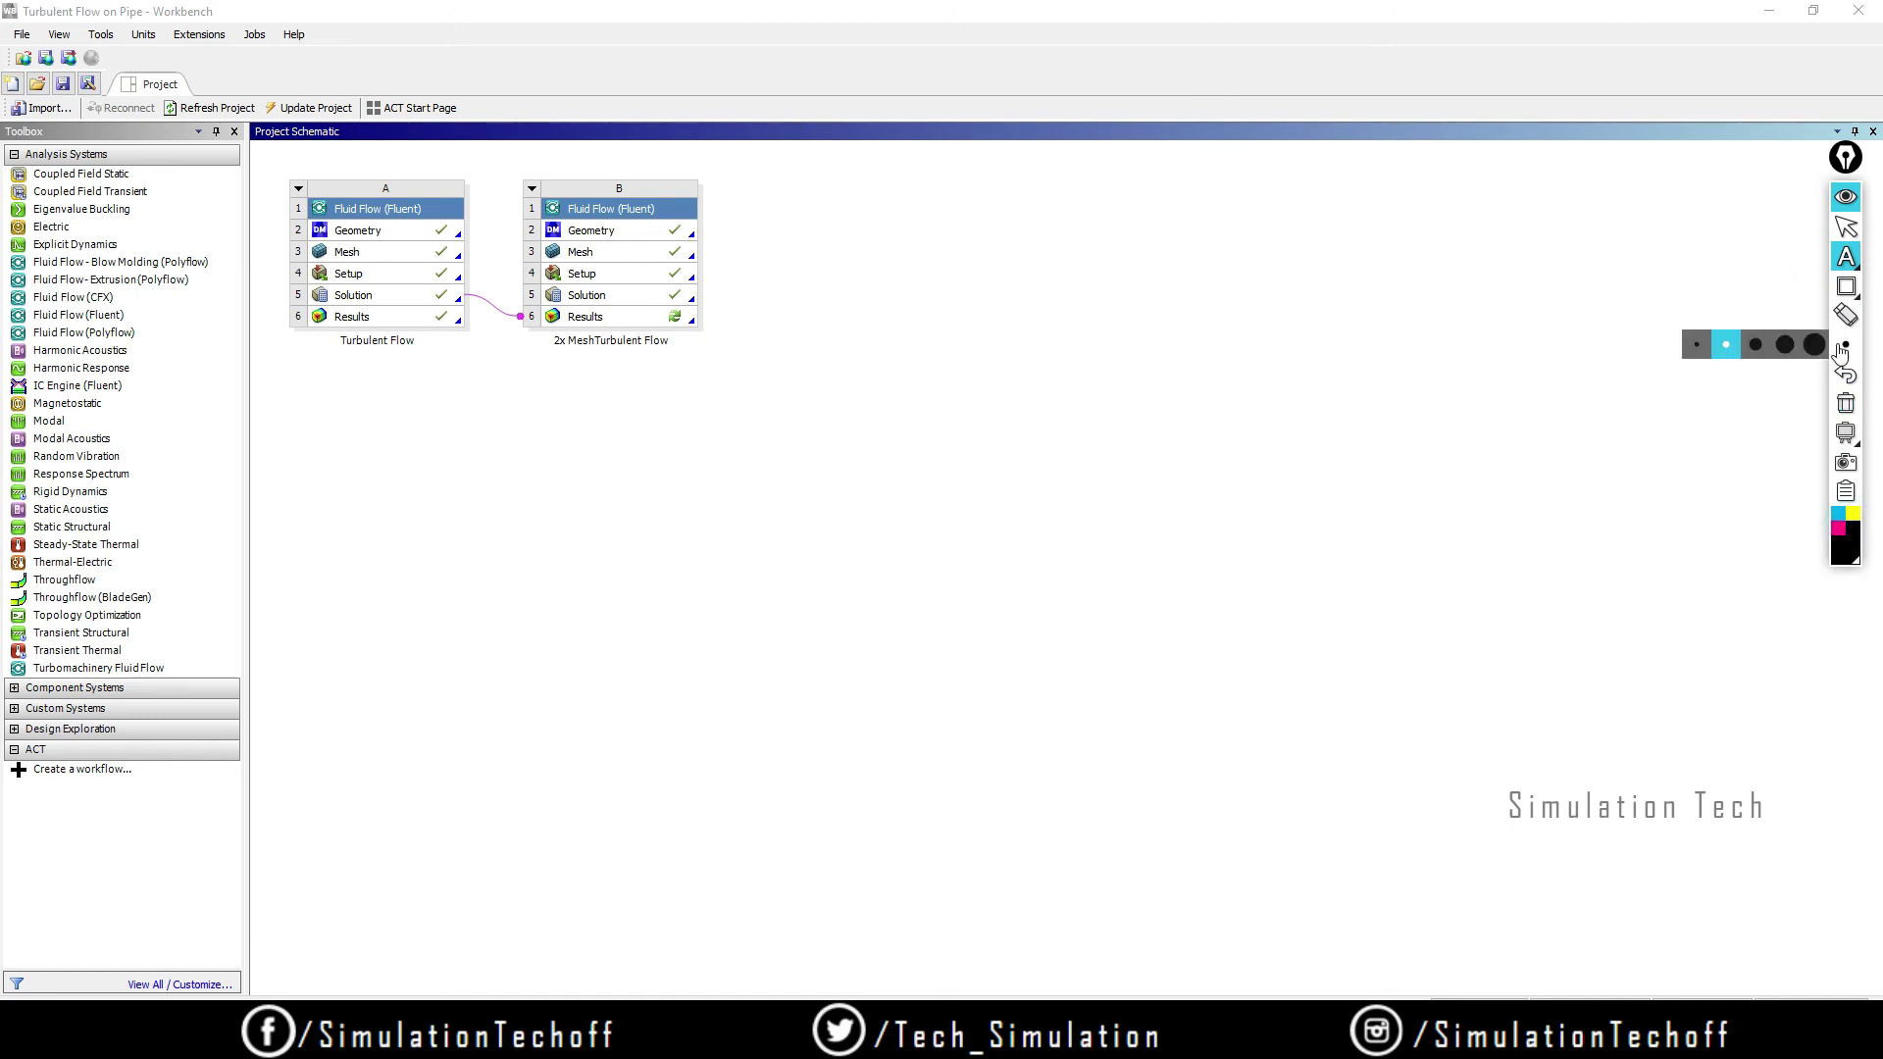
{"action": "left_click", "coordinate": [646, 443]}
{"action": "left_click", "coordinate": [300, 391]}
{"action": "type", "text": "3"}
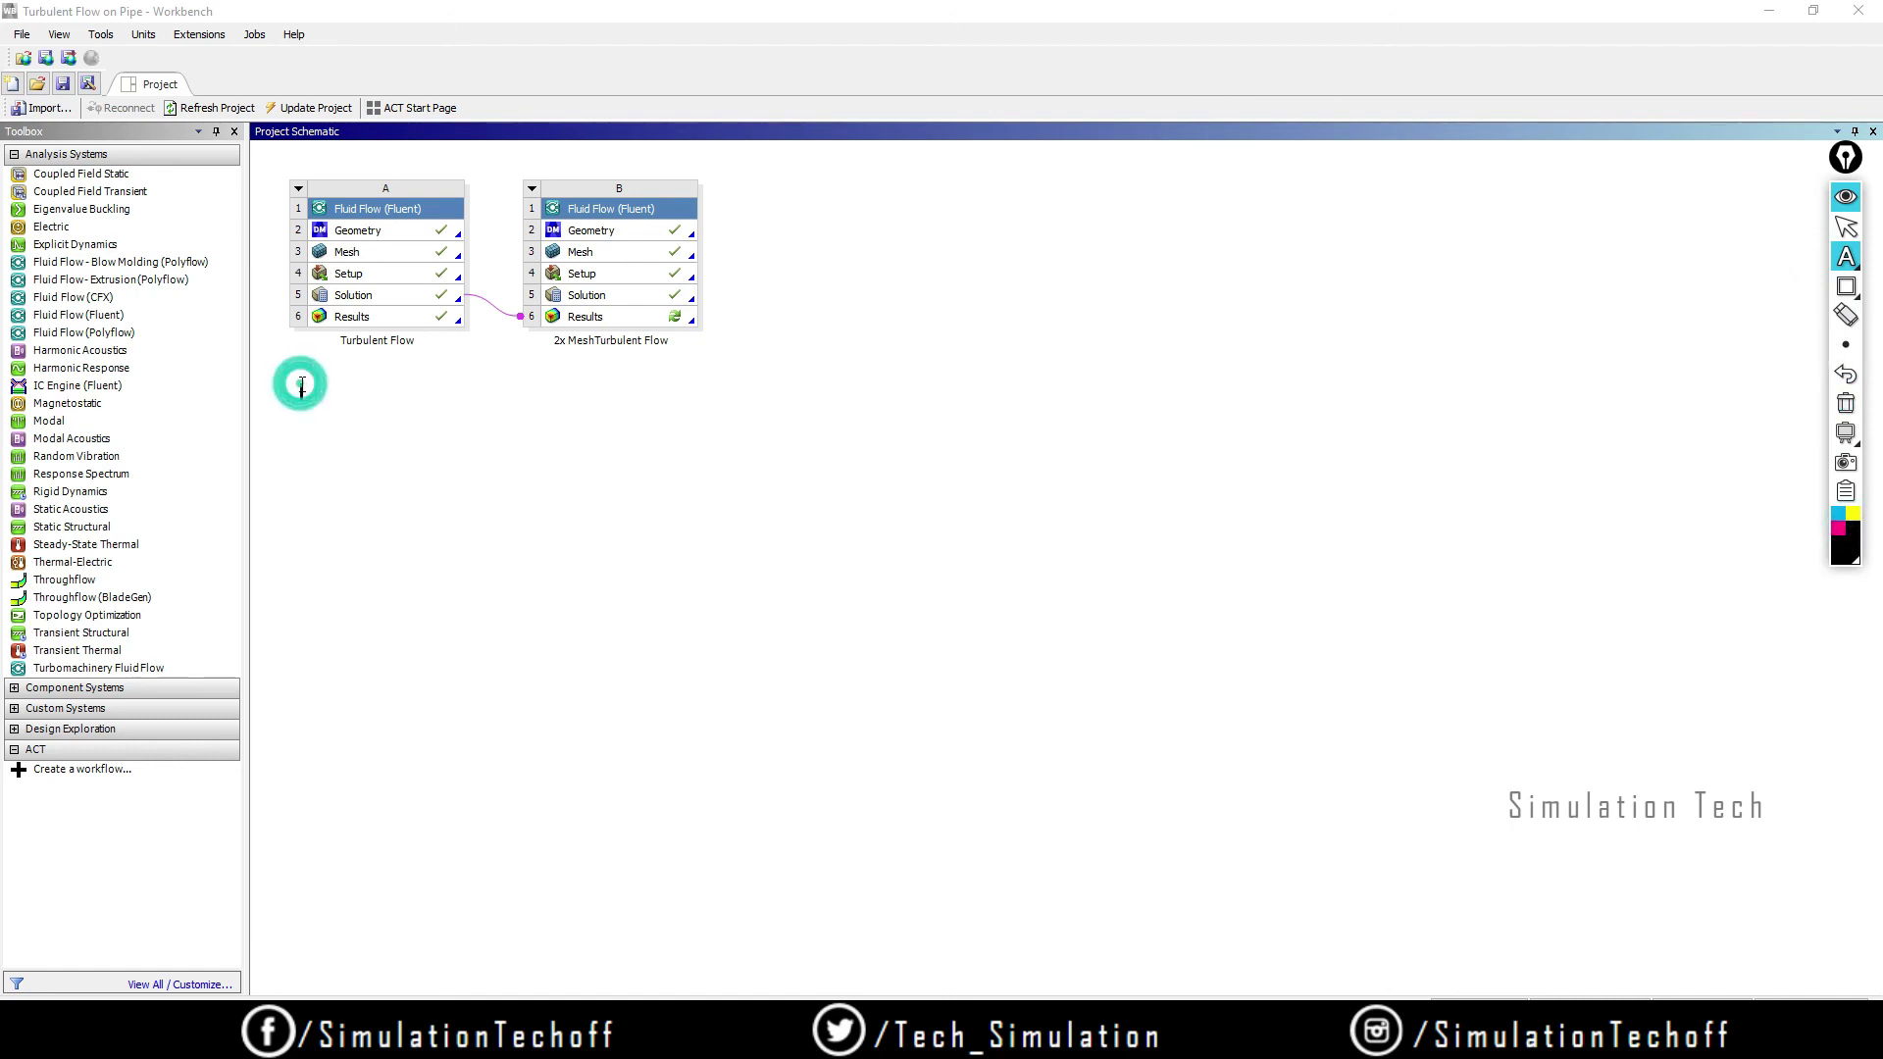
{"action": "type", "text": "0"}
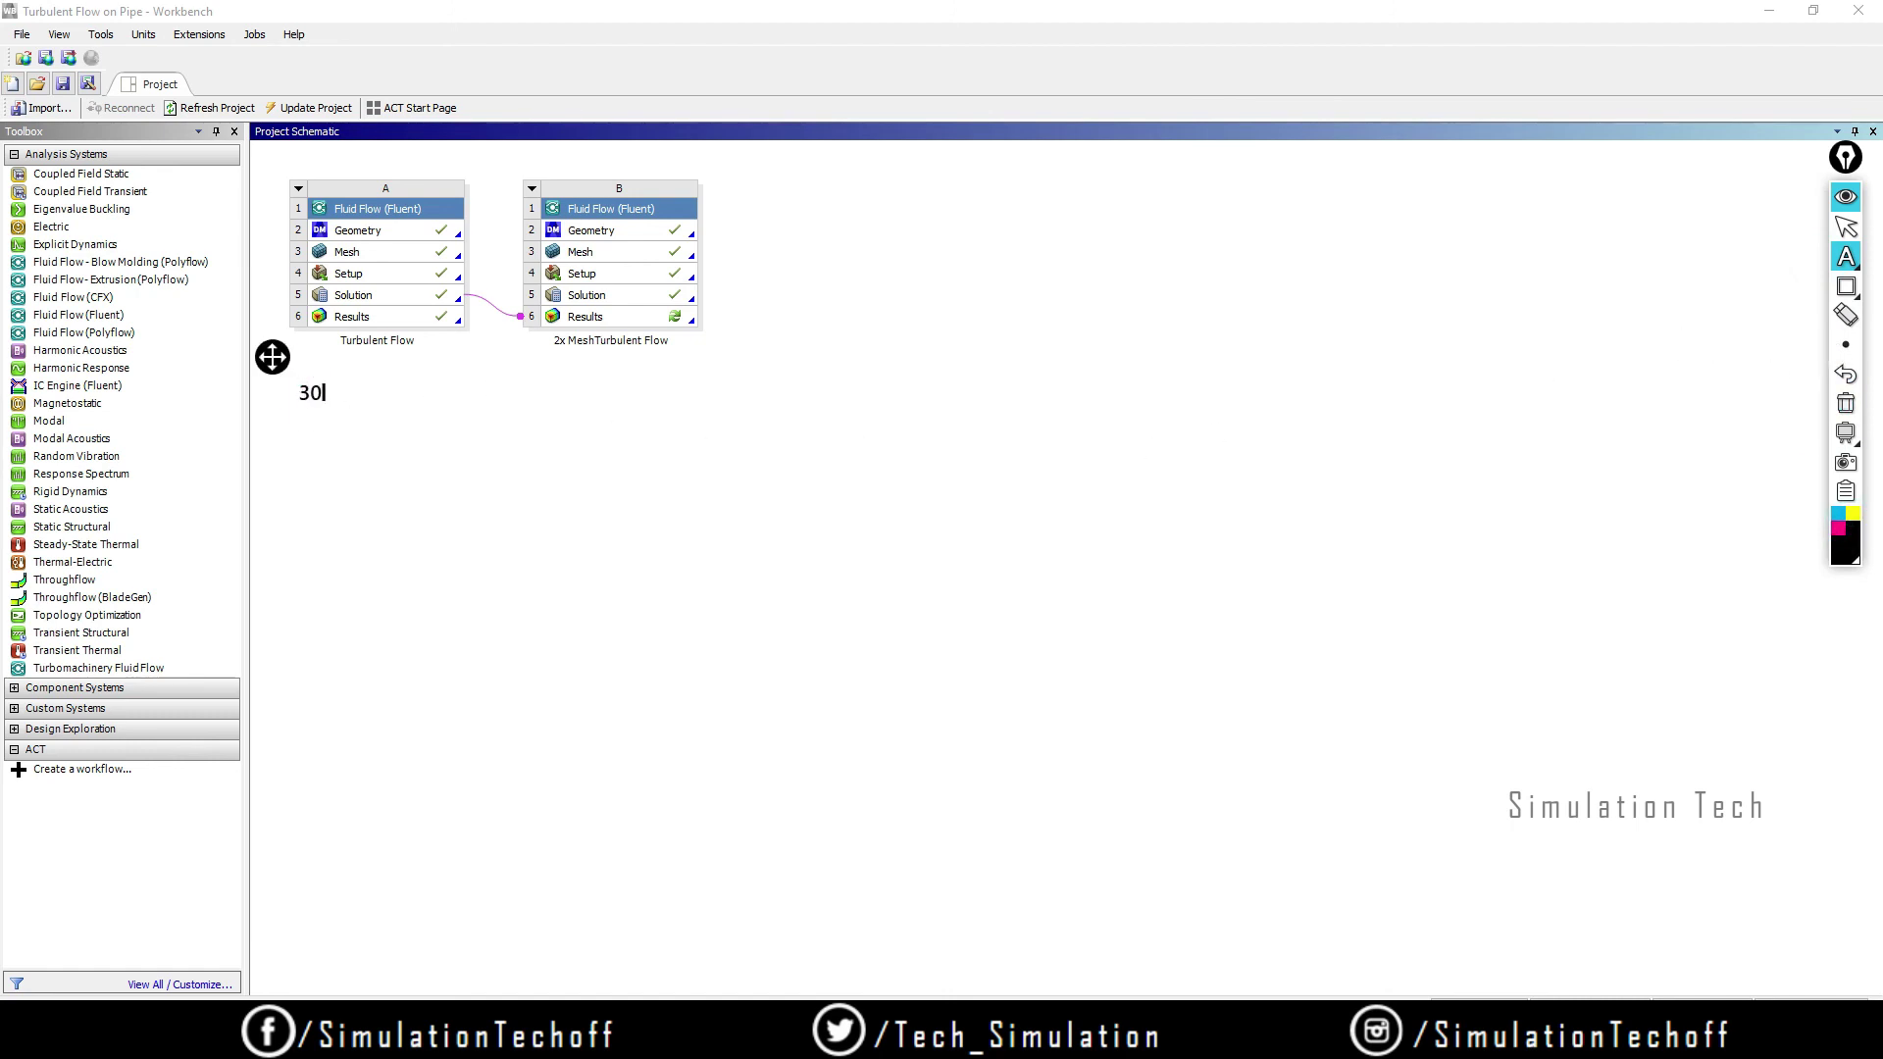
{"action": "type", "text": "x100 melsh"}
Step: Annotate the screen below the 2x MeshTurbulent Flow system with "60X100 mesh", and clear all screen annotations
{"action": "left_click", "coordinate": [545, 387]}
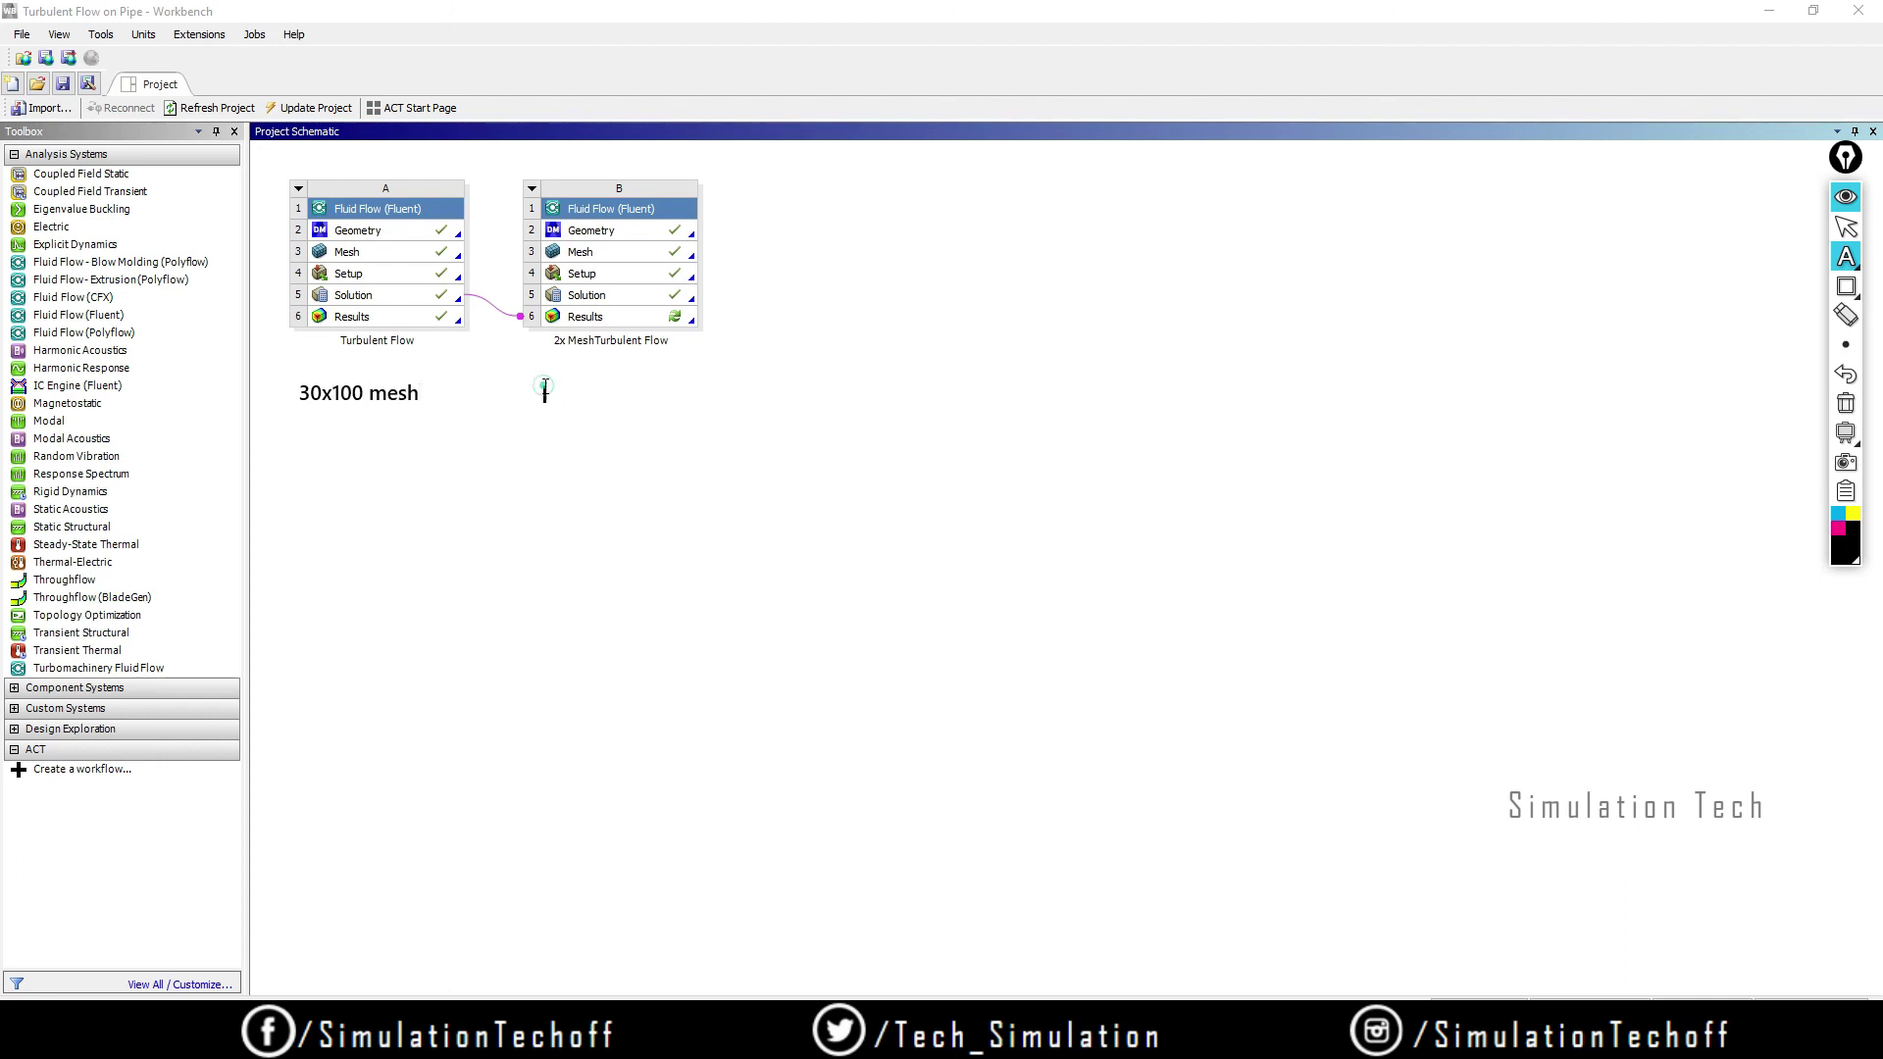
{"action": "type", "text": "60X100"}
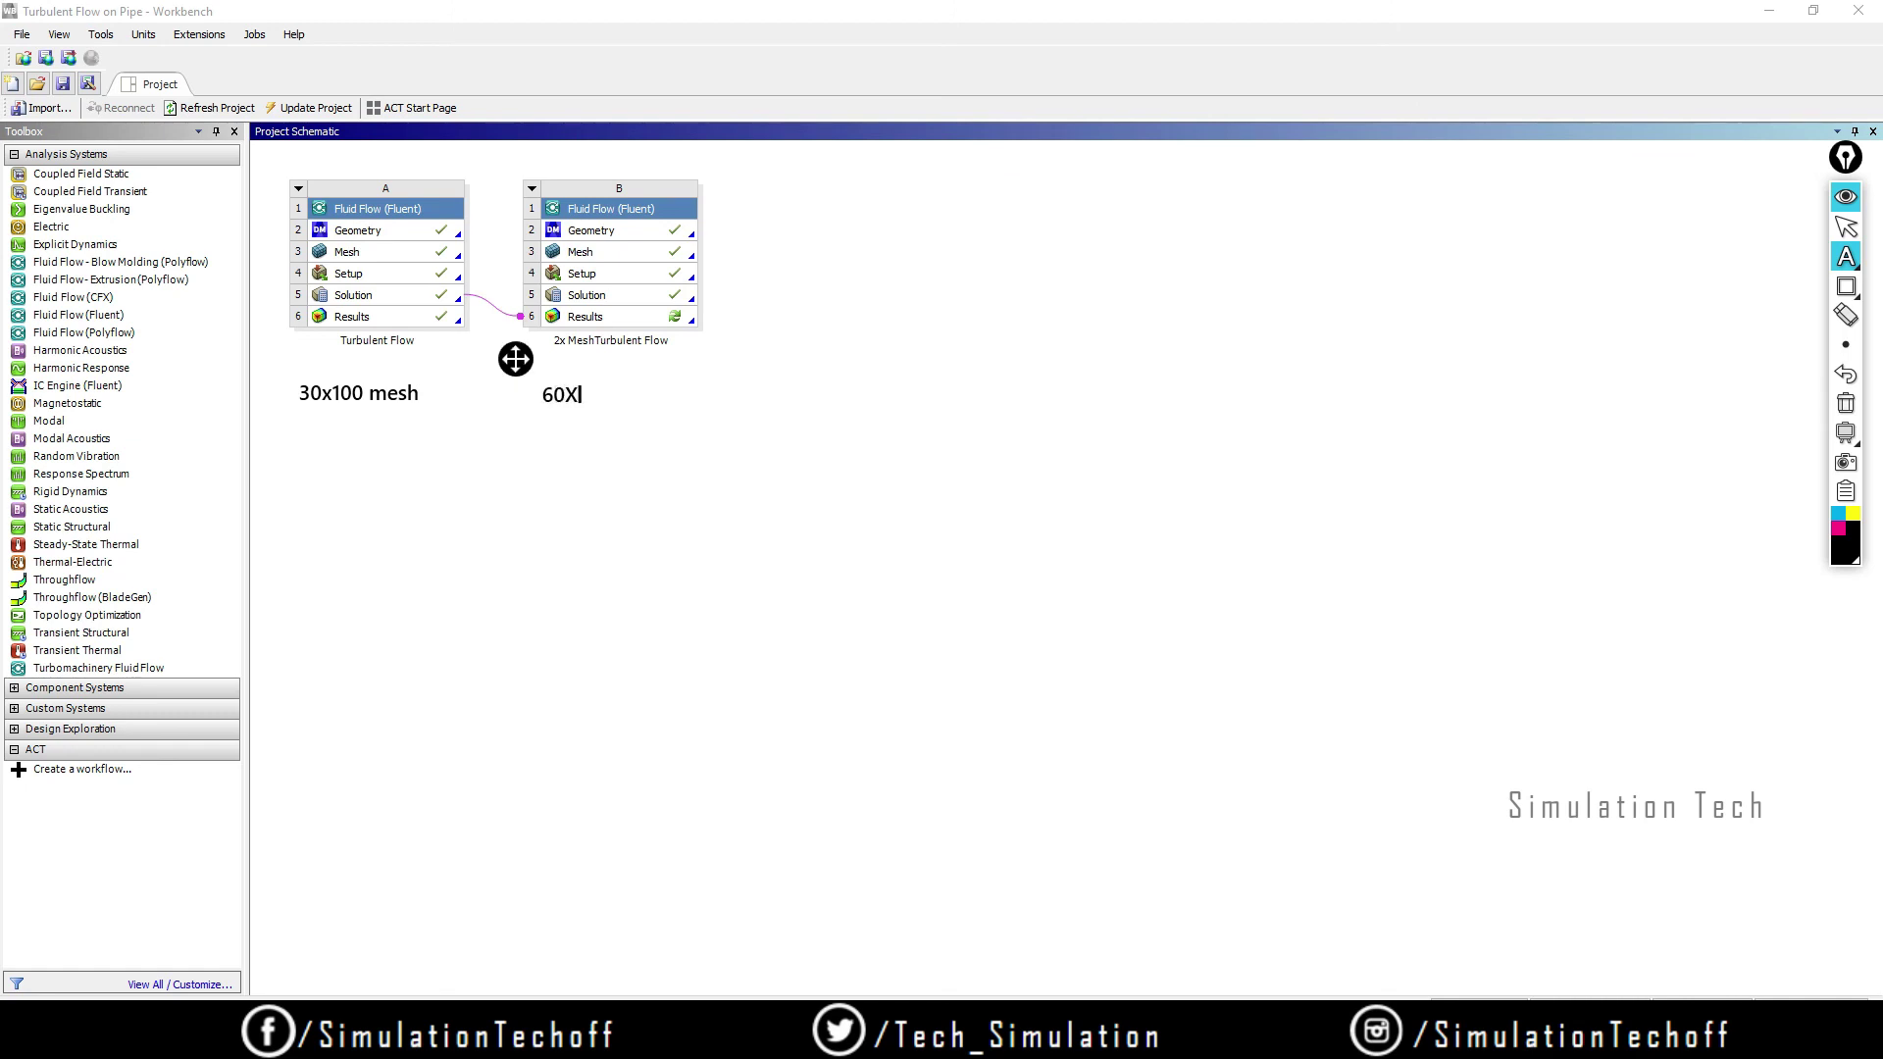
{"action": "type", "text": " mesh"}
{"action": "mouse_move", "coordinate": [1850, 437]}
{"action": "left_click", "coordinate": [1776, 288]}
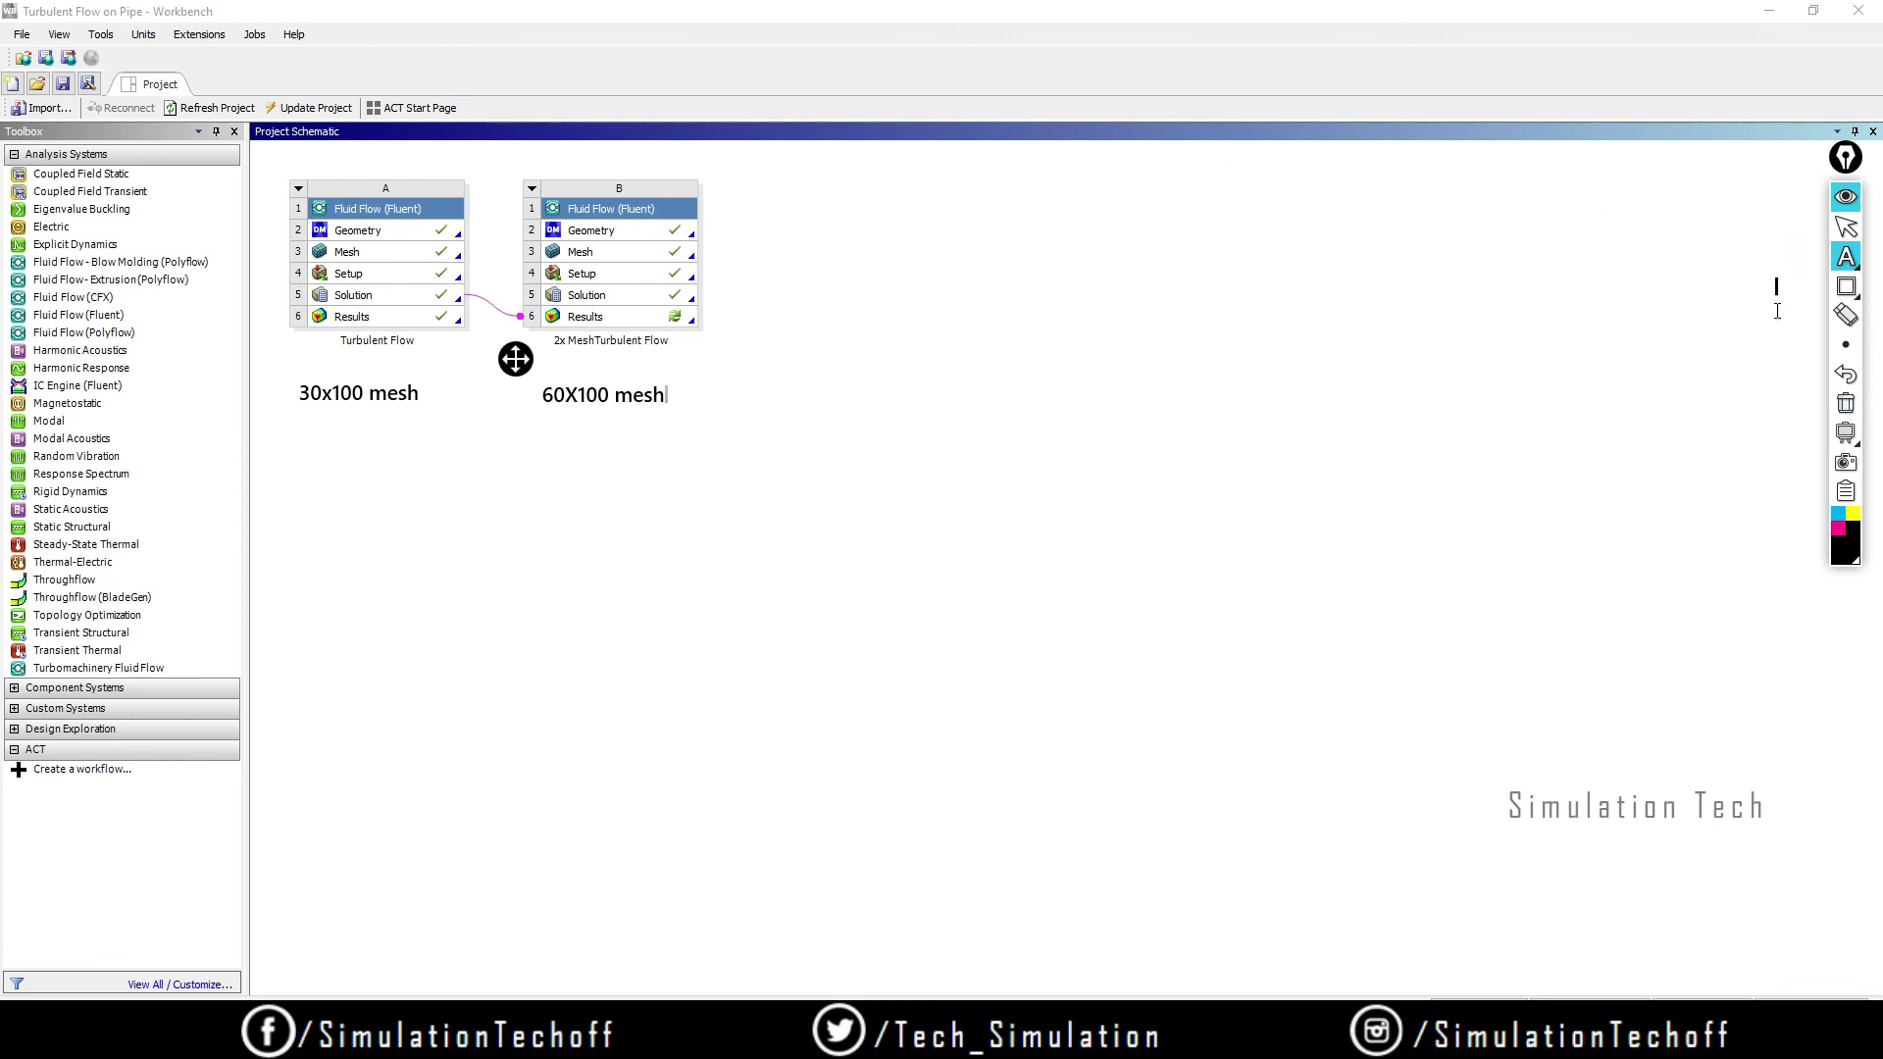
{"action": "left_click", "coordinate": [1845, 403]}
{"action": "left_click", "coordinate": [1845, 196]}
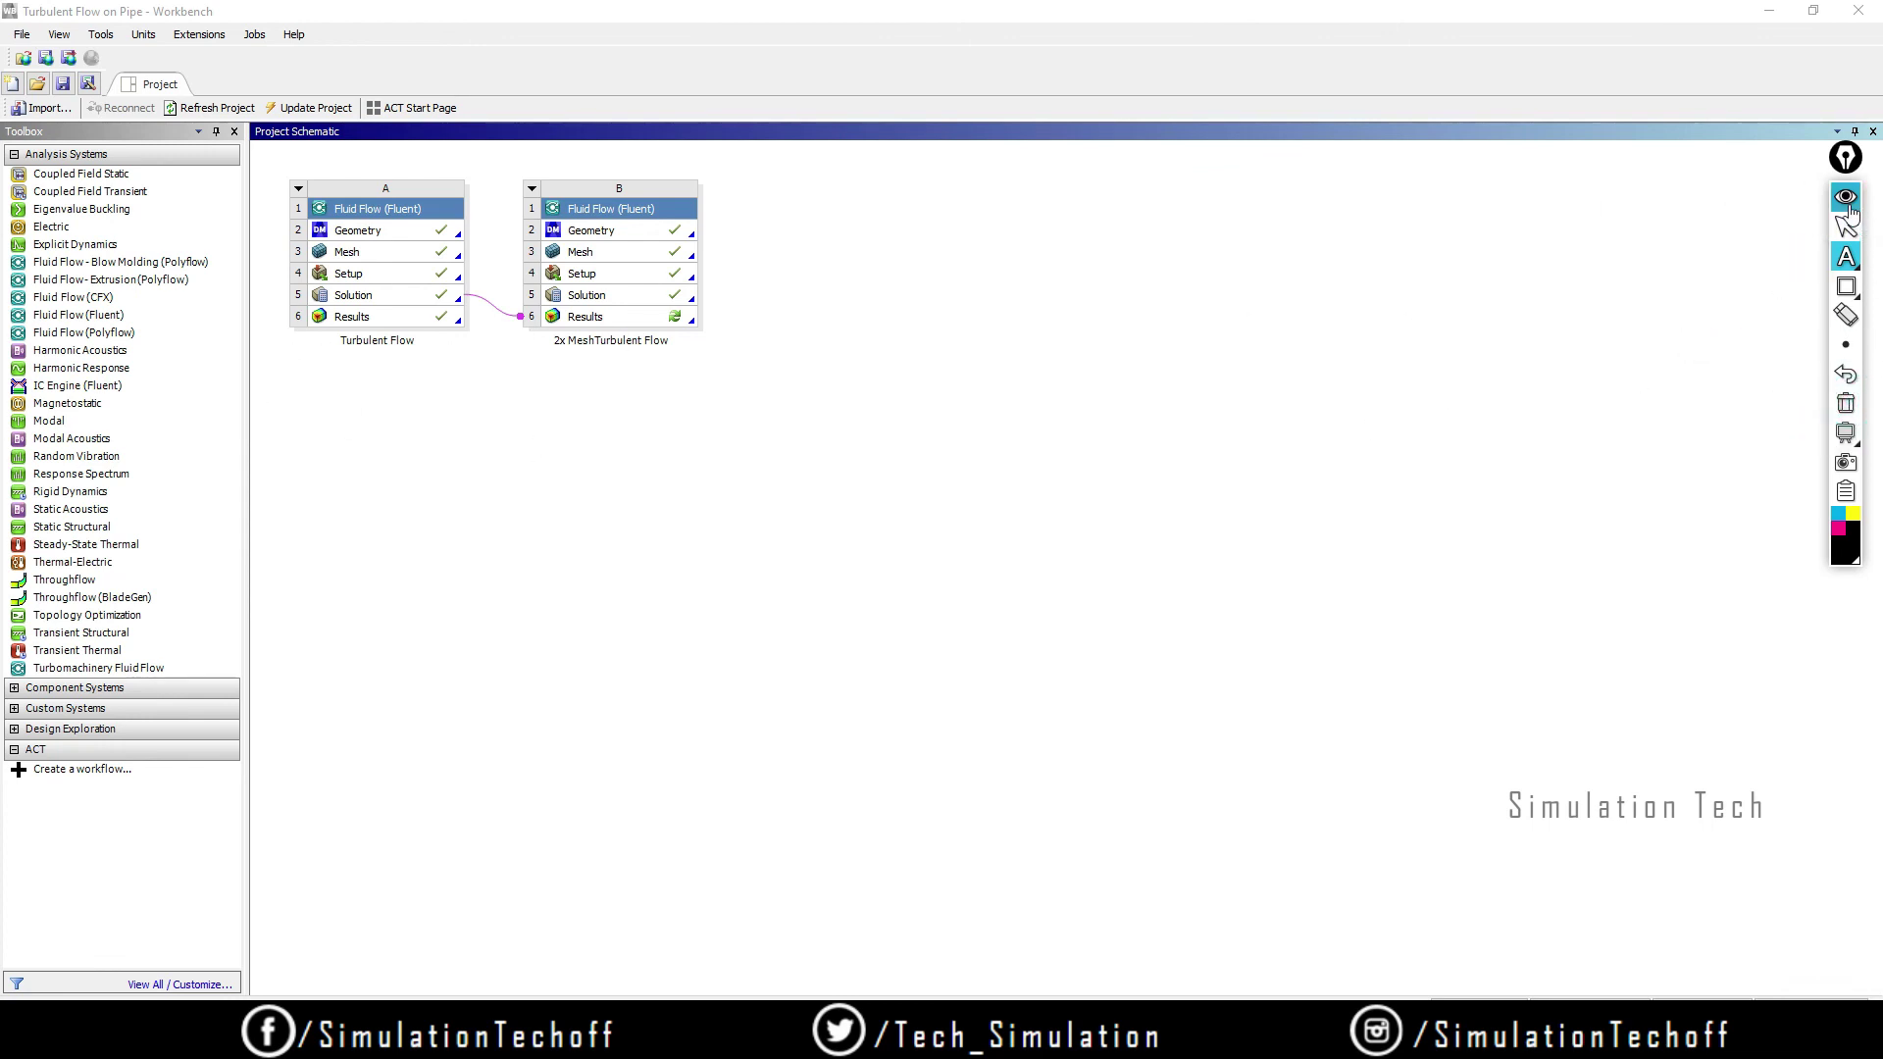
Step: Open the 2x MeshTurbulent Flow system's Results in CFD-Post and compare the Wall Y Plus curves of both meshes
{"action": "double_click", "coordinate": [588, 317]}
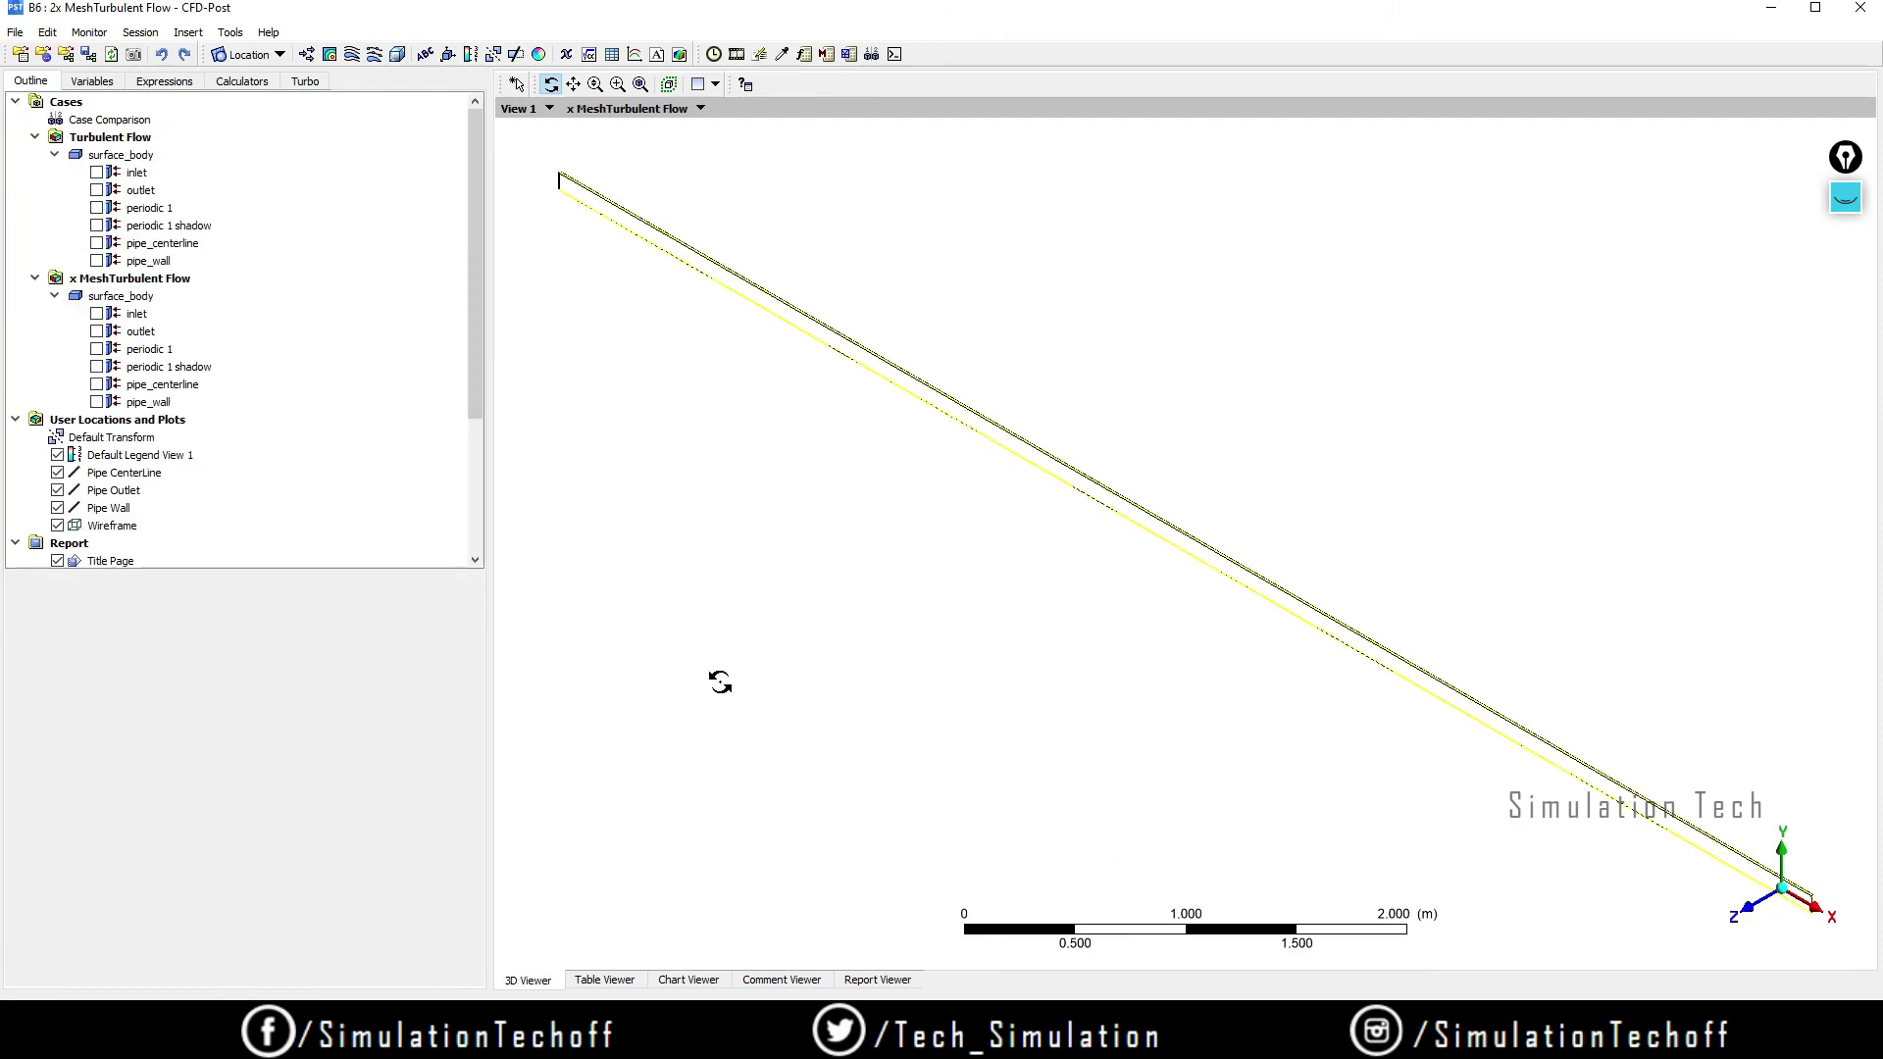
{"action": "left_click_drag", "start_coordinate": [475, 291], "coordinate": [475, 455]}
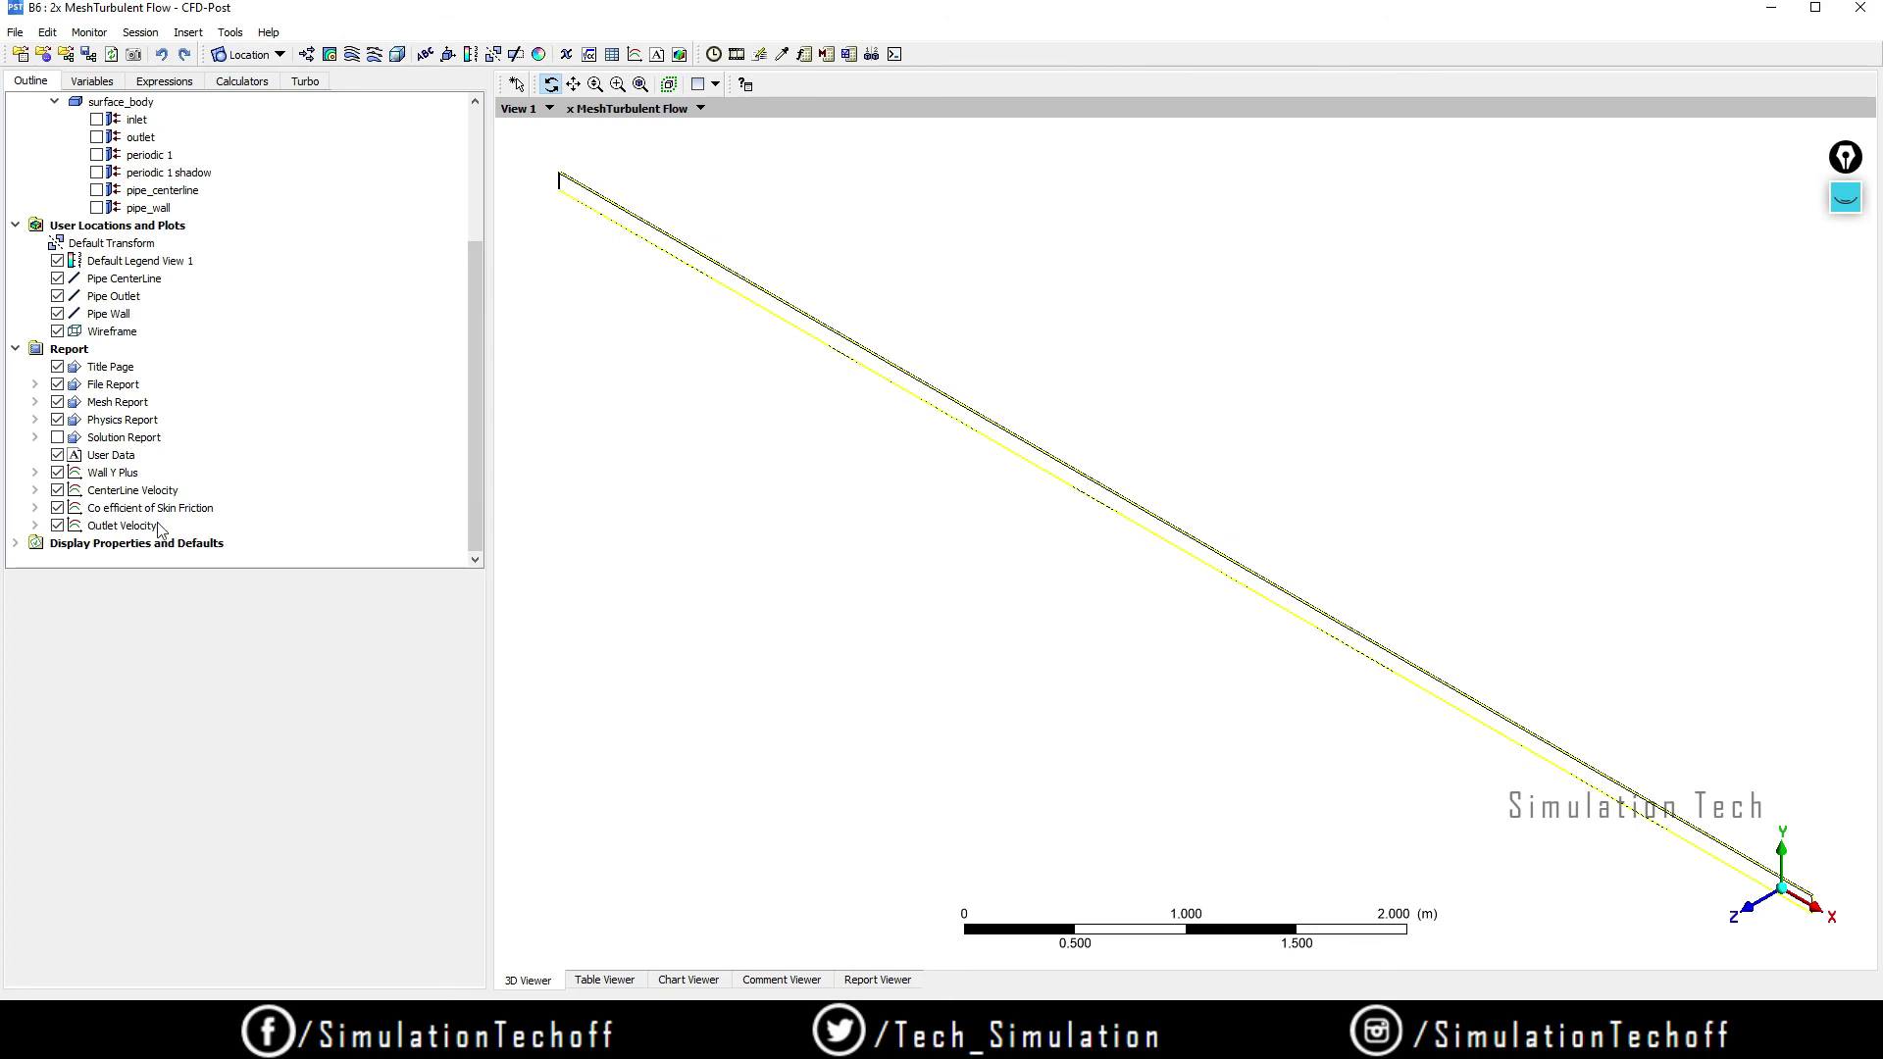
{"action": "left_click", "coordinate": [110, 475]}
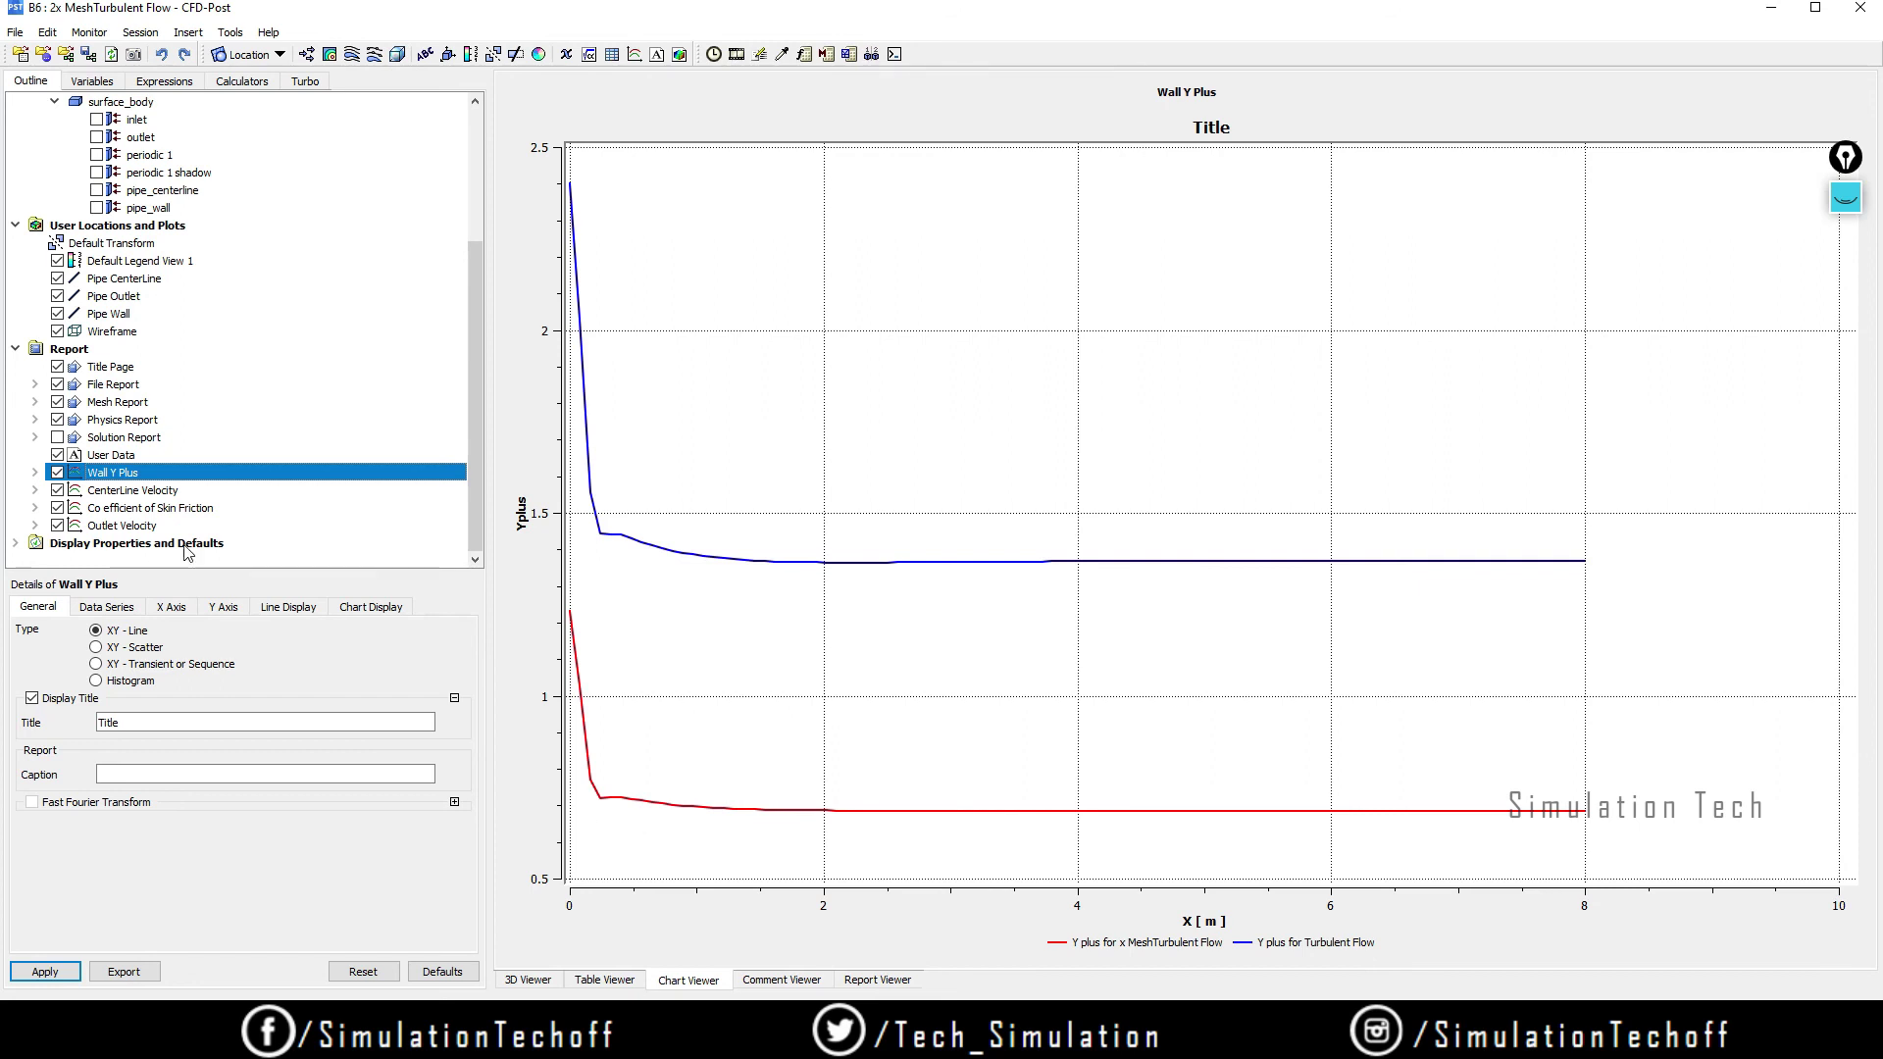
Step: Compare both meshes in the CenterLine Velocity, Co efficient of Skin Friction and Outlet Velocity charts, and close CFD-Post
{"action": "left_click", "coordinate": [161, 491]}
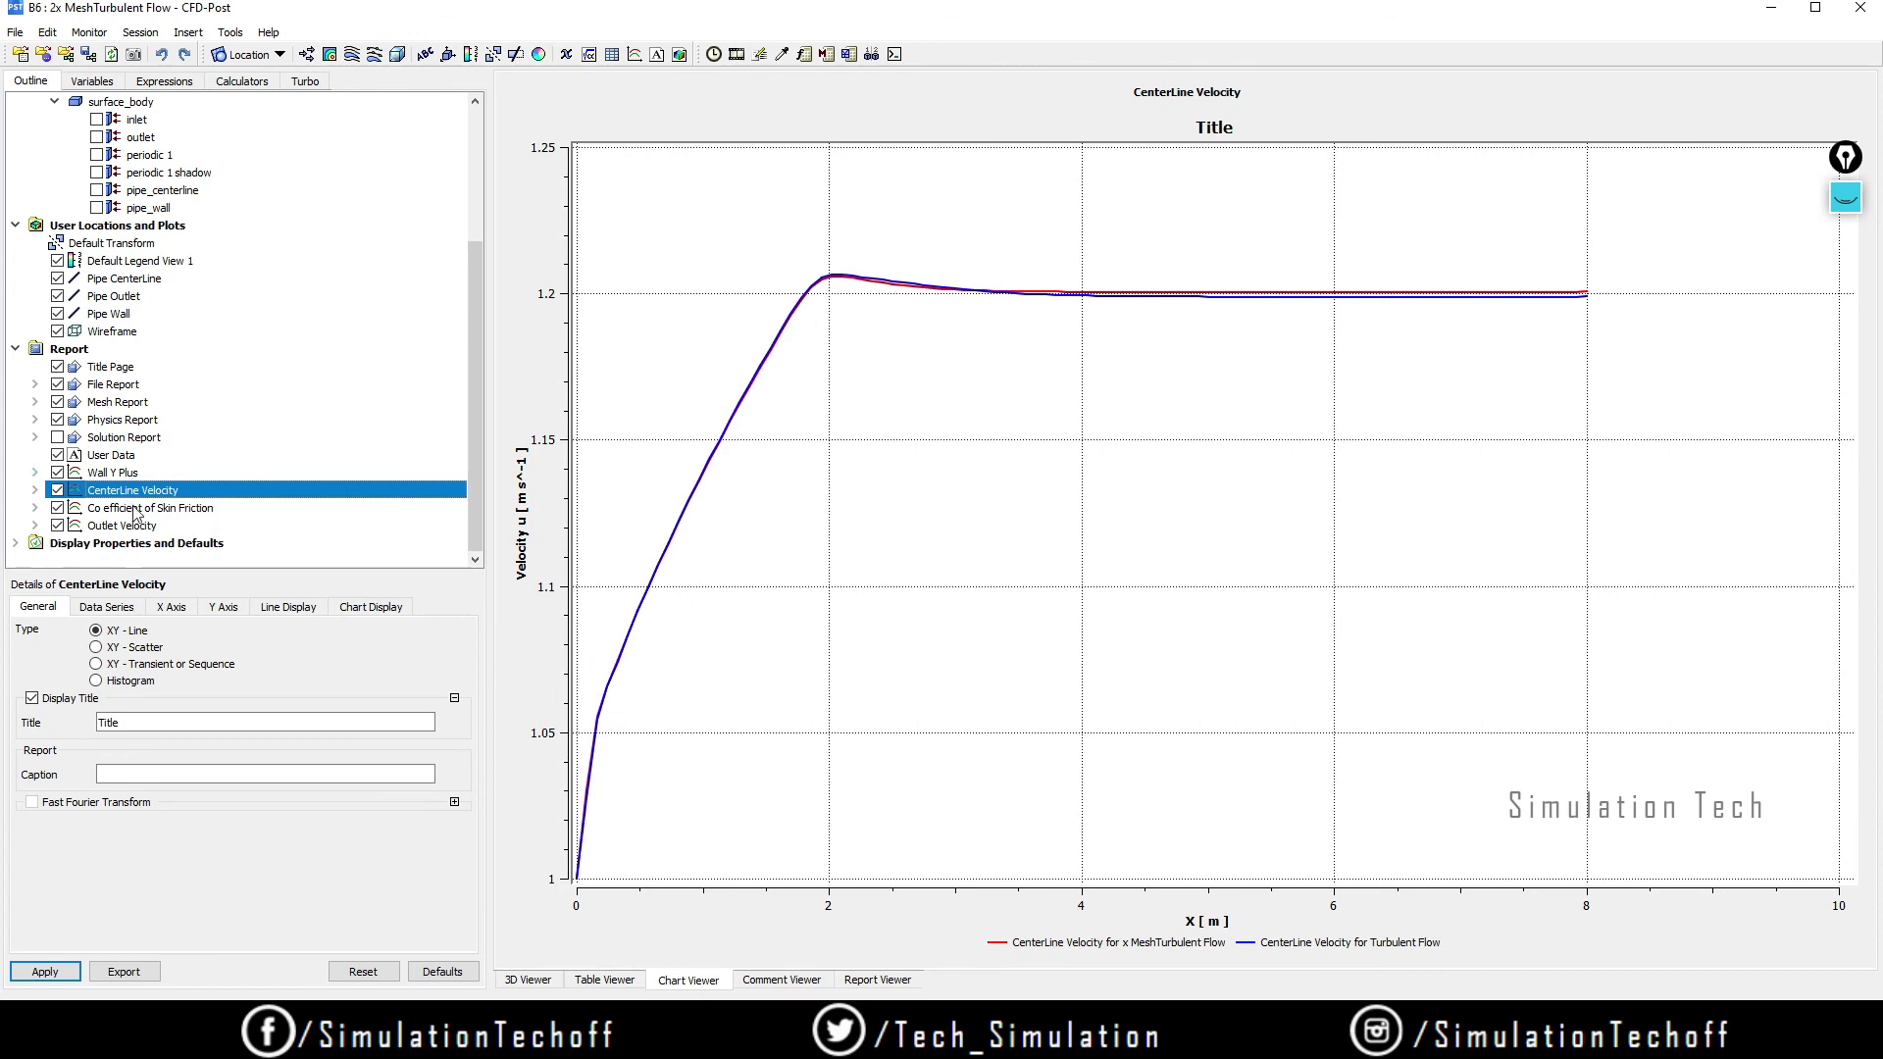
{"action": "left_click", "coordinate": [138, 509]}
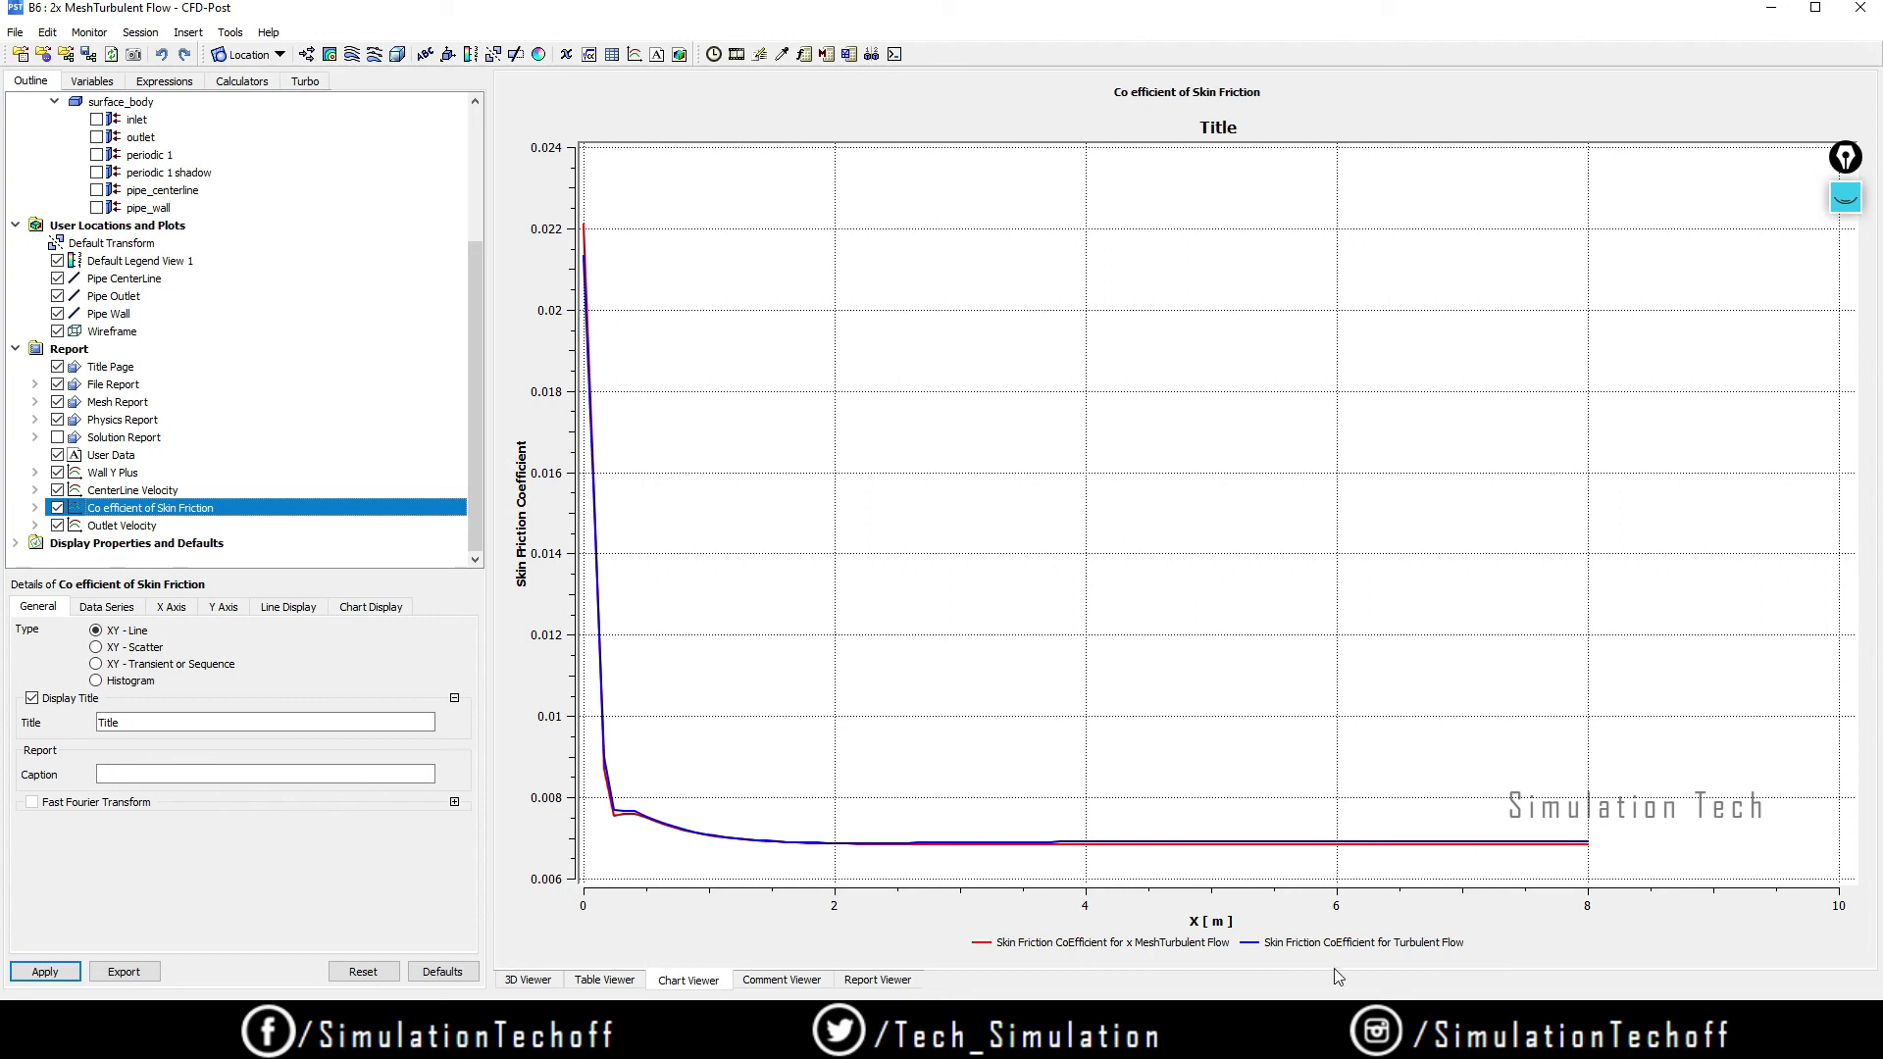
{"action": "left_click", "coordinate": [118, 528]}
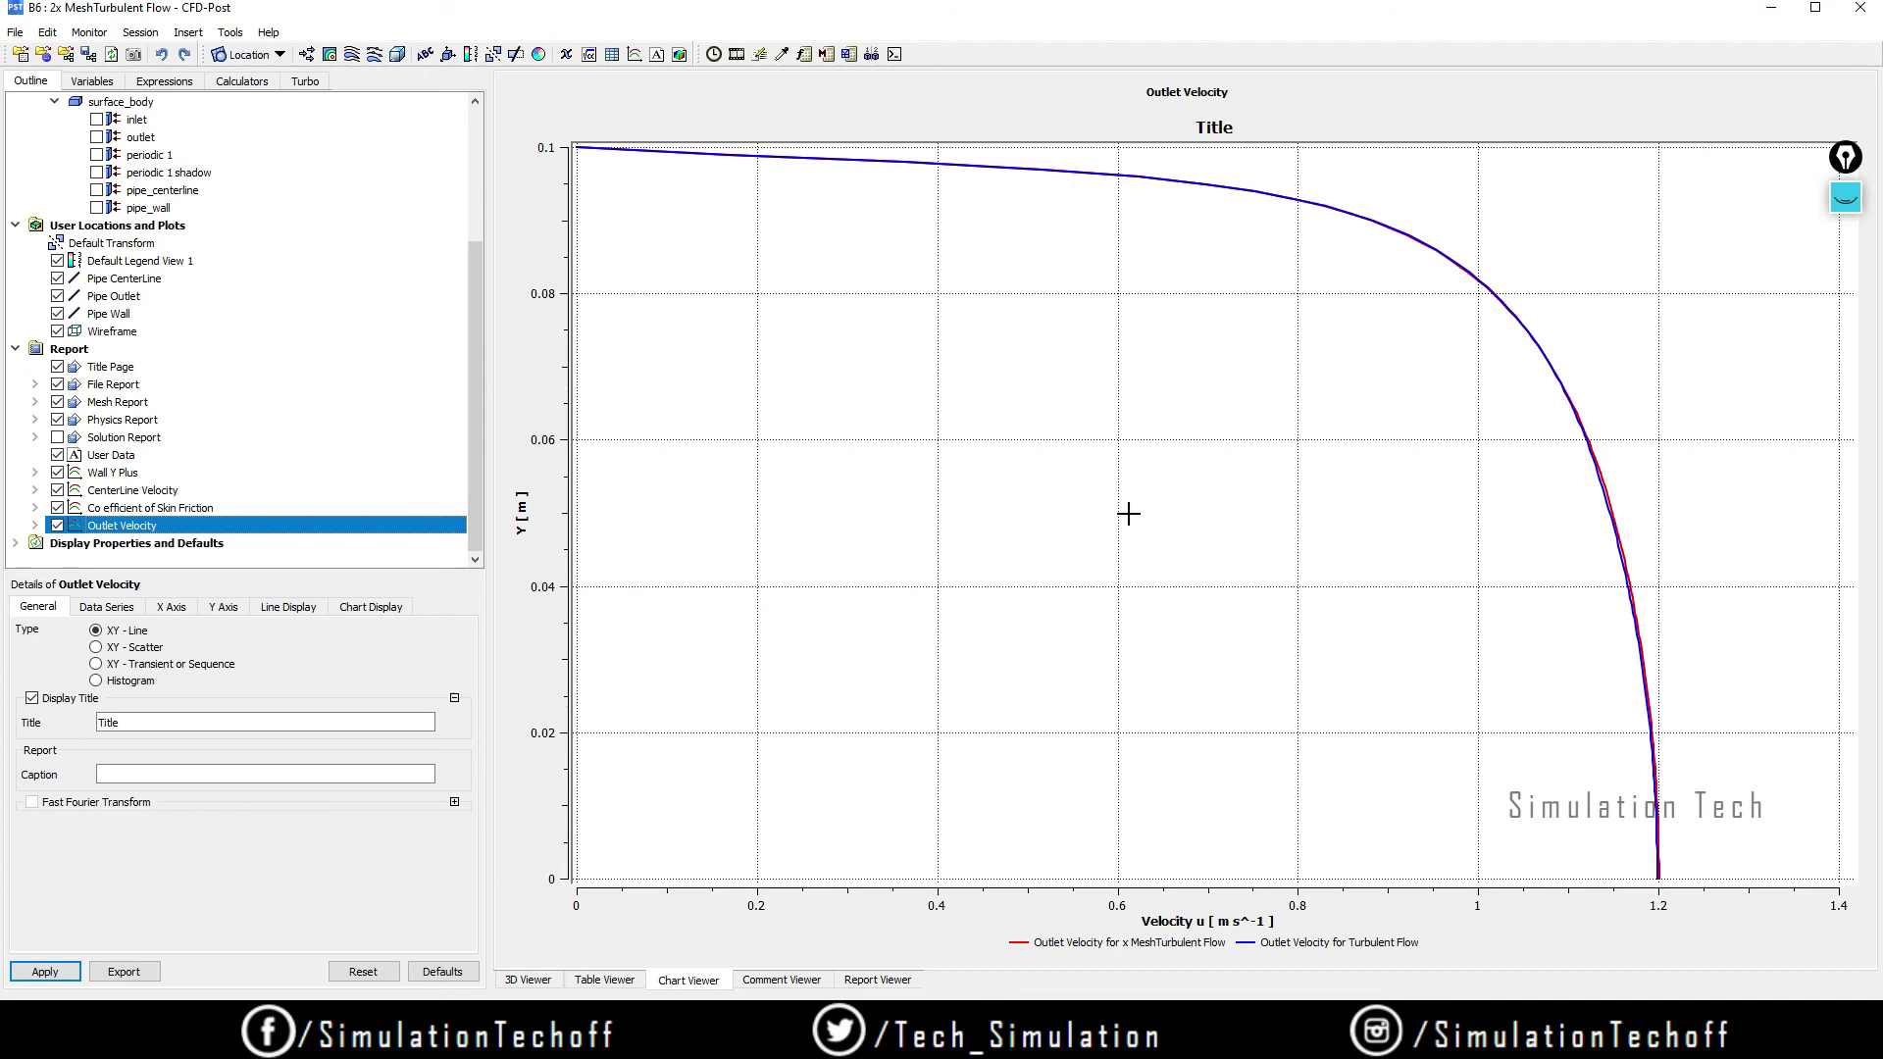
{"action": "left_click", "coordinate": [1861, 10]}
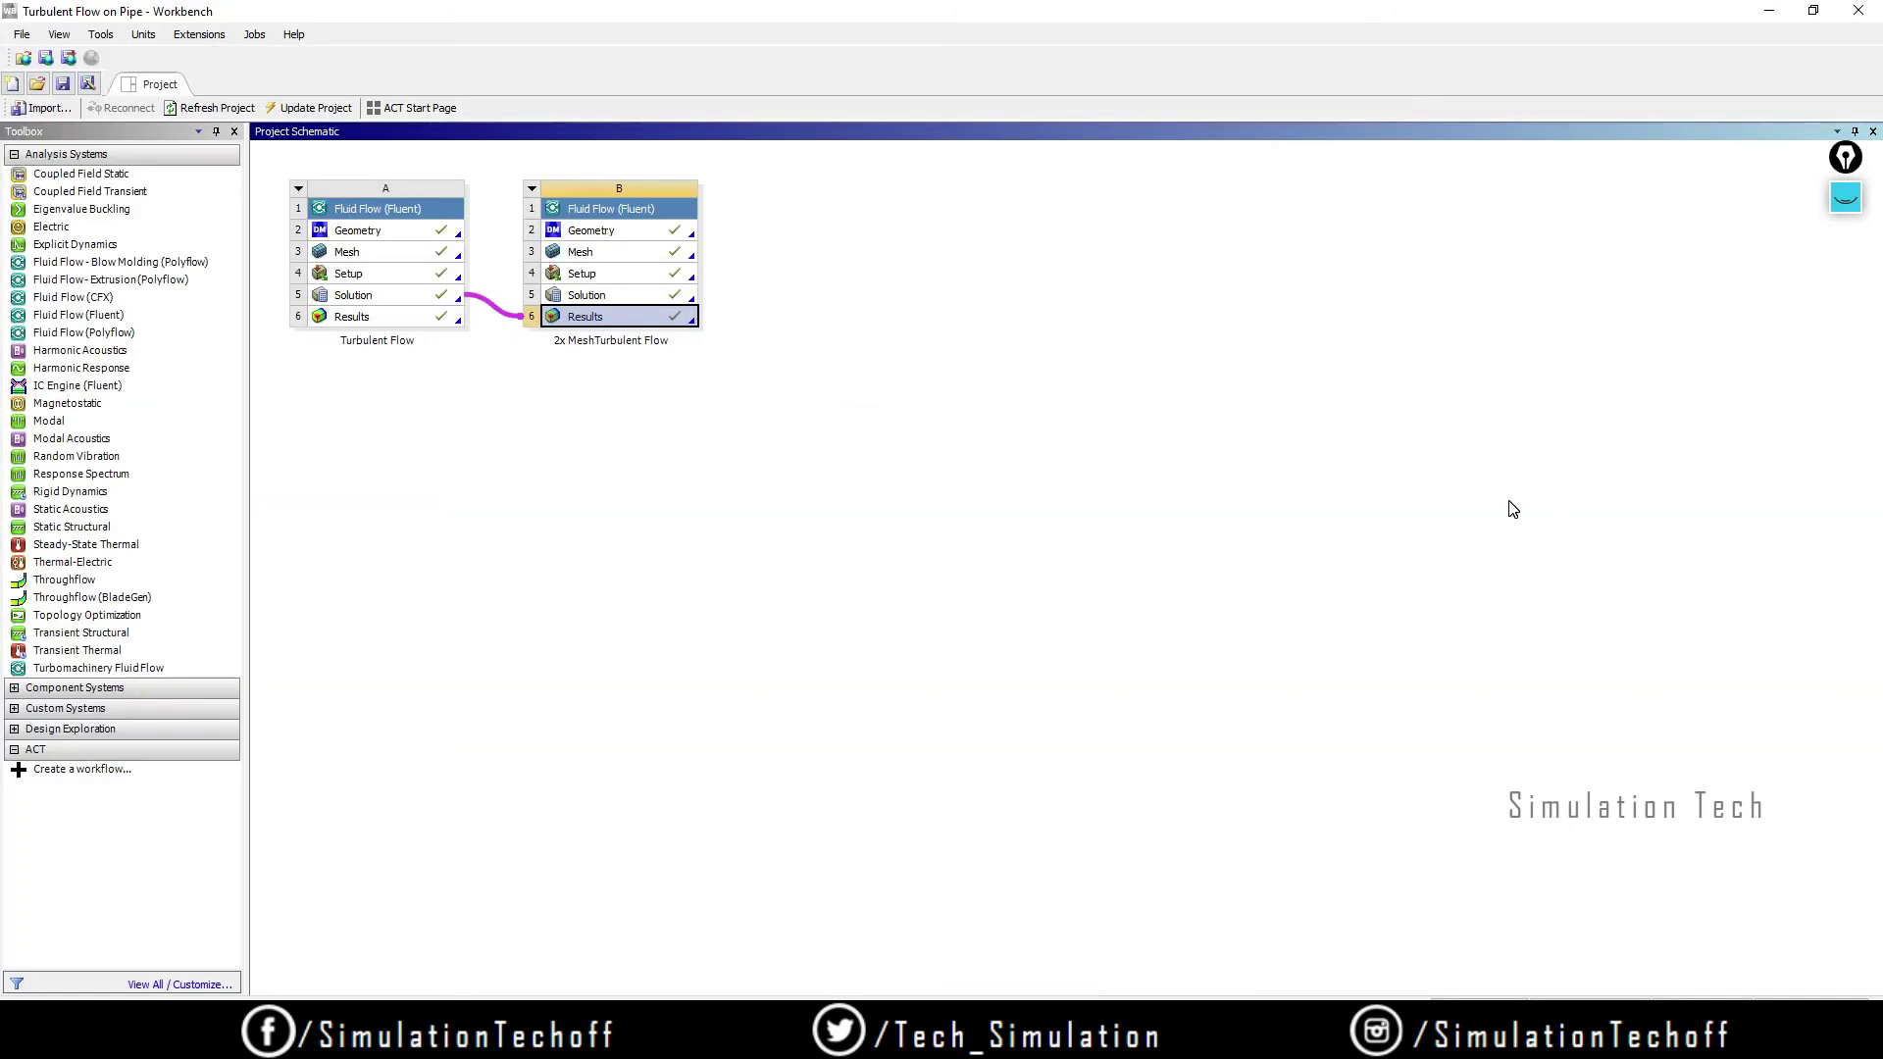